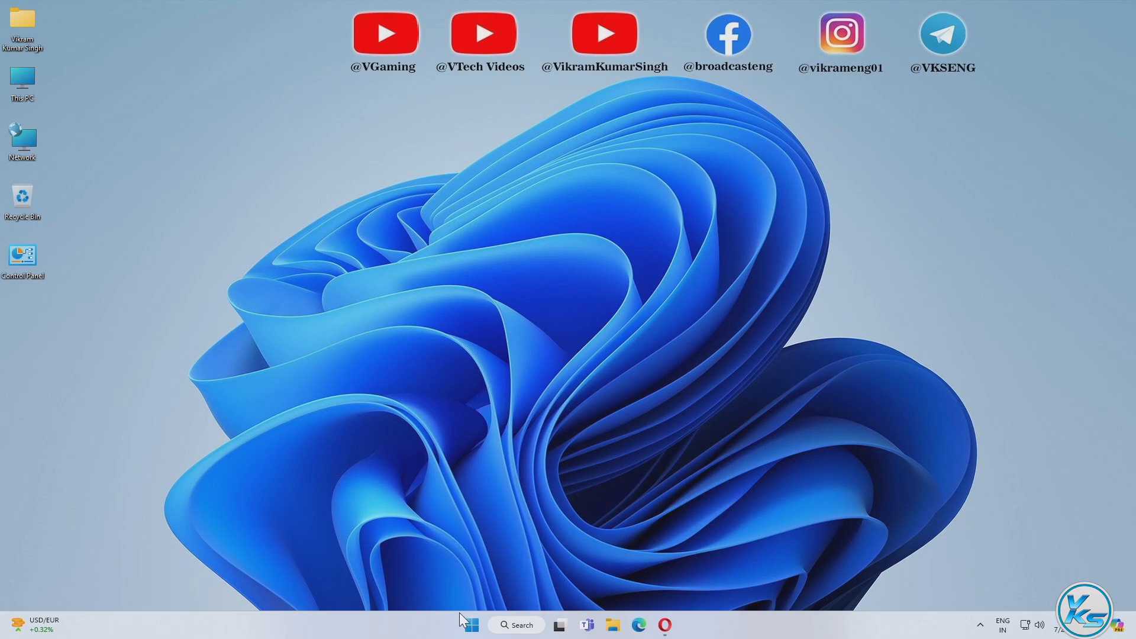
Step: Open the About page of the Windows system settings
{"action": "right_click", "coordinate": [470, 626]}
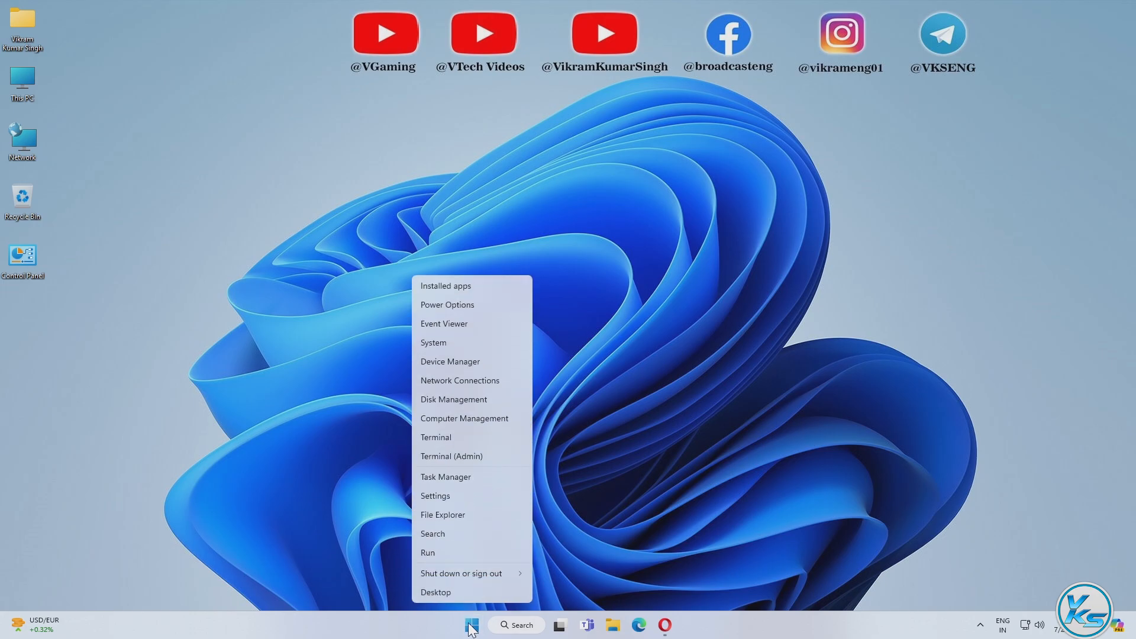
{"action": "left_click", "coordinate": [442, 499]}
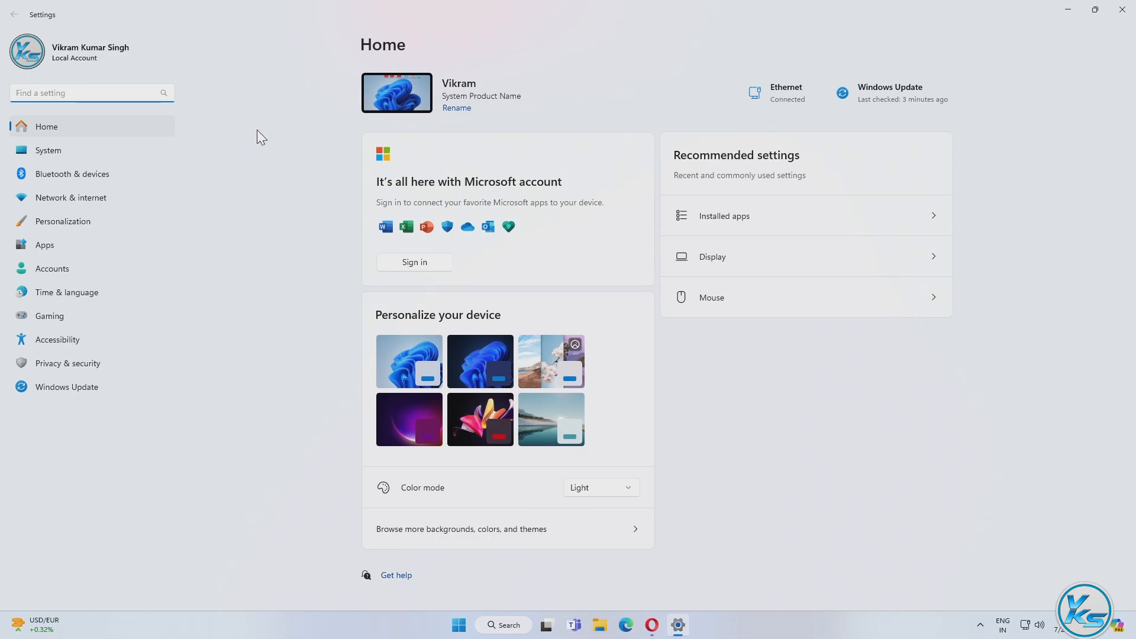
{"action": "left_click", "coordinate": [56, 153]}
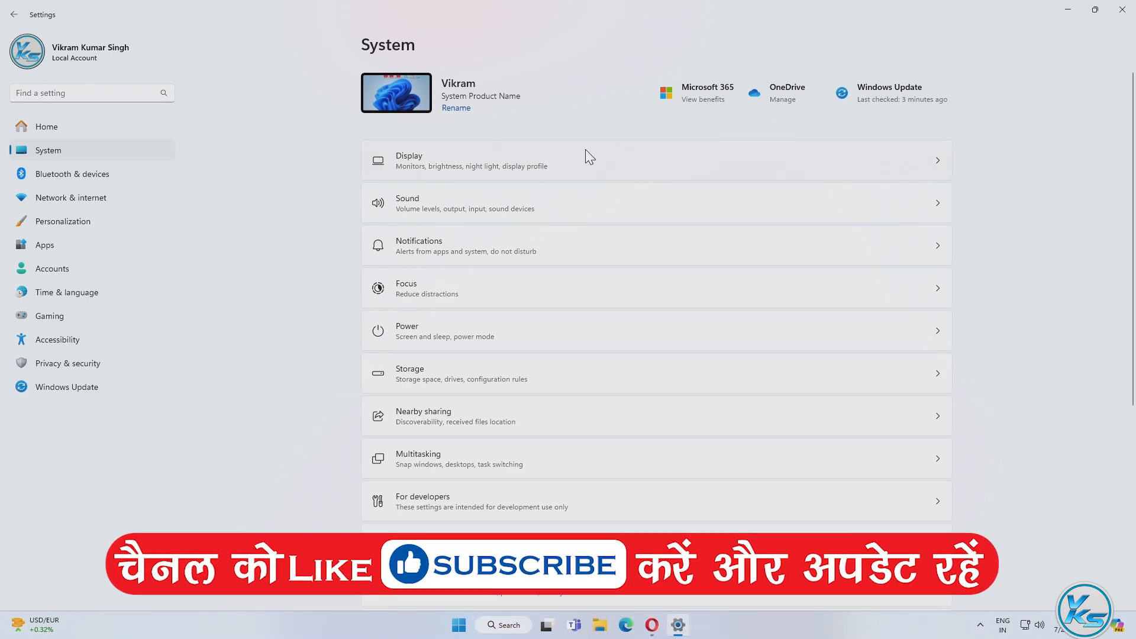
{"action": "scroll", "coordinate": [585, 149], "scroll_direction": "down", "scroll_amount": 5}
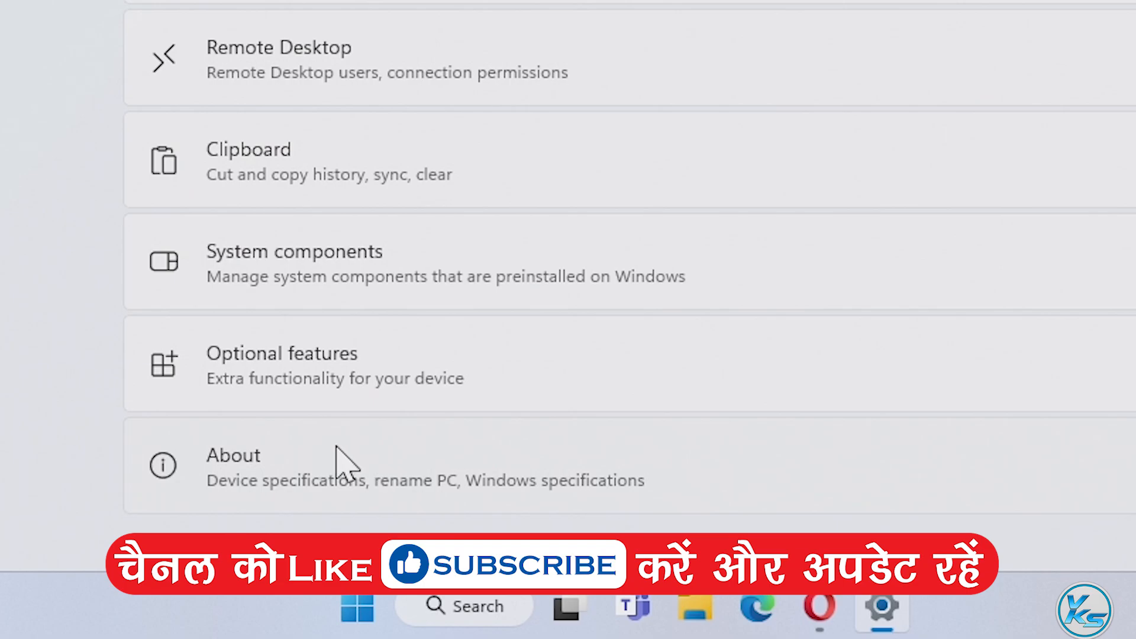
{"action": "left_click", "coordinate": [336, 449]}
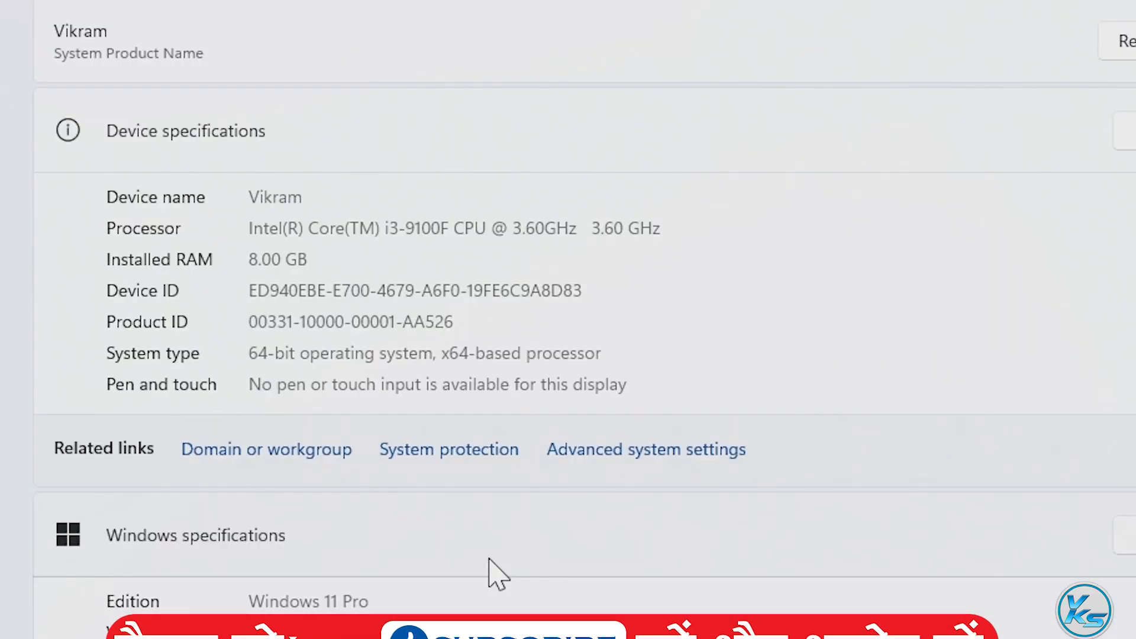
Step: Open the System Protection settings in System Properties, moving the dialog toward the middle of the screen
{"action": "left_click", "coordinate": [582, 465]}
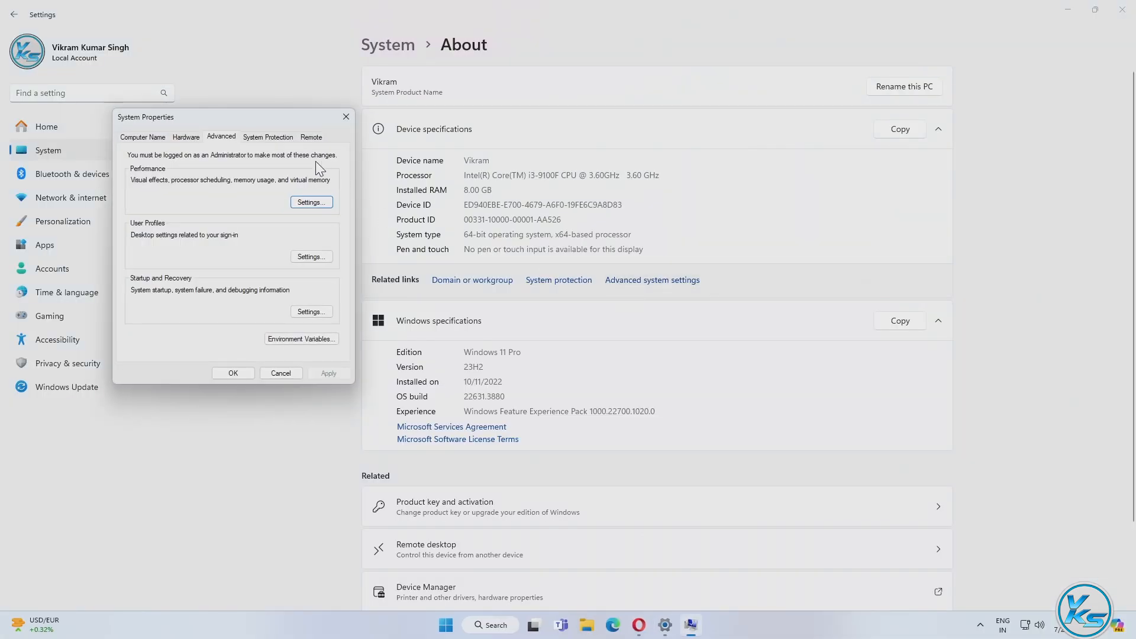
{"action": "left_click_drag", "start_coordinate": [228, 112], "coordinate": [610, 84]}
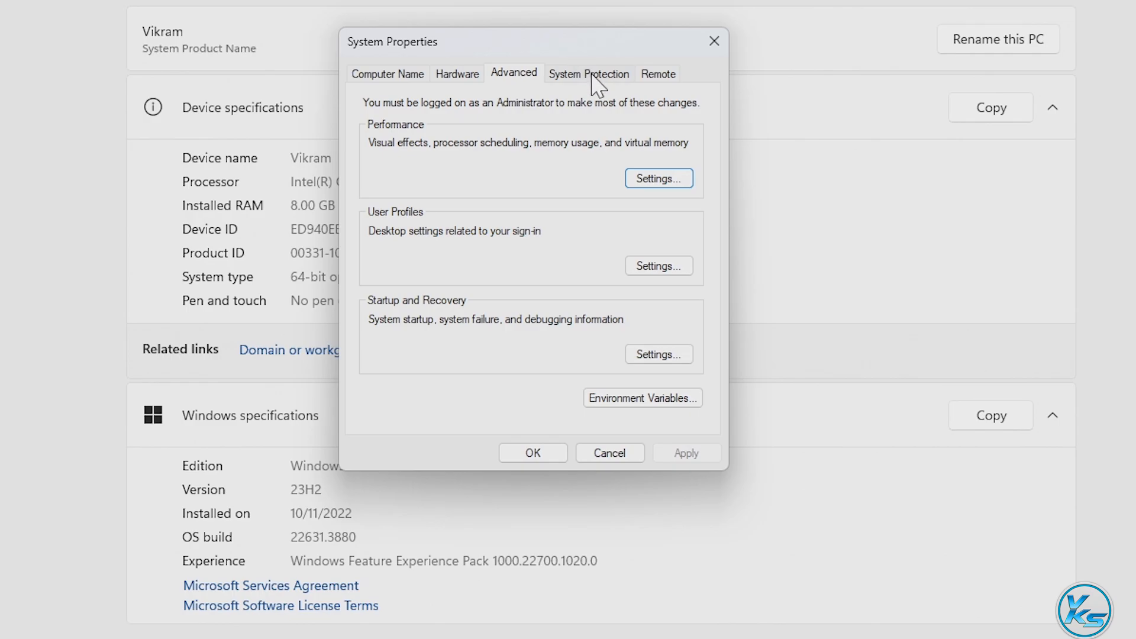
{"action": "left_click", "coordinate": [577, 74]}
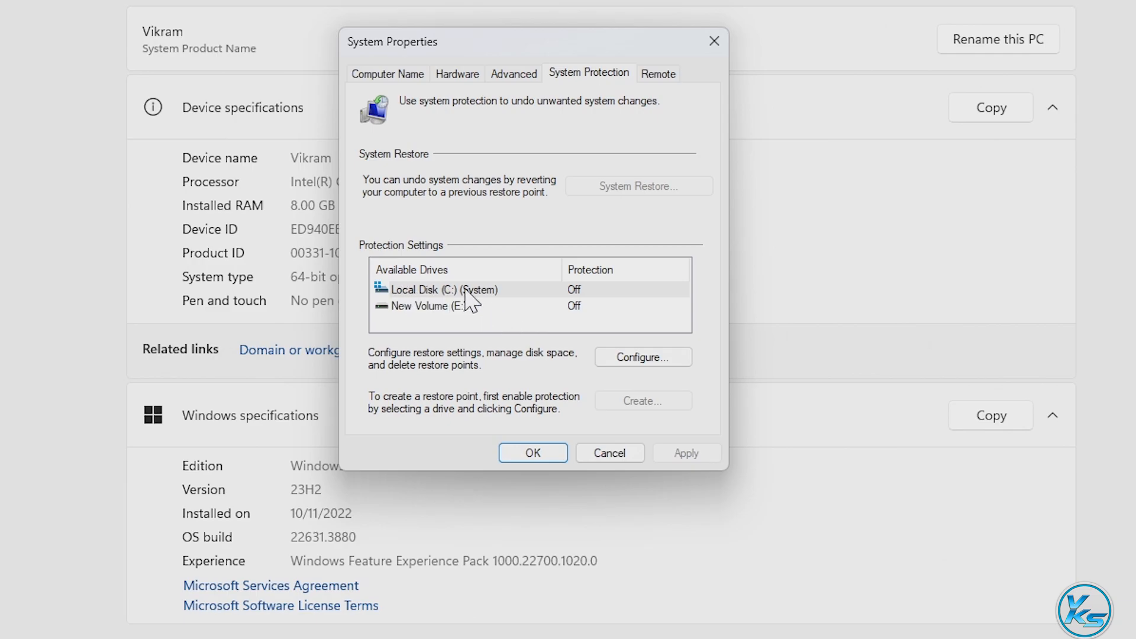
Step: Turn on system protection for Local Disk (C:) with a maximum disk space usage of 5% (7.29 GB)
{"action": "left_click", "coordinate": [586, 290]}
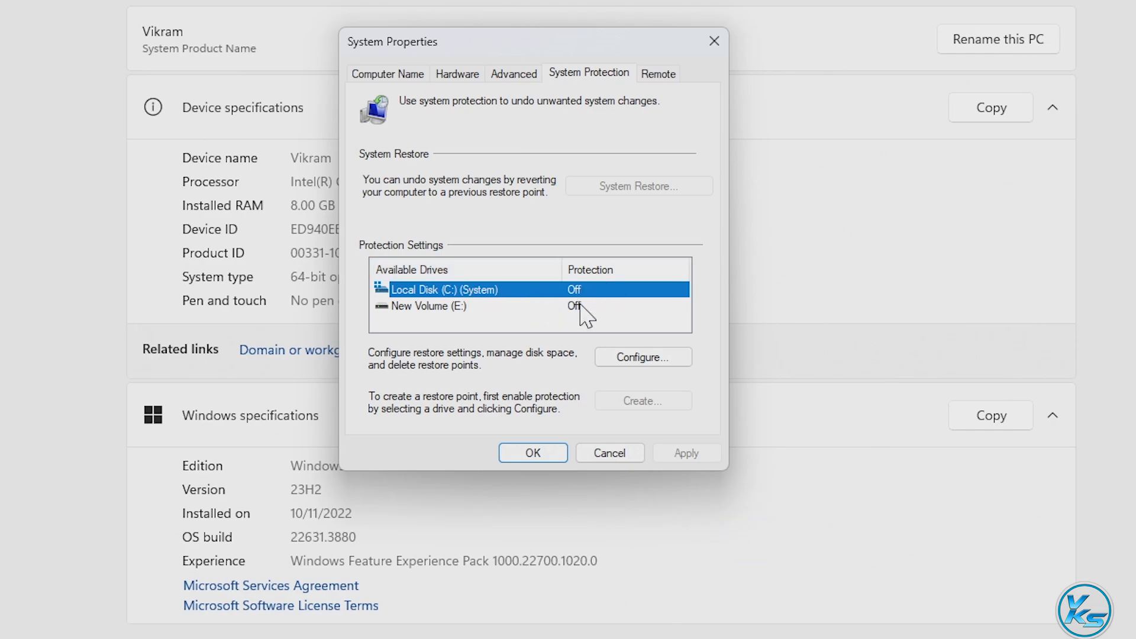
{"action": "left_click", "coordinate": [648, 362]}
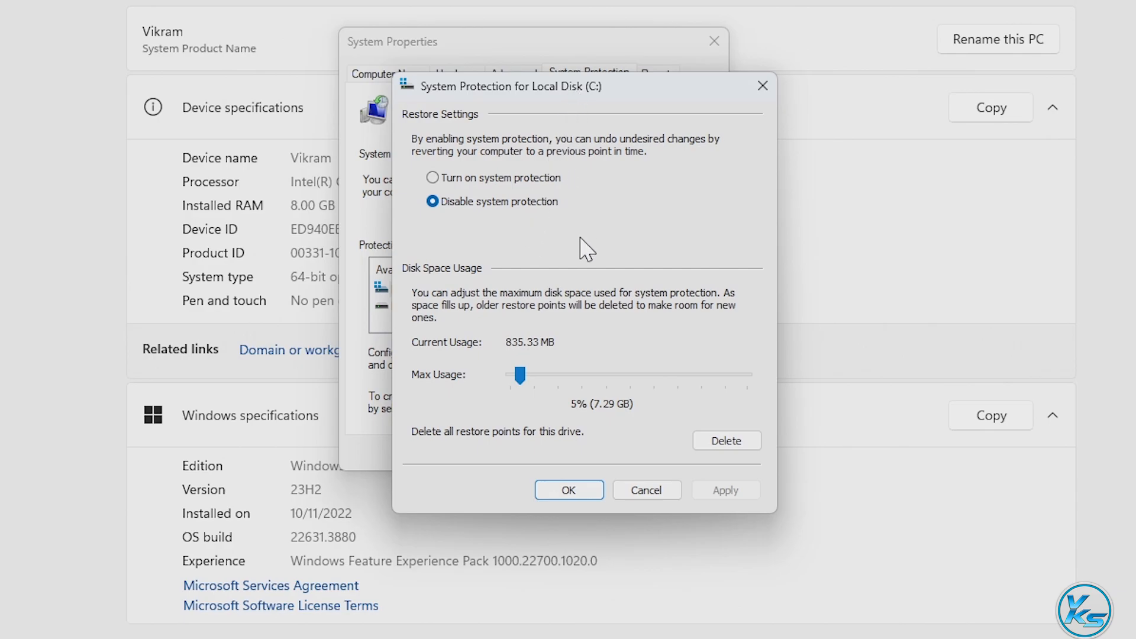
{"action": "left_click", "coordinate": [443, 183]}
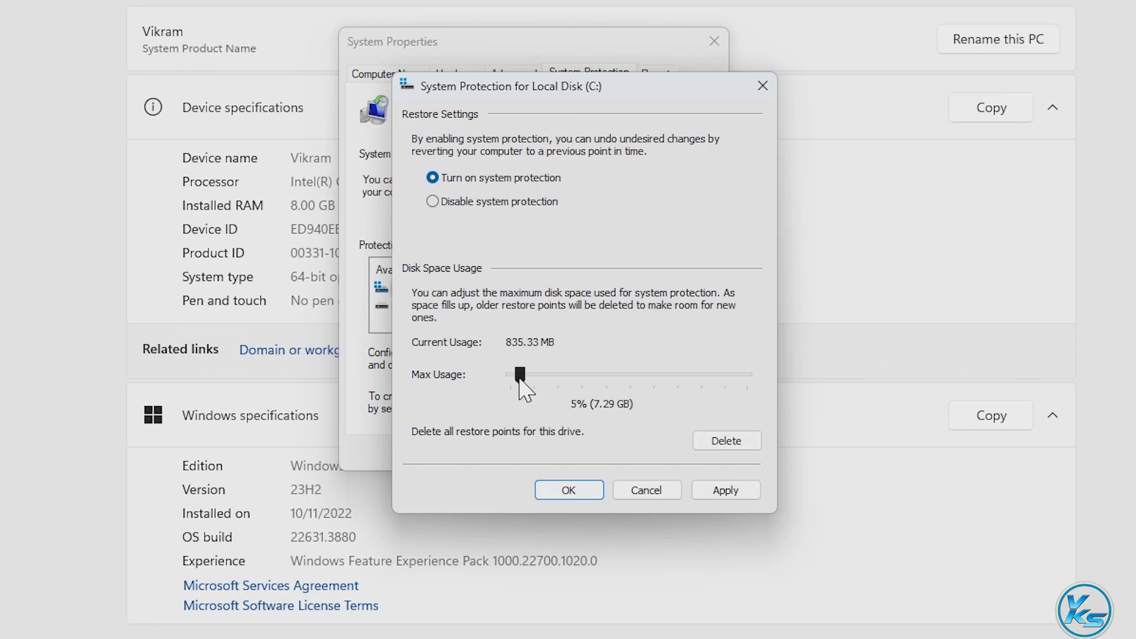
{"action": "left_click_drag", "start_coordinate": [519, 379], "coordinate": [507, 378]}
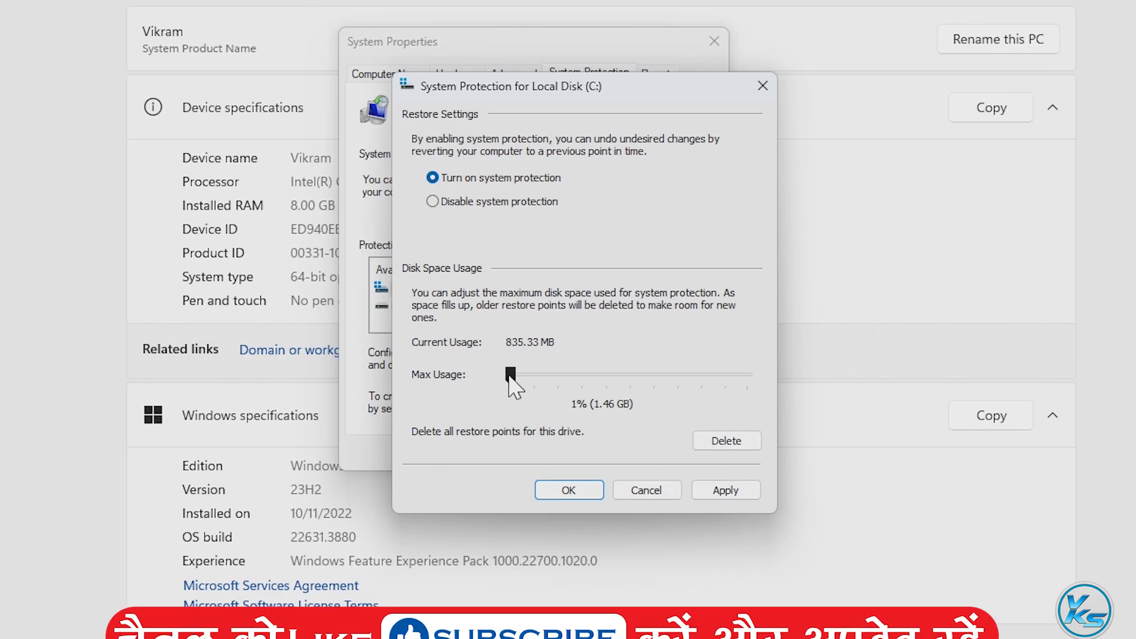
{"action": "left_click_drag", "start_coordinate": [507, 379], "coordinate": [516, 380]}
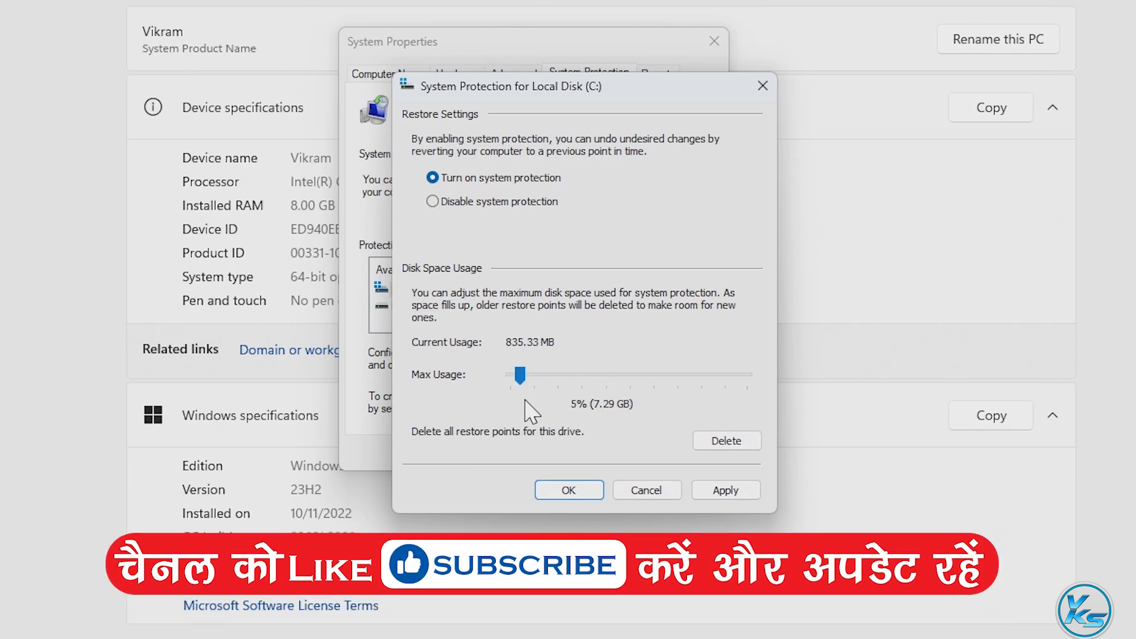
{"action": "left_click", "coordinate": [724, 492]}
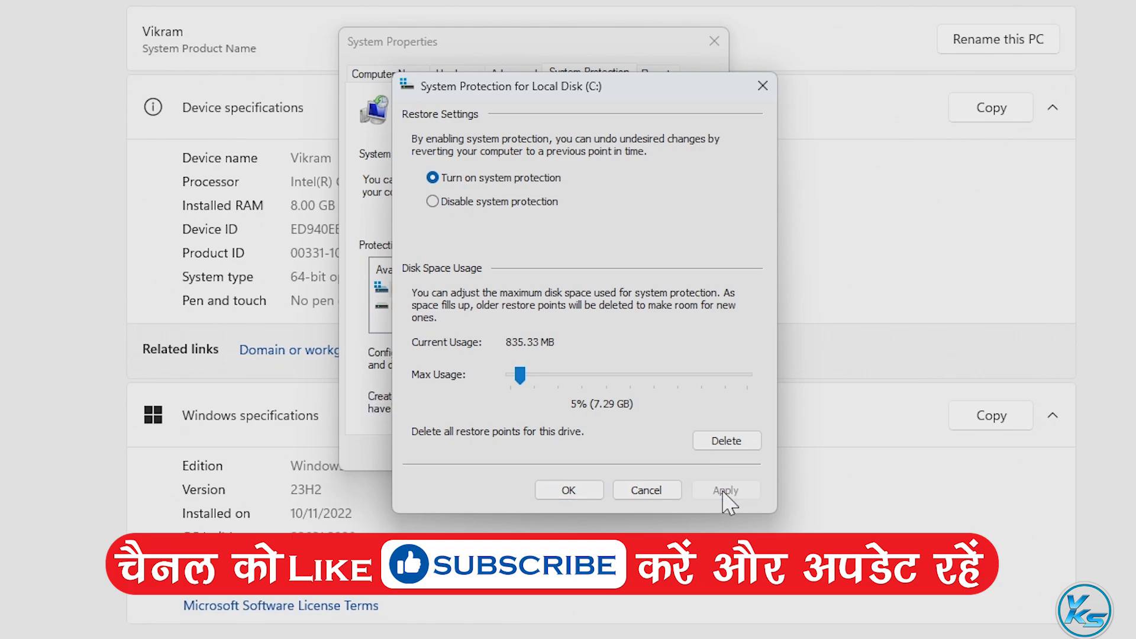
{"action": "left_click", "coordinate": [580, 493]}
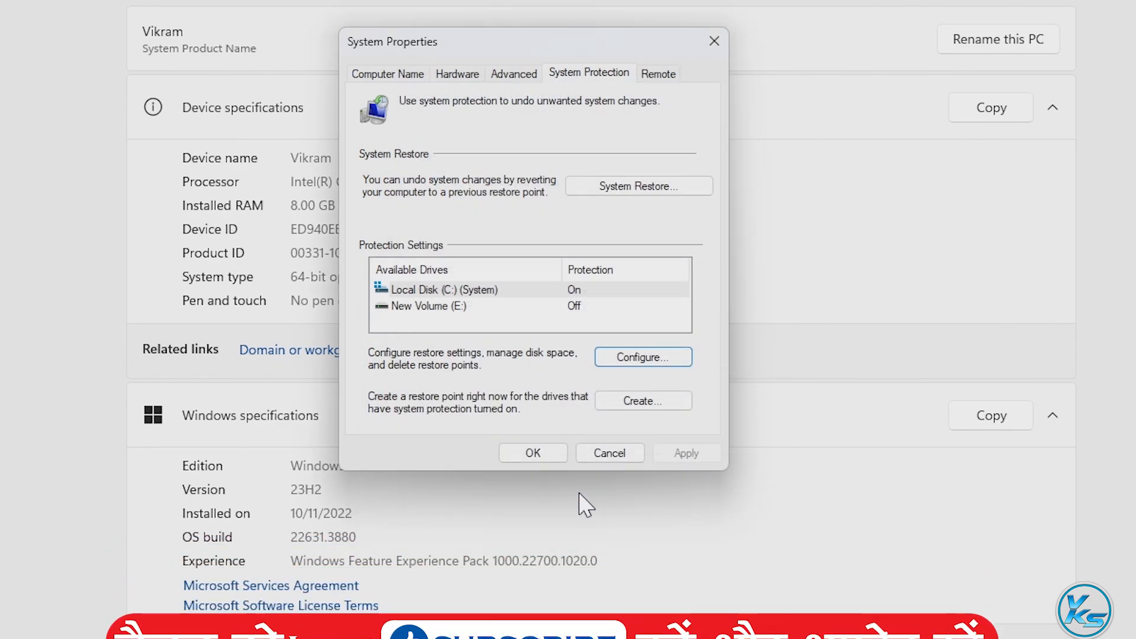
Step: Create a restore point with the description "Restore Point 27" and close System Properties and Settings
{"action": "left_click", "coordinate": [633, 406]}
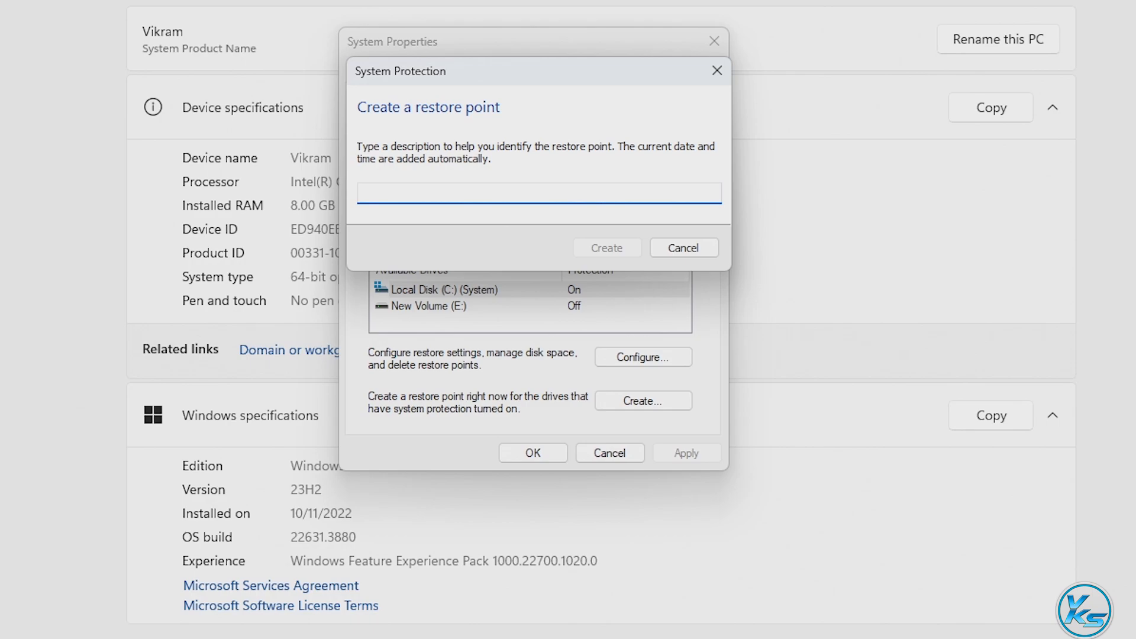
{"action": "type", "text": "Restore Point 27"}
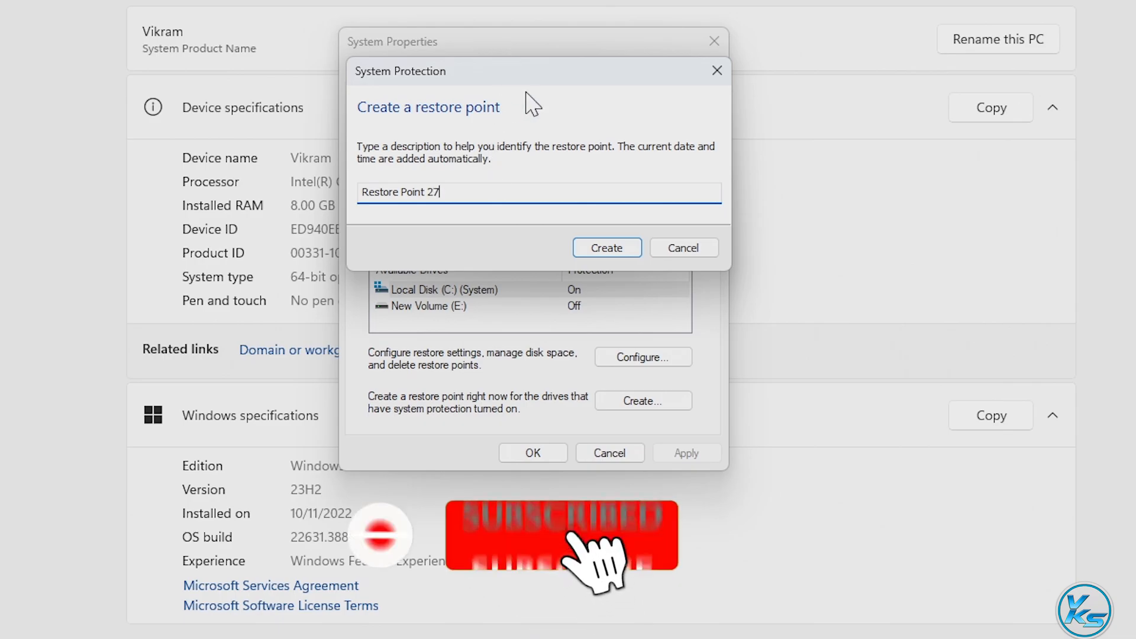
{"action": "left_click", "coordinate": [598, 247]}
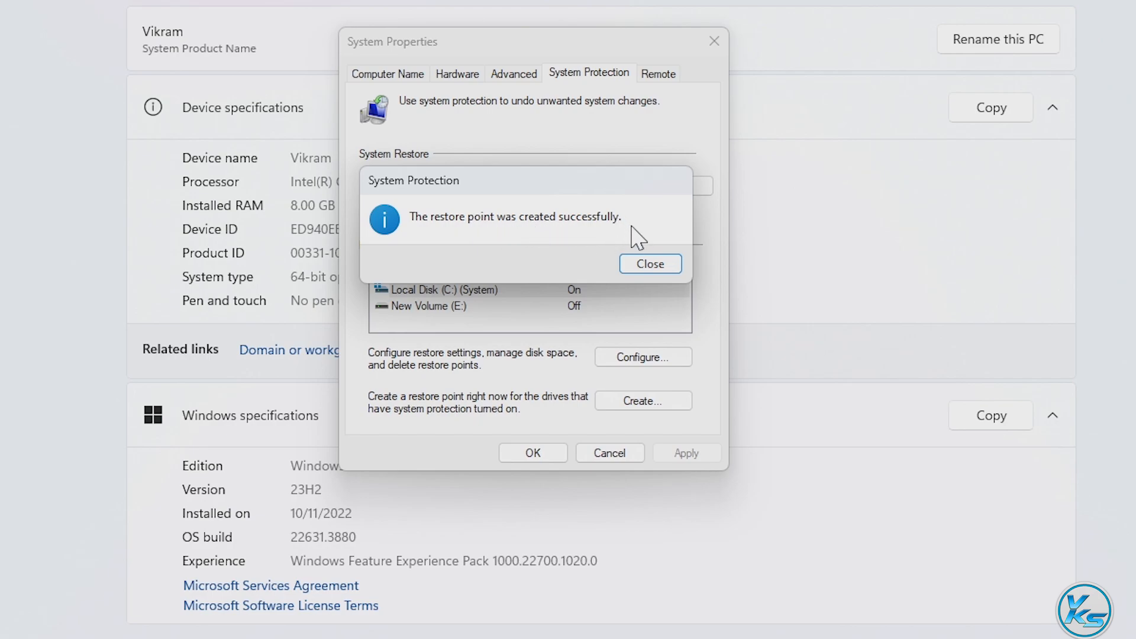
{"action": "left_click", "coordinate": [655, 266]}
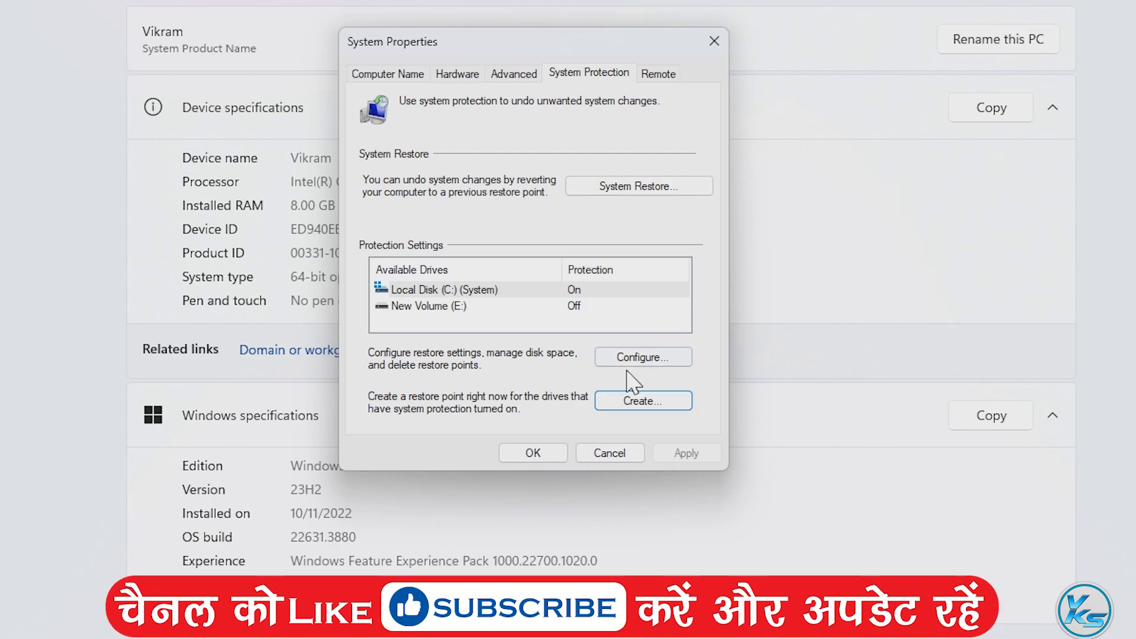
{"action": "left_click", "coordinate": [532, 452]}
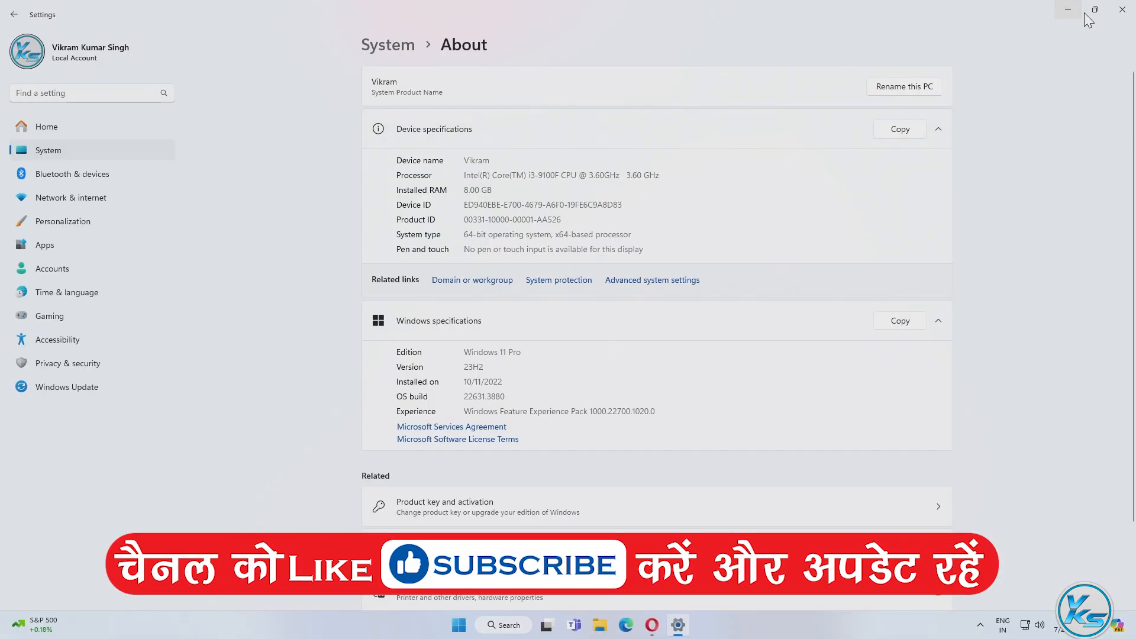
{"action": "left_click", "coordinate": [1122, 10]}
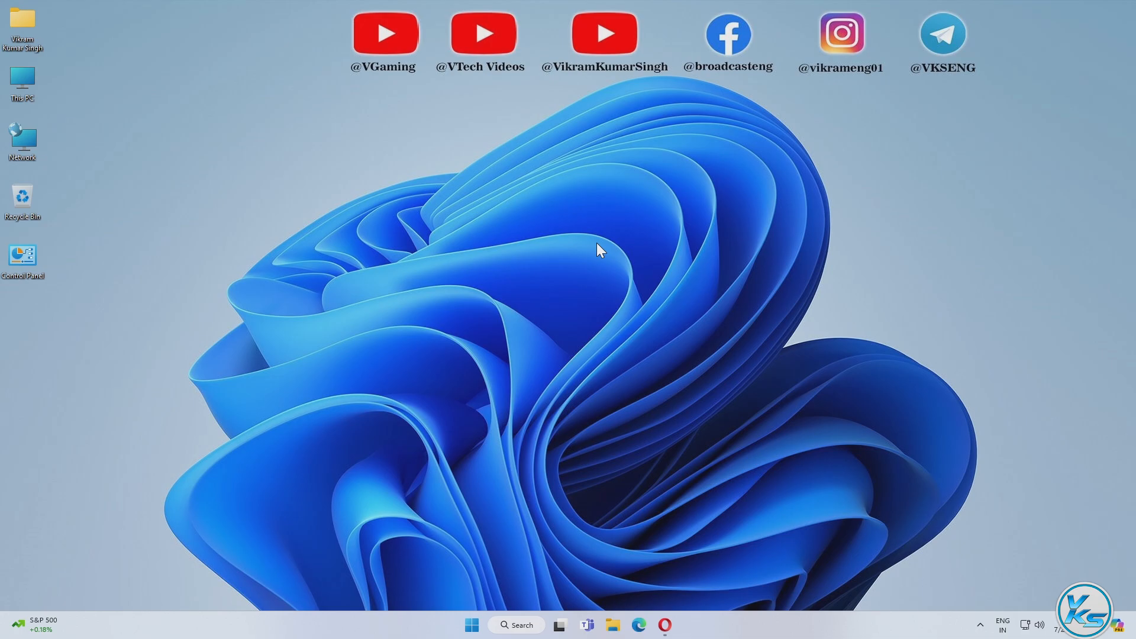
Step: Open the system Notifications settings and expand the general notification options
{"action": "right_click", "coordinate": [473, 624]}
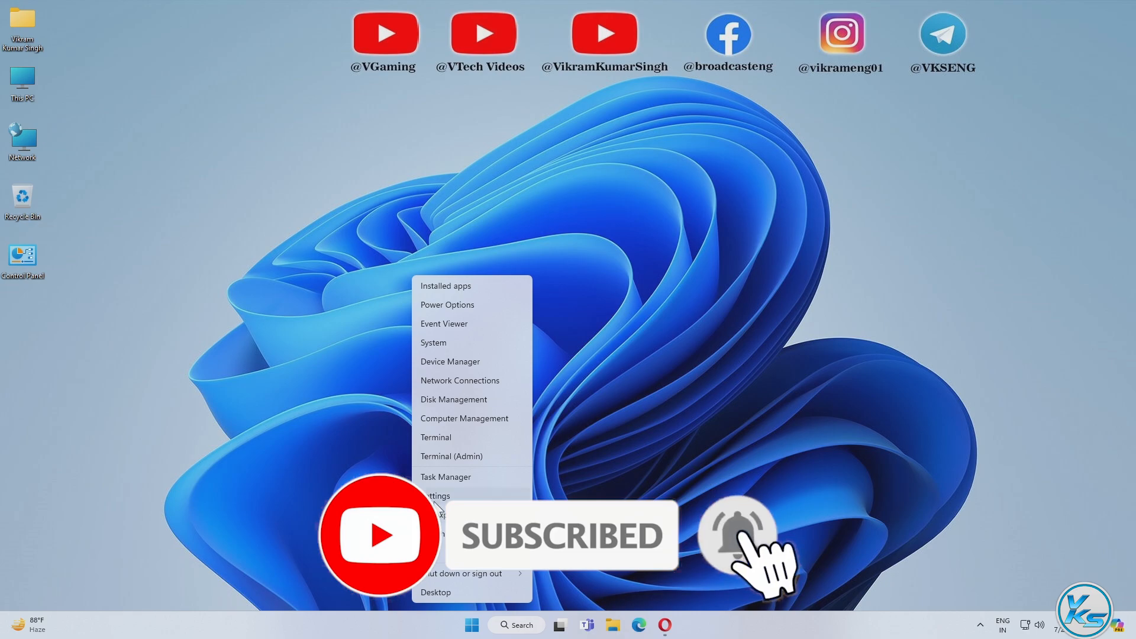
{"action": "left_click", "coordinate": [436, 501]}
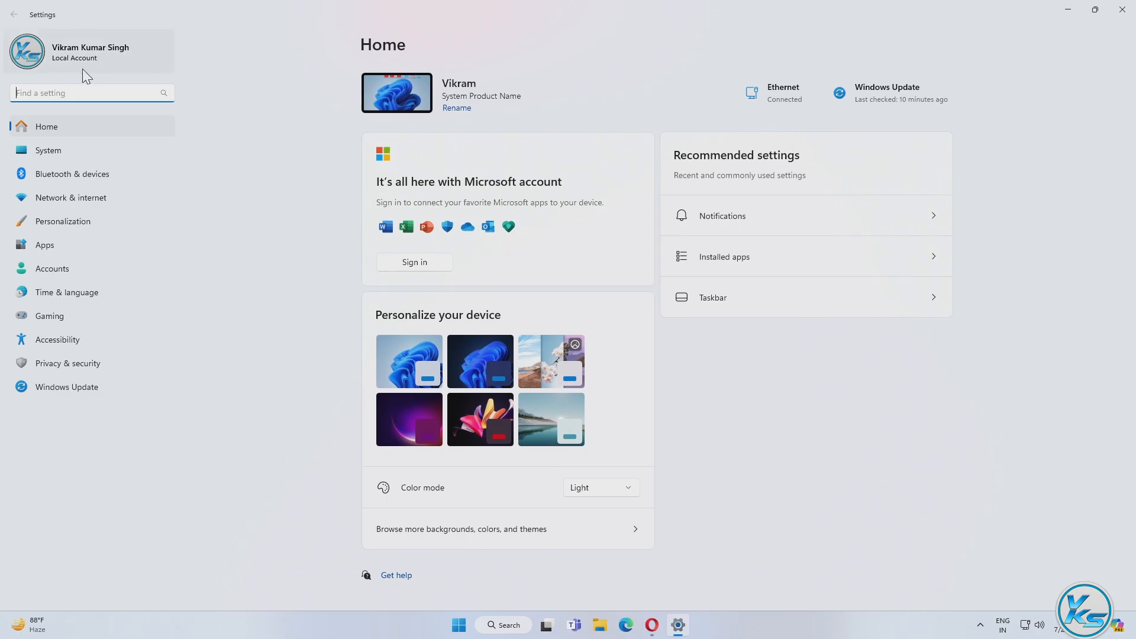
{"action": "left_click", "coordinate": [50, 152]}
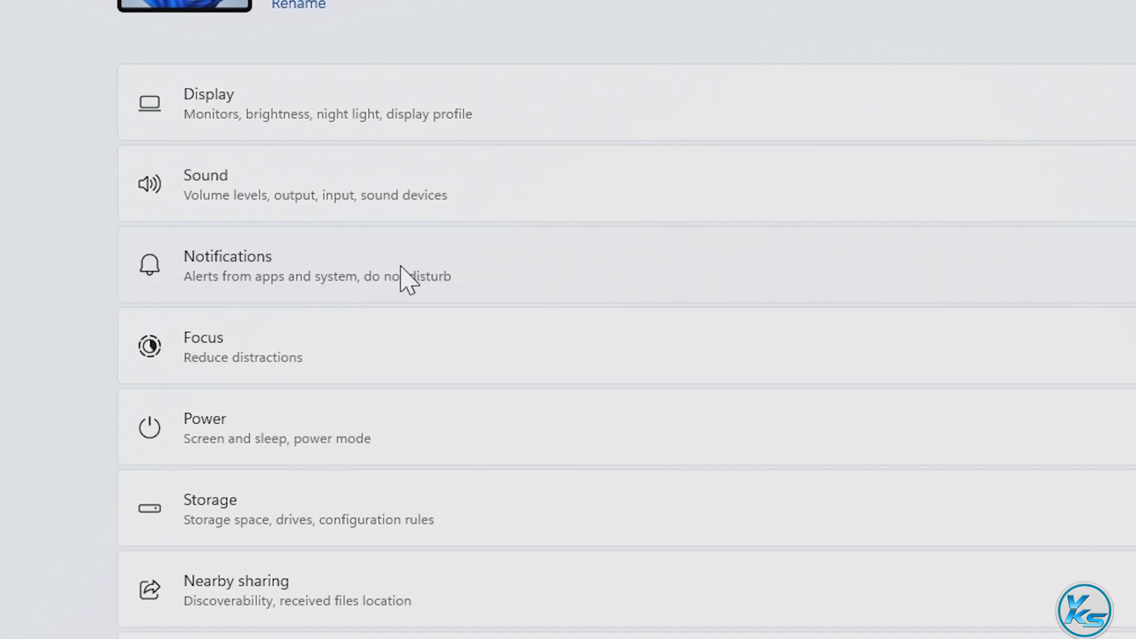
{"action": "left_click", "coordinate": [299, 271]}
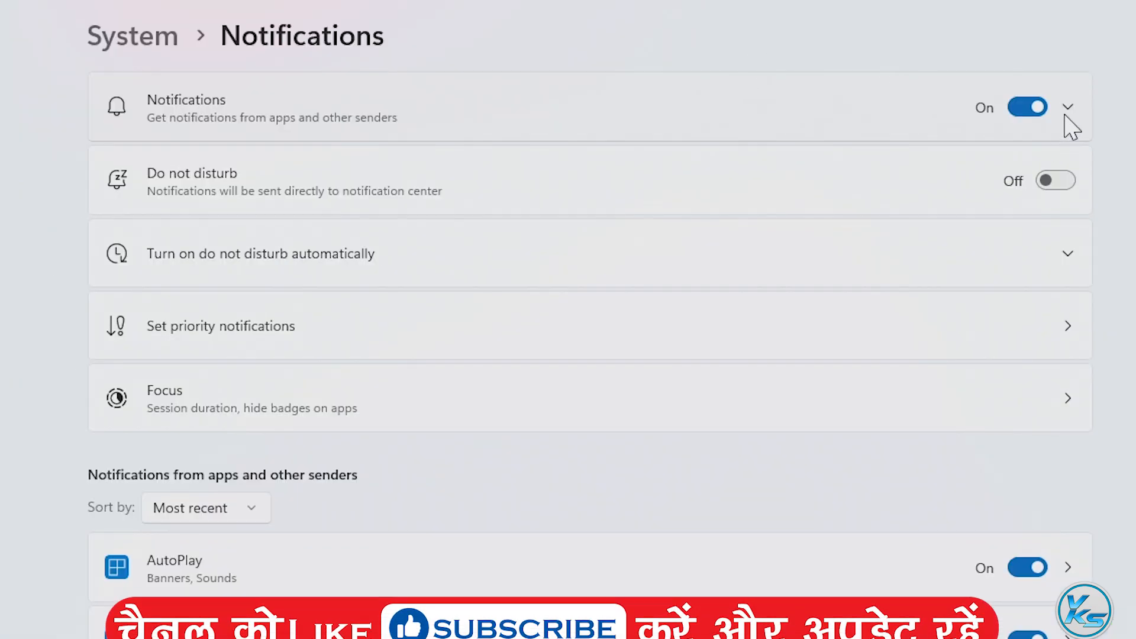
{"action": "left_click", "coordinate": [1068, 109]}
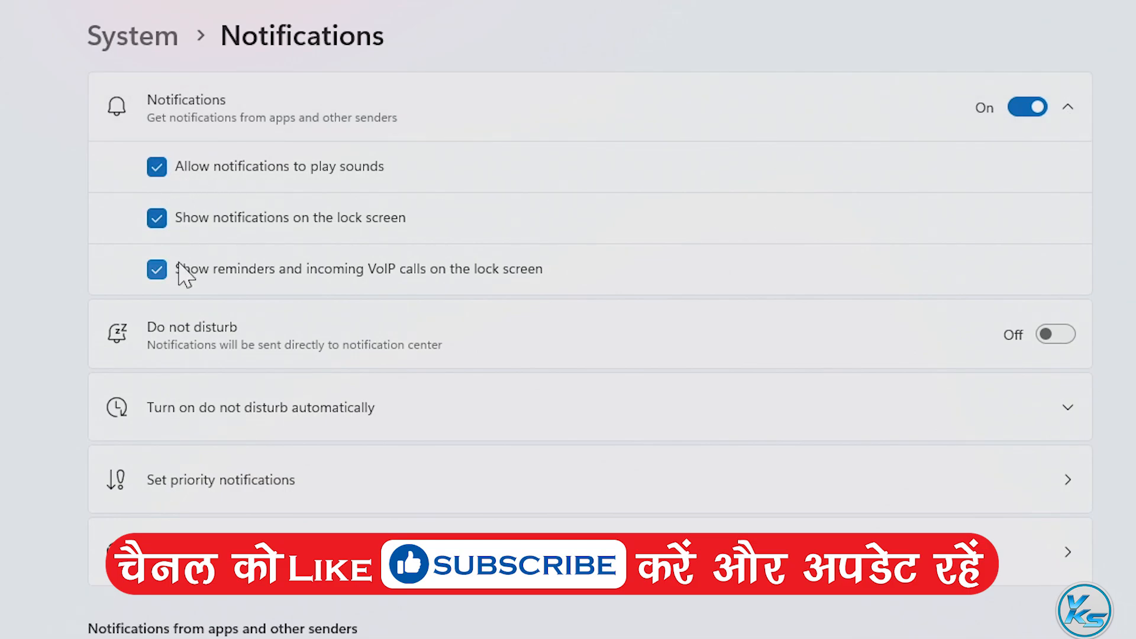
Step: Turn off notifications on the lock screen as well as reminders and incoming VoIP calls there
{"action": "left_click", "coordinate": [165, 222]}
{"action": "left_click", "coordinate": [166, 266]}
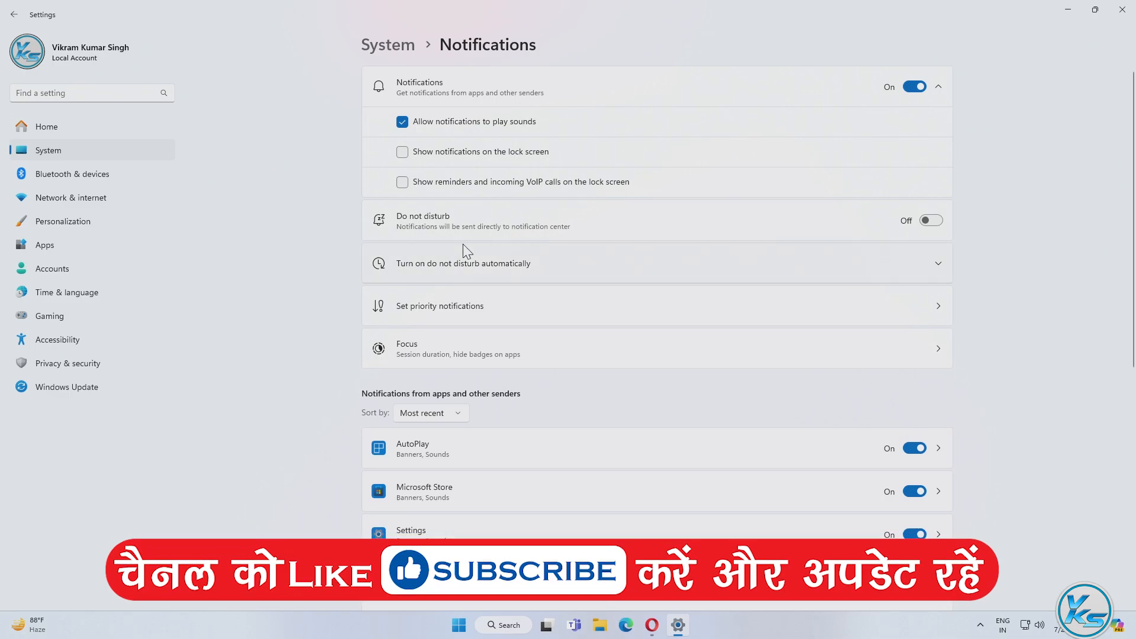
Step: Turn off notifications from AutoPlay, Microsoft Store, Settings, OneDrive, BlueStacks App Player and Snipping Tool
{"action": "scroll", "coordinate": [639, 373], "scroll_direction": "down", "scroll_amount": 4}
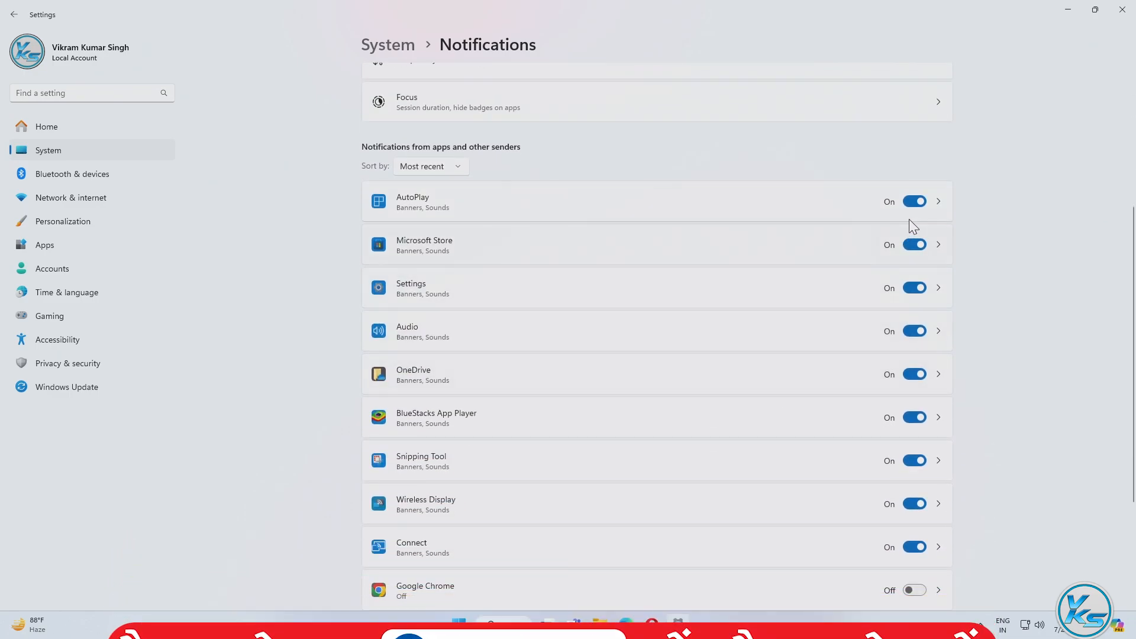
{"action": "left_click", "coordinate": [915, 203]}
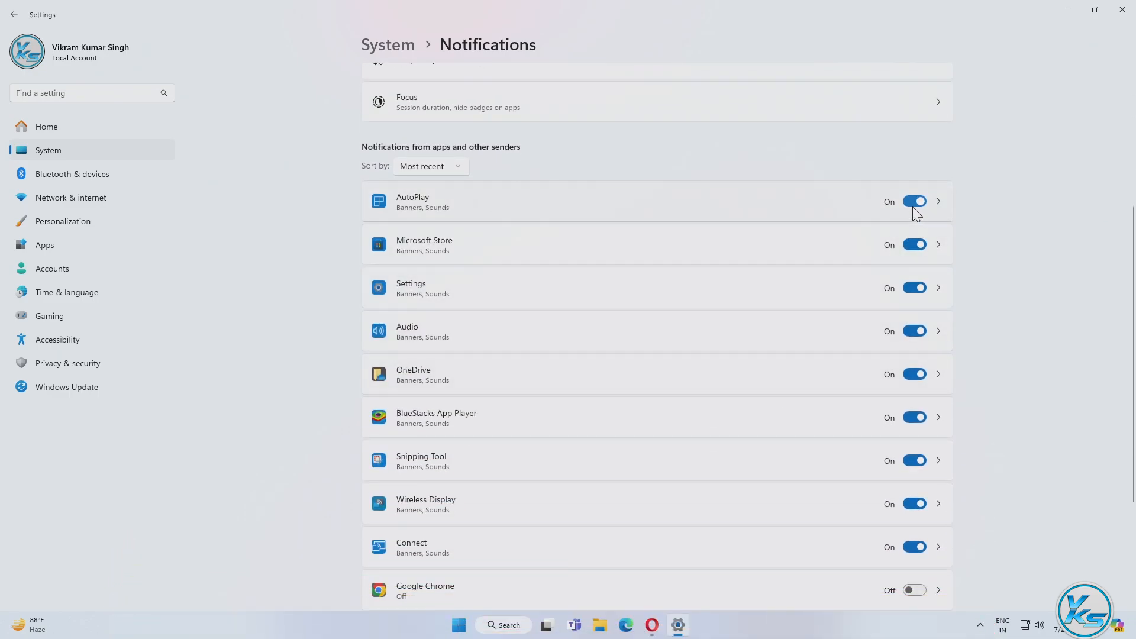
{"action": "left_click", "coordinate": [912, 245]}
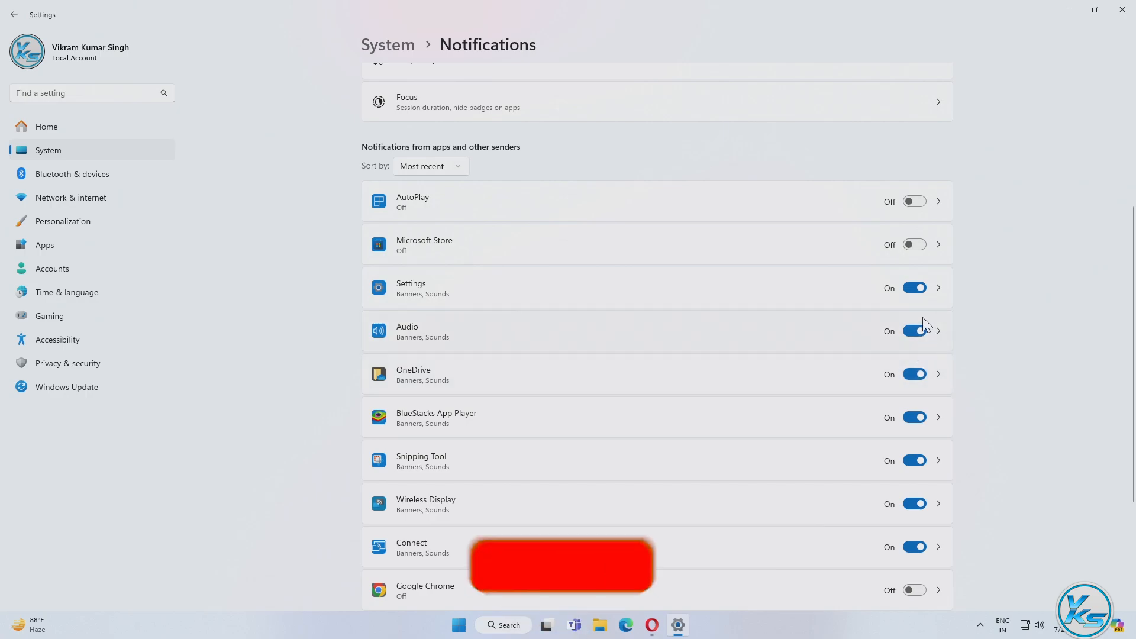
{"action": "left_click", "coordinate": [914, 288]}
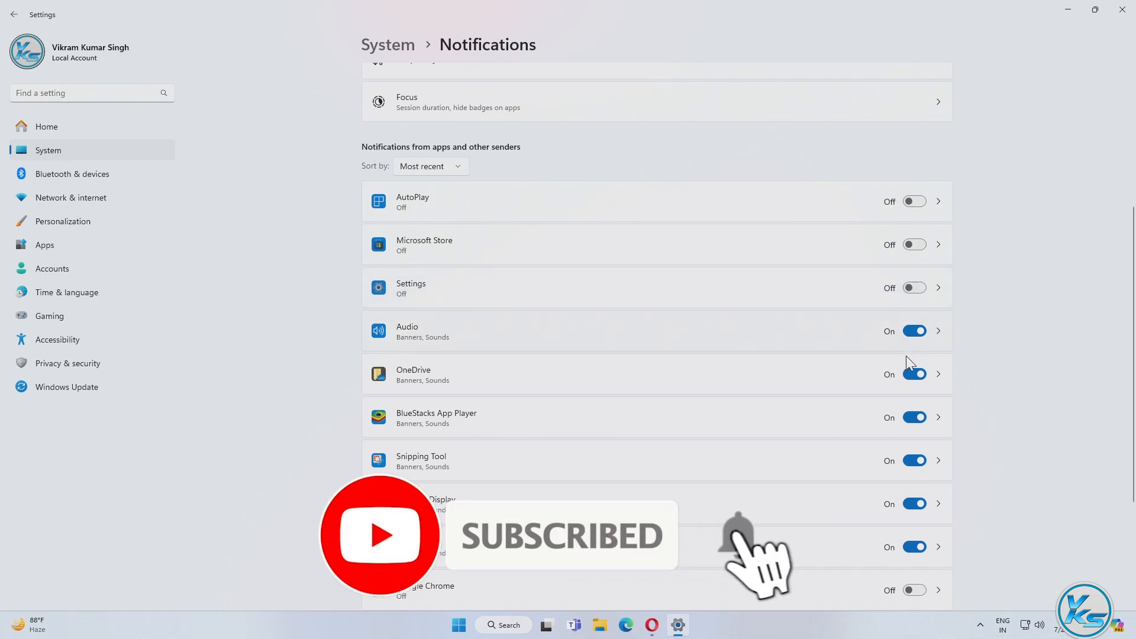
{"action": "left_click", "coordinate": [907, 370]}
{"action": "left_click", "coordinate": [911, 417]}
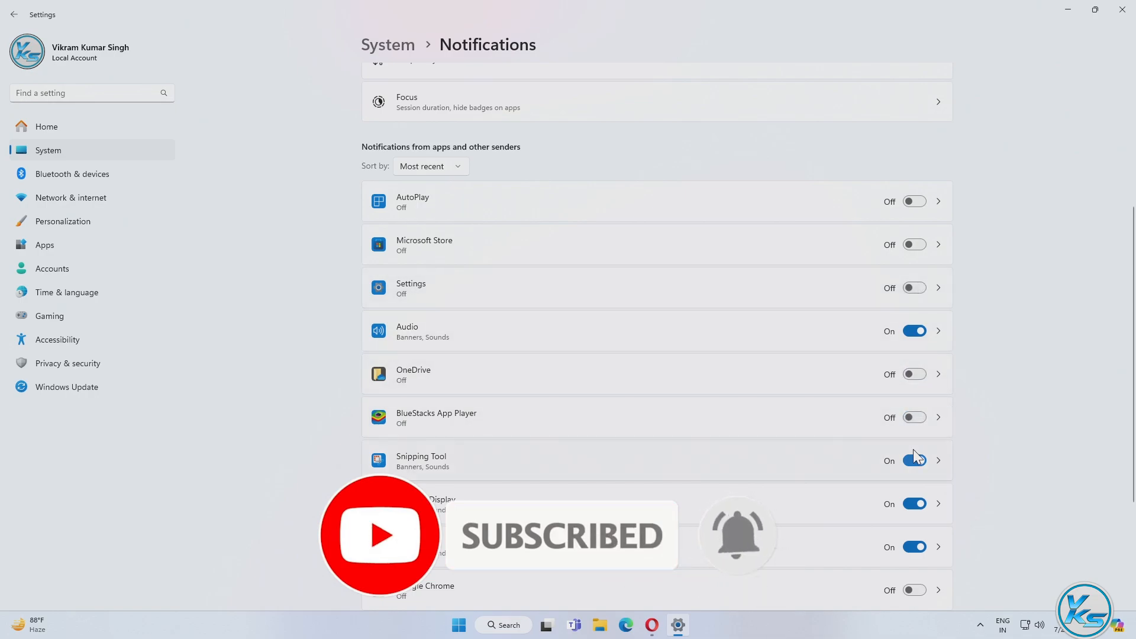
{"action": "left_click", "coordinate": [914, 456]}
Step: Re-enable notifications for Snipping Tool, BlueStacks App Player, OneDrive, Settings, Microsoft Store and AutoPlay, plus both lock-screen options
{"action": "left_click", "coordinate": [914, 451]}
{"action": "left_click", "coordinate": [916, 419]}
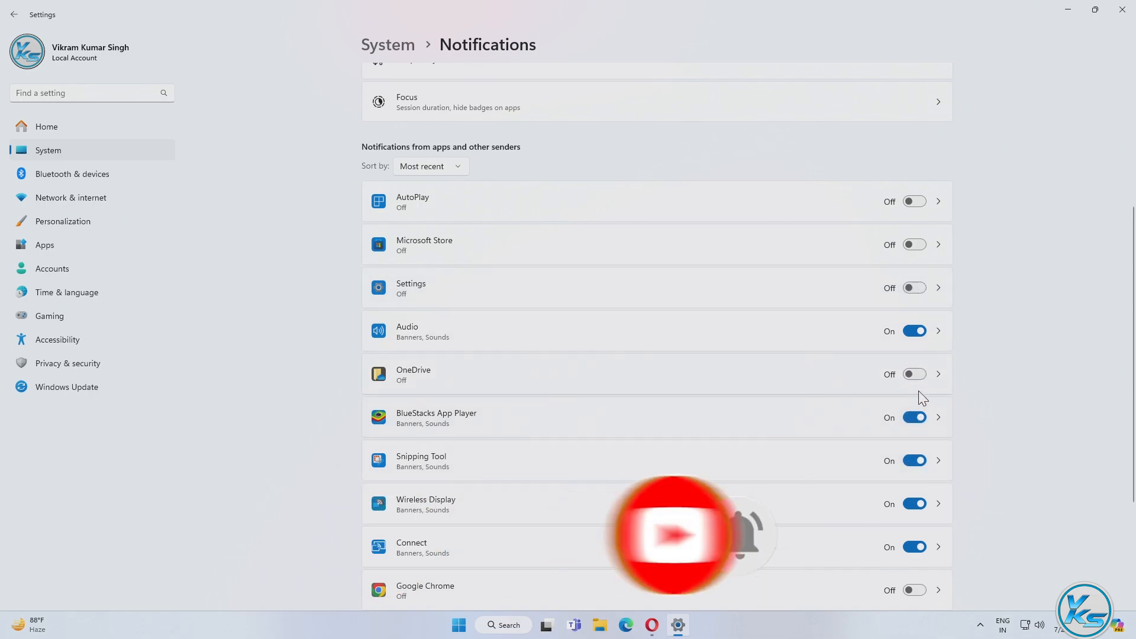
{"action": "left_click", "coordinate": [919, 375]}
{"action": "left_click", "coordinate": [917, 288]}
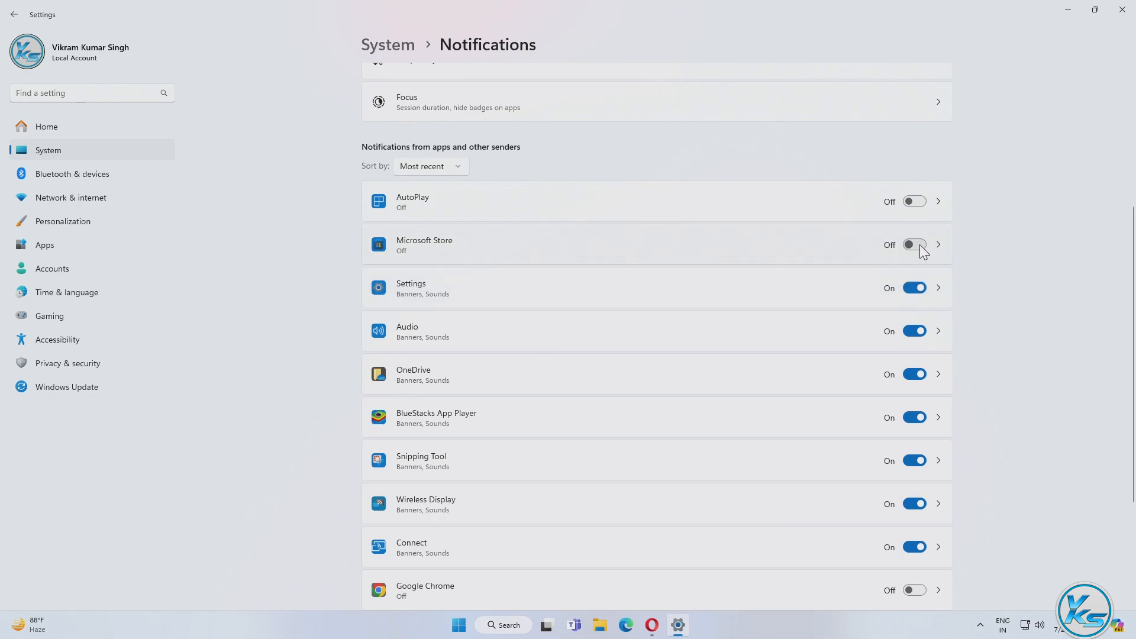
{"action": "left_click", "coordinate": [914, 205]}
{"action": "scroll", "coordinate": [718, 276], "scroll_direction": "up", "scroll_amount": 5}
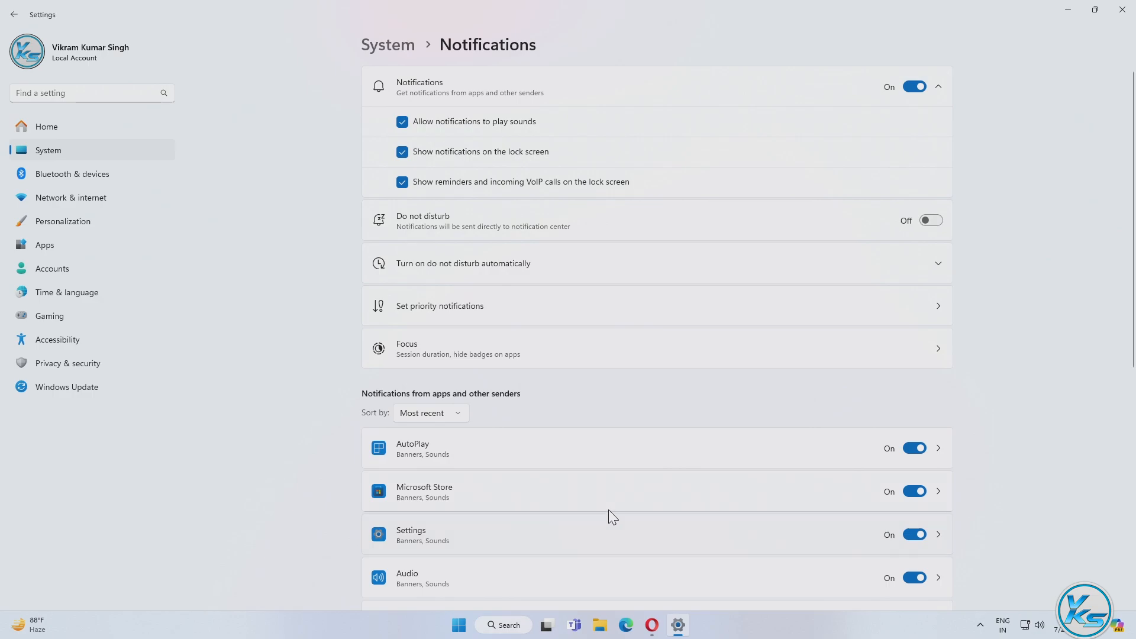
Step: Turn off the main Notifications setting so that all apps and other senders are silenced at once
{"action": "left_click", "coordinate": [915, 89]}
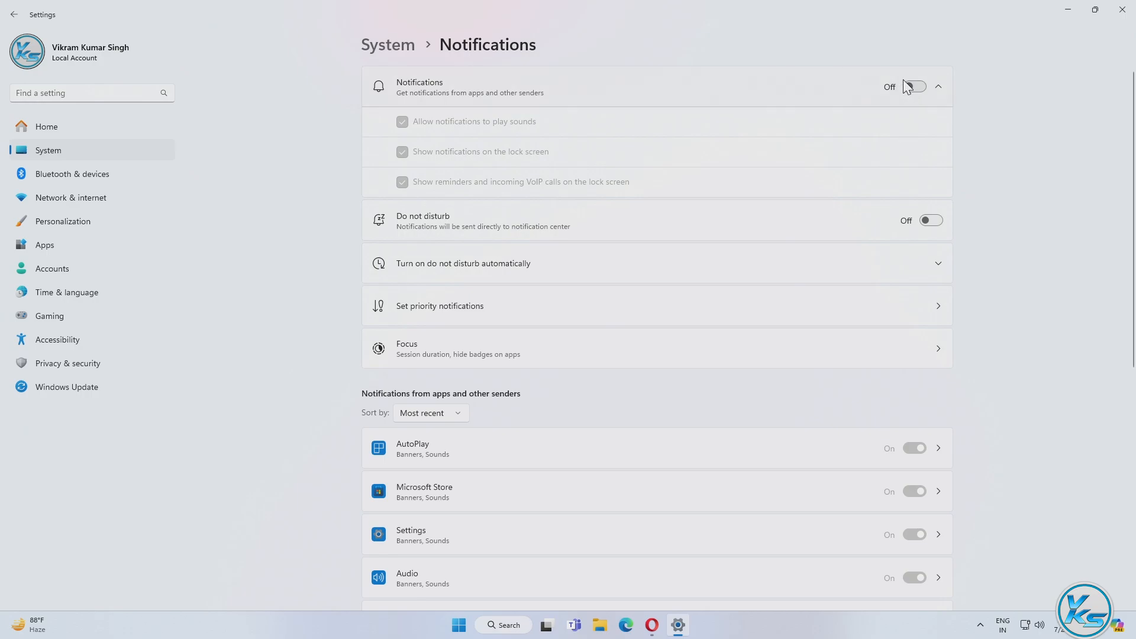
{"action": "scroll", "coordinate": [885, 308], "scroll_direction": "down", "scroll_amount": 5}
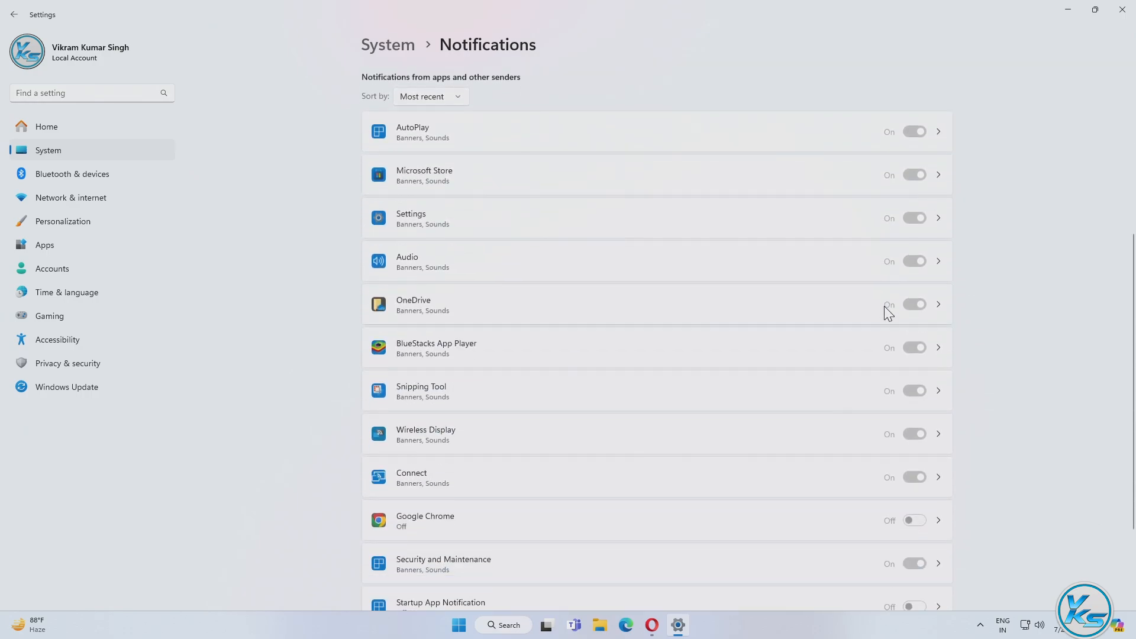
{"action": "scroll", "coordinate": [888, 313], "scroll_direction": "down", "scroll_amount": 2}
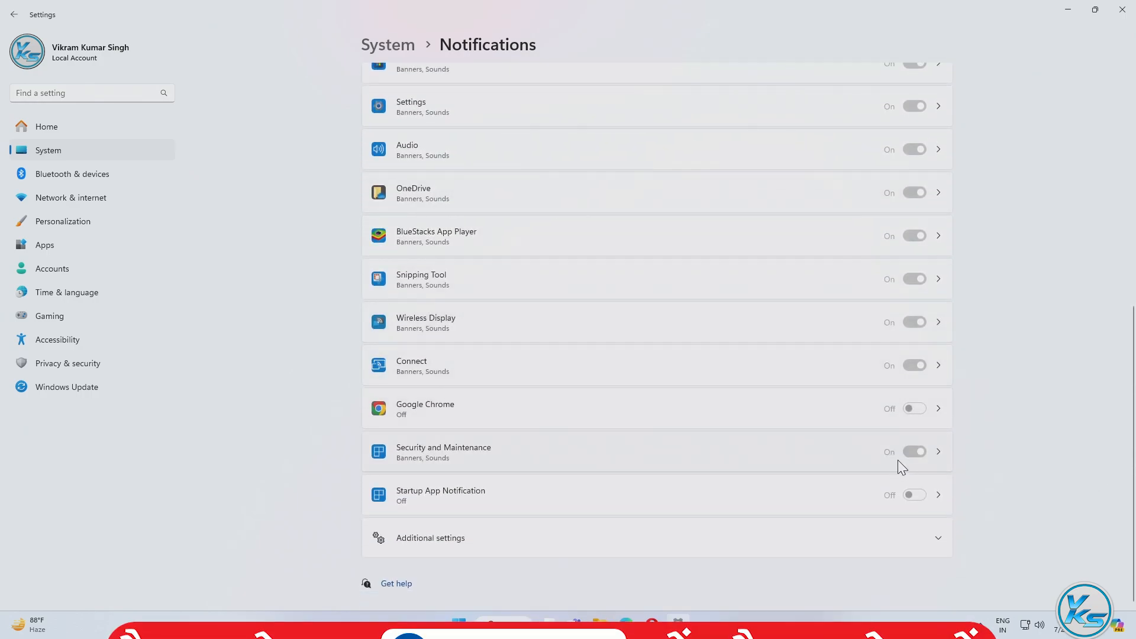
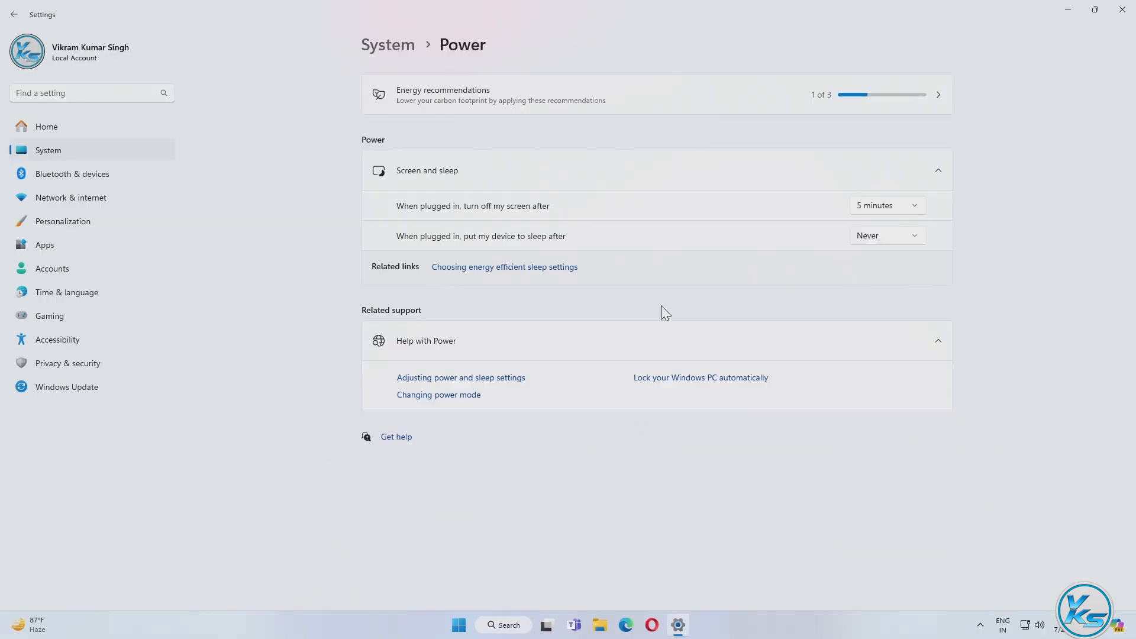
Step: Return to the System settings, open Storage and turn off Storage Sense
{"action": "left_click", "coordinate": [389, 45]}
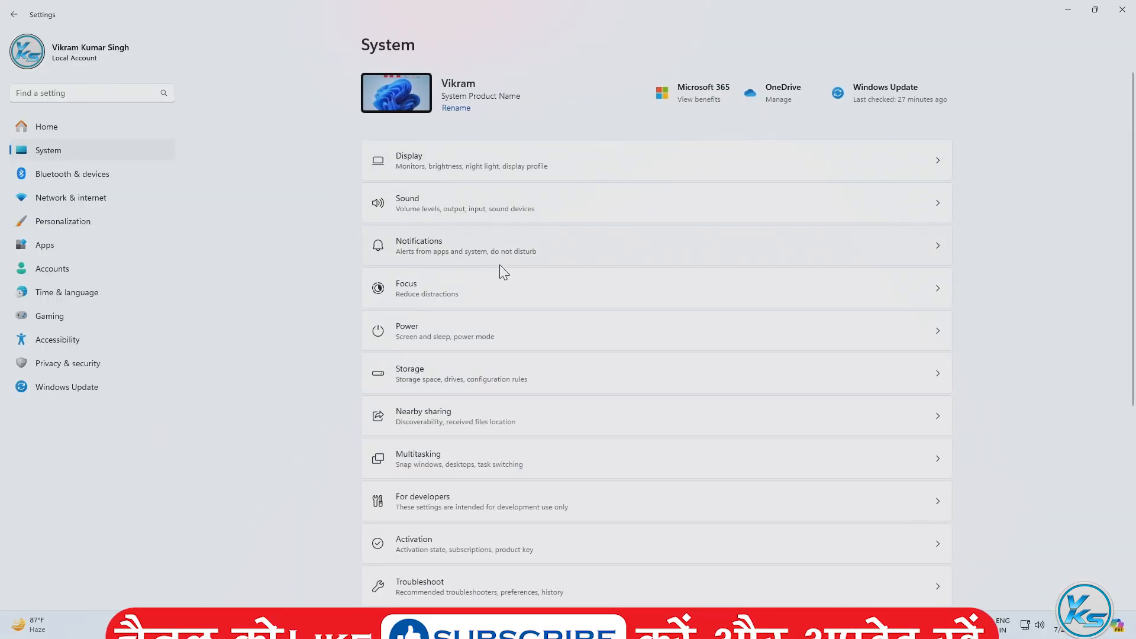
{"action": "left_click", "coordinate": [423, 377]}
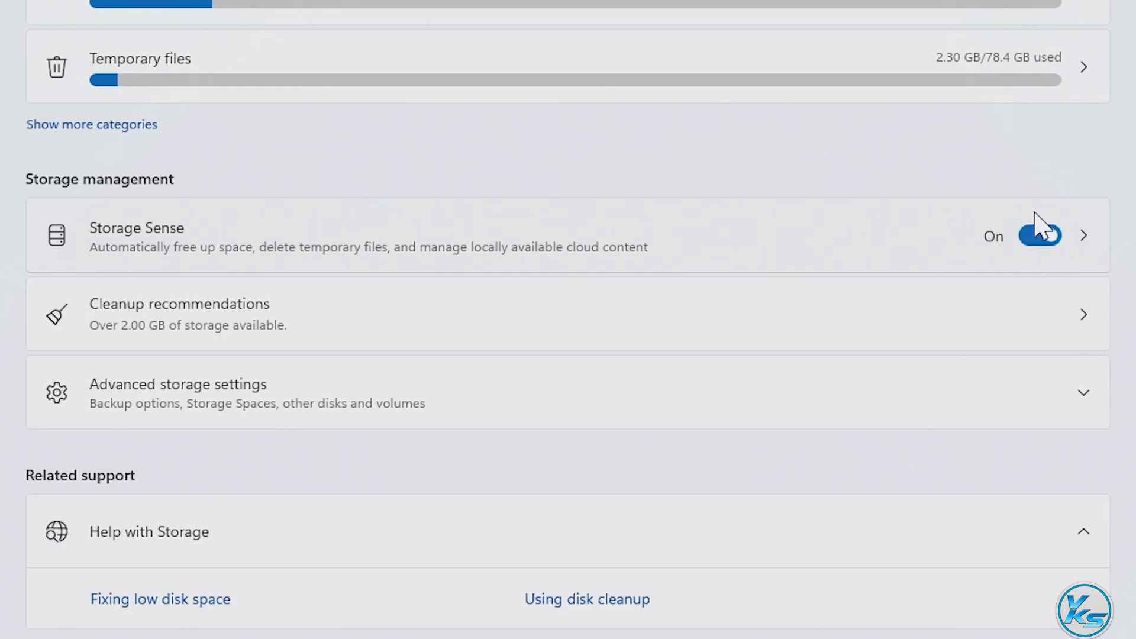
{"action": "left_click", "coordinate": [1047, 243]}
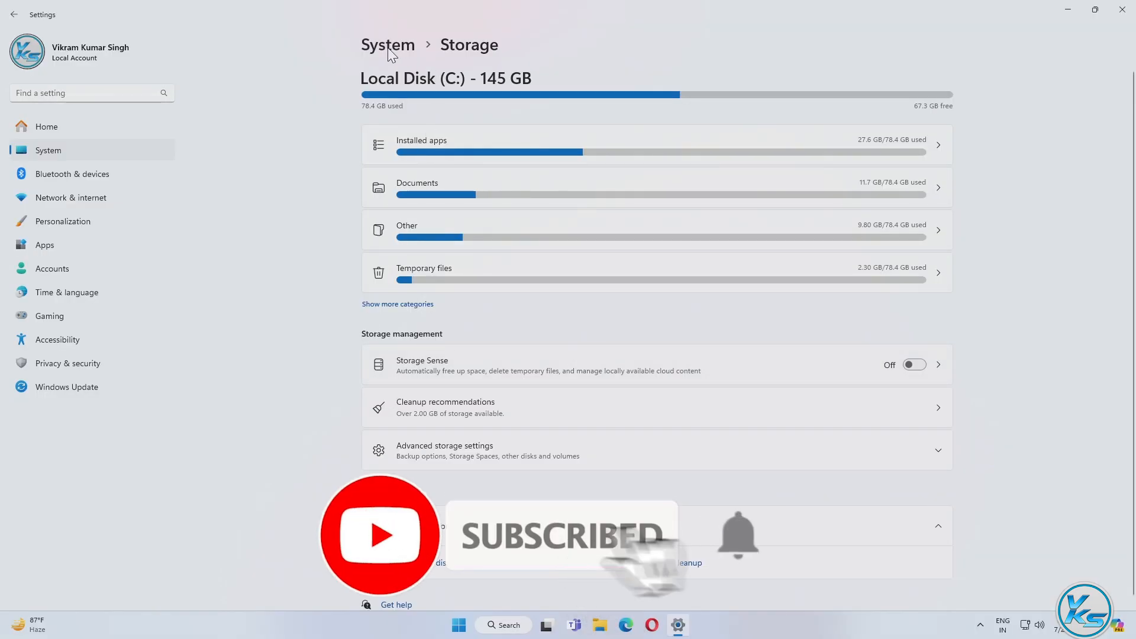
Step: Open the Multitasking settings and switch Snap windows off and back on
{"action": "left_click", "coordinate": [388, 47]}
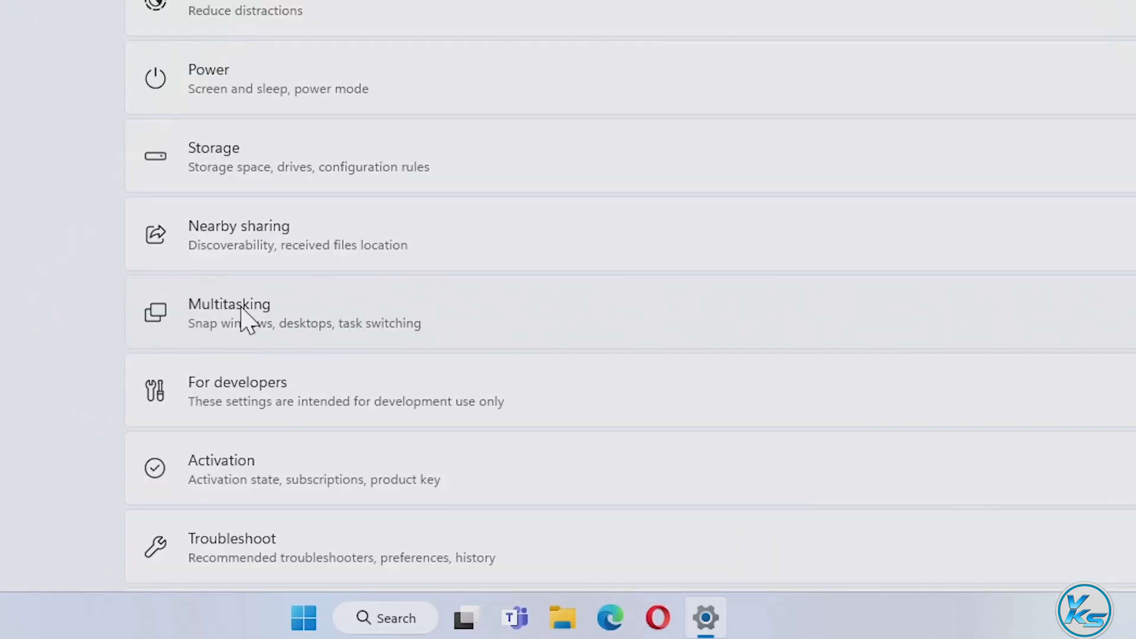
{"action": "left_click", "coordinate": [303, 327]}
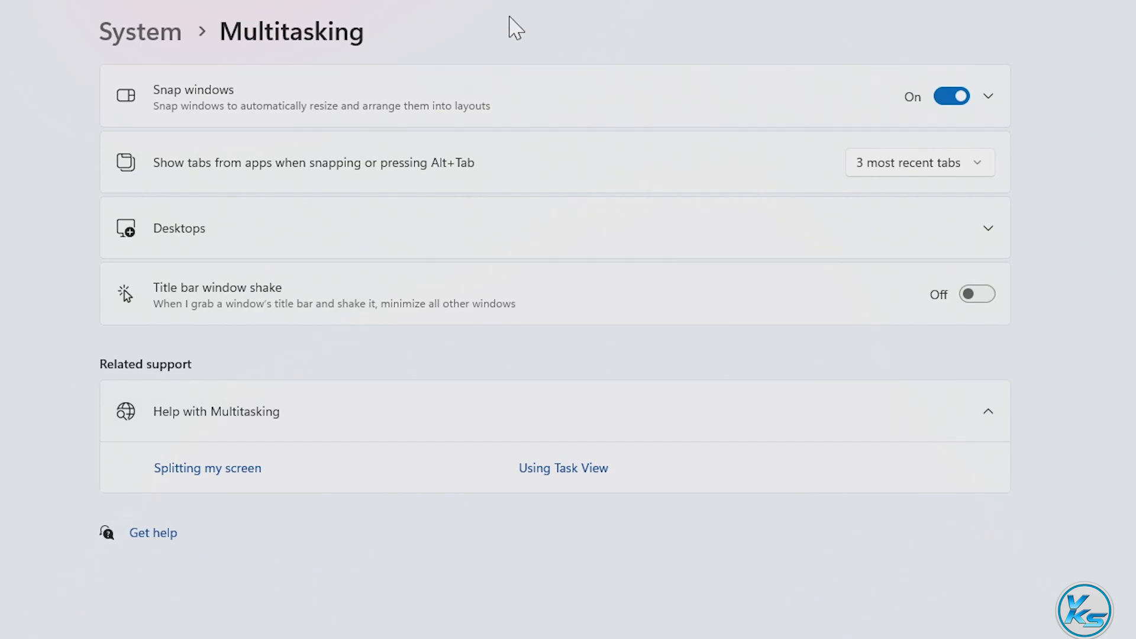
{"action": "left_click", "coordinate": [954, 96]}
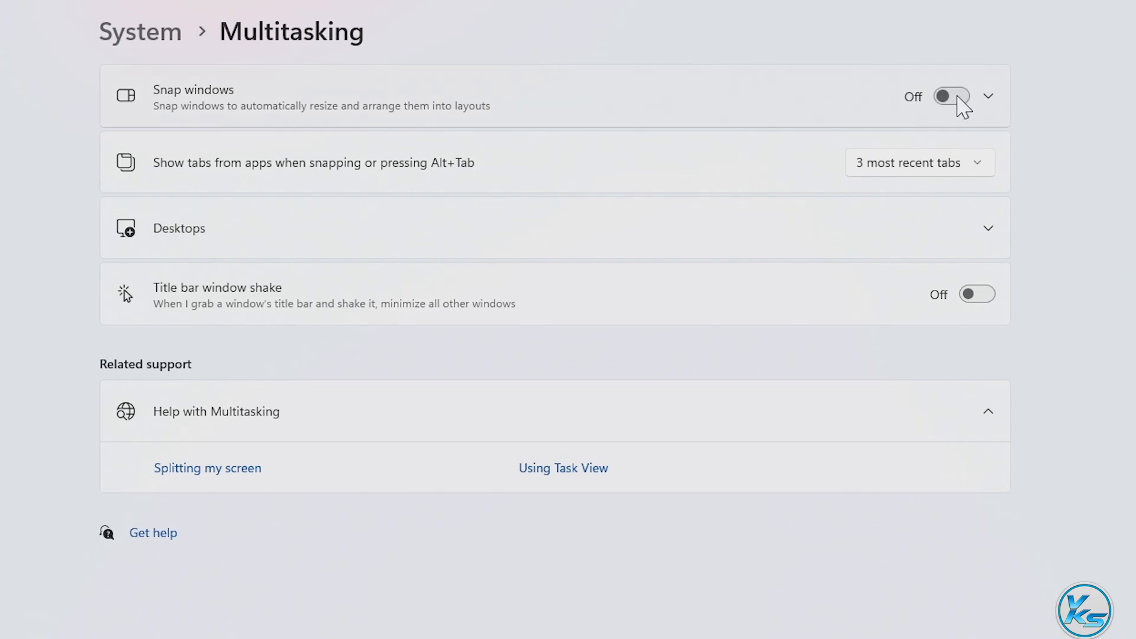
{"action": "left_click", "coordinate": [952, 99]}
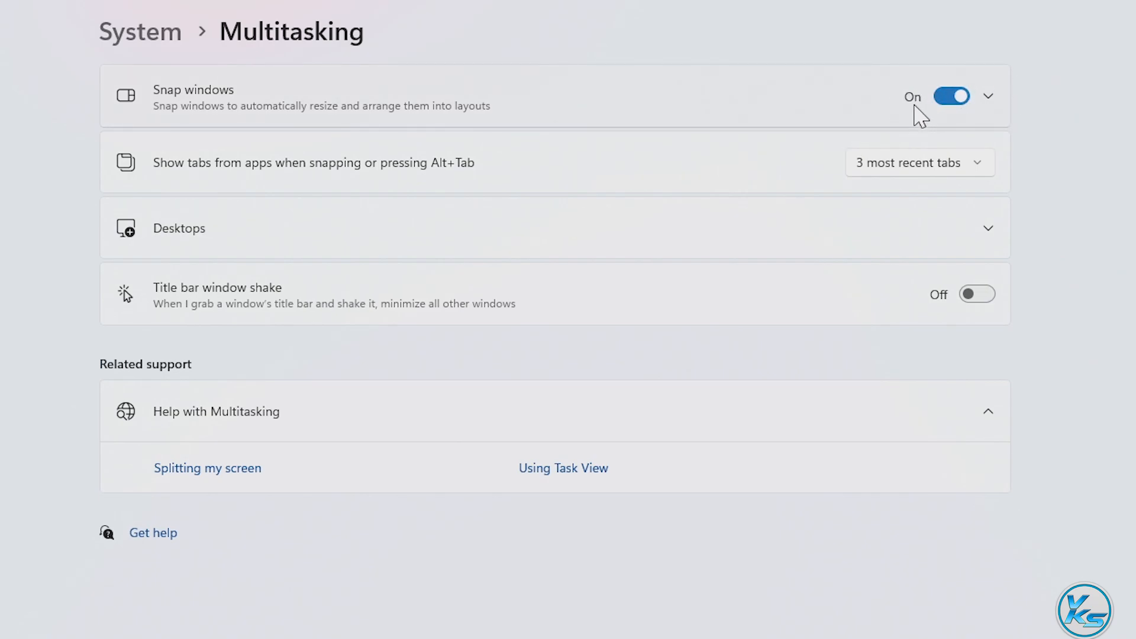
Step: Expand the Desktops options, check the taskbar open-windows choices, and toggle Snap windows off and on once more
{"action": "left_click", "coordinate": [996, 236]}
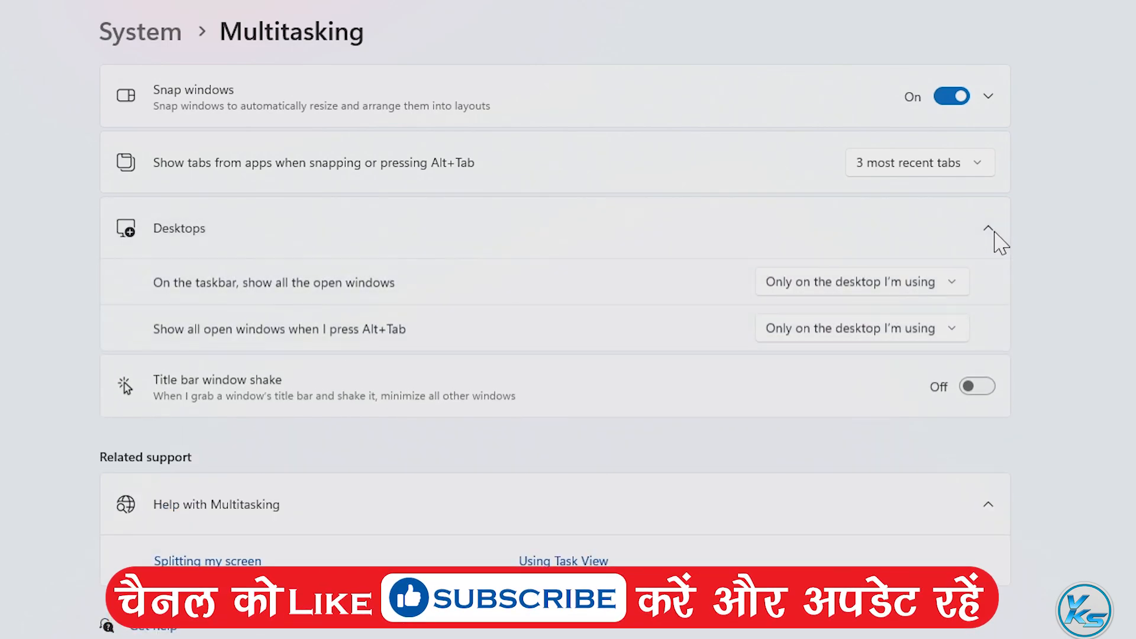
{"action": "left_click", "coordinate": [847, 287]}
{"action": "left_click", "coordinate": [848, 290]}
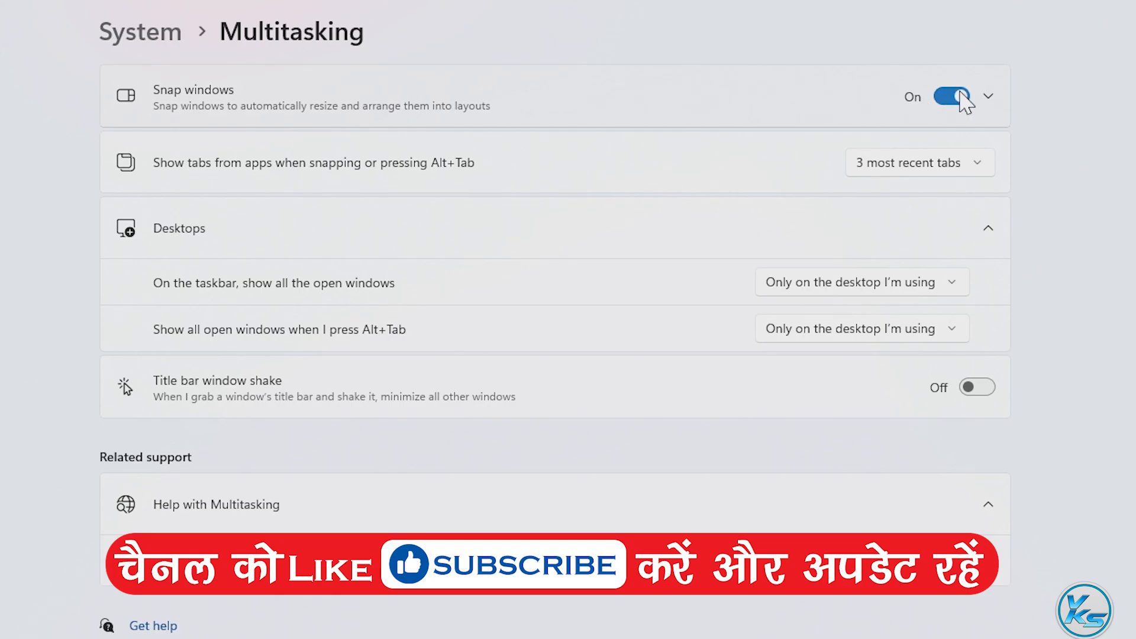
{"action": "left_click", "coordinate": [954, 96]}
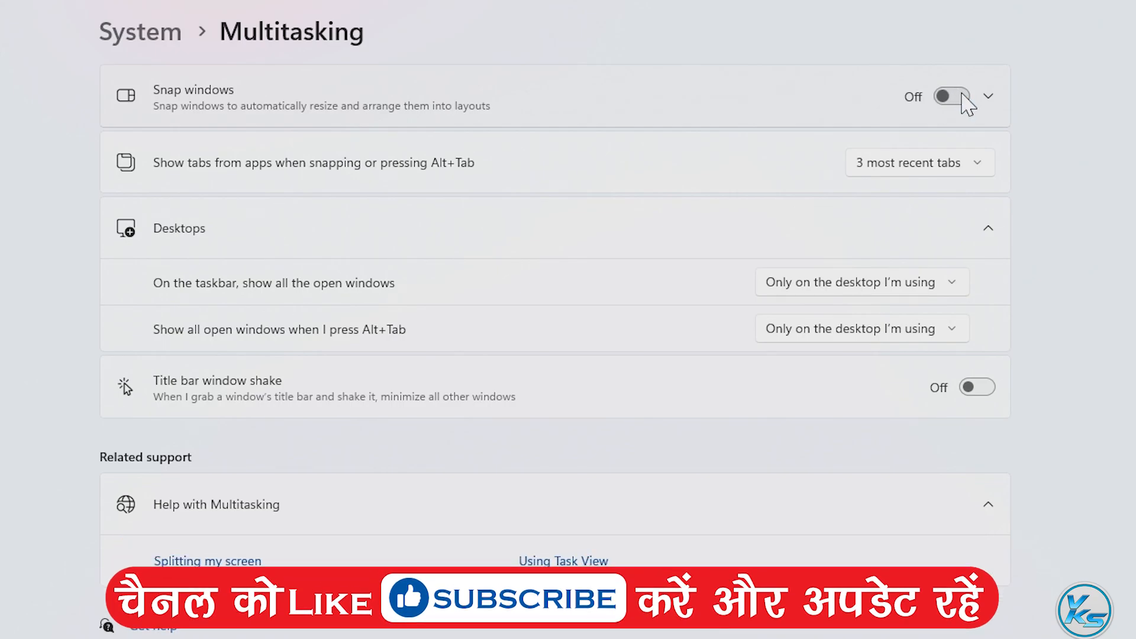
{"action": "left_click", "coordinate": [954, 97]}
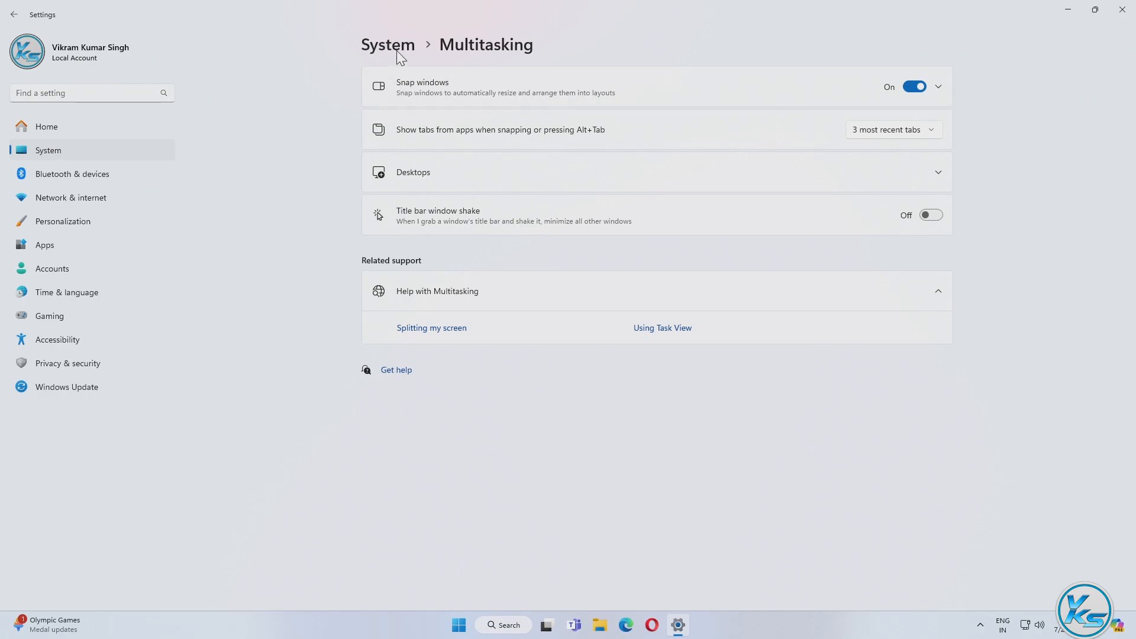
Step: Open the Nearby sharing settings, try My devices only and Everyone nearby, and set sharing back to Off
{"action": "left_click", "coordinate": [396, 50]}
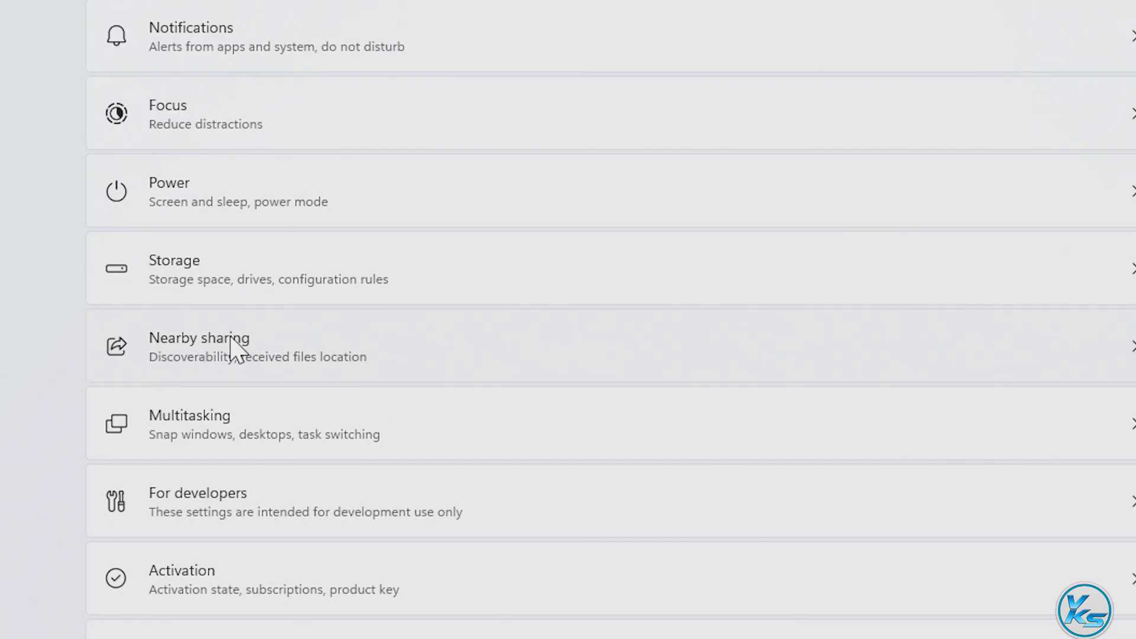
{"action": "left_click", "coordinate": [232, 338]}
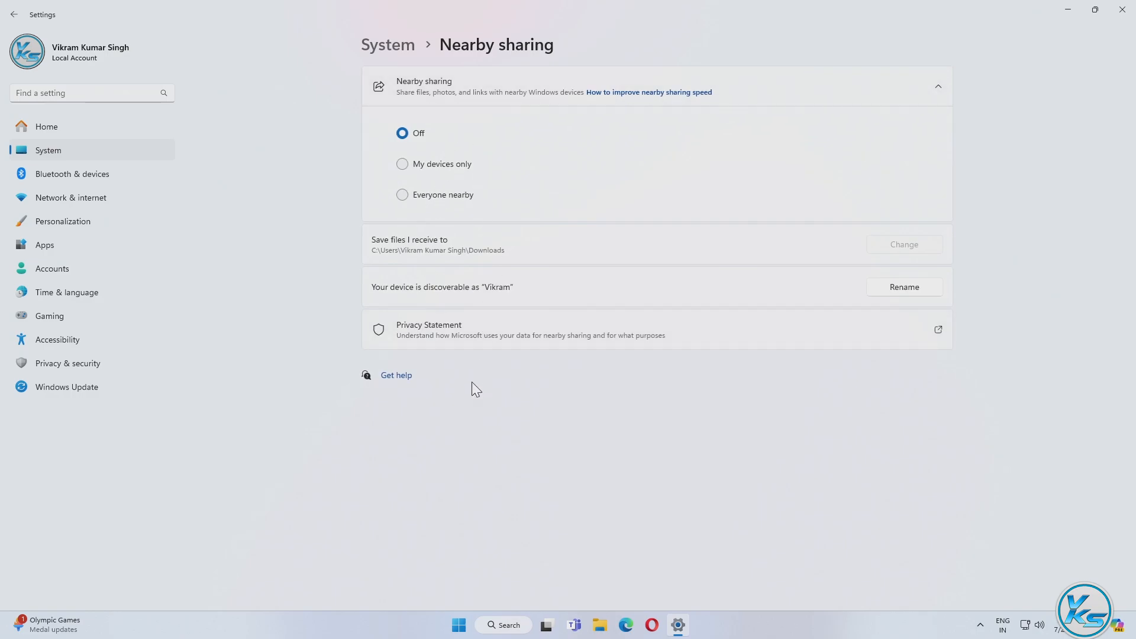
{"action": "left_click", "coordinate": [421, 165]}
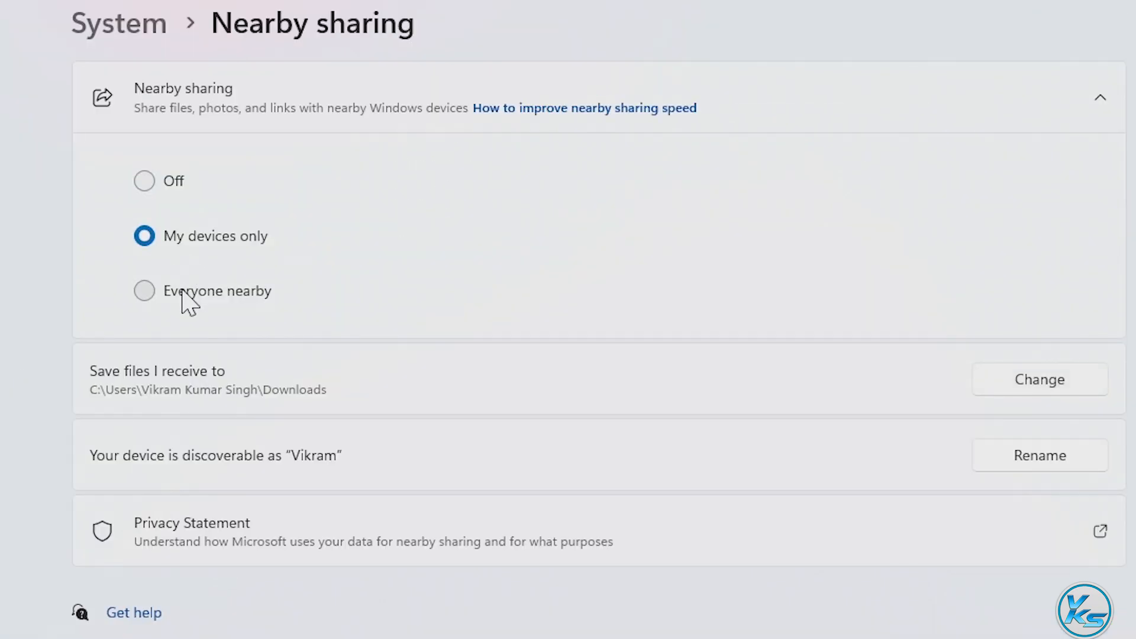
{"action": "left_click", "coordinate": [422, 196]}
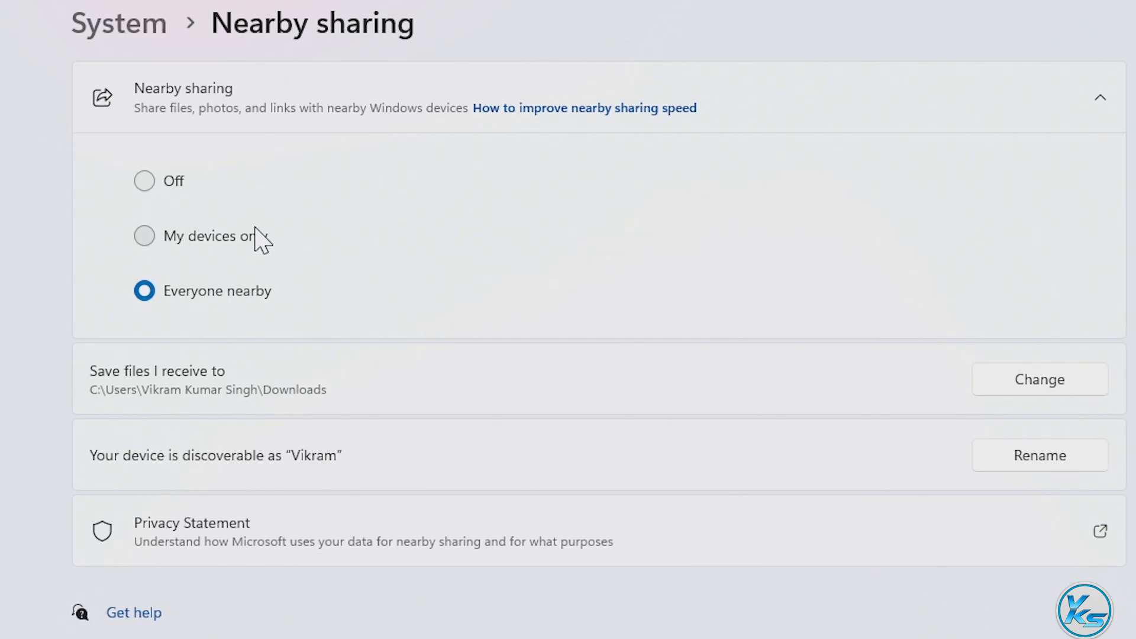
{"action": "left_click", "coordinate": [180, 180]}
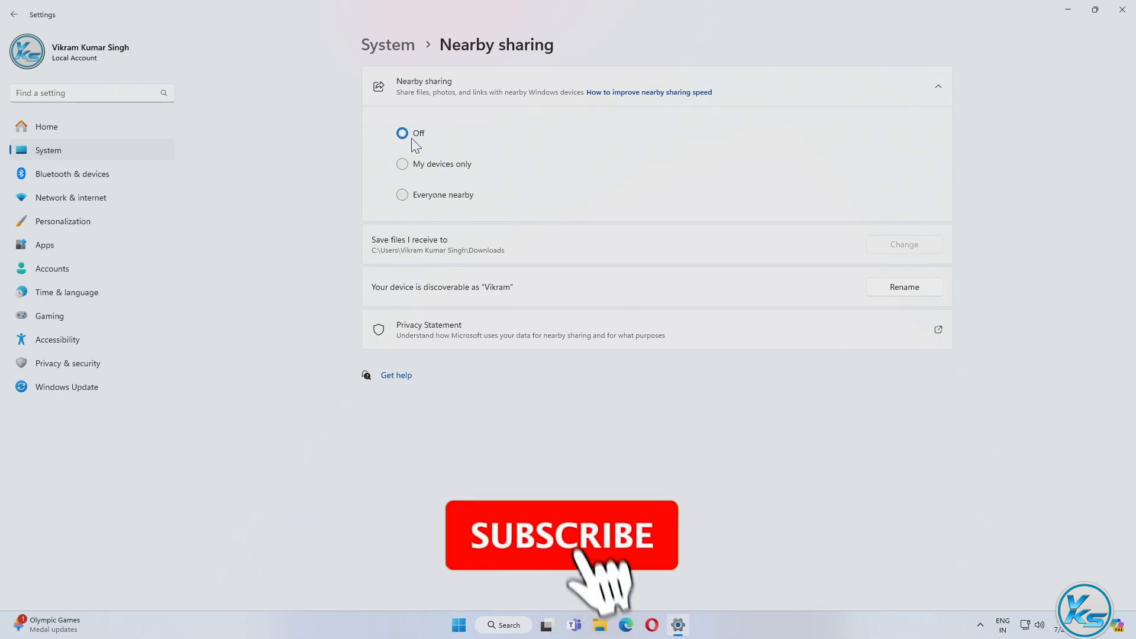
Step: Open the For developers settings, turn Developer Mode off and turn it back on, accepting the security confirmation
{"action": "left_click", "coordinate": [406, 46]}
{"action": "scroll", "coordinate": [492, 290], "scroll_direction": "down", "scroll_amount": 3}
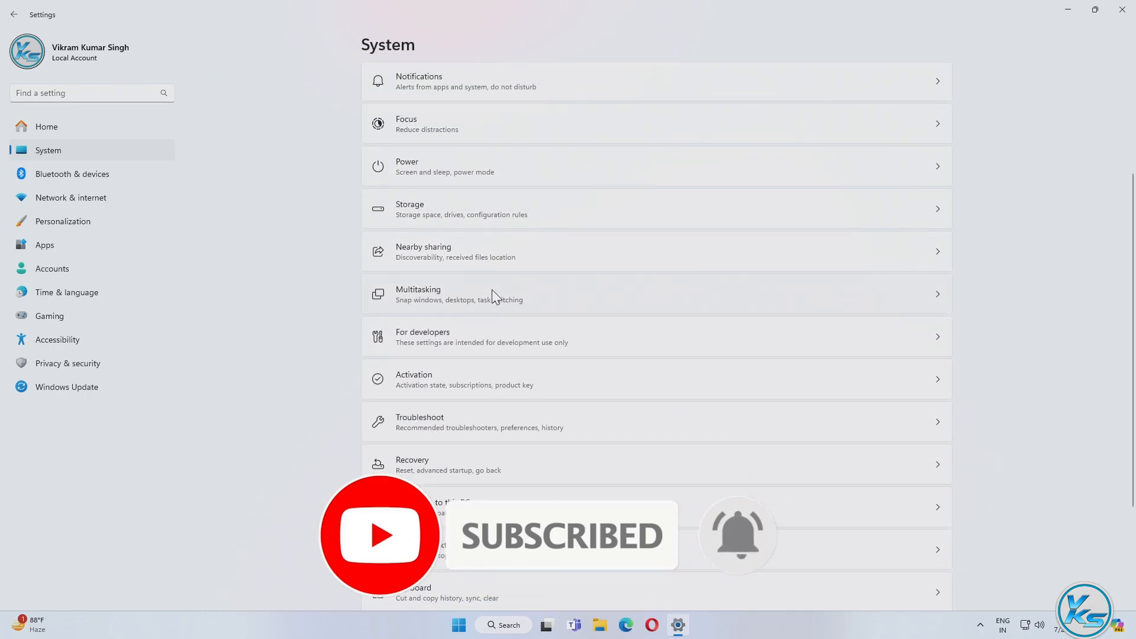
{"action": "left_click", "coordinate": [453, 336]}
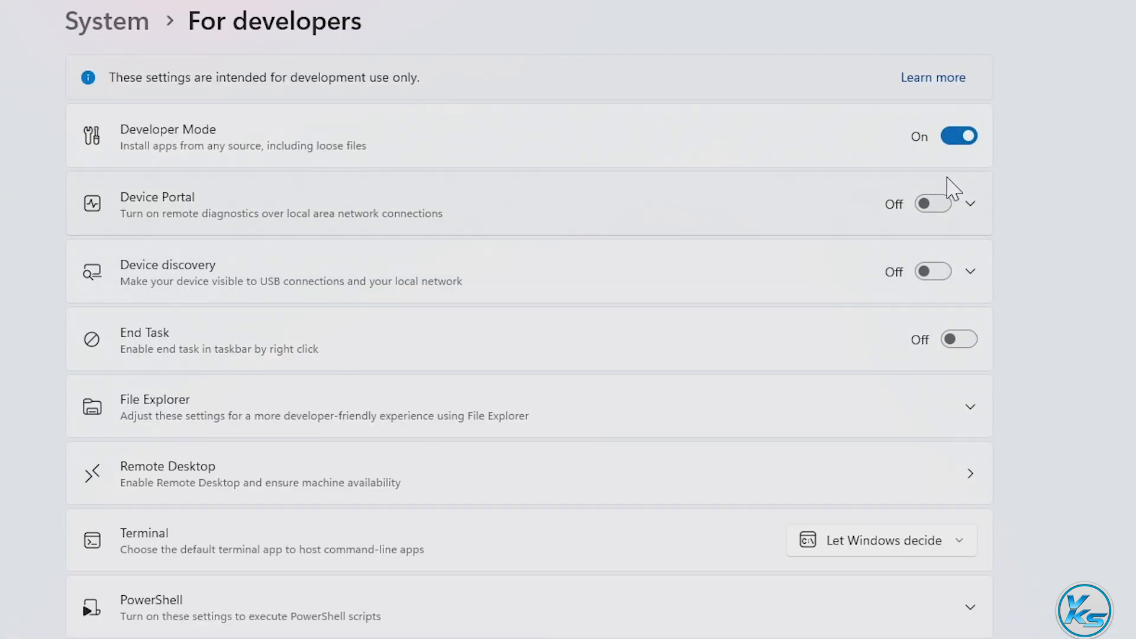
{"action": "left_click", "coordinate": [960, 137]}
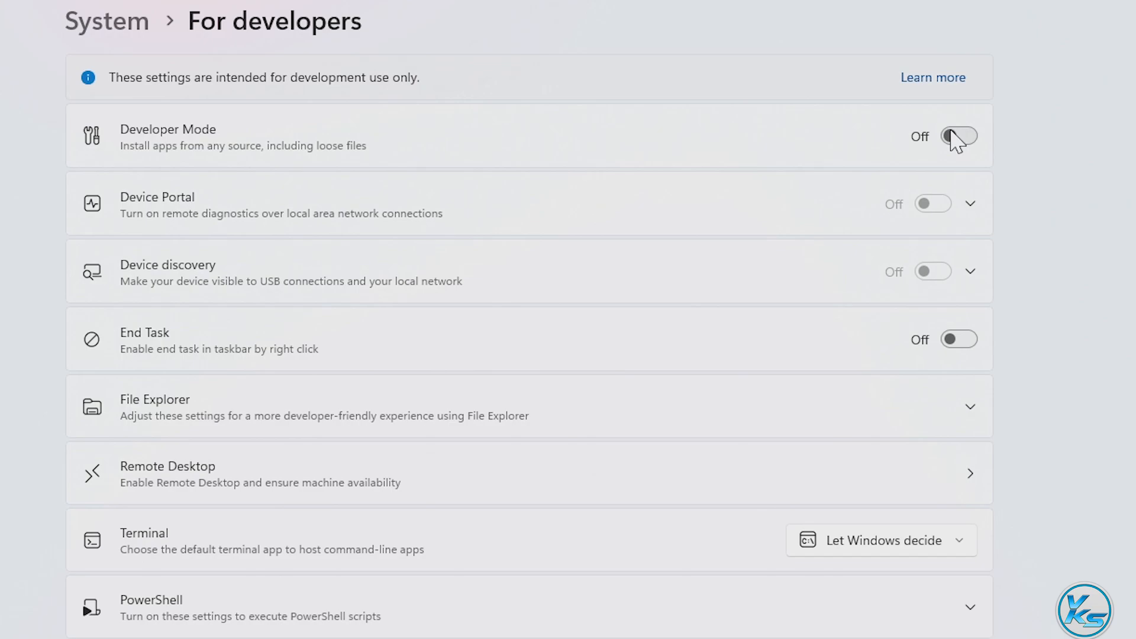
{"action": "left_click", "coordinate": [960, 138]}
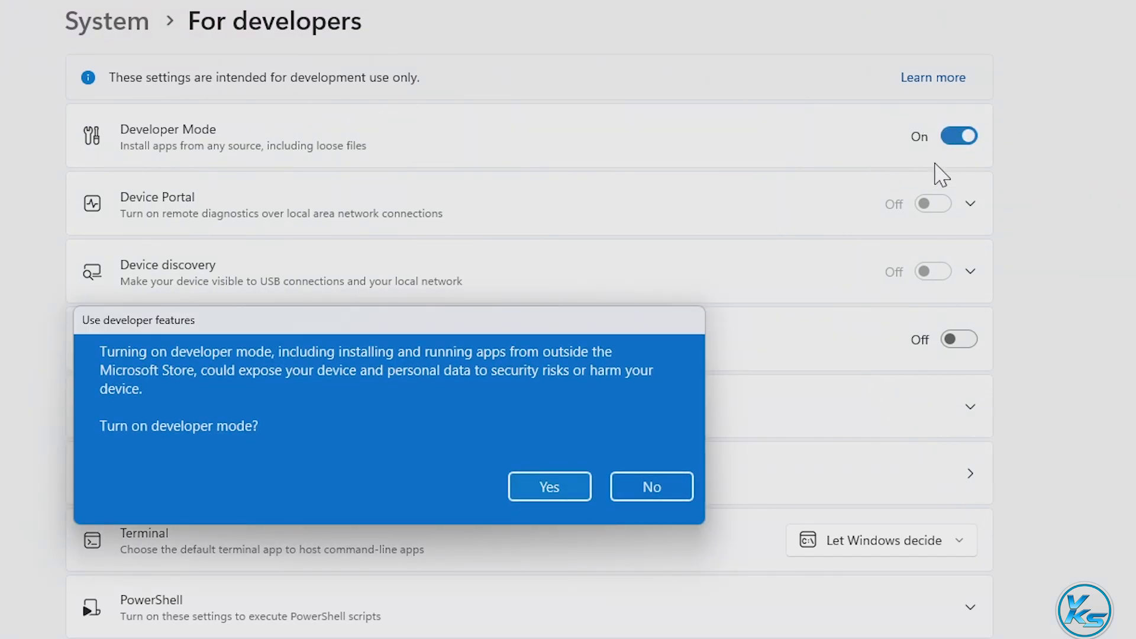
{"action": "left_click", "coordinate": [586, 487]}
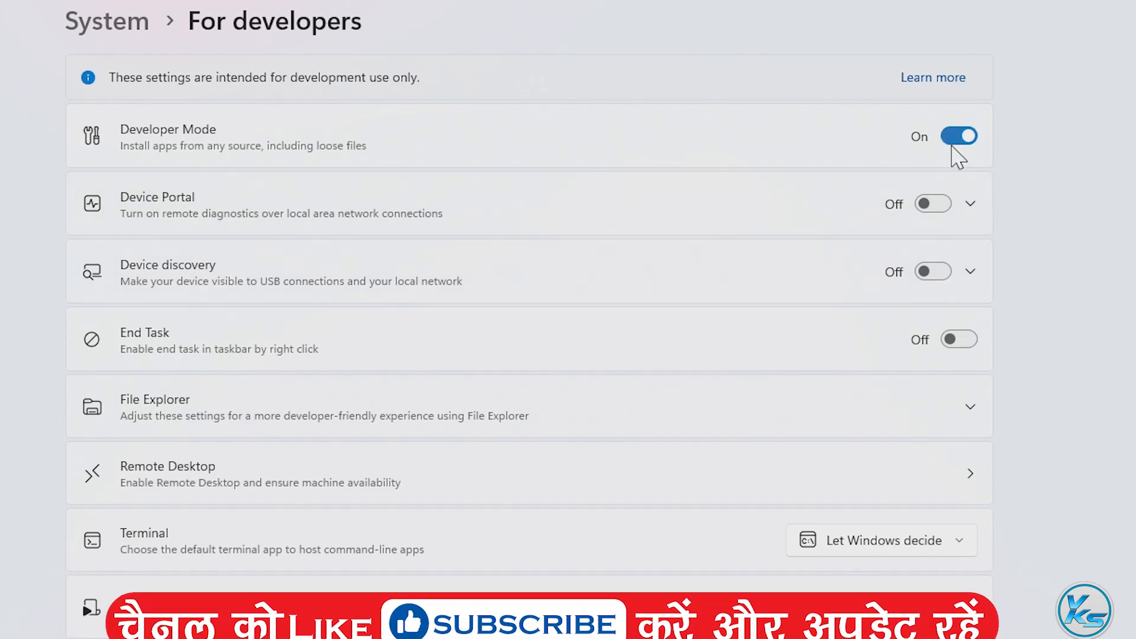
Step: Open the system Clipboard settings and turn off Clipboard history and Suggested actions
{"action": "left_click", "coordinate": [122, 23]}
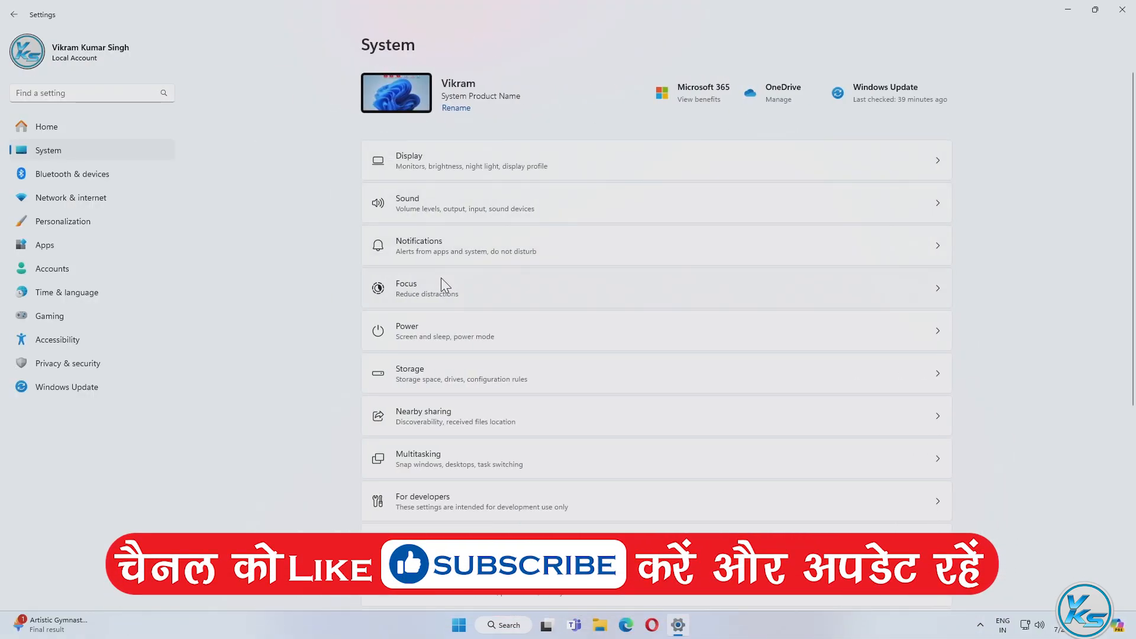
{"action": "scroll", "coordinate": [551, 246], "scroll_direction": "down", "scroll_amount": 3}
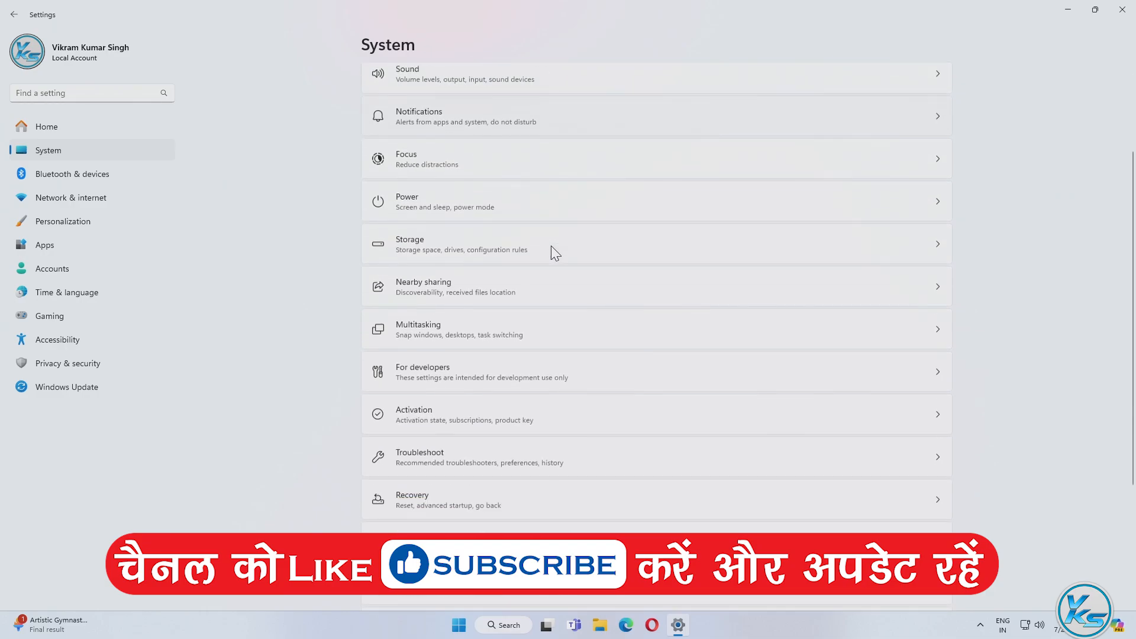
{"action": "scroll", "coordinate": [552, 246], "scroll_direction": "down", "scroll_amount": 2}
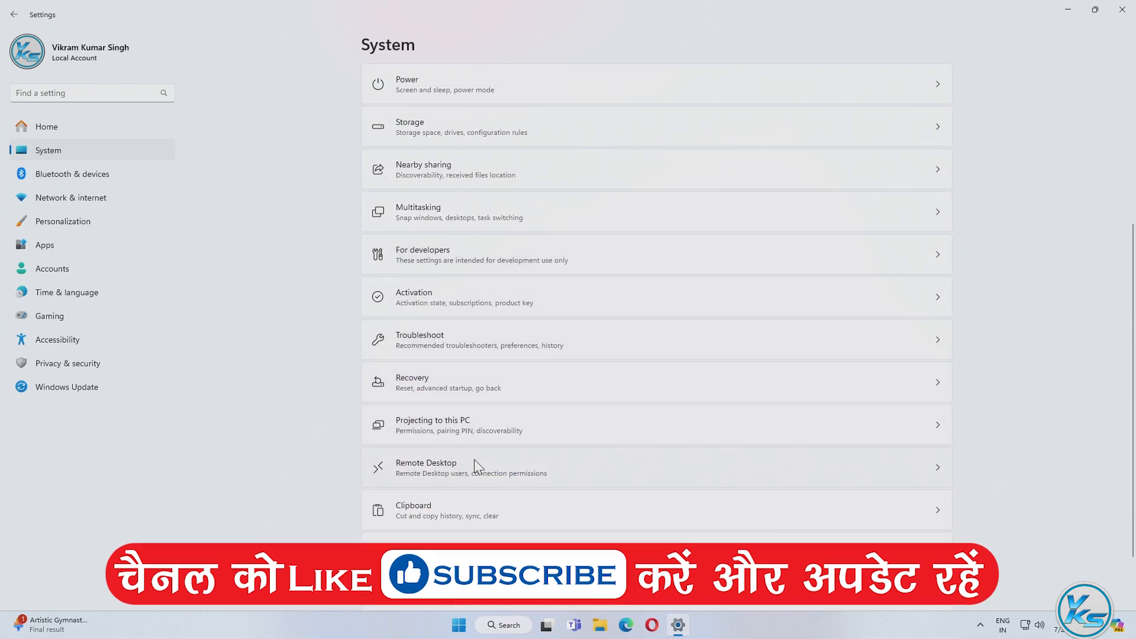
{"action": "left_click", "coordinate": [412, 511]}
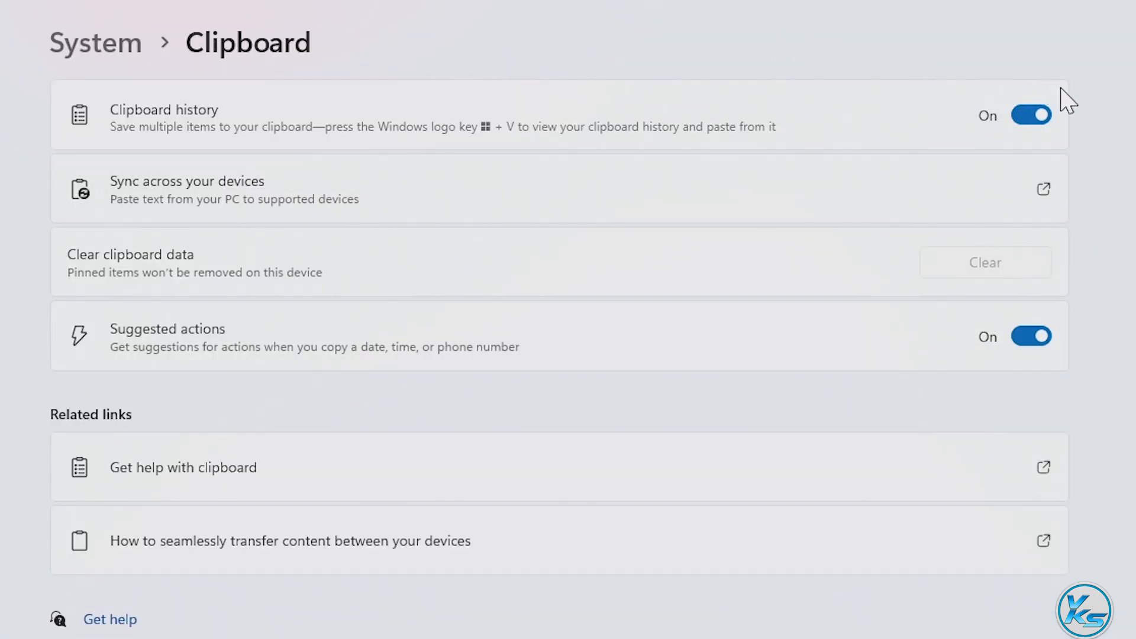
{"action": "left_click", "coordinate": [1041, 116]}
{"action": "left_click", "coordinate": [1030, 343]}
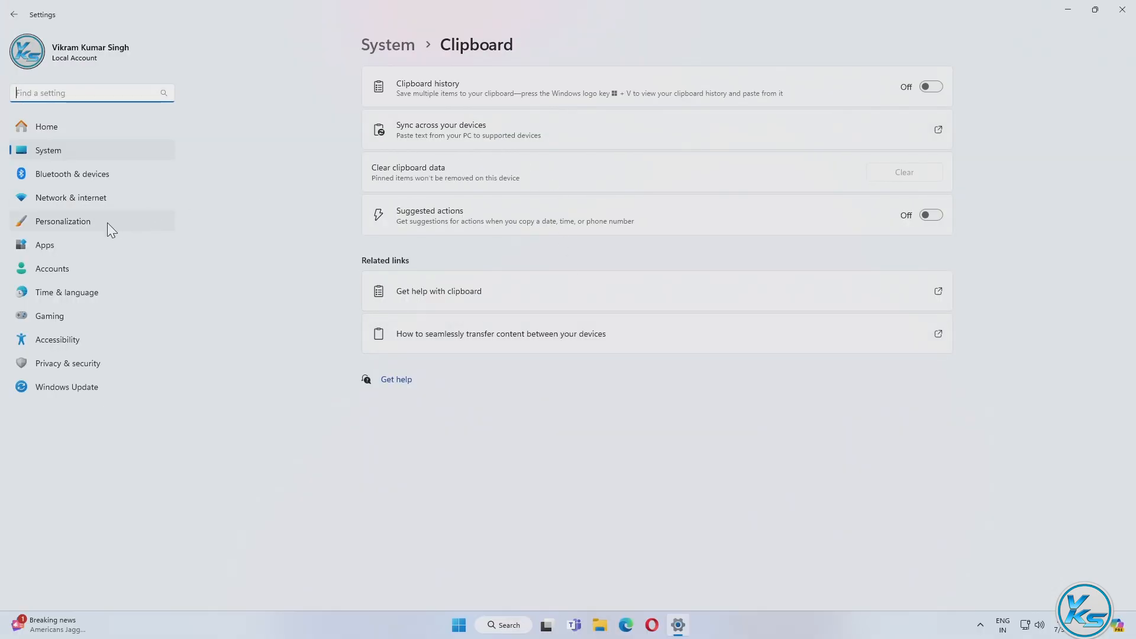
Step: Open the personalization Colors settings and review the mode, transparency and accent color options without changing them
{"action": "left_click", "coordinate": [96, 222]}
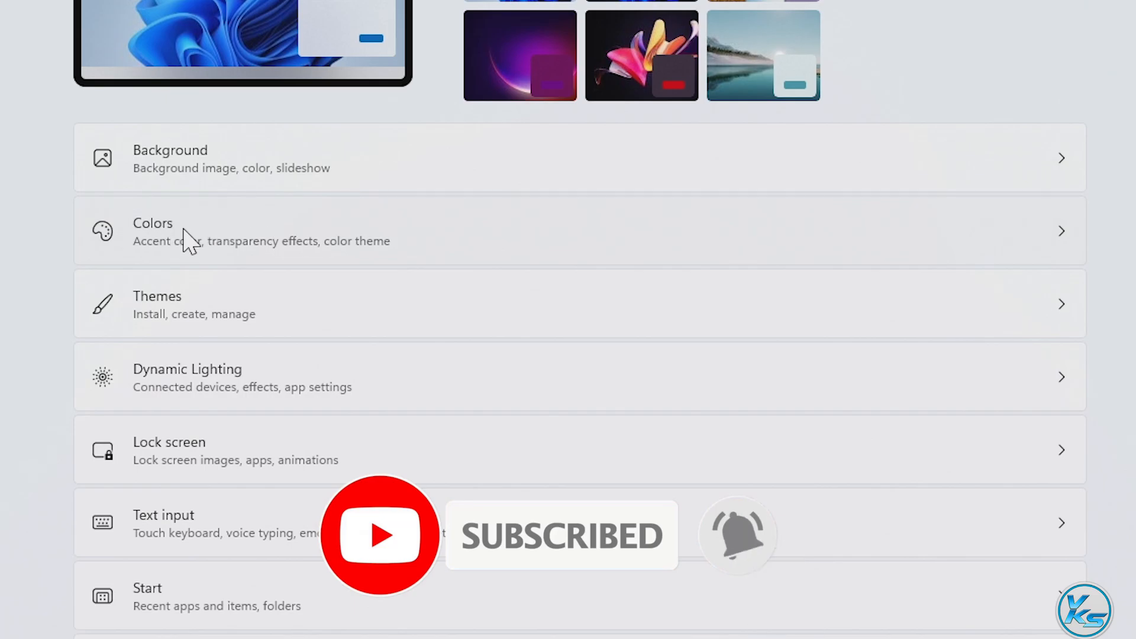
{"action": "left_click", "coordinate": [425, 271]}
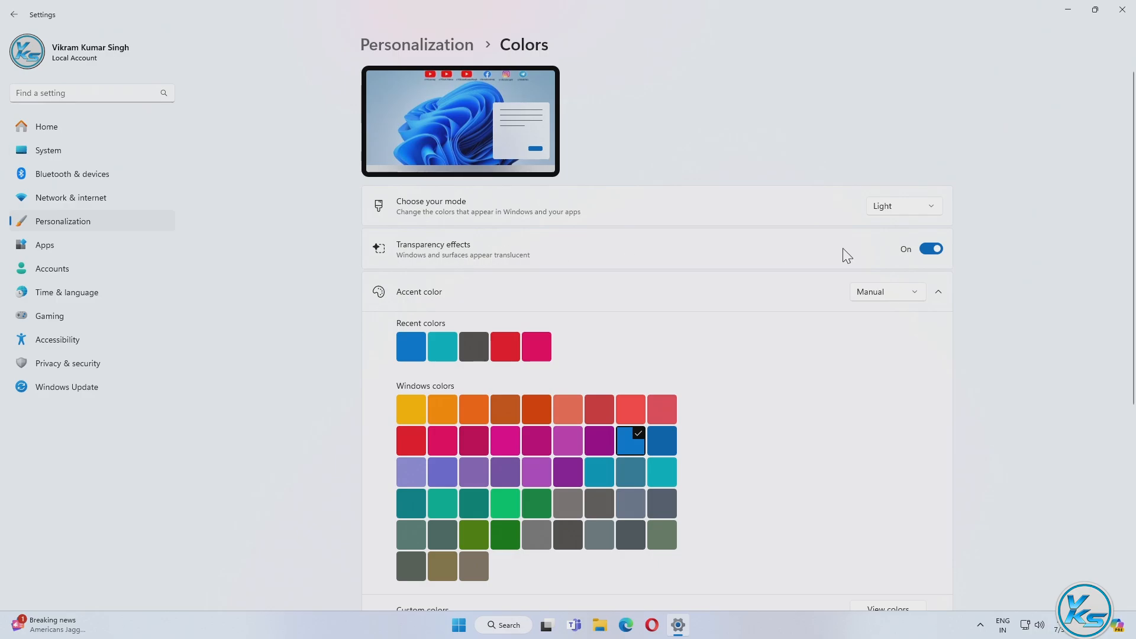
{"action": "scroll", "coordinate": [843, 262], "scroll_direction": "down", "scroll_amount": 3}
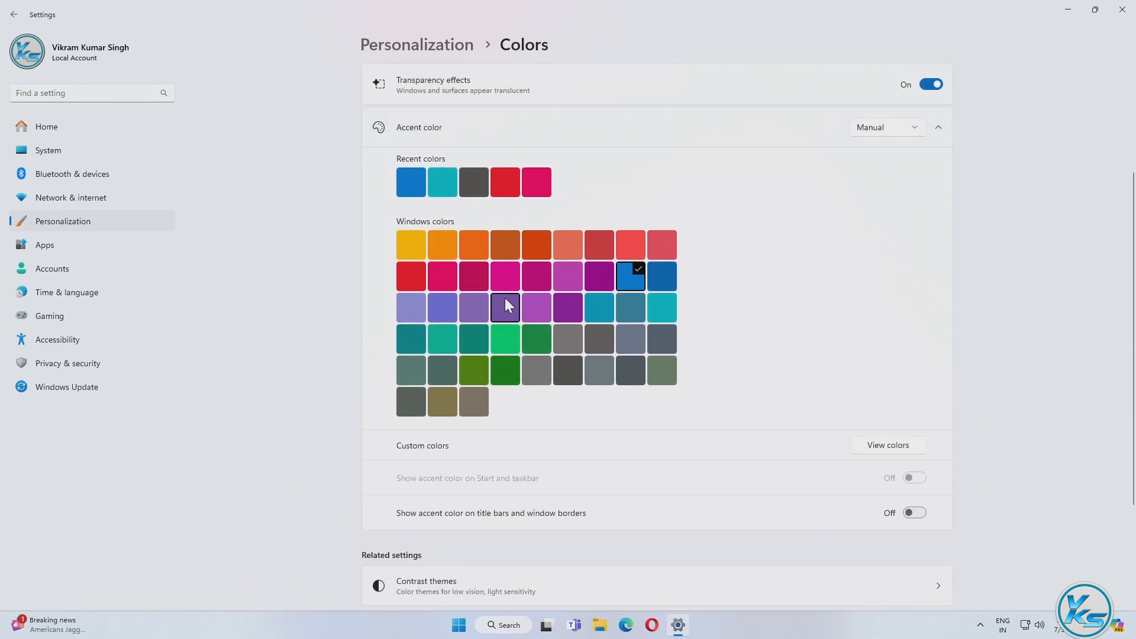
{"action": "scroll", "coordinate": [530, 294], "scroll_direction": "down", "scroll_amount": 3}
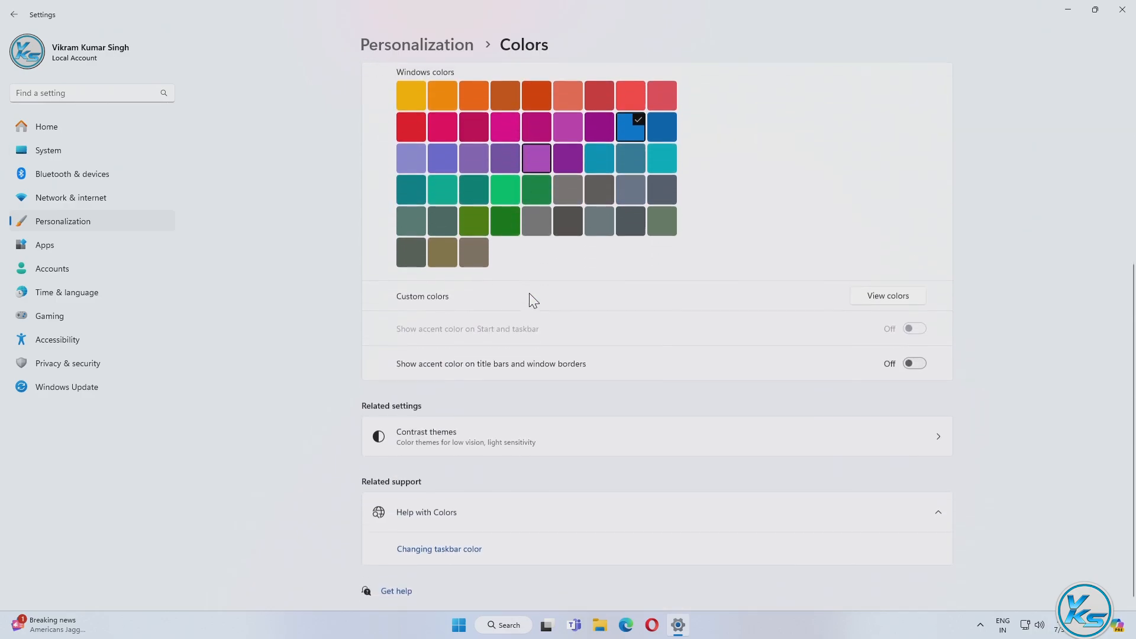
{"action": "scroll", "coordinate": [530, 296], "scroll_direction": "up", "scroll_amount": 6}
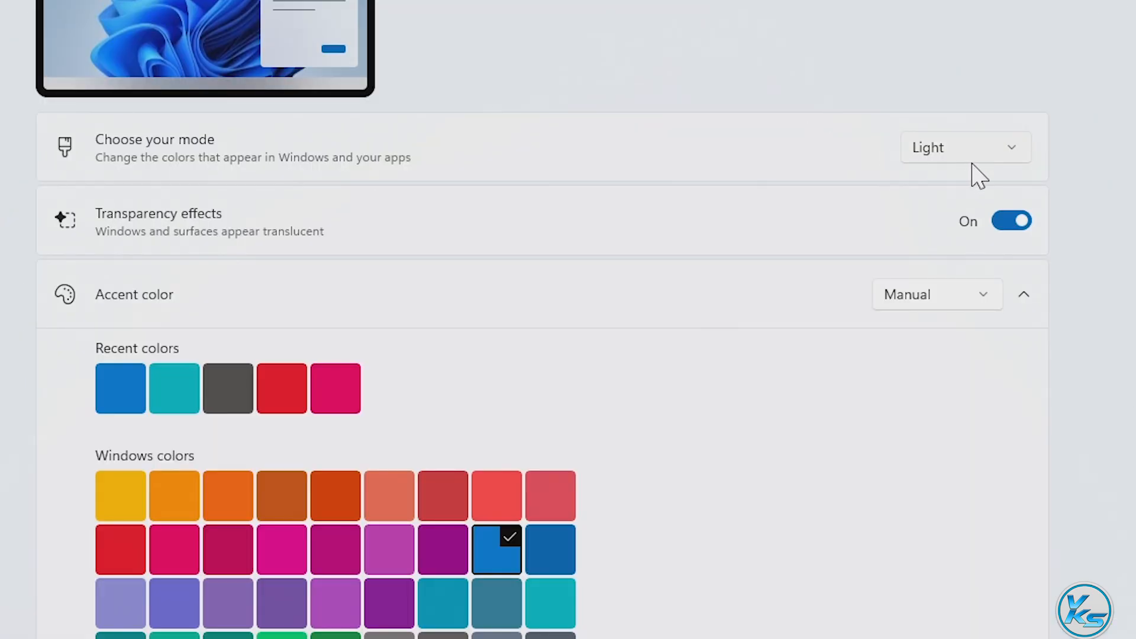
{"action": "left_click", "coordinate": [917, 206]}
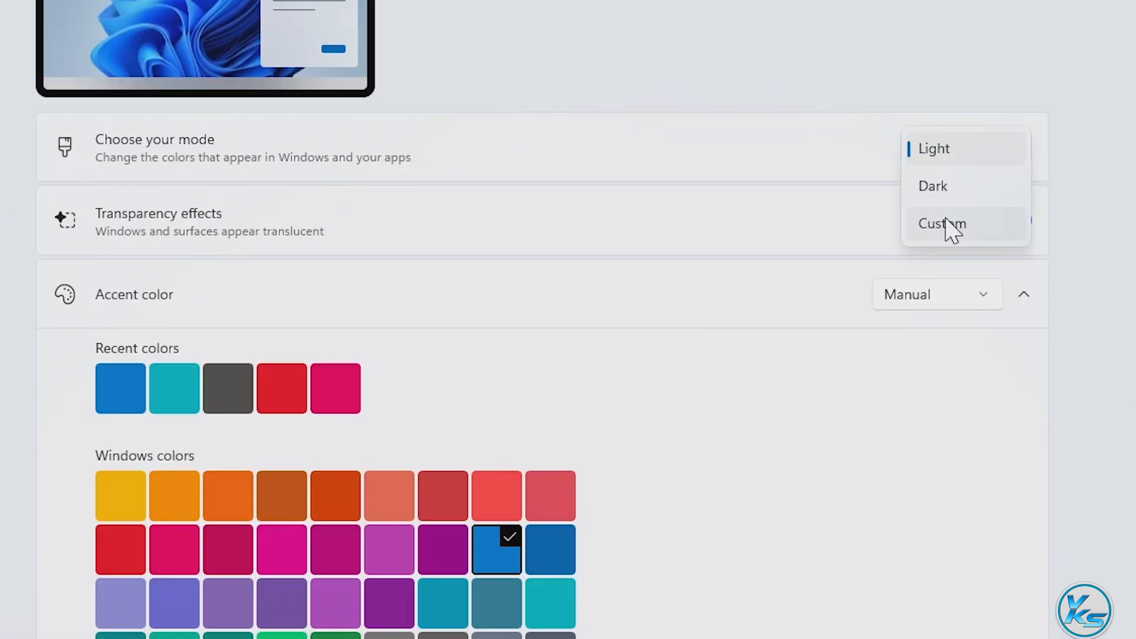
{"action": "left_click", "coordinate": [1101, 64]}
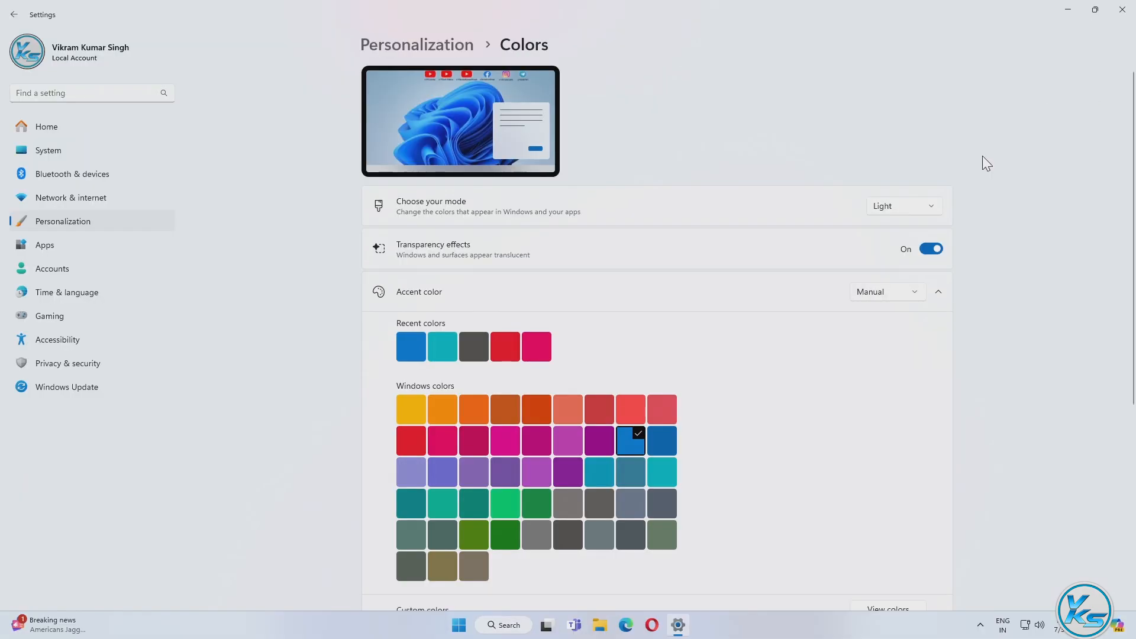
{"action": "left_click", "coordinate": [415, 46]}
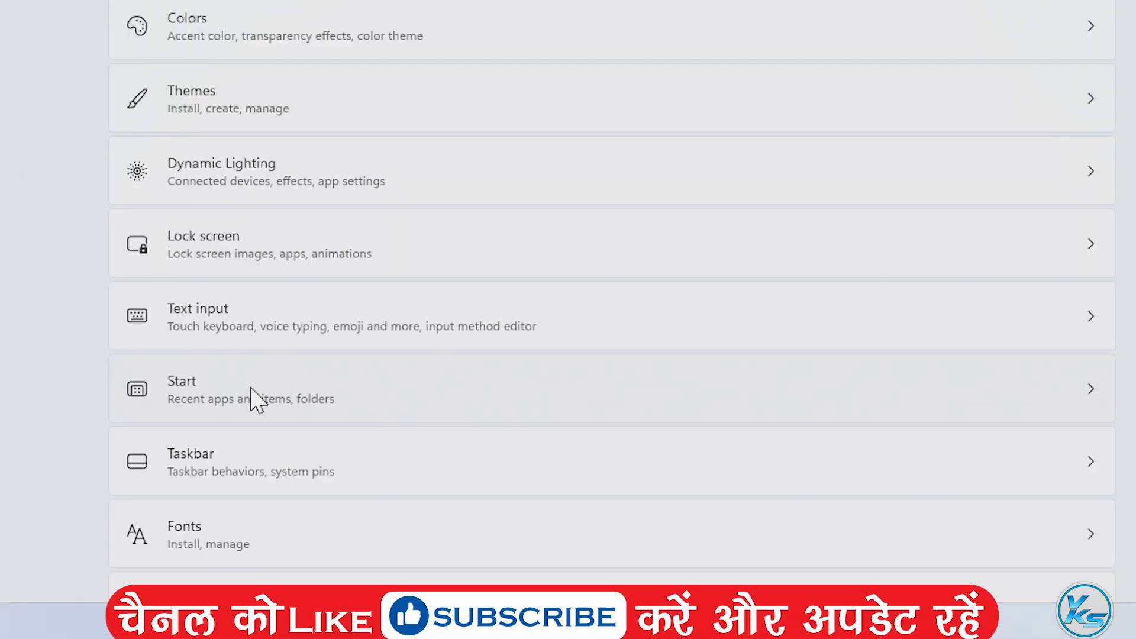
Step: In the Start settings, turn off recently added apps, recently opened items, recommendations and account-related notifications
{"action": "left_click", "coordinate": [251, 389]}
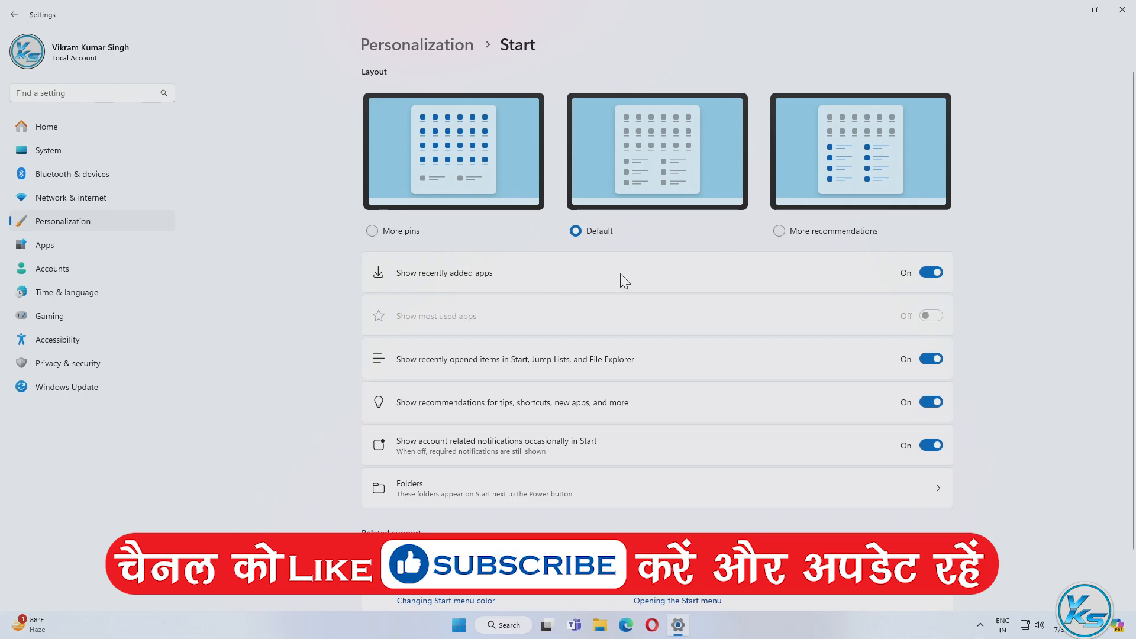
{"action": "left_click", "coordinate": [924, 357]}
{"action": "left_click", "coordinate": [934, 404]}
{"action": "left_click", "coordinate": [928, 444]}
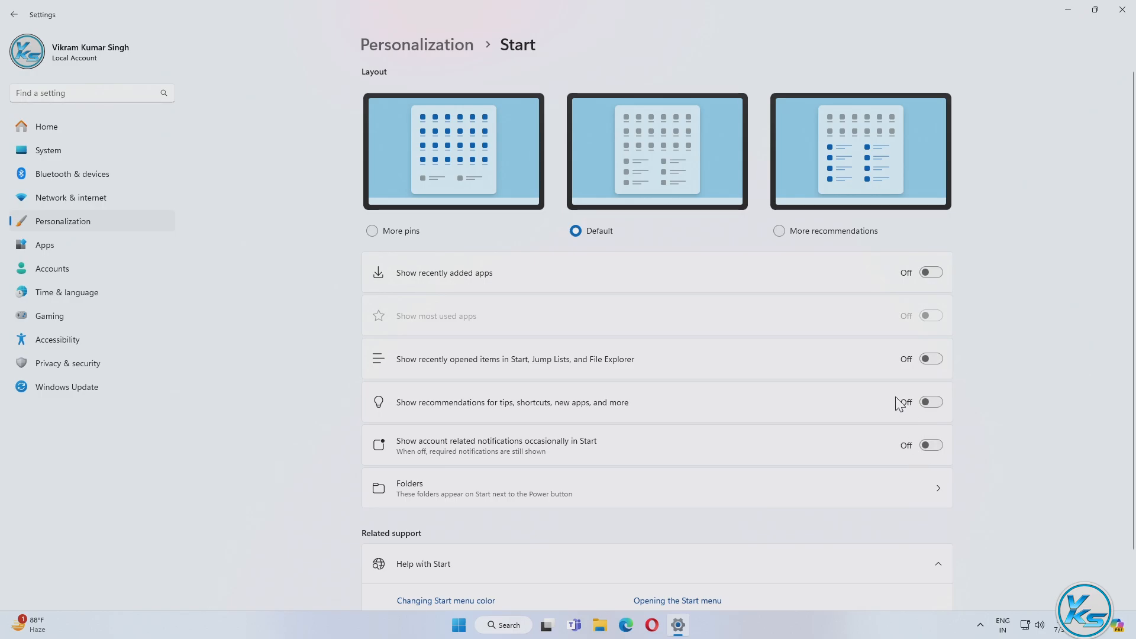
Step: Open the Taskbar personalization settings
{"action": "left_click", "coordinate": [414, 48]}
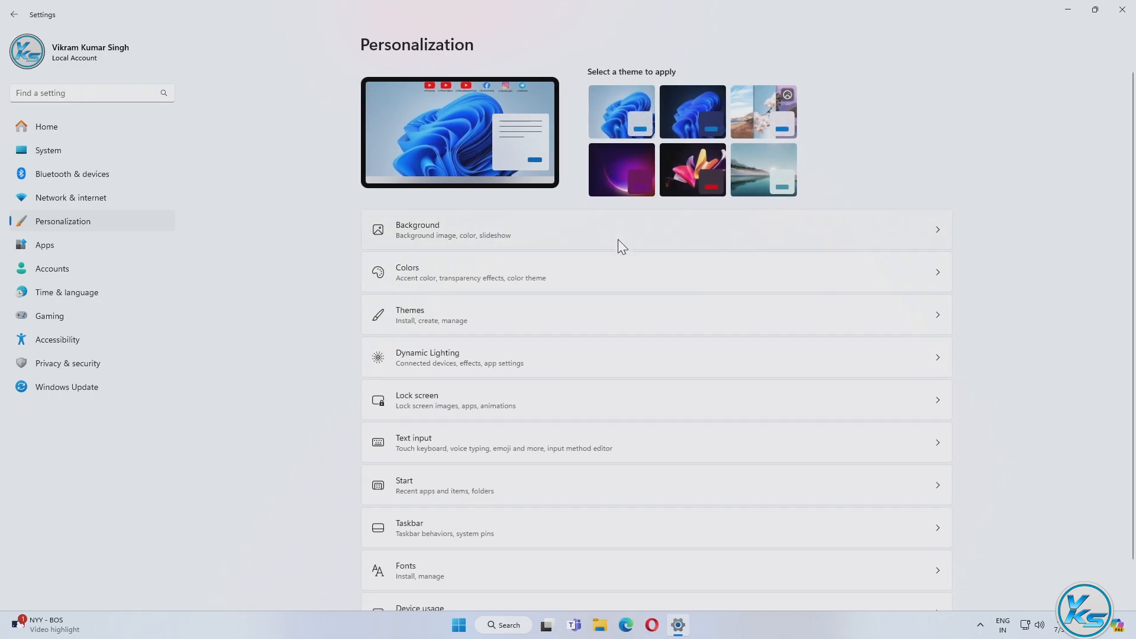
{"action": "scroll", "coordinate": [607, 263], "scroll_direction": "down", "scroll_amount": 1}
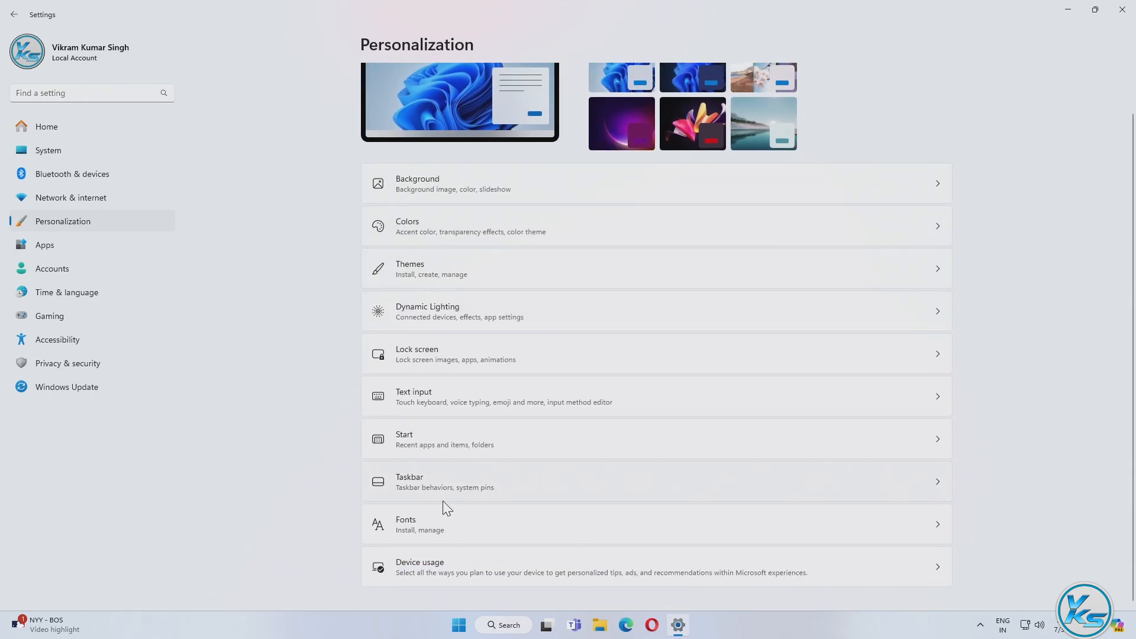
{"action": "left_click", "coordinate": [153, 355]}
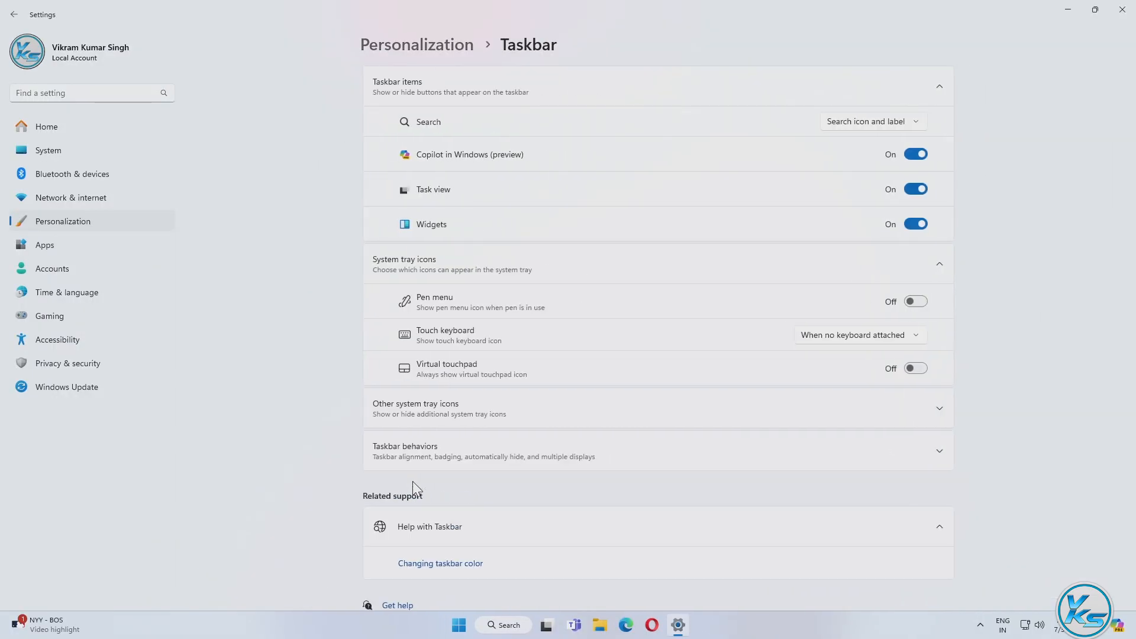
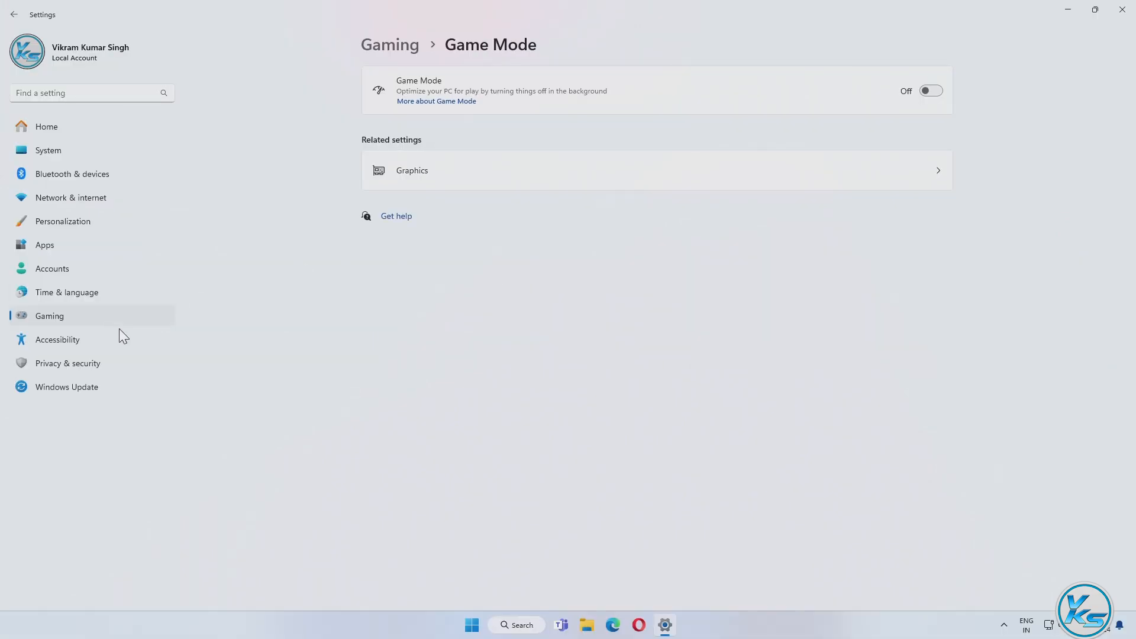
Step: Open the accessibility Speech settings, try Voice access and Windows Speech Recognition, and set both back to Off
{"action": "left_click", "coordinate": [75, 340]}
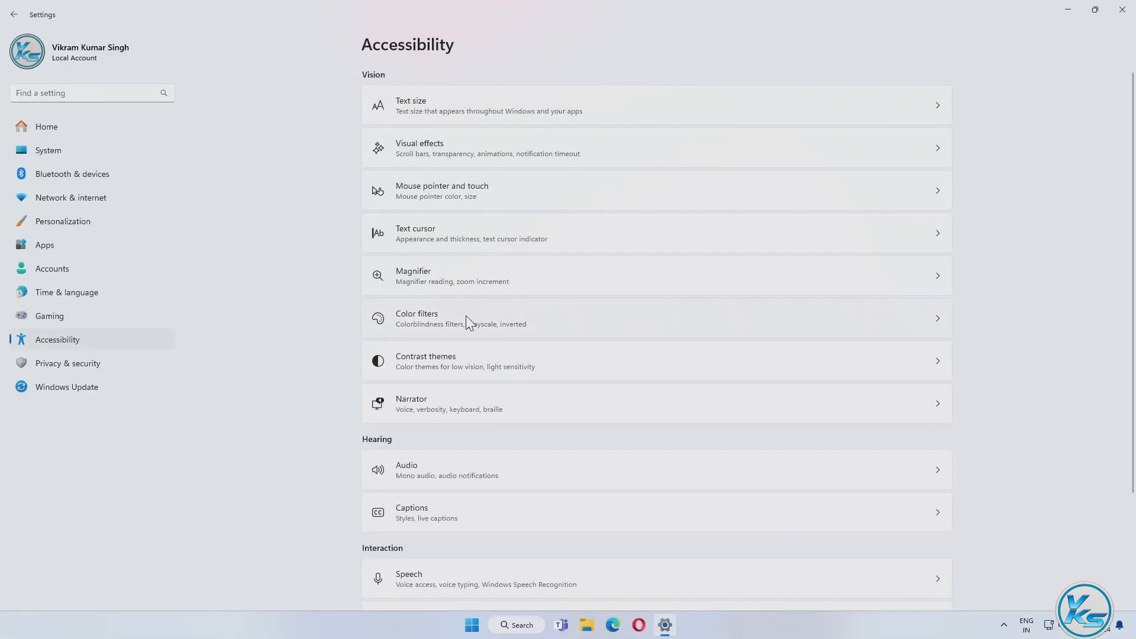
{"action": "scroll", "coordinate": [531, 368], "scroll_direction": "down", "scroll_amount": 3}
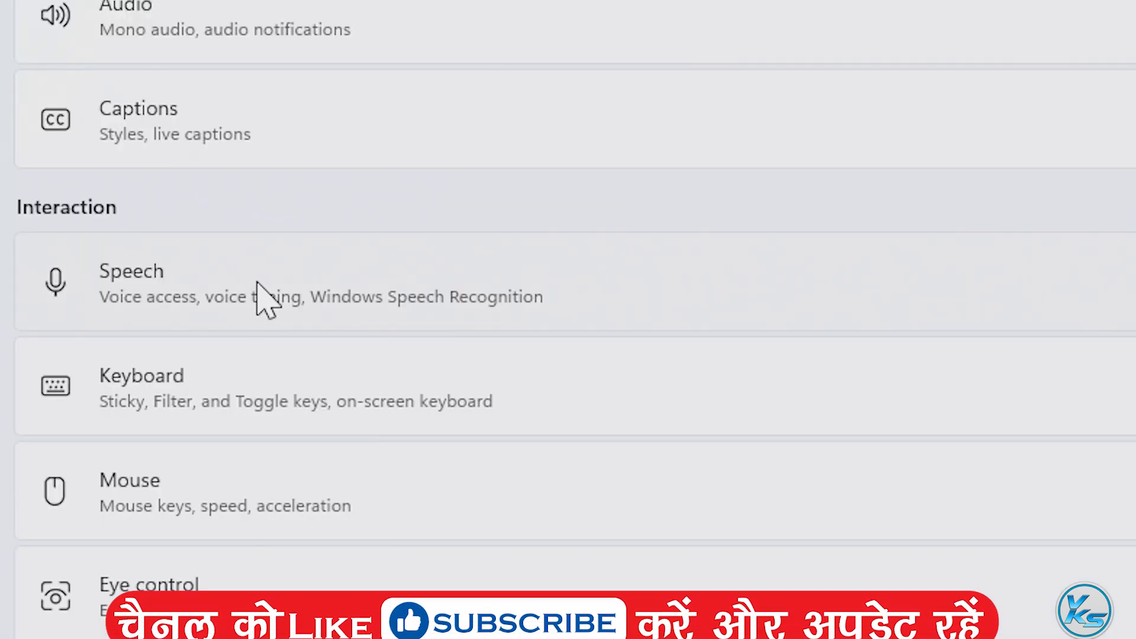
{"action": "left_click", "coordinate": [238, 305]}
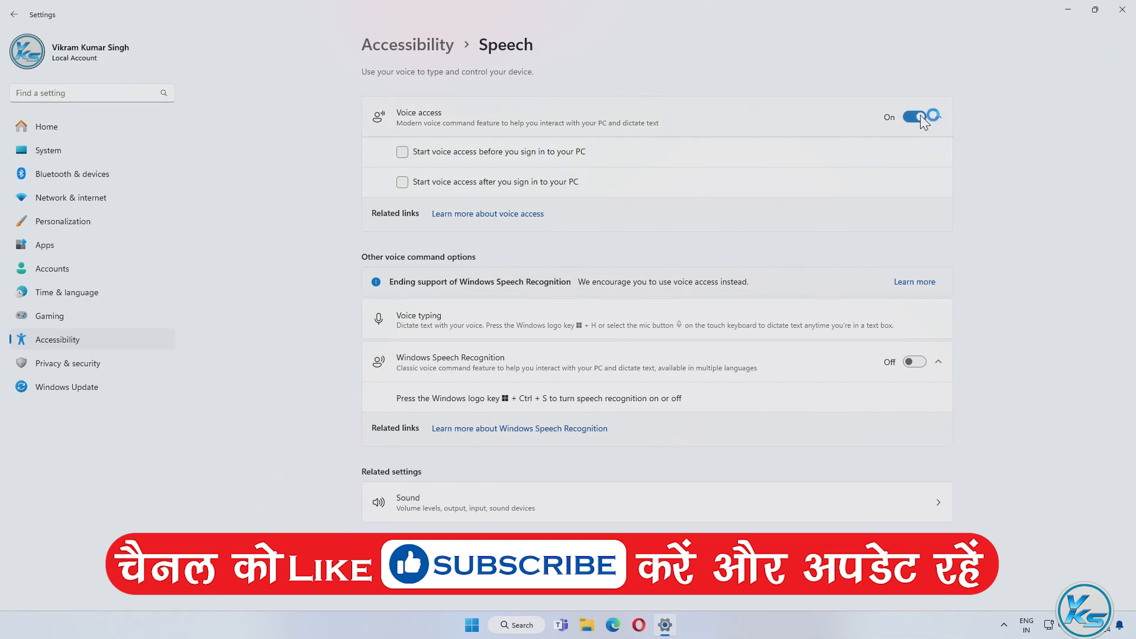
{"action": "left_click", "coordinate": [918, 137]}
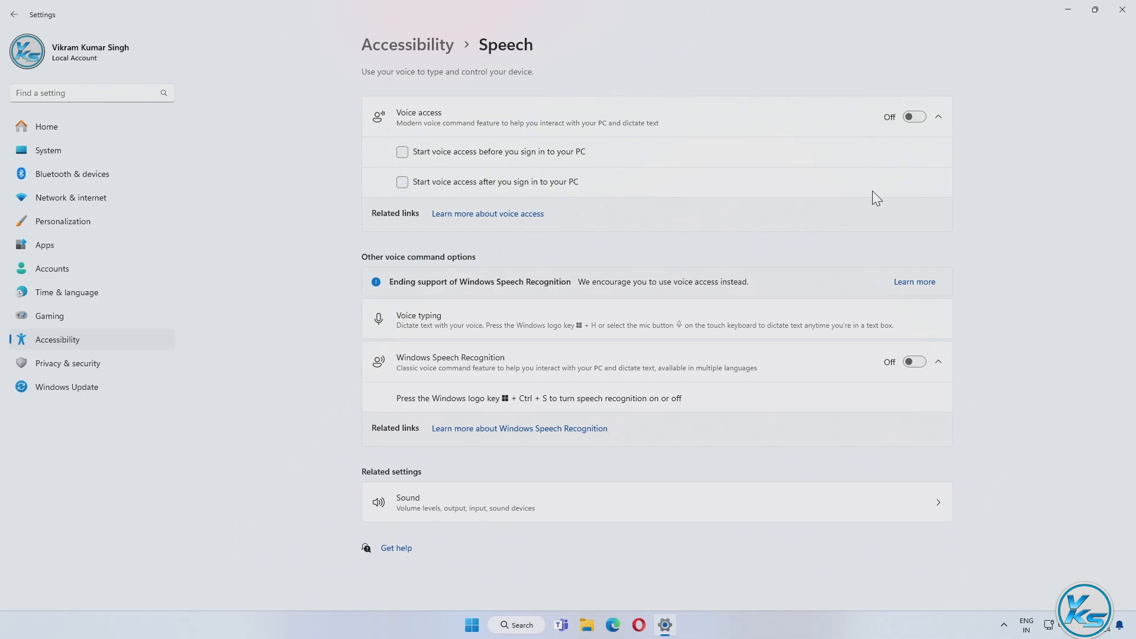
{"action": "left_click", "coordinate": [912, 362]}
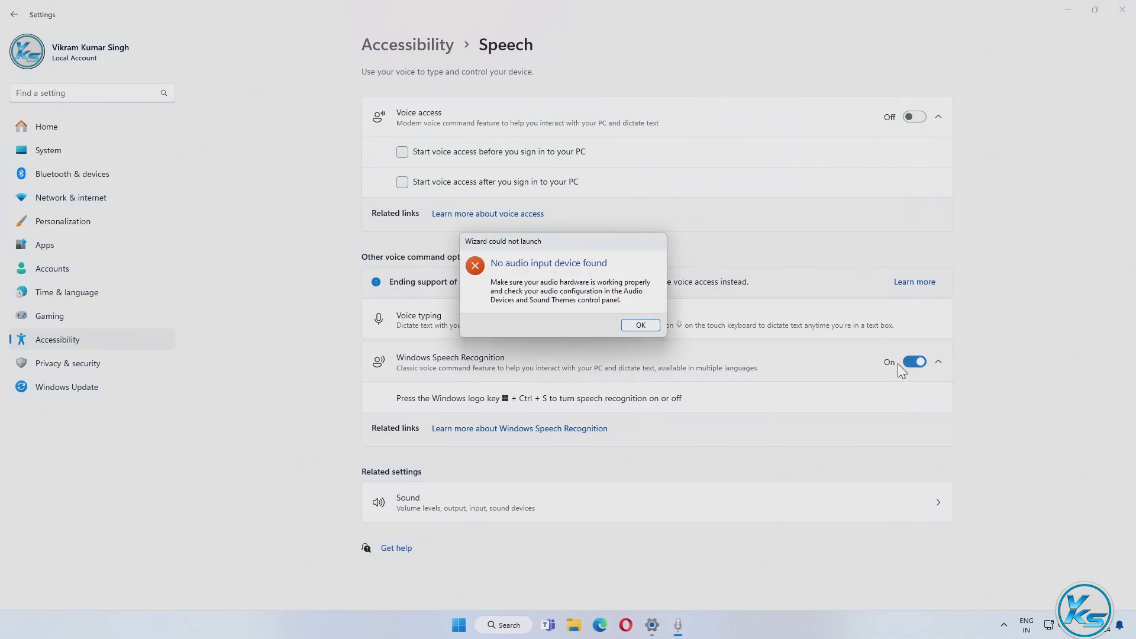
{"action": "left_click", "coordinate": [647, 324]}
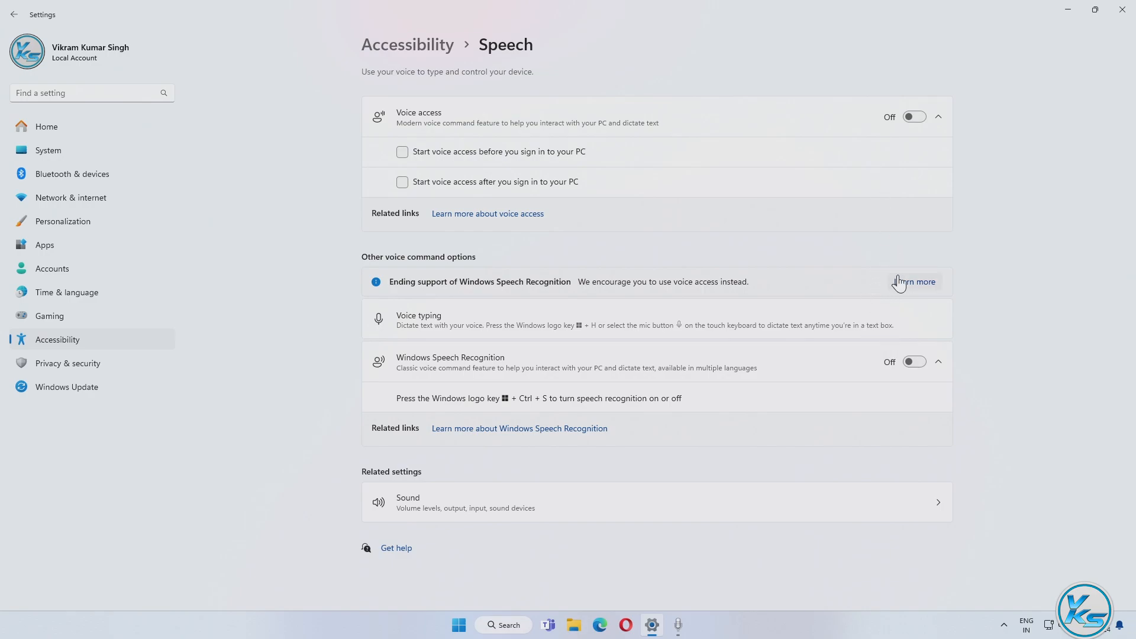
Step: Open the accessibility Keyboard settings and switch Sticky keys on and back off
{"action": "left_click", "coordinate": [406, 42]}
{"action": "scroll", "coordinate": [638, 240], "scroll_direction": "down", "scroll_amount": 3}
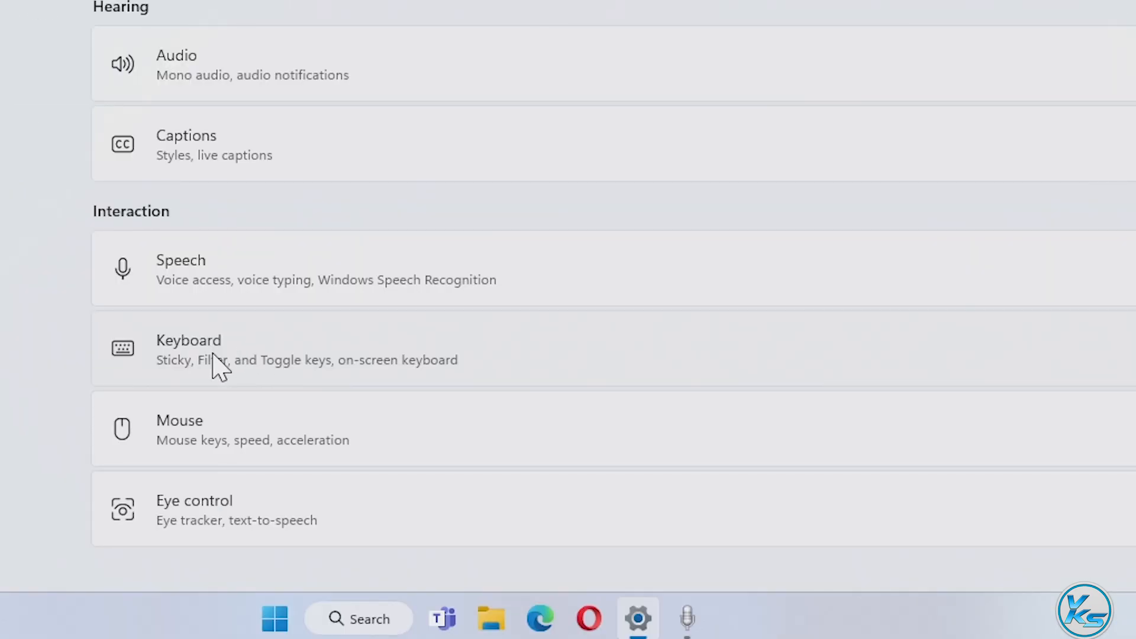
{"action": "left_click", "coordinate": [213, 355]}
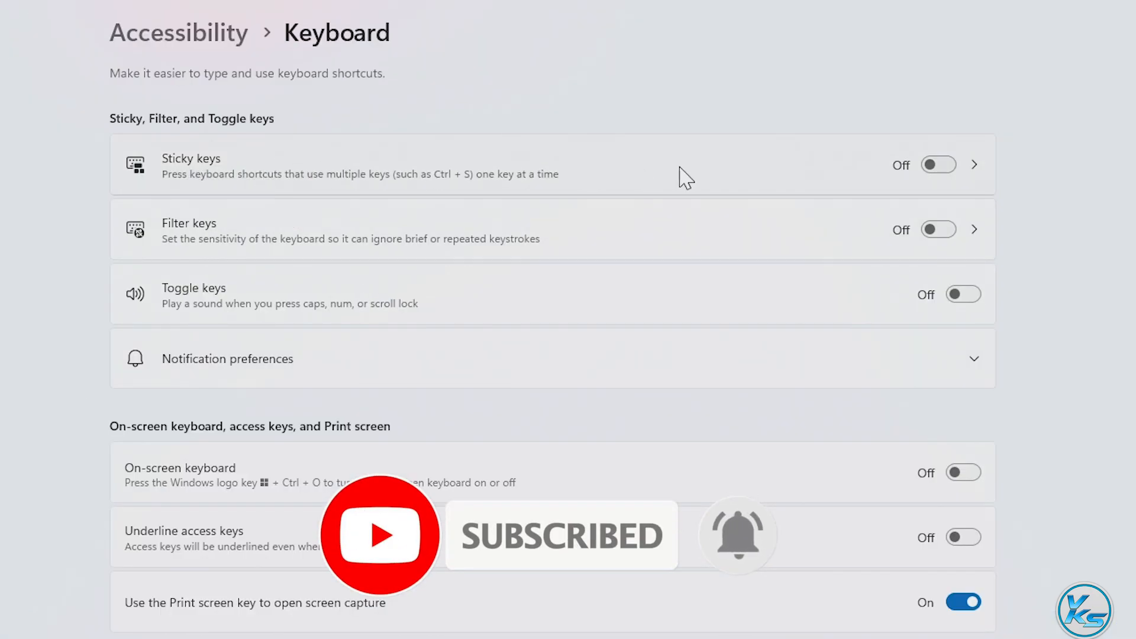
{"action": "left_click", "coordinate": [939, 166]}
{"action": "left_click", "coordinate": [942, 167]}
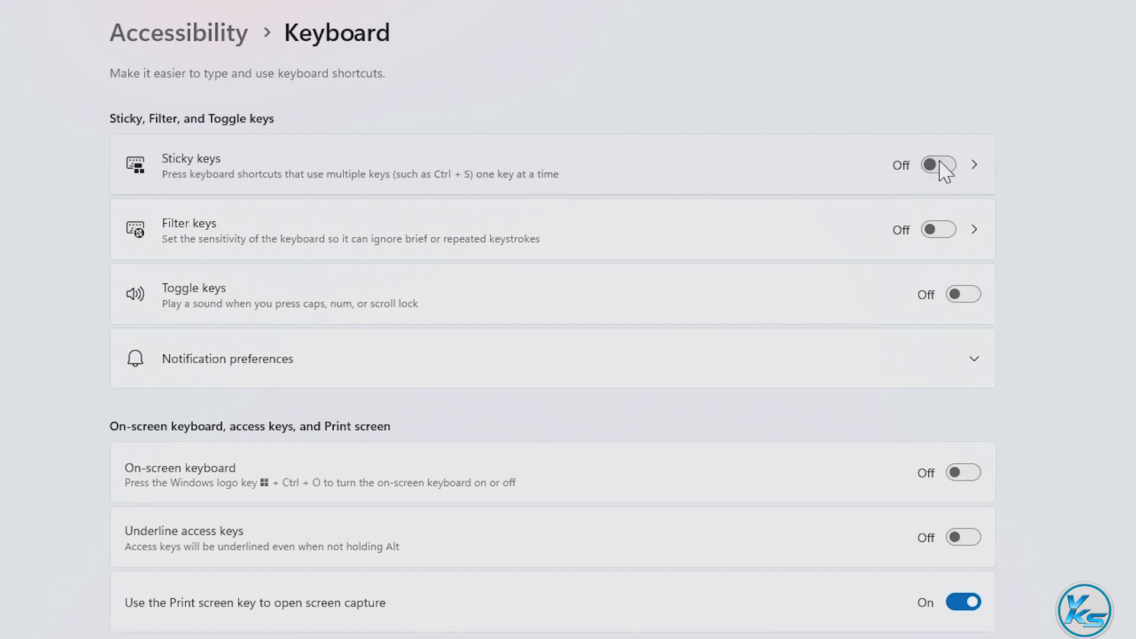
Step: Turn off all Sticky keys options: keyboard shortcut, taskbar icon, lock on double press, turn-off on two keys, and sounds
{"action": "left_click", "coordinate": [797, 170]}
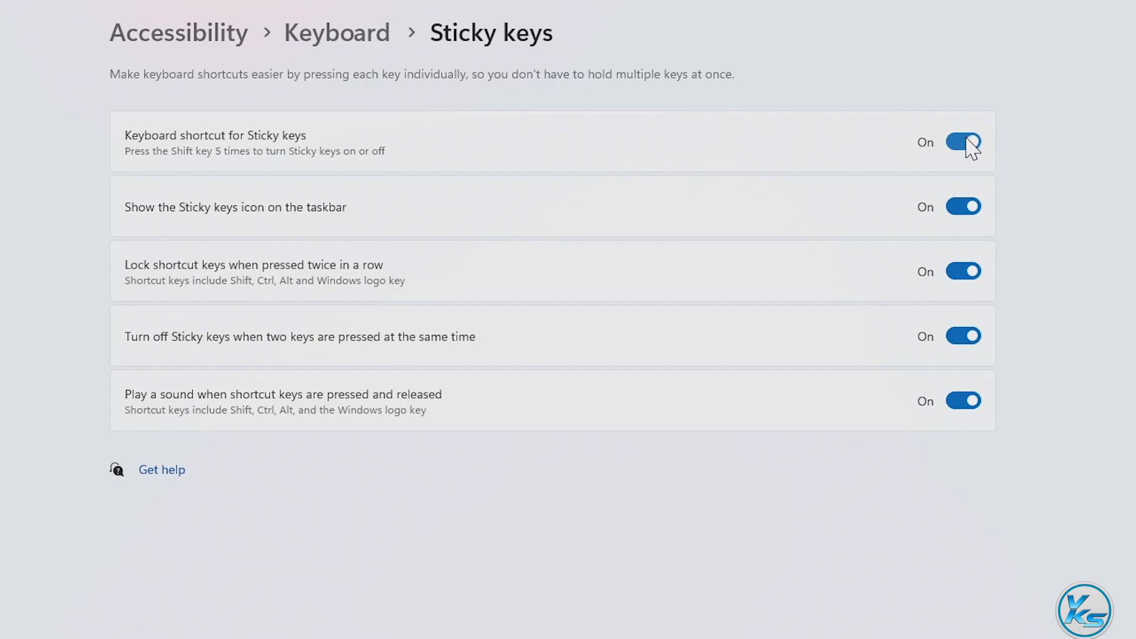
{"action": "left_click", "coordinate": [966, 141]}
{"action": "left_click", "coordinate": [972, 207]}
{"action": "left_click", "coordinate": [967, 271]}
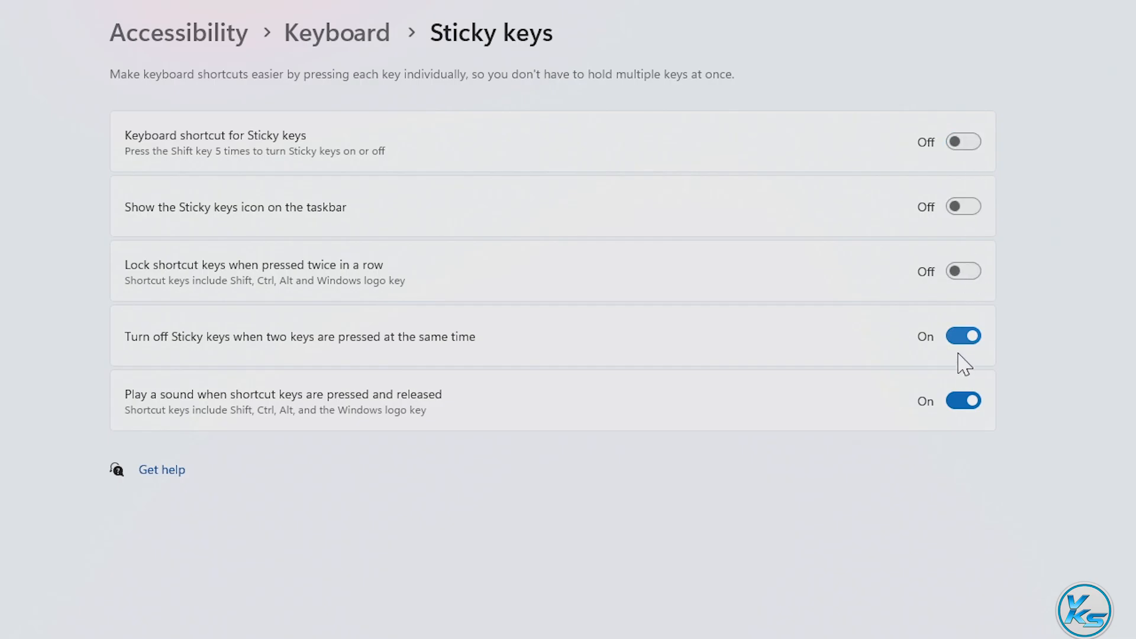
{"action": "left_click", "coordinate": [964, 337]}
{"action": "left_click", "coordinate": [965, 403]}
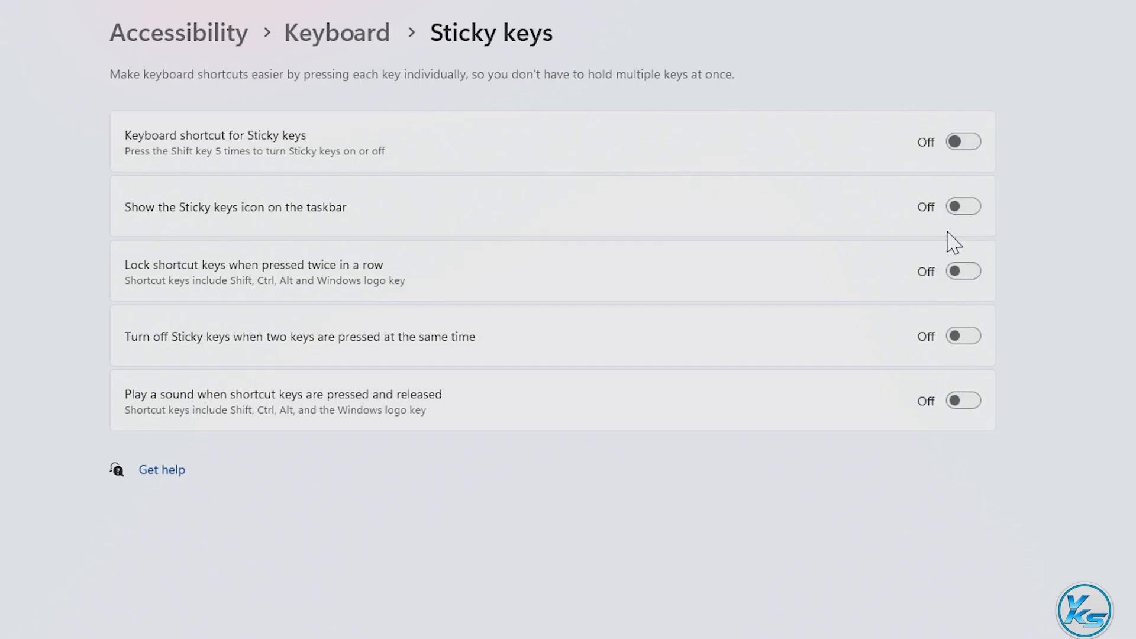
{"action": "left_click", "coordinate": [351, 34]}
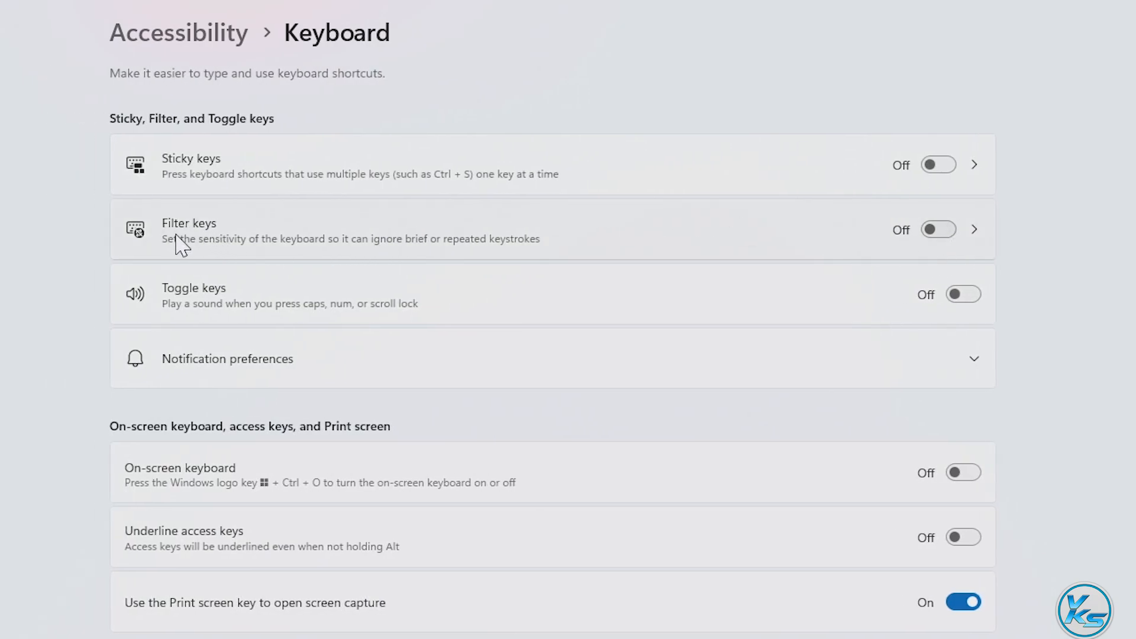
Step: Switch Filter keys on and back off, and turn off its keyboard shortcut, taskbar icon and beep options
{"action": "left_click", "coordinate": [942, 235]}
{"action": "left_click", "coordinate": [938, 231]}
{"action": "left_click", "coordinate": [985, 238]}
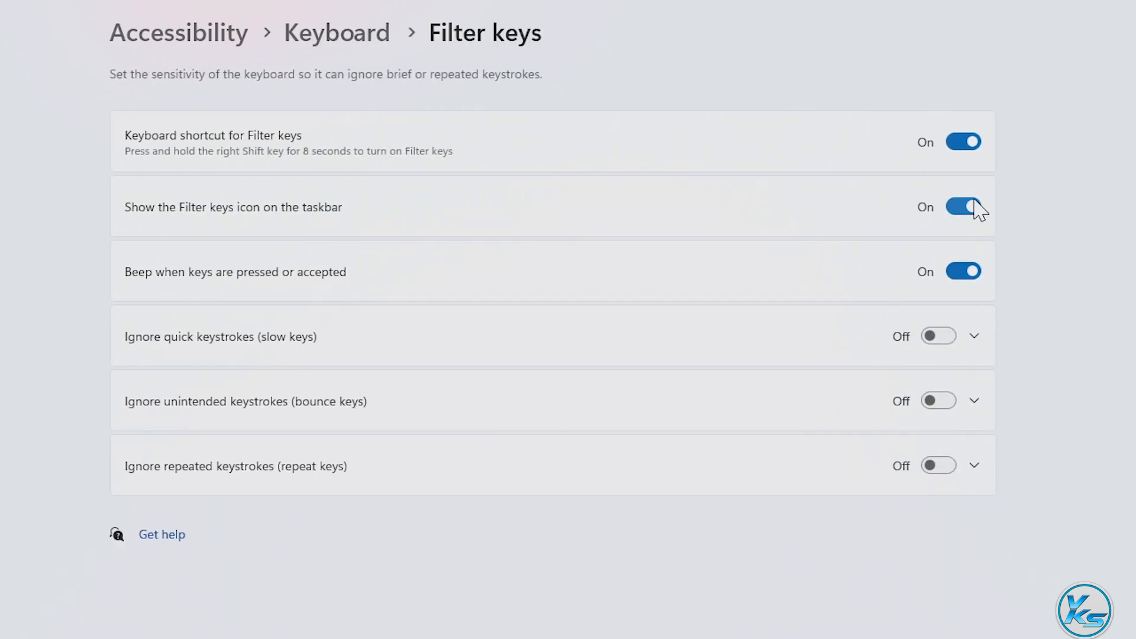
{"action": "left_click", "coordinate": [968, 149]}
{"action": "left_click", "coordinate": [965, 207]}
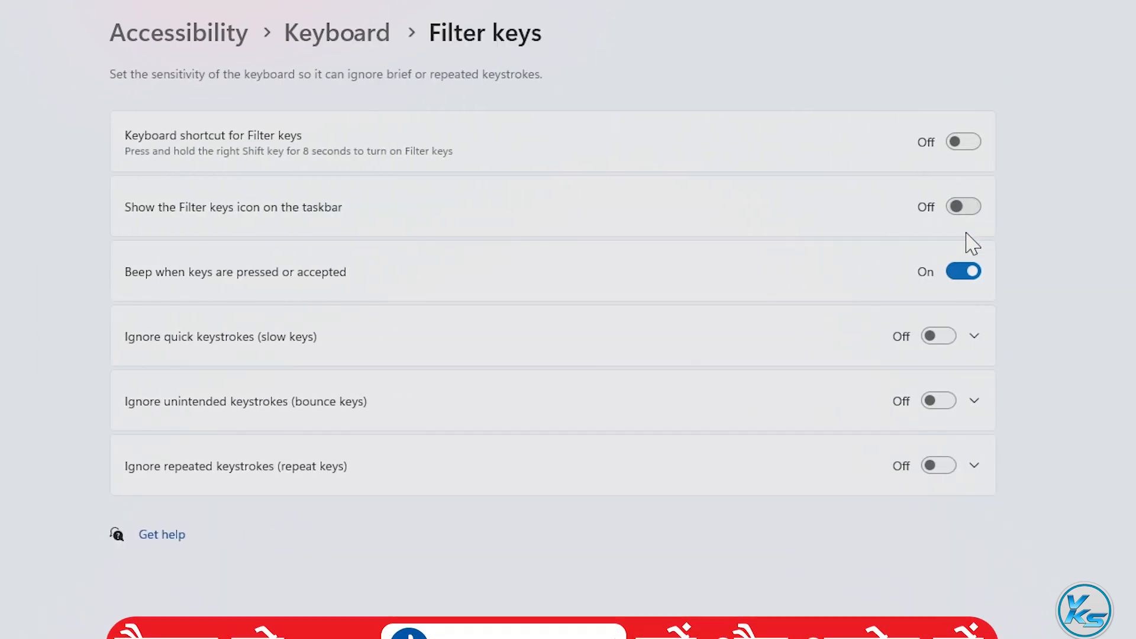
{"action": "left_click", "coordinate": [970, 278]}
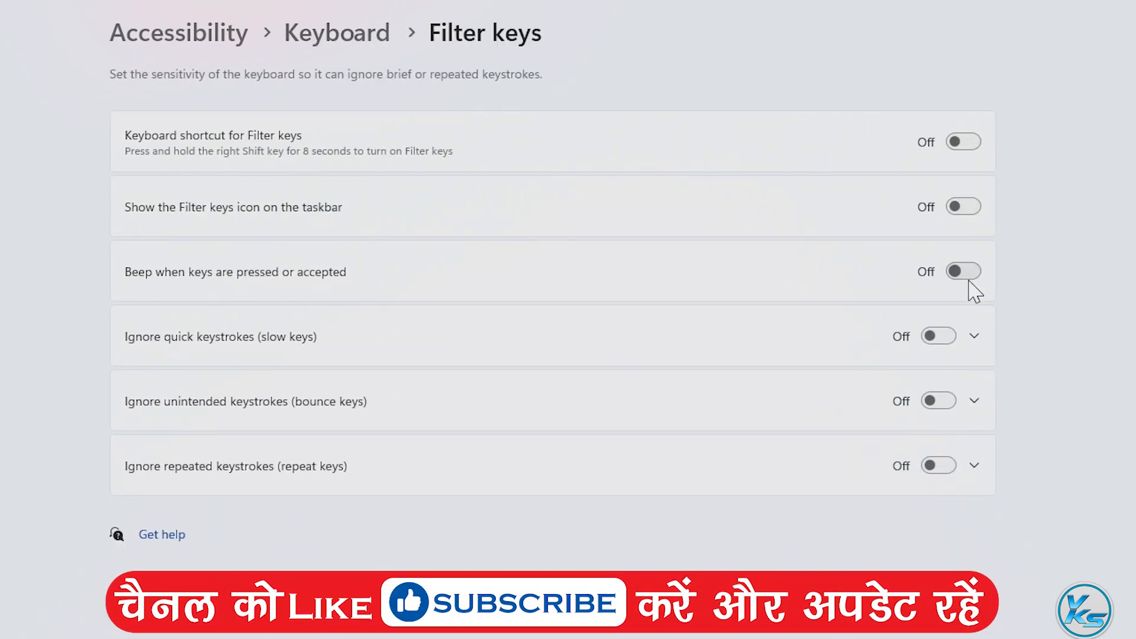
{"action": "left_click", "coordinate": [350, 42]}
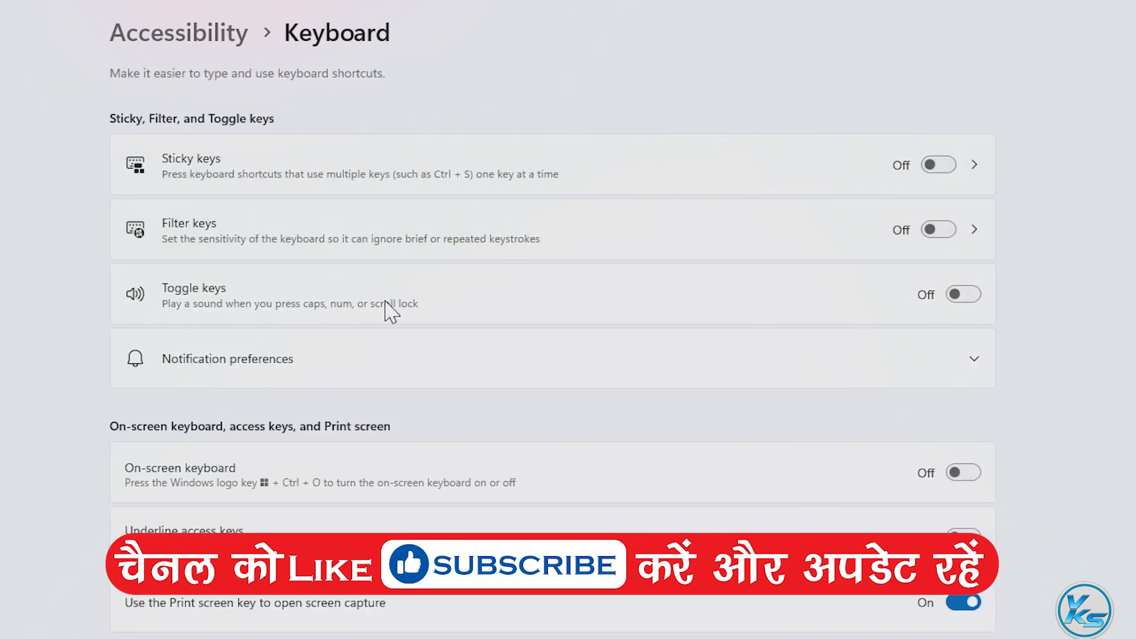
Step: Switch Toggle keys on and back off, and clear both notification preferences for Sticky, Filter and Toggle keys
{"action": "left_click", "coordinate": [958, 299]}
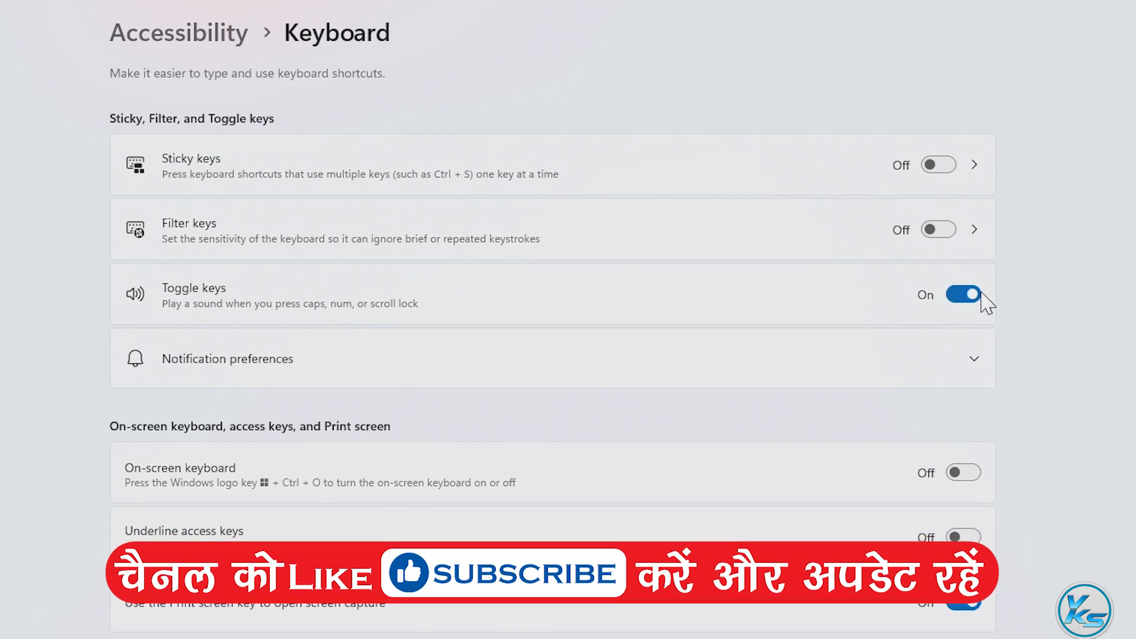
{"action": "left_click", "coordinate": [978, 296]}
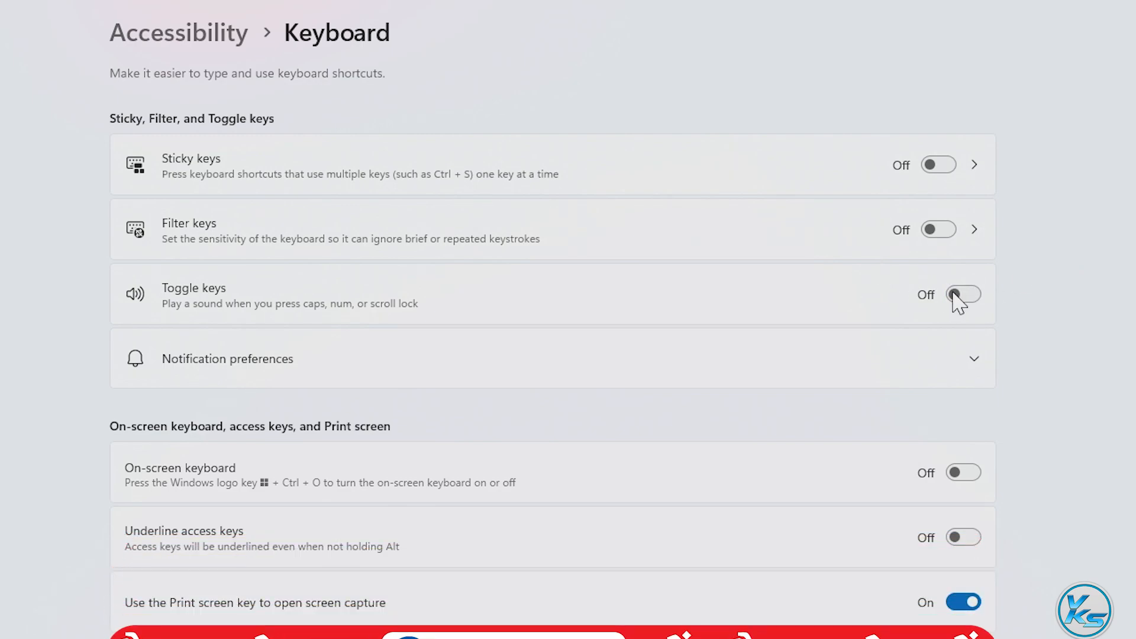
{"action": "left_click", "coordinate": [984, 372]}
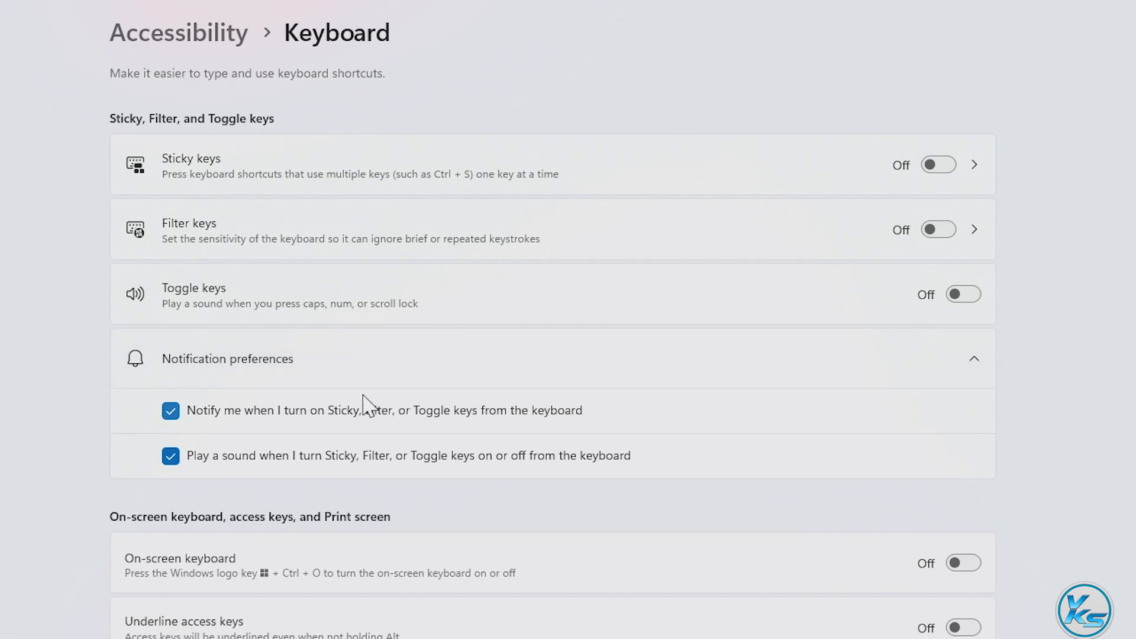
{"action": "left_click", "coordinate": [174, 418]}
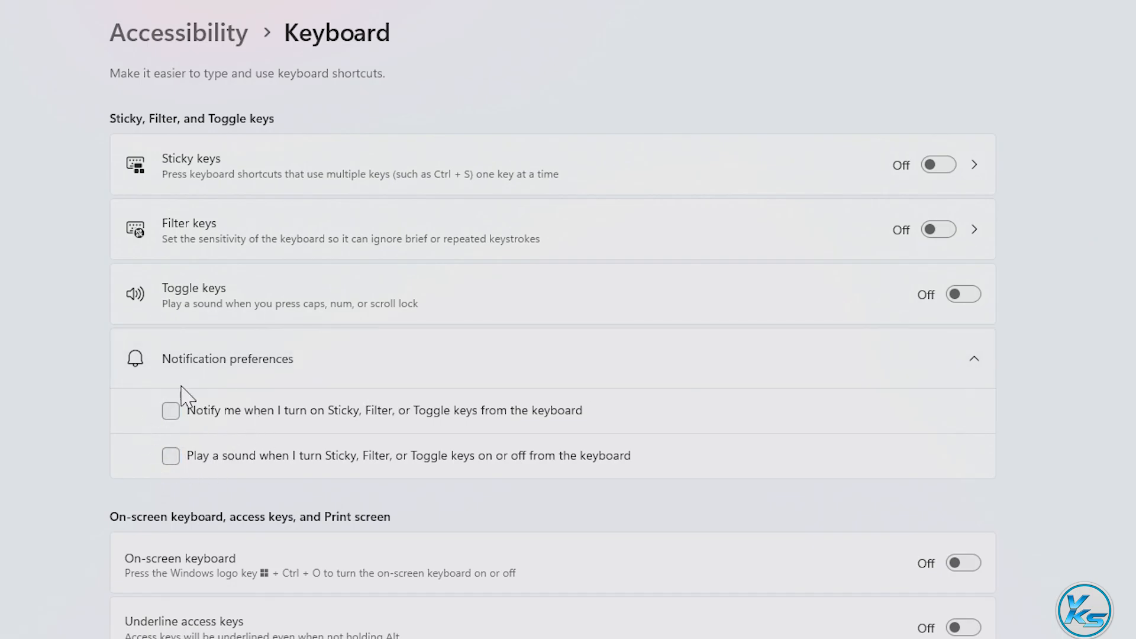
Step: In the General privacy settings, switch personalized ads, language list access, app launch tracking and suggested content each on and back off
{"action": "scroll", "coordinate": [324, 351], "scroll_direction": "down", "scroll_amount": 3}
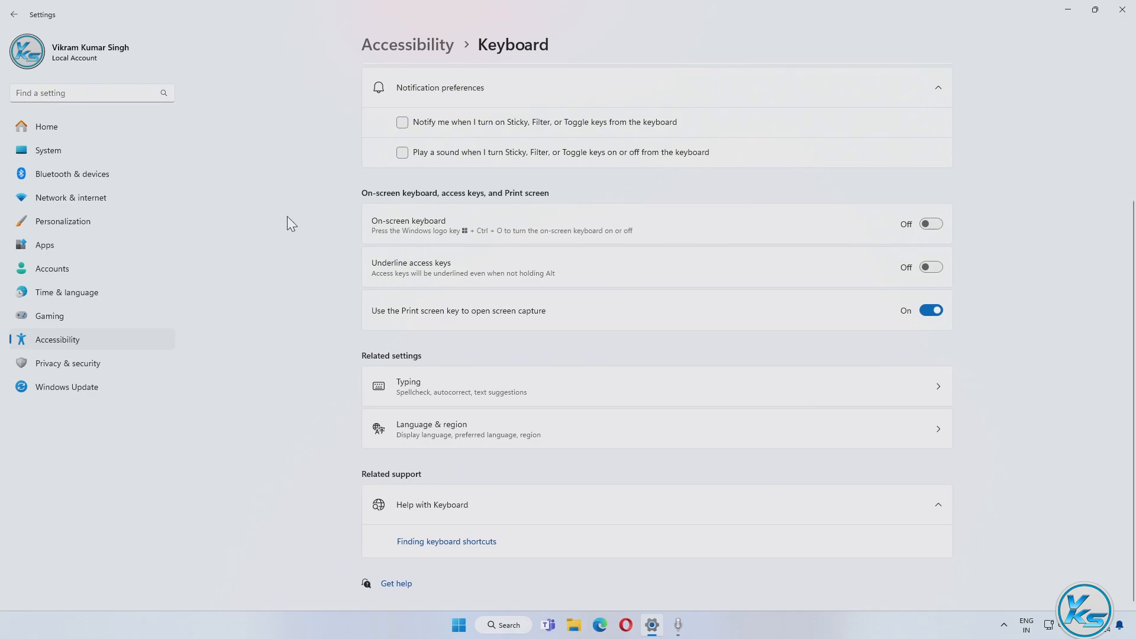
{"action": "left_click", "coordinate": [105, 367]}
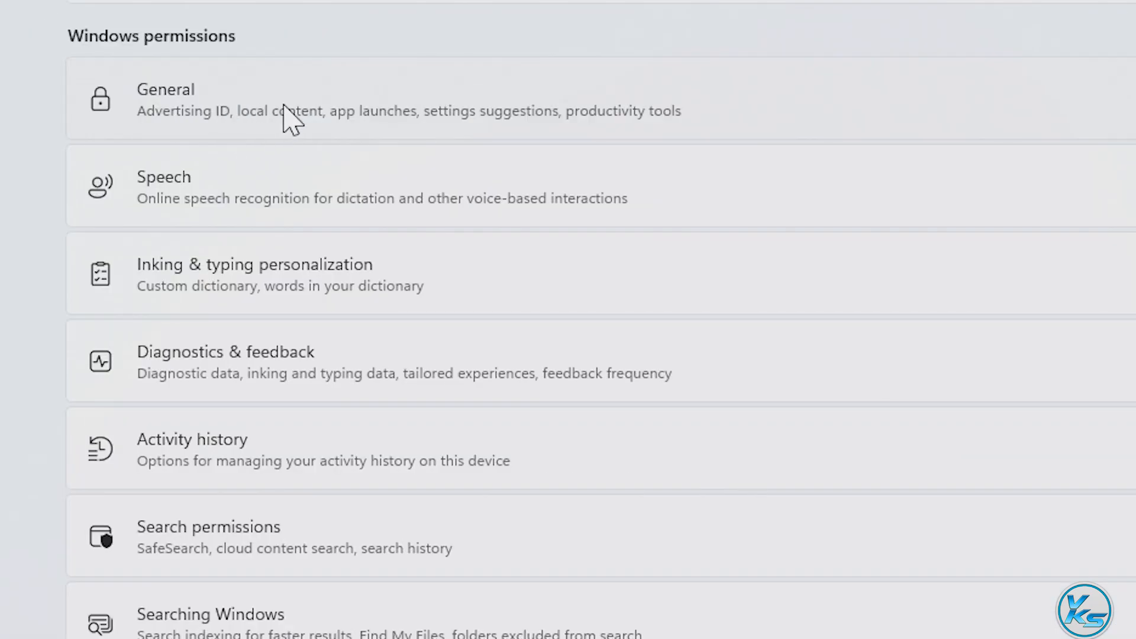
{"action": "left_click", "coordinate": [262, 111]}
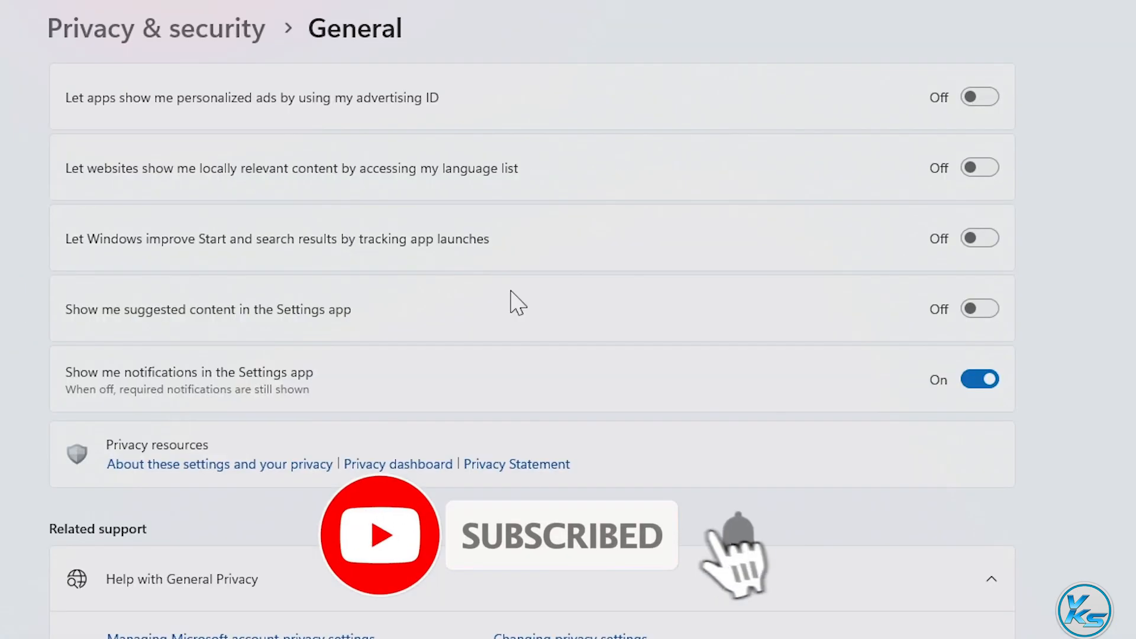
{"action": "left_click", "coordinate": [983, 100]}
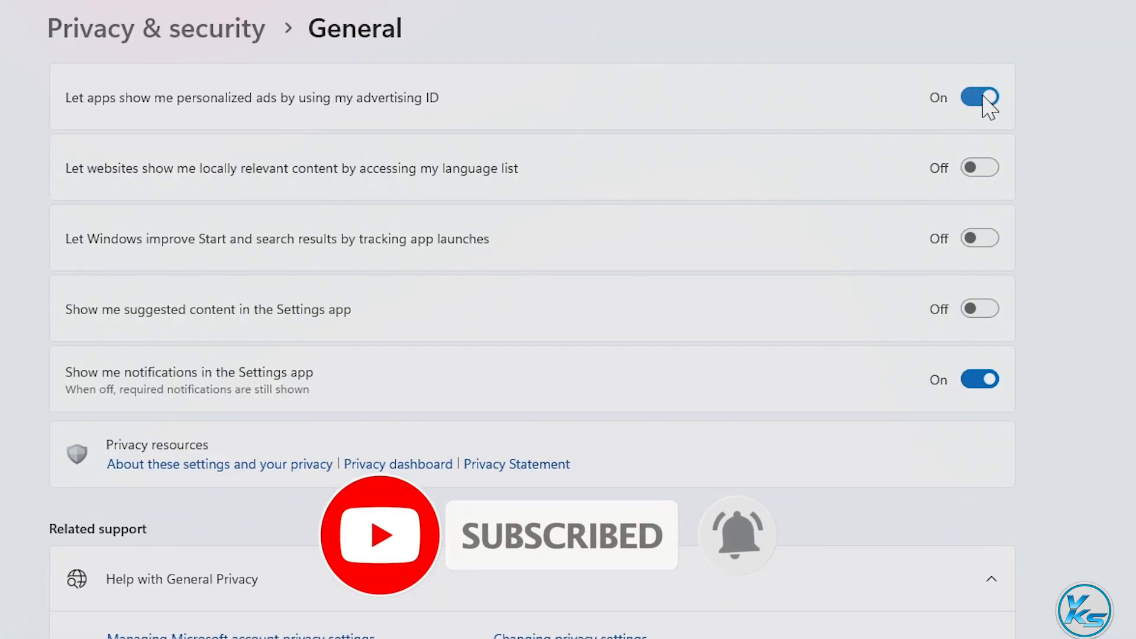
{"action": "left_click", "coordinate": [993, 95]}
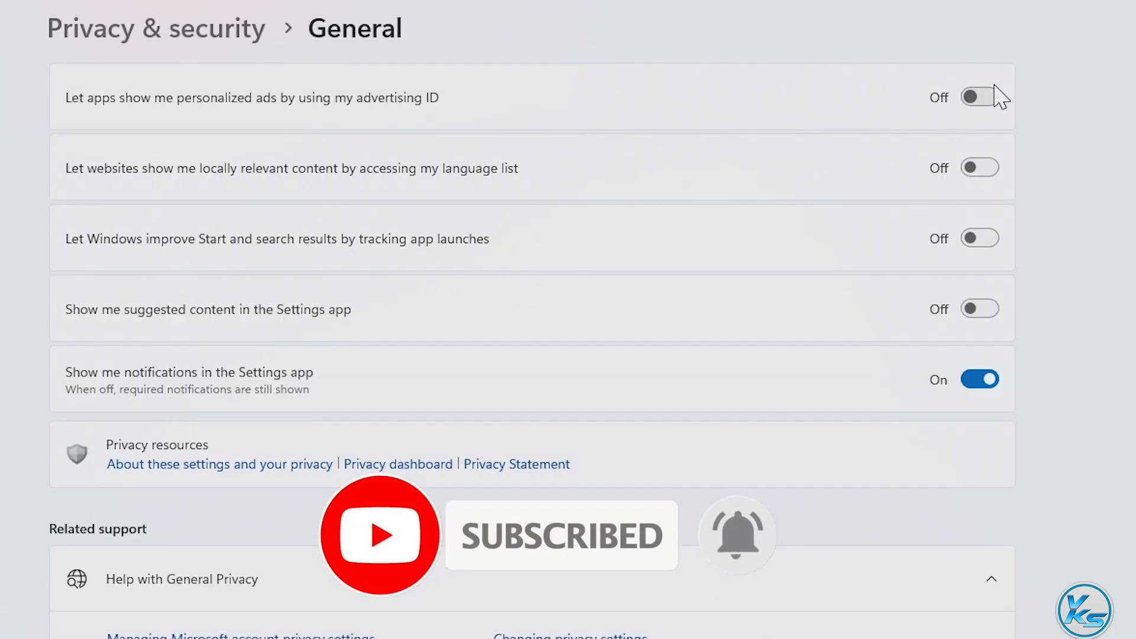
{"action": "left_click", "coordinate": [977, 168]}
{"action": "left_click", "coordinate": [973, 172]}
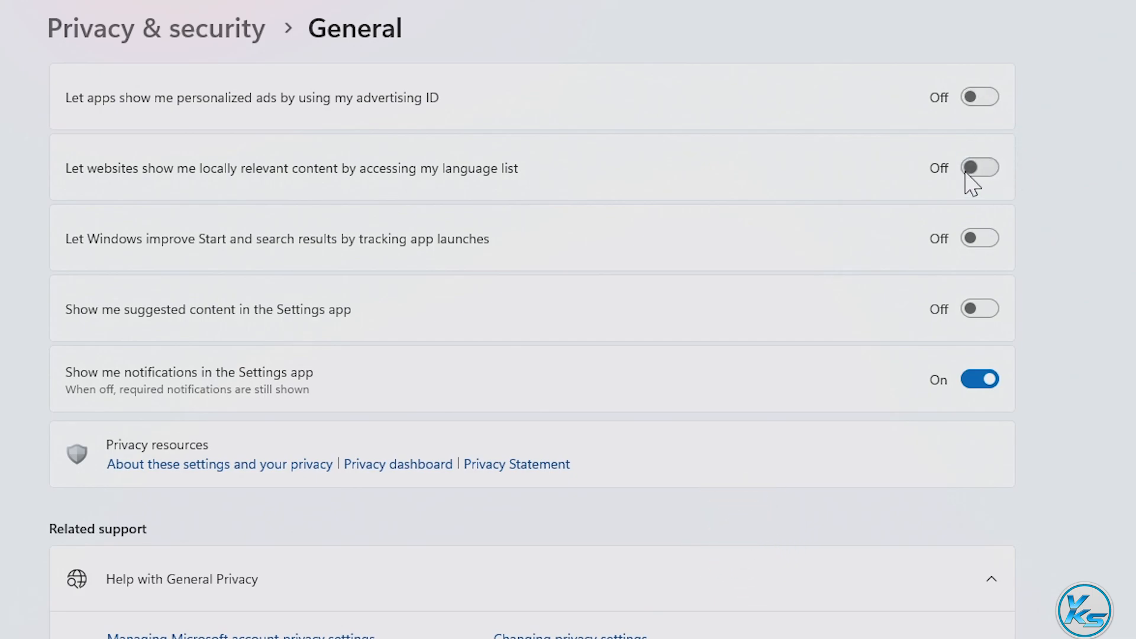
{"action": "left_click", "coordinate": [979, 242]}
{"action": "left_click", "coordinate": [977, 239]}
{"action": "left_click", "coordinate": [987, 310]}
{"action": "left_click", "coordinate": [979, 309]}
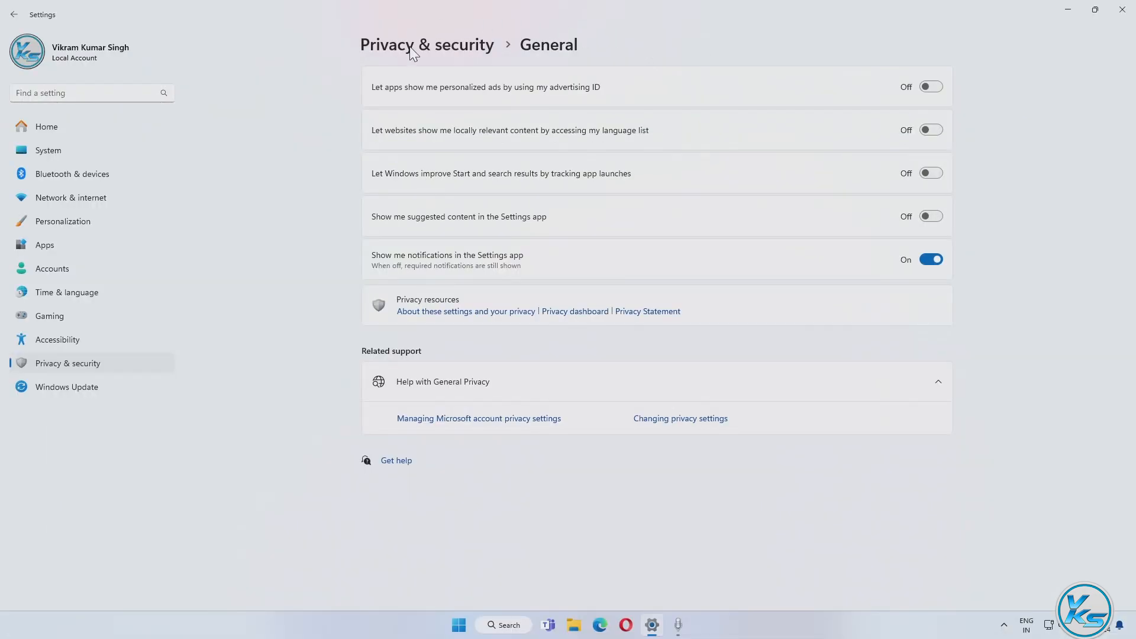
{"action": "left_click", "coordinate": [412, 47]}
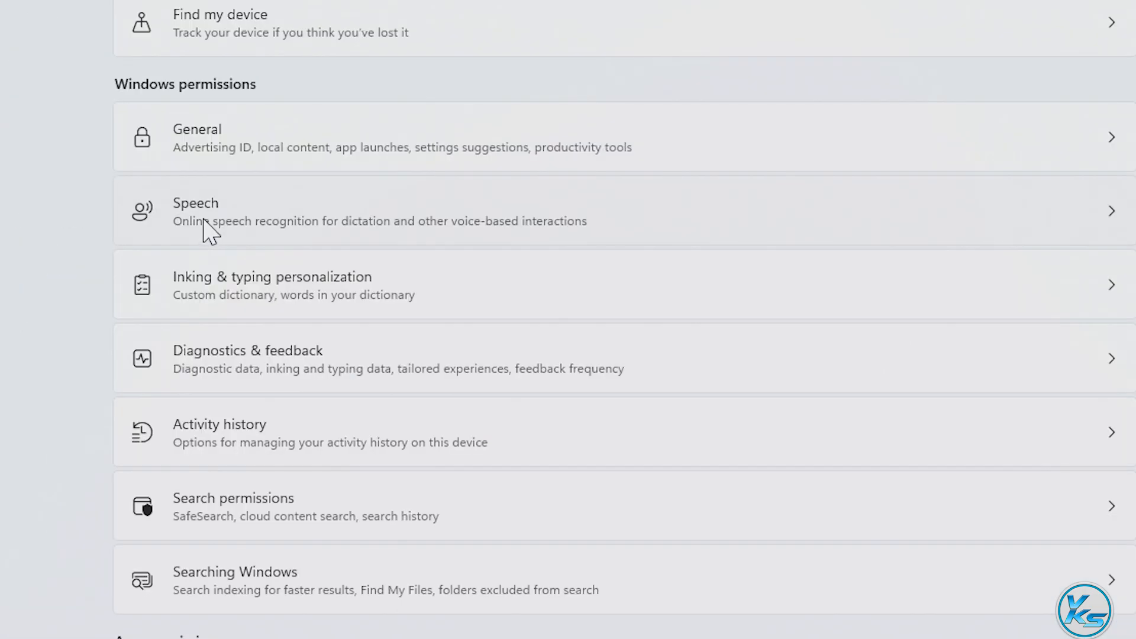
Step: Open the Speech privacy settings and switch online speech recognition on and back off
{"action": "left_click", "coordinate": [203, 215]}
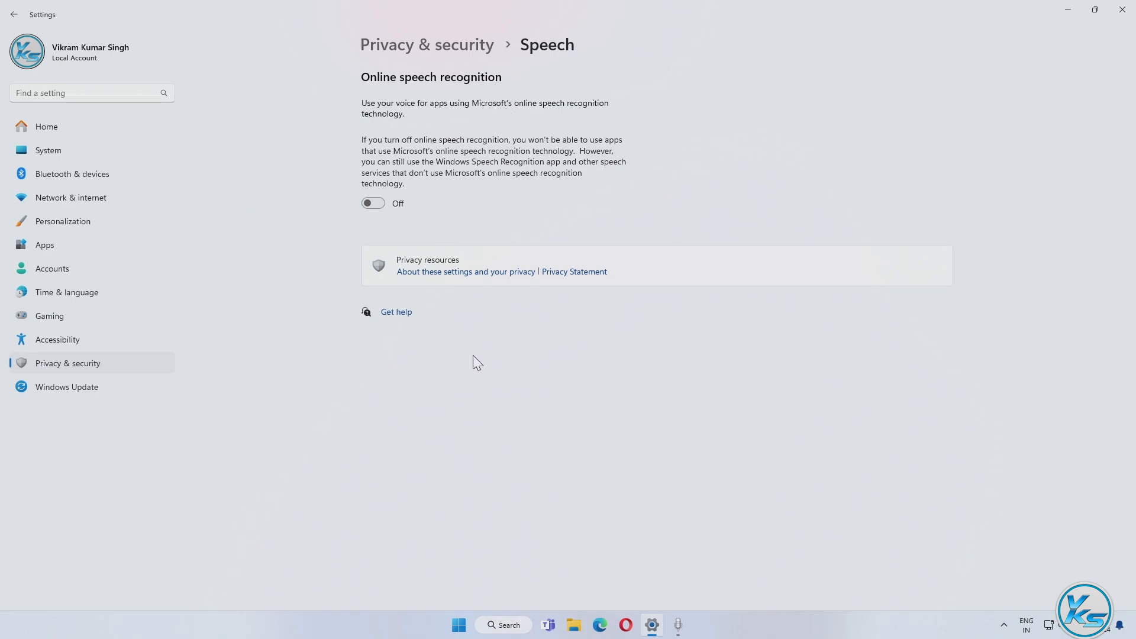
{"action": "left_click", "coordinate": [372, 203]}
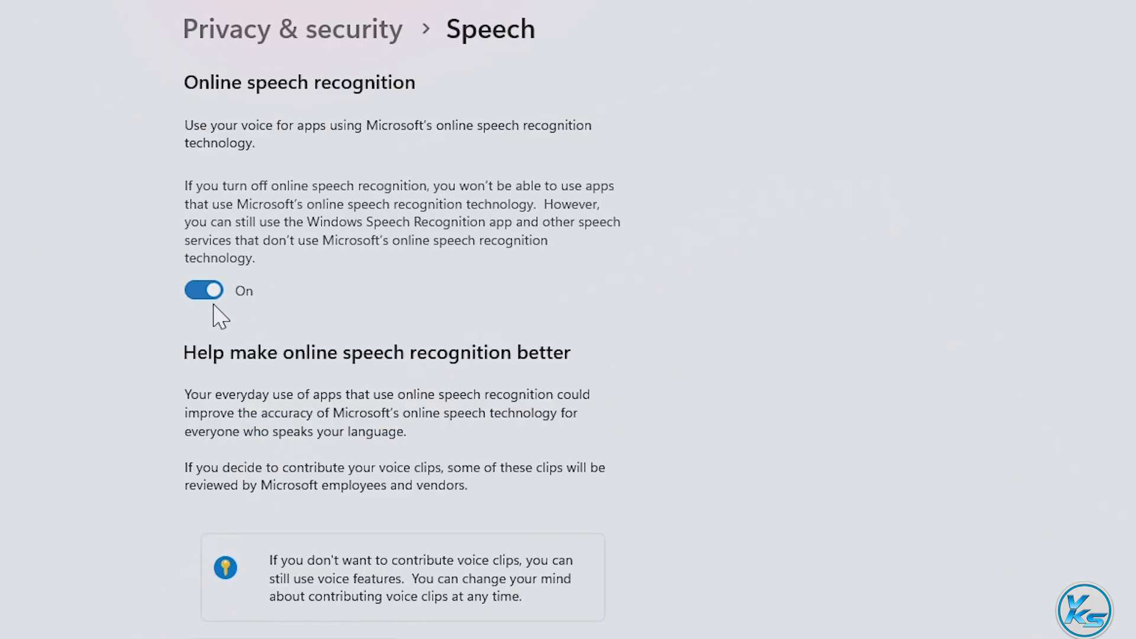
{"action": "left_click", "coordinate": [210, 293]}
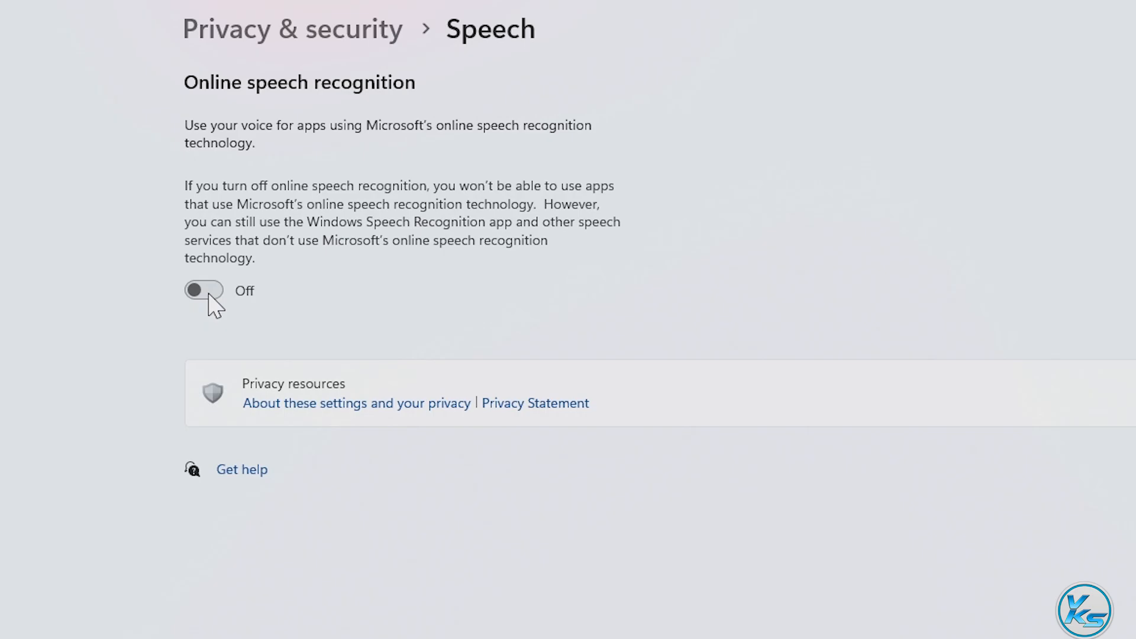
{"action": "left_click", "coordinate": [290, 29]}
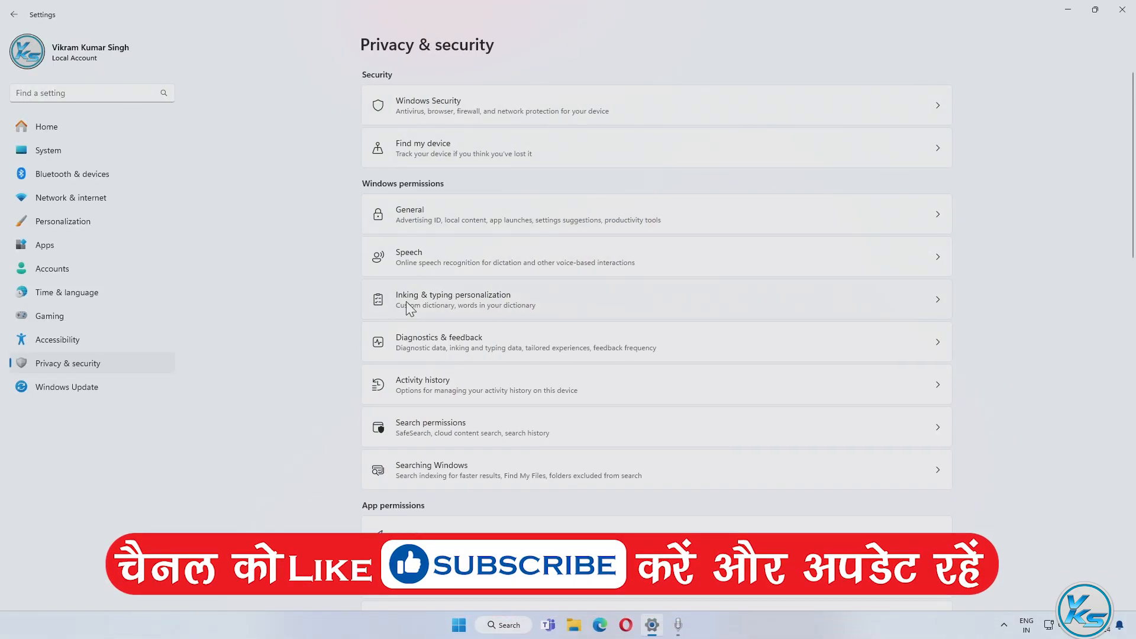
Step: Turn off the custom inking and typing dictionary in the Inking & typing personalization settings
{"action": "left_click", "coordinate": [416, 305]}
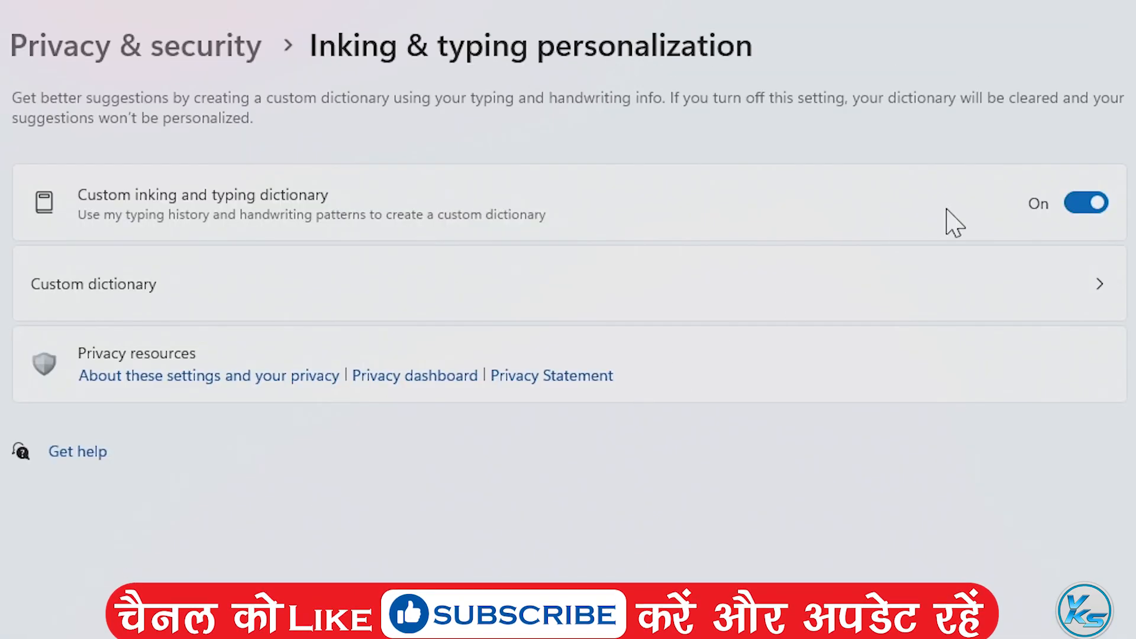
{"action": "left_click", "coordinate": [1083, 212]}
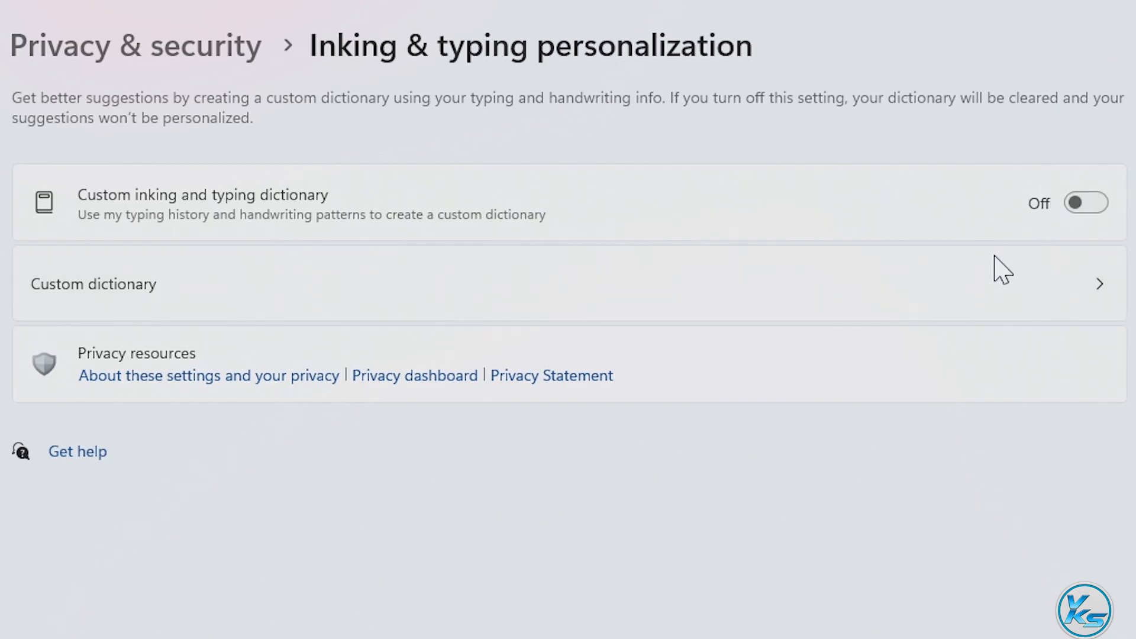
{"action": "left_click", "coordinate": [142, 56]}
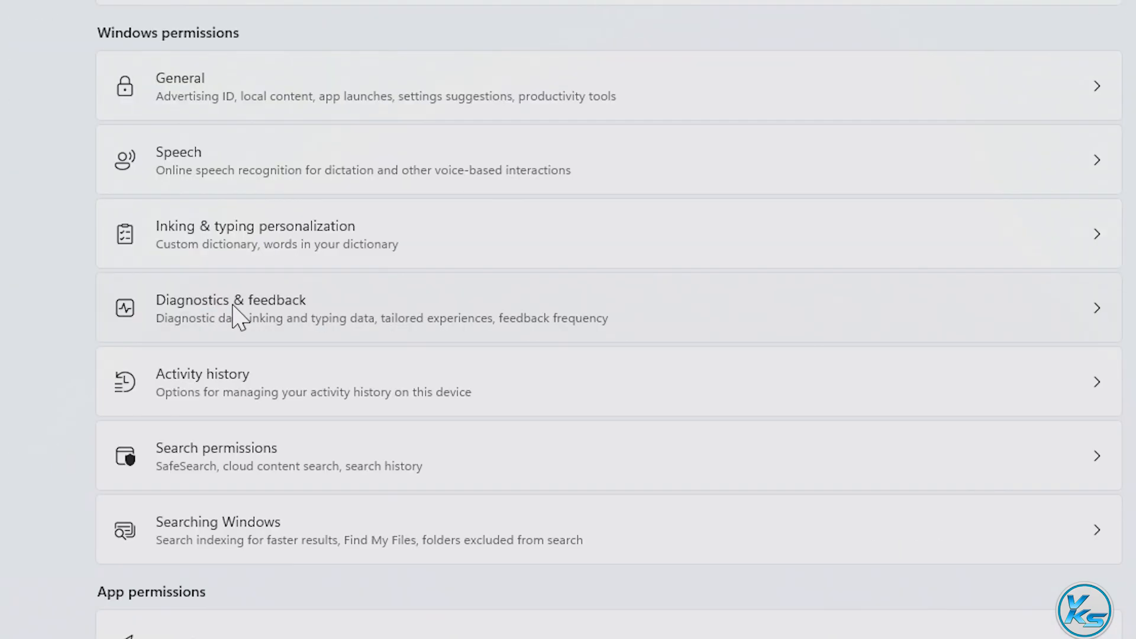
Step: In Diagnostics & feedback, switch optional diagnostic data on and back off, and set the feedback frequency to Never
{"action": "left_click", "coordinate": [287, 306]}
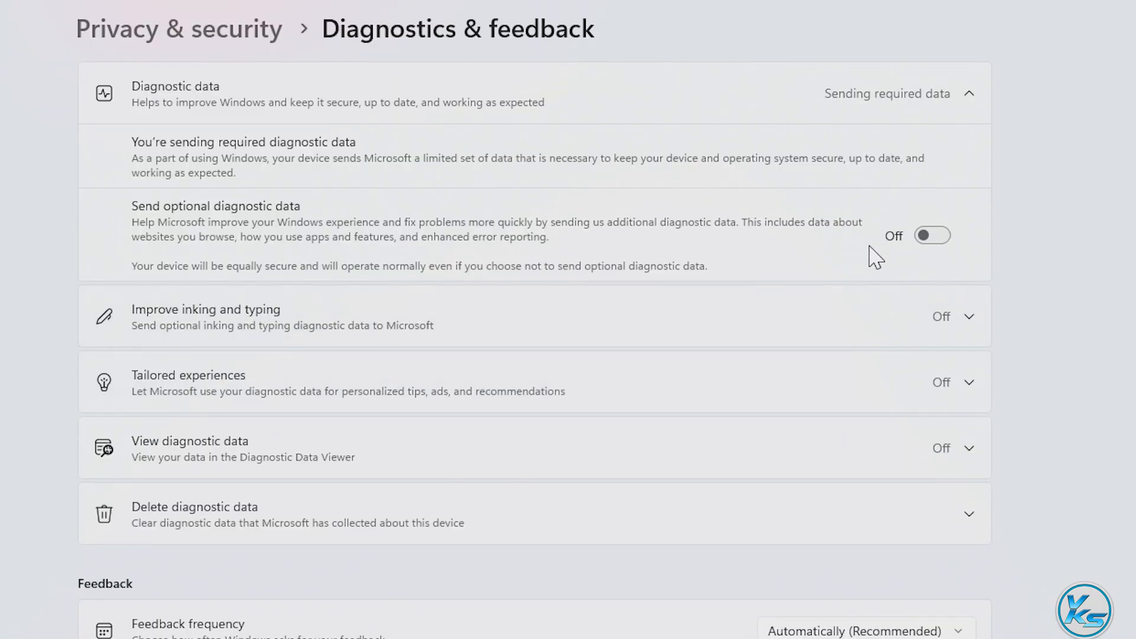
{"action": "left_click", "coordinate": [932, 236]}
{"action": "left_click", "coordinate": [929, 240]}
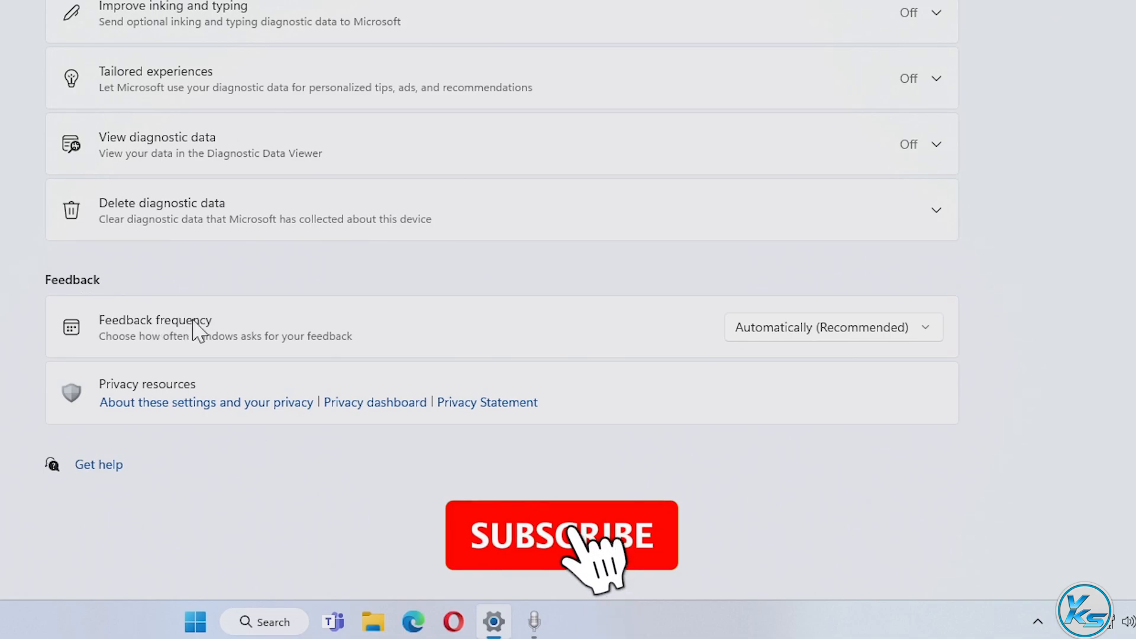
{"action": "left_click", "coordinate": [844, 336]}
{"action": "left_click", "coordinate": [775, 462]}
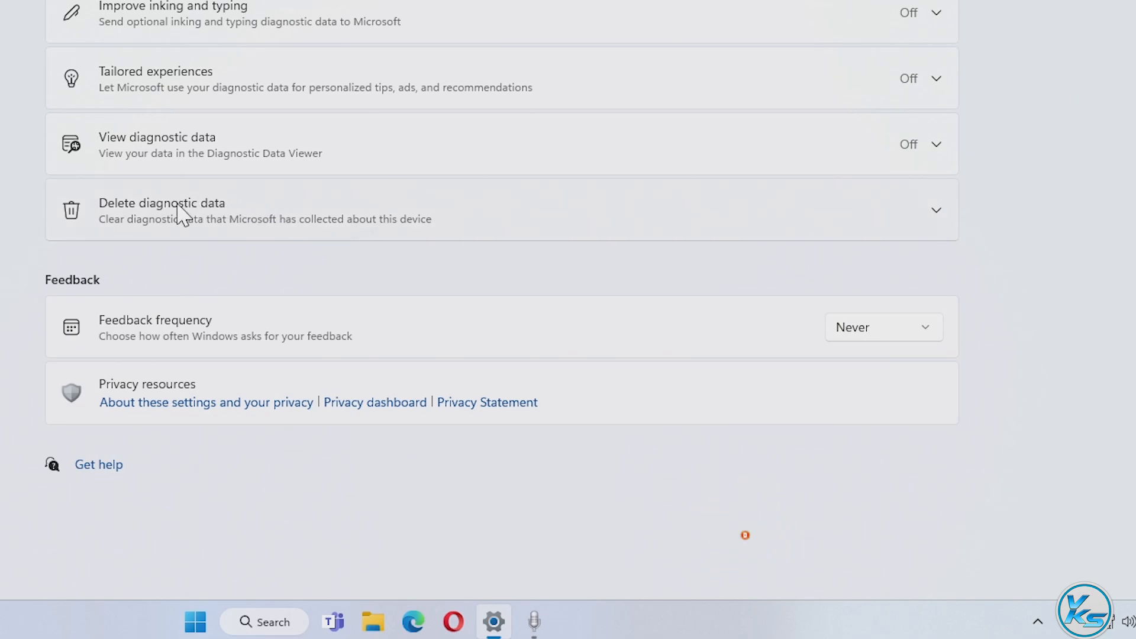
Step: Delete the diagnostic data Microsoft has collected about this device and return to the Privacy & security overview
{"action": "left_click", "coordinate": [870, 223]}
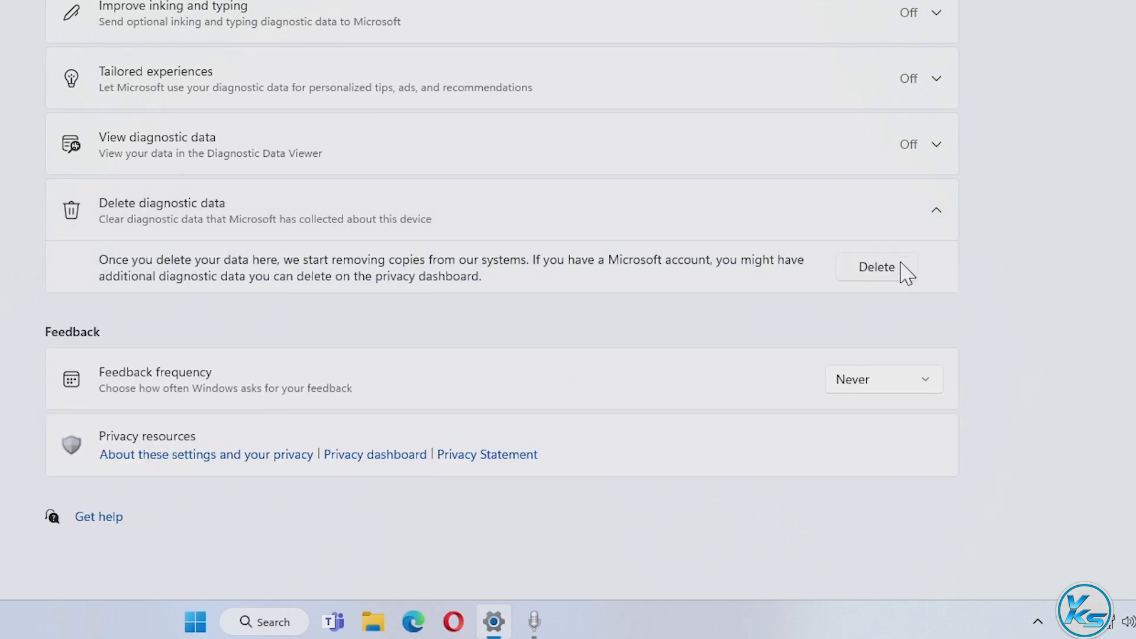
{"action": "left_click", "coordinate": [876, 269]}
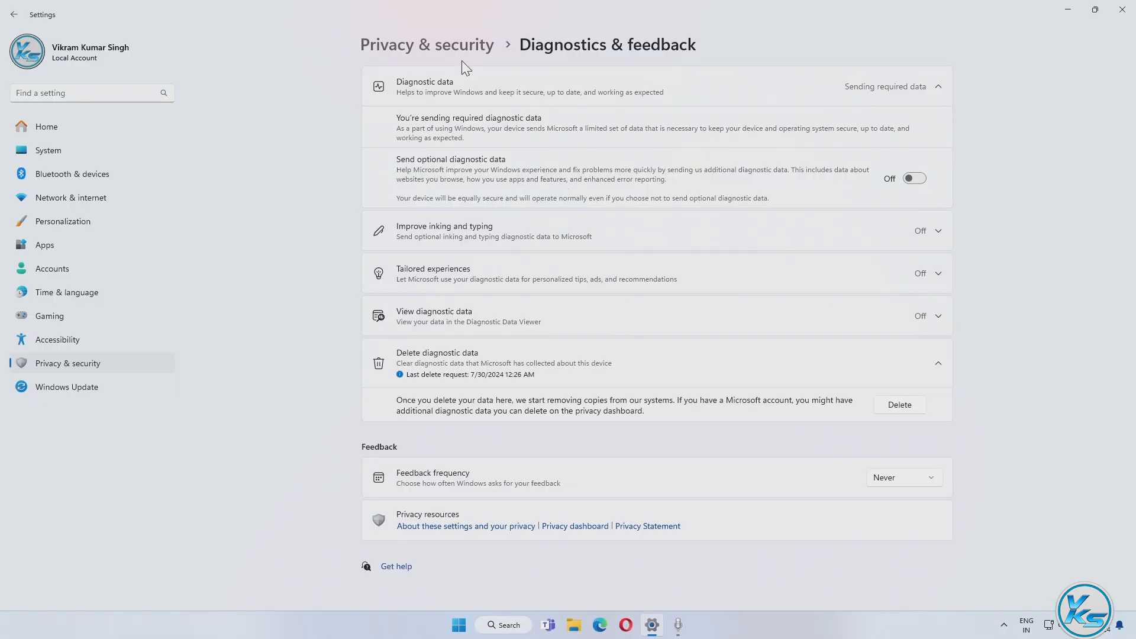
{"action": "left_click", "coordinate": [462, 55]}
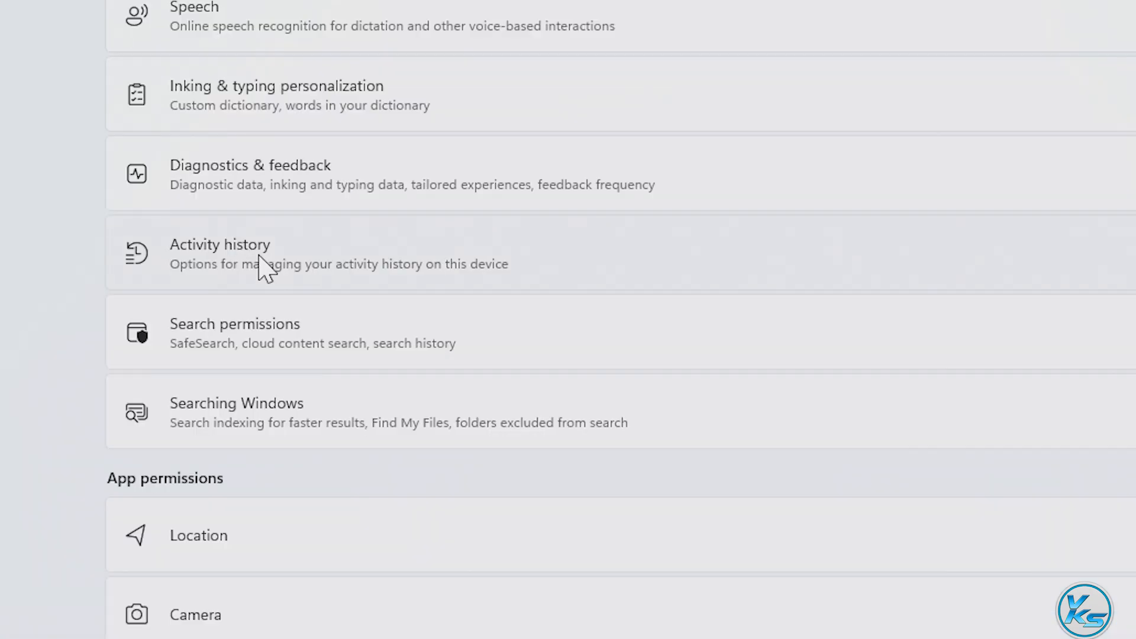
Step: Turn off storing activity history on this device and clear the activity history for this account
{"action": "left_click", "coordinate": [264, 269]}
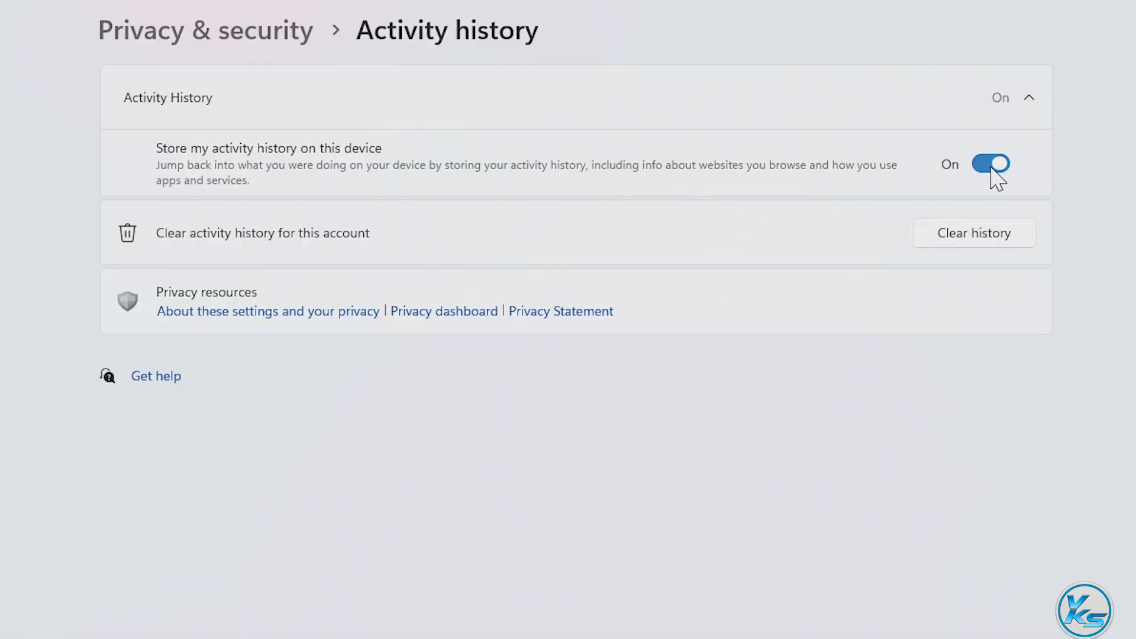
{"action": "left_click", "coordinate": [995, 169]}
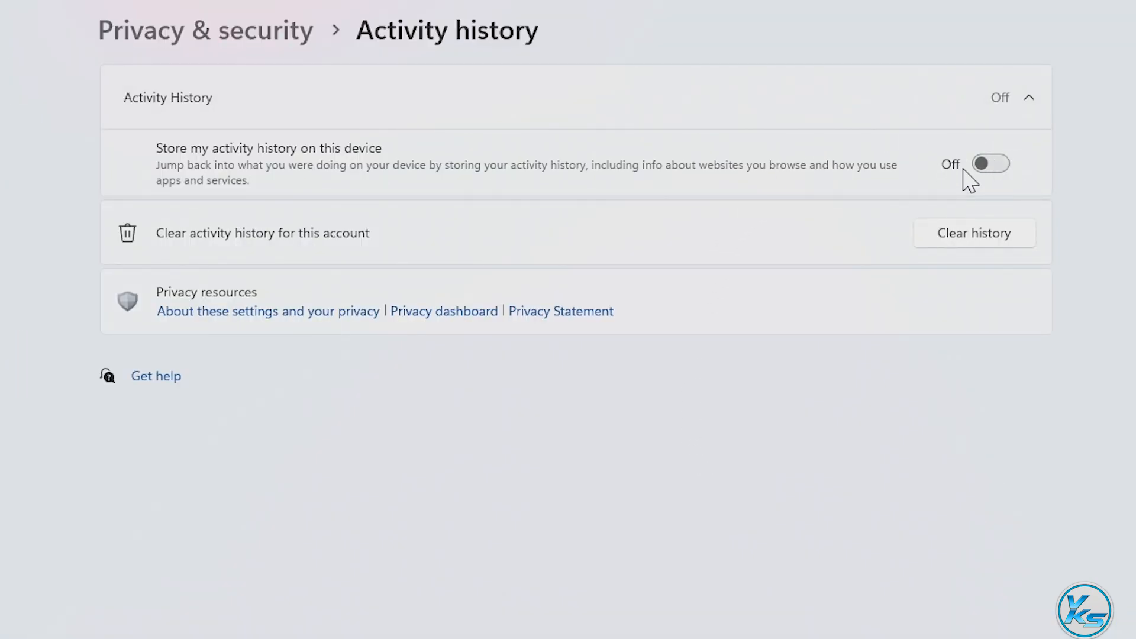
{"action": "left_click", "coordinate": [971, 237]}
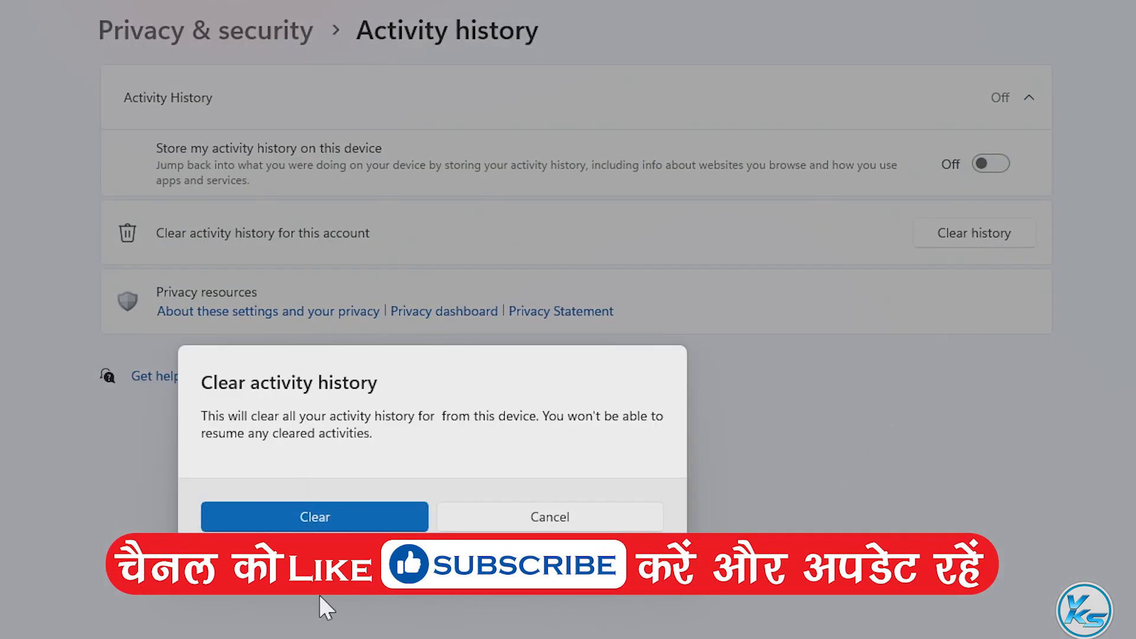
{"action": "left_click", "coordinate": [305, 524]}
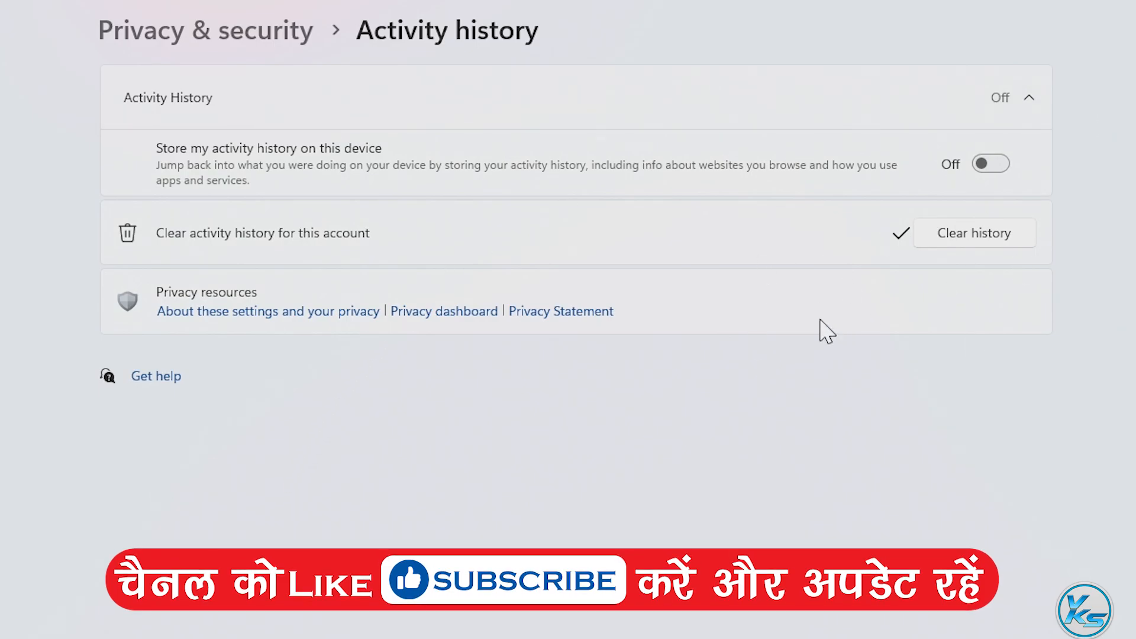
{"action": "left_click", "coordinate": [296, 30]}
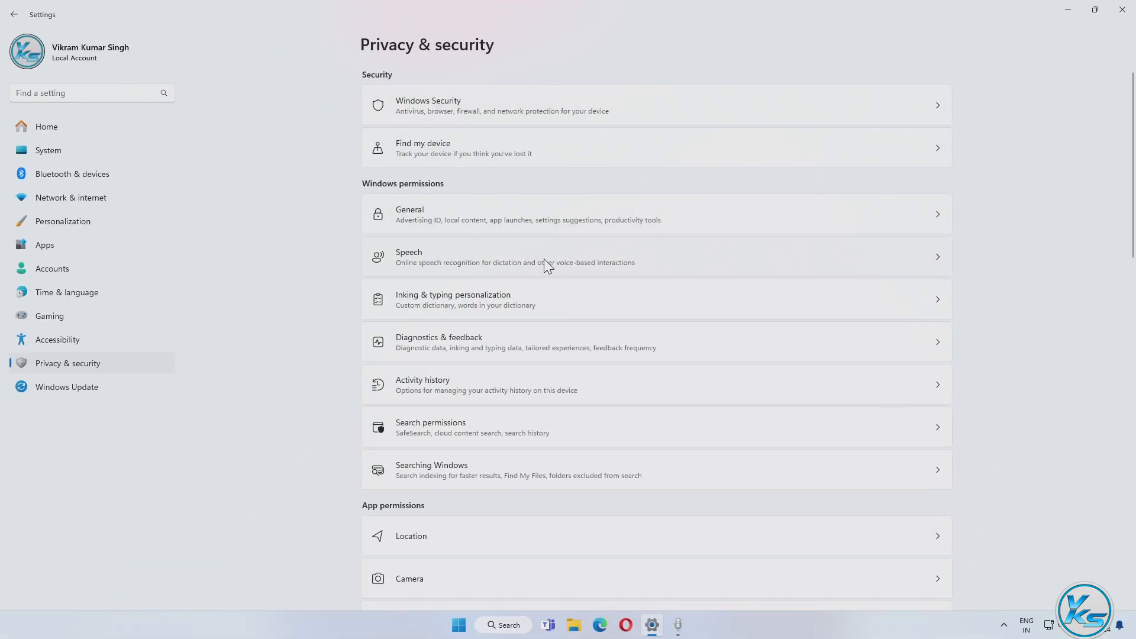
Step: Open the Location app permissions and switch Location services on and back off
{"action": "scroll", "coordinate": [546, 261], "scroll_direction": "down", "scroll_amount": 5}
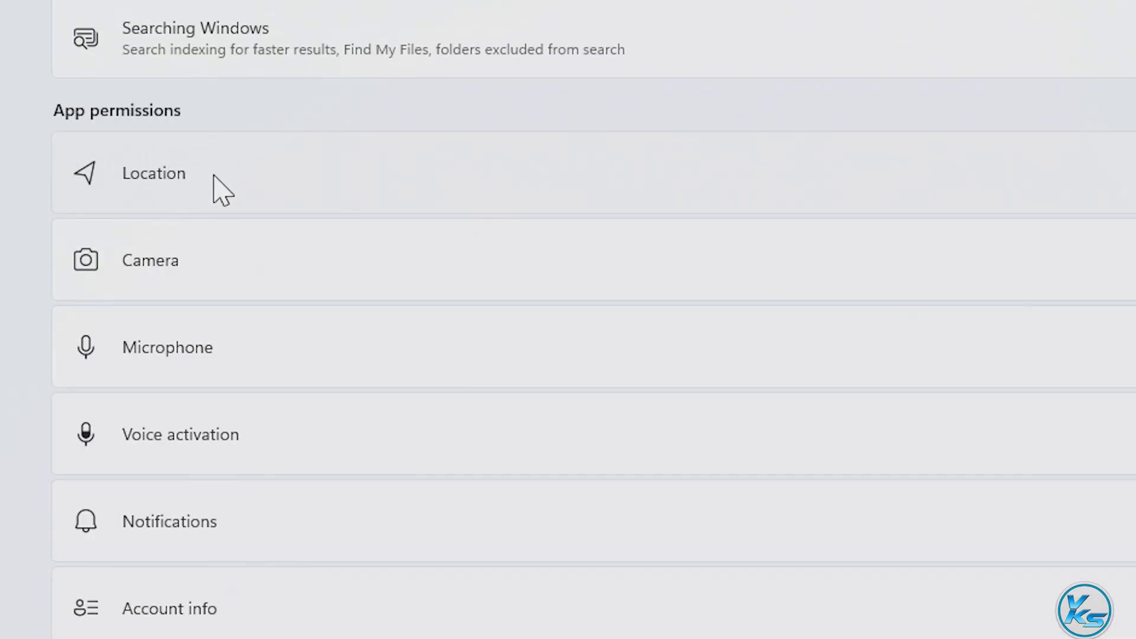
{"action": "left_click", "coordinate": [214, 180]}
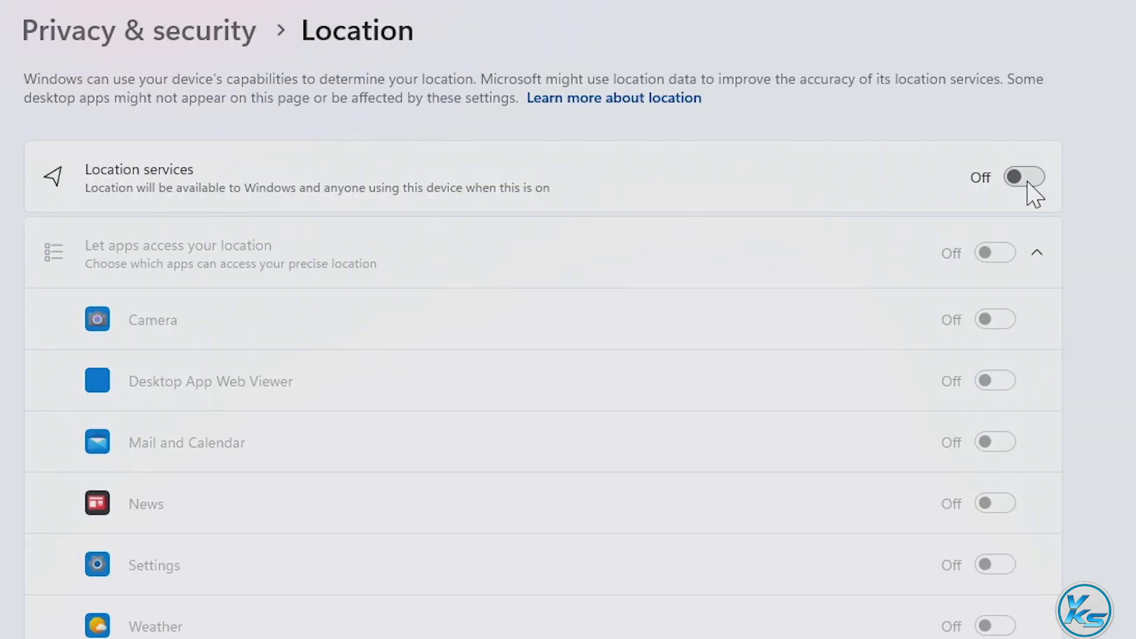
{"action": "left_click", "coordinate": [1029, 184]}
{"action": "left_click", "coordinate": [1025, 193]}
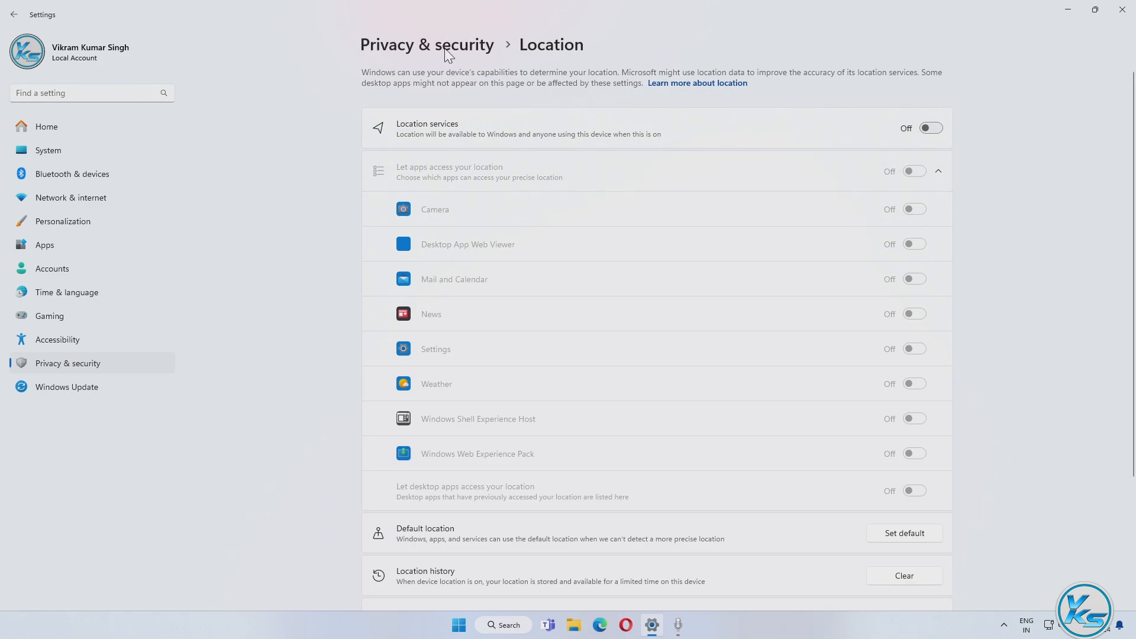
{"action": "left_click", "coordinate": [489, 50]}
Step: In the Camera app permissions, switch camera access off and back on, and do the same for the Xbox app's access
{"action": "scroll", "coordinate": [675, 239], "scroll_direction": "down", "scroll_amount": 3}
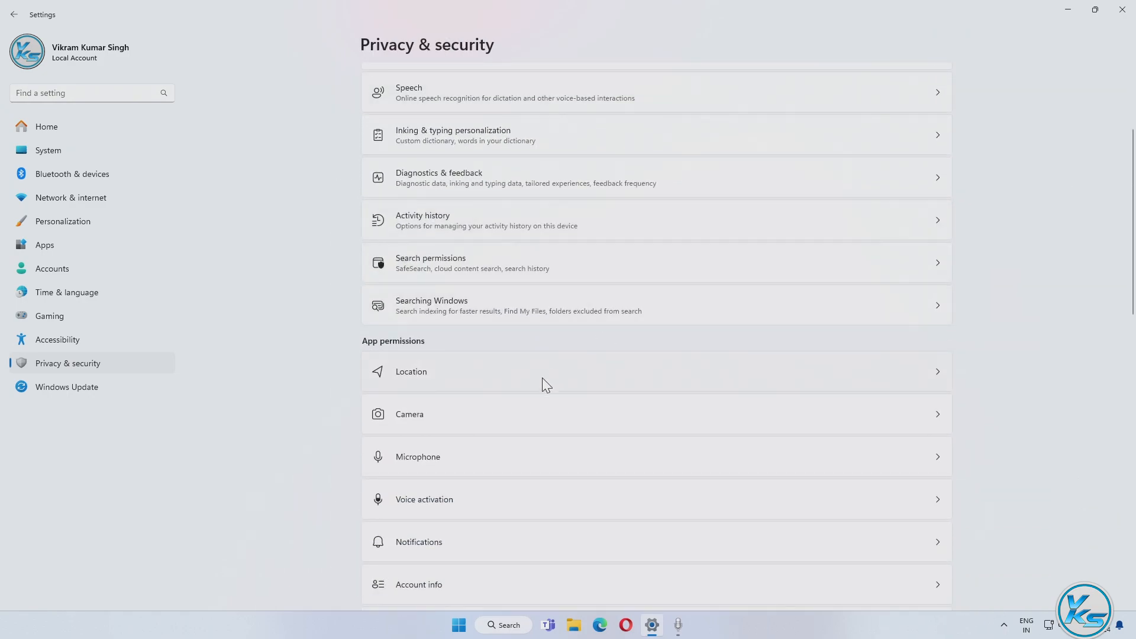
{"action": "left_click", "coordinate": [451, 421]}
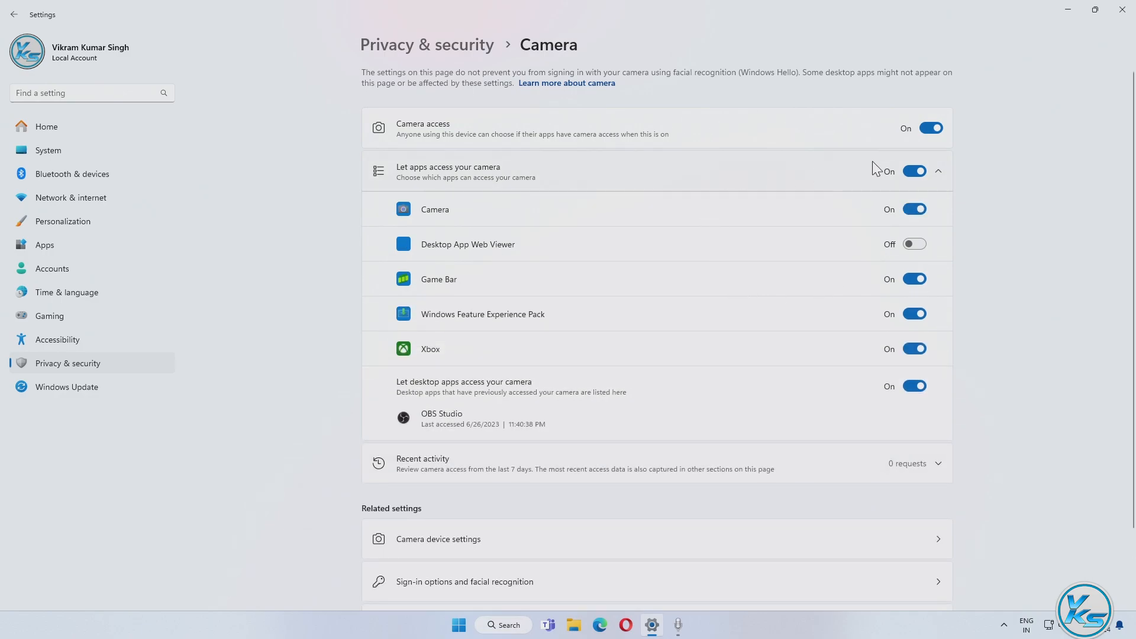
{"action": "left_click", "coordinate": [930, 129]}
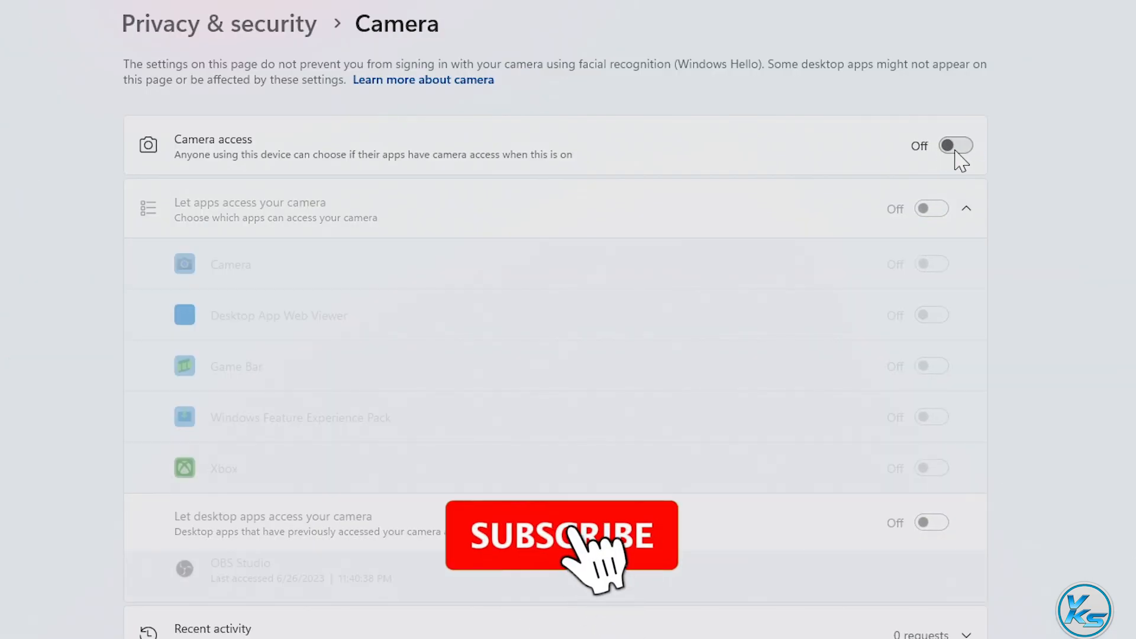
{"action": "left_click", "coordinate": [957, 149]}
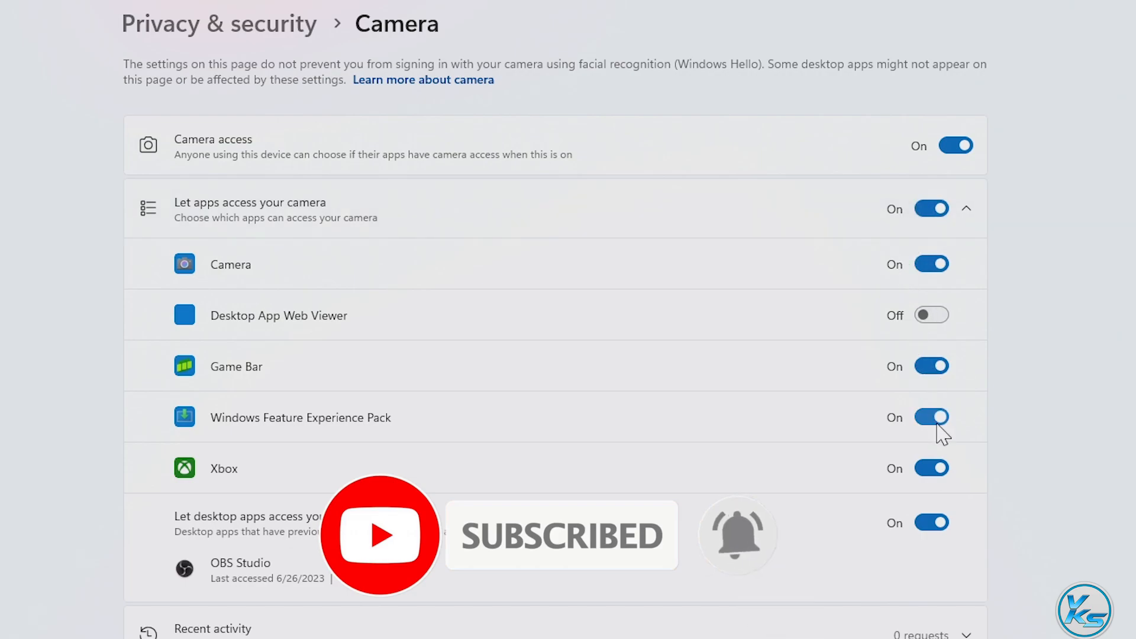
{"action": "left_click", "coordinate": [933, 470]}
{"action": "left_click", "coordinate": [933, 470]}
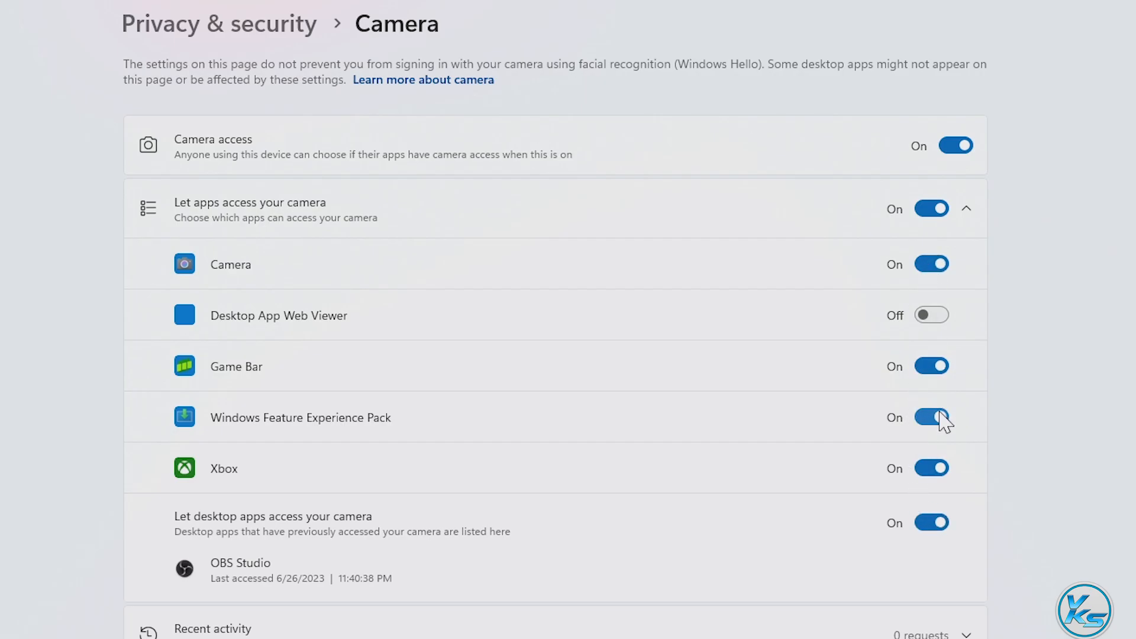
{"action": "left_click", "coordinate": [284, 27]}
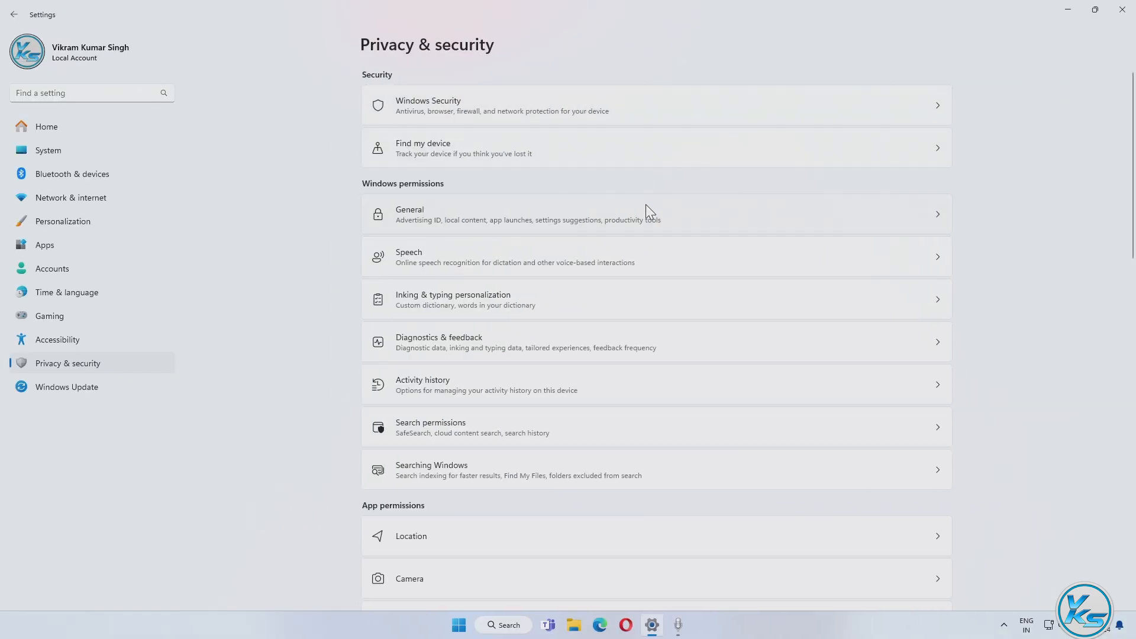
Step: In the Microphone app permissions, switch microphone access off and back on, and return to the Privacy & security overview
{"action": "scroll", "coordinate": [645, 206], "scroll_direction": "down", "scroll_amount": 5}
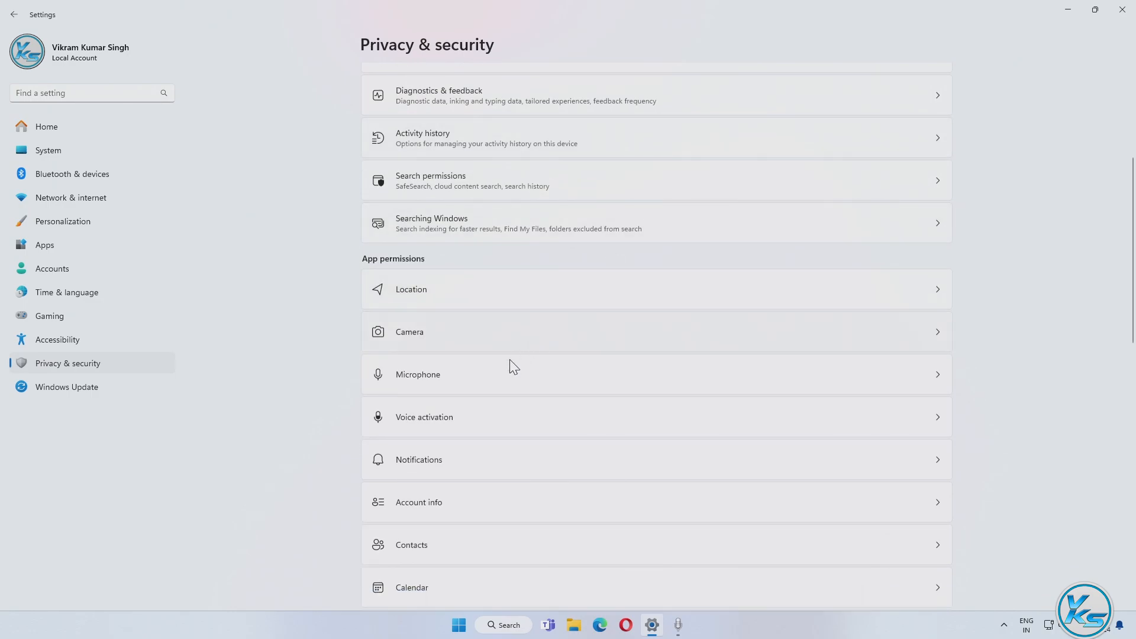
{"action": "left_click", "coordinate": [323, 317]}
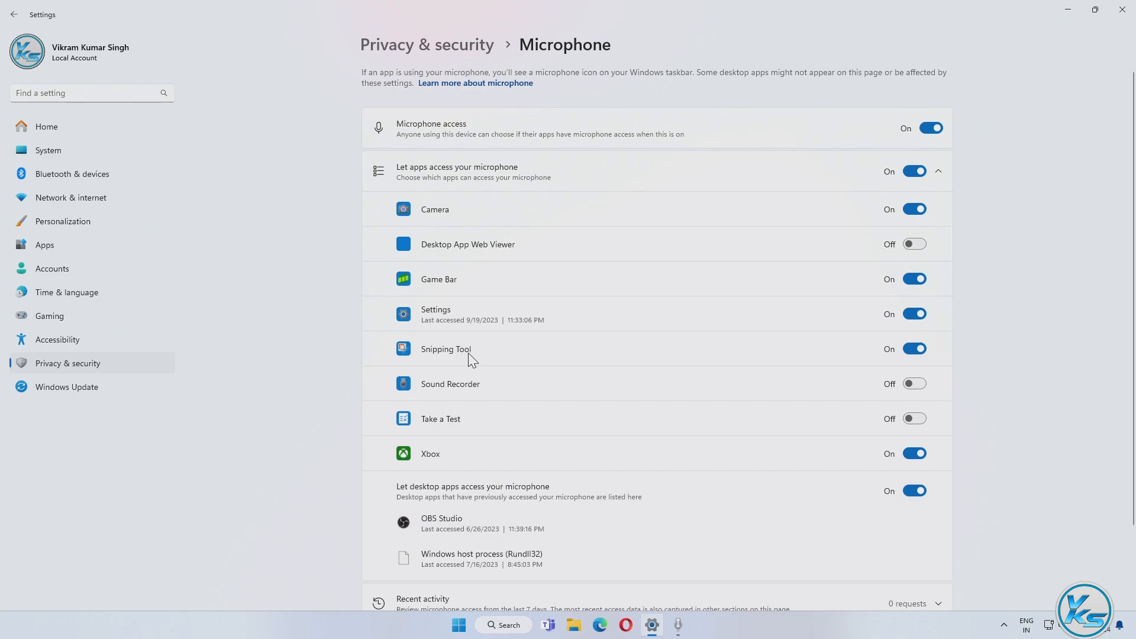
{"action": "left_click", "coordinate": [934, 127]}
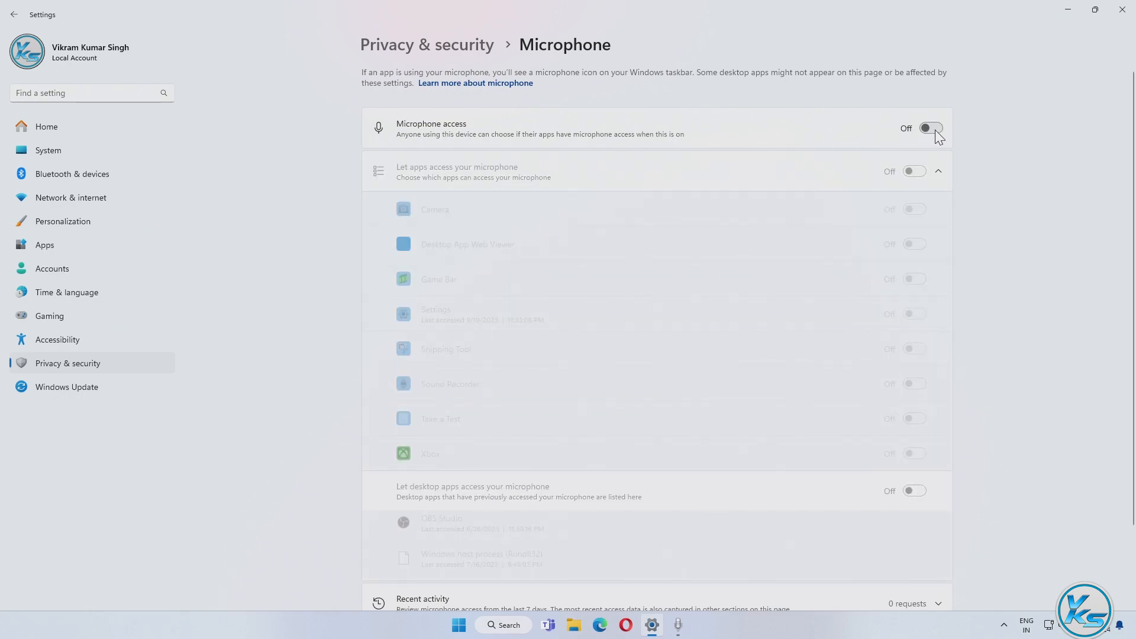
{"action": "left_click", "coordinate": [928, 130]}
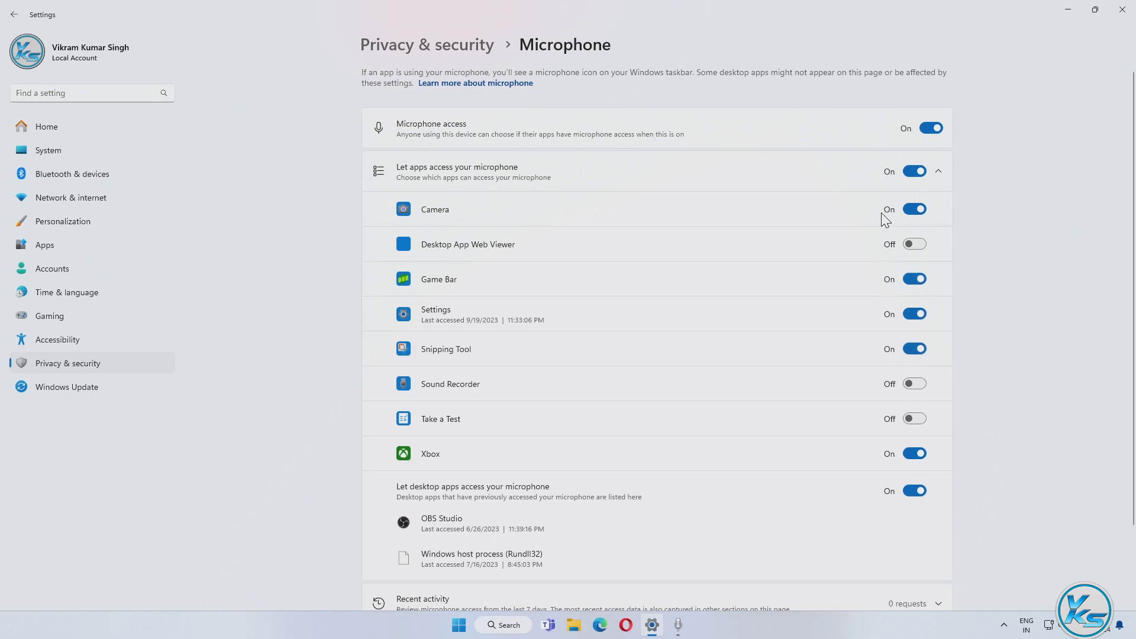
{"action": "left_click", "coordinate": [918, 281]}
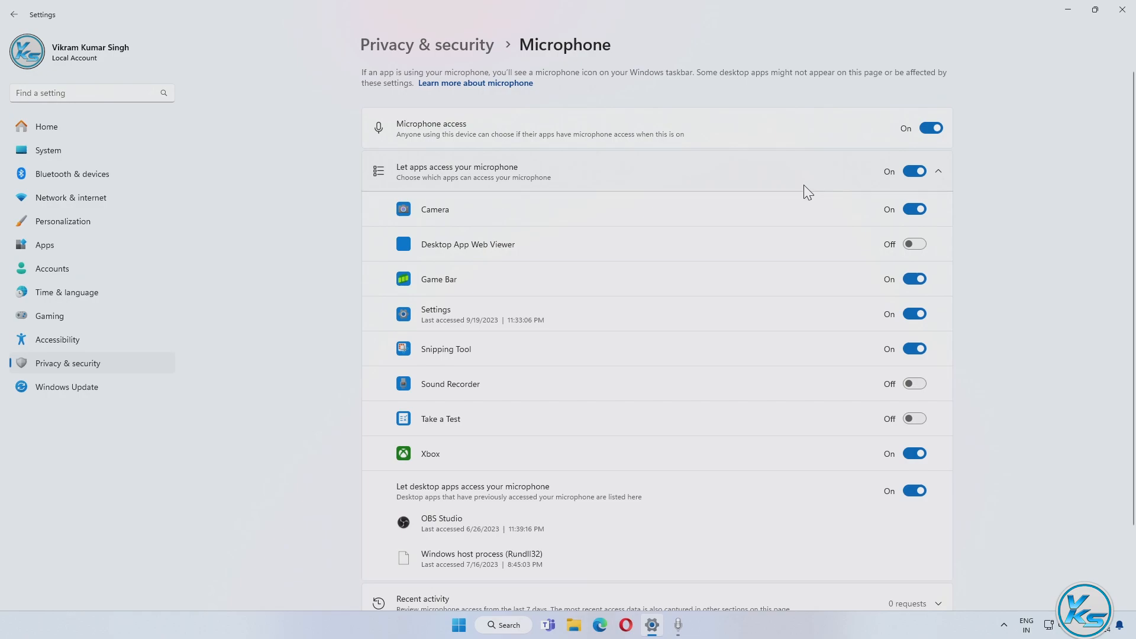
{"action": "left_click", "coordinate": [428, 45]}
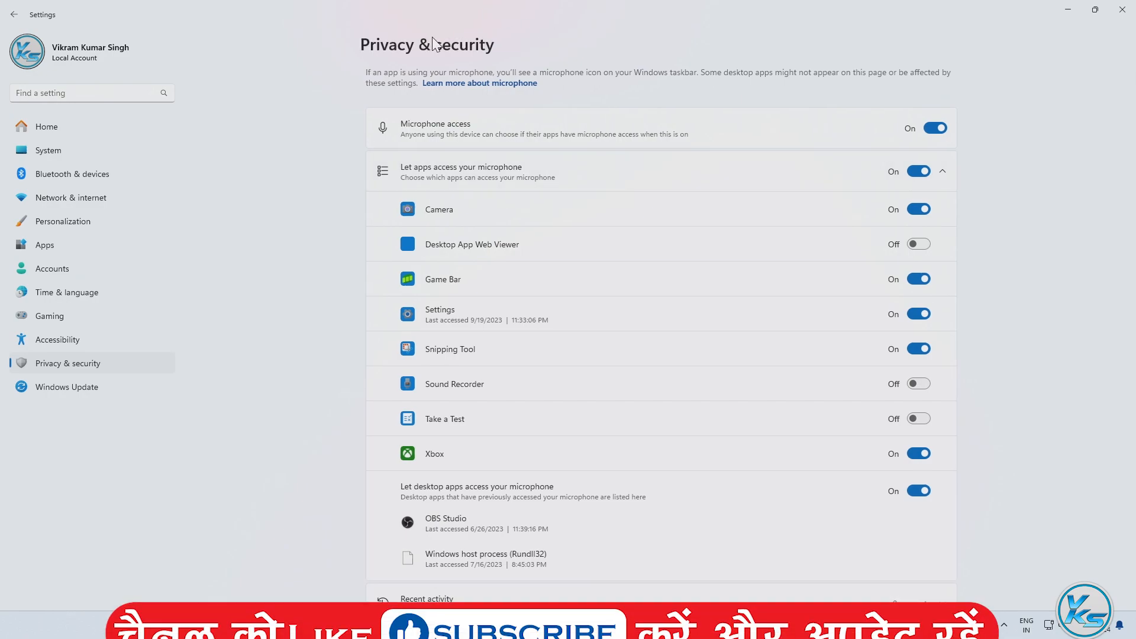
{"action": "scroll", "coordinate": [556, 183], "scroll_direction": "down", "scroll_amount": 5}
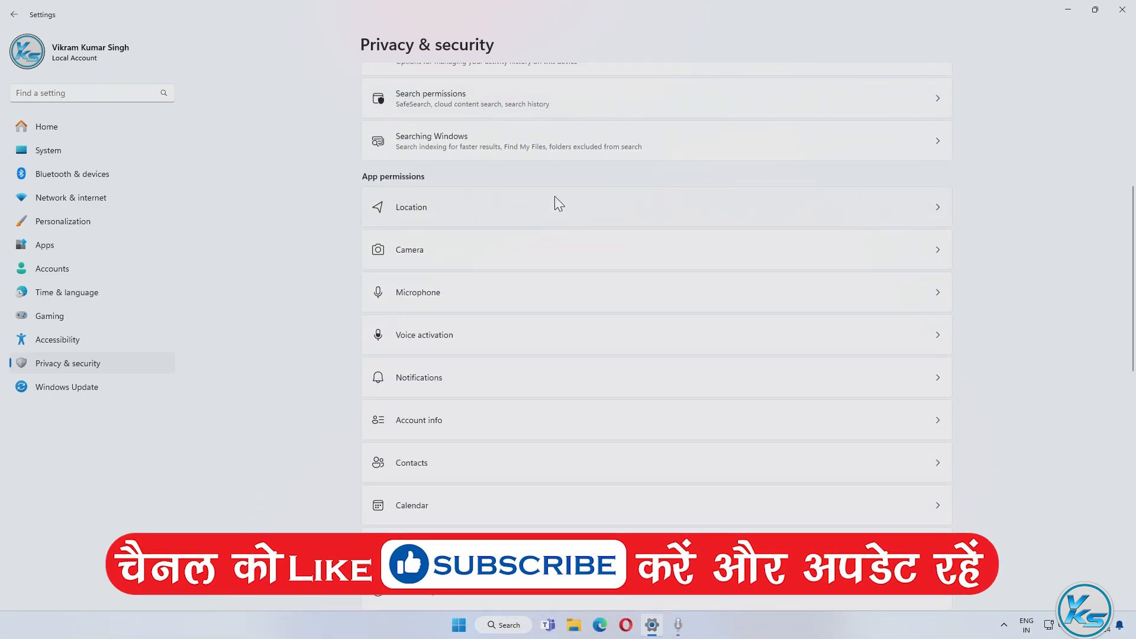
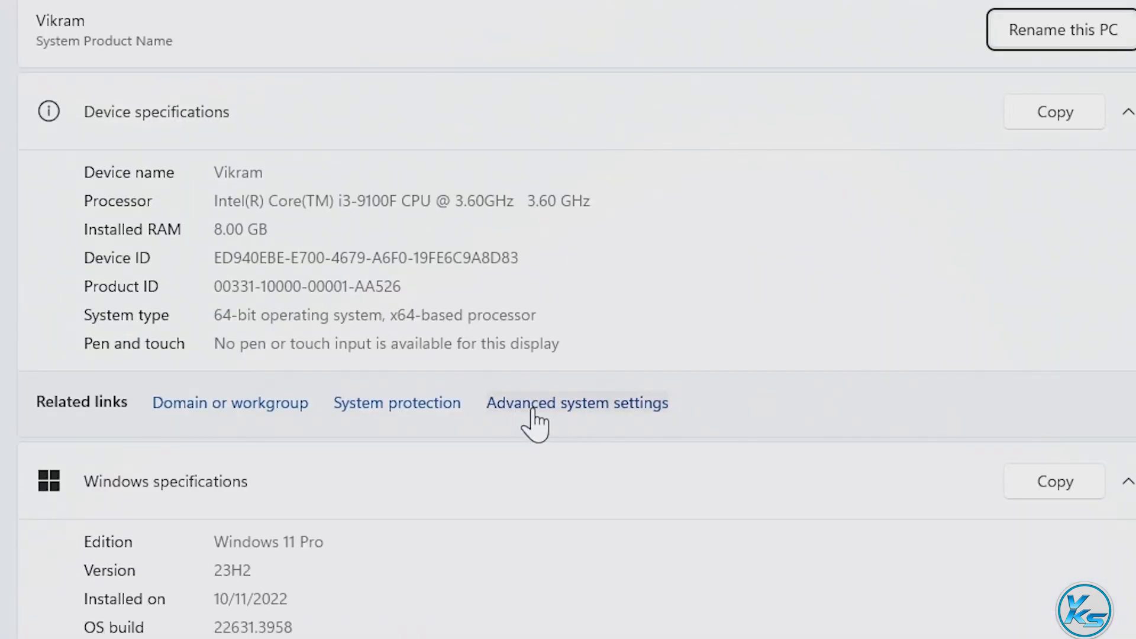
Step: In the advanced system Performance options, turn off taskbar animations, Enable Peek, and the fade or slide effects for menus, ToolTips and clicked menu items
{"action": "left_click", "coordinate": [533, 411]}
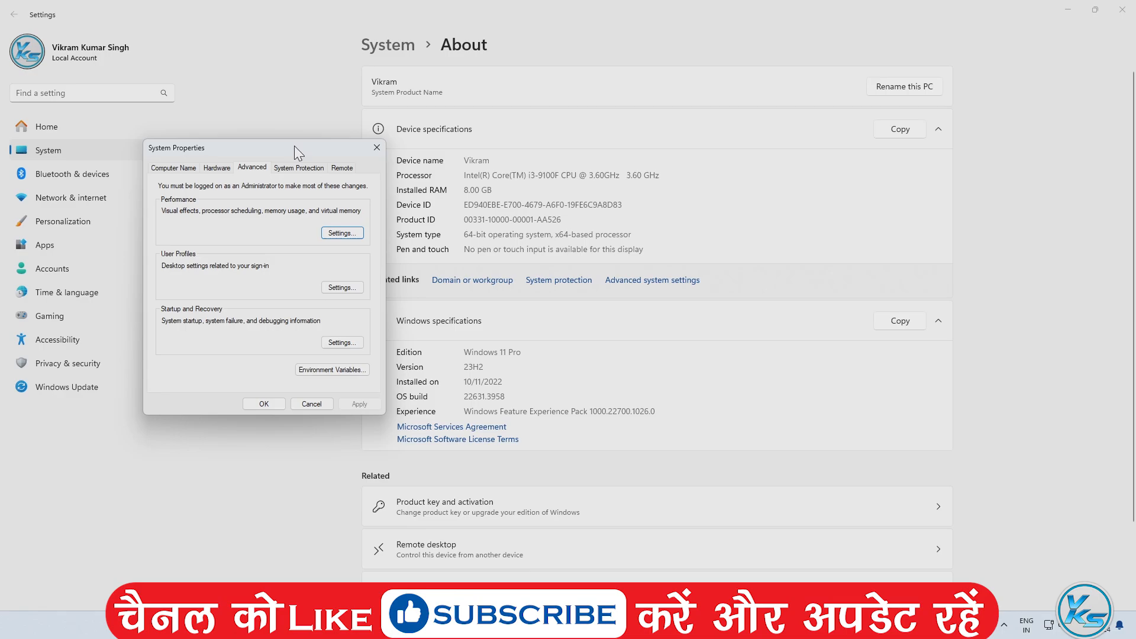
{"action": "left_click_drag", "start_coordinate": [294, 146], "coordinate": [594, 66]}
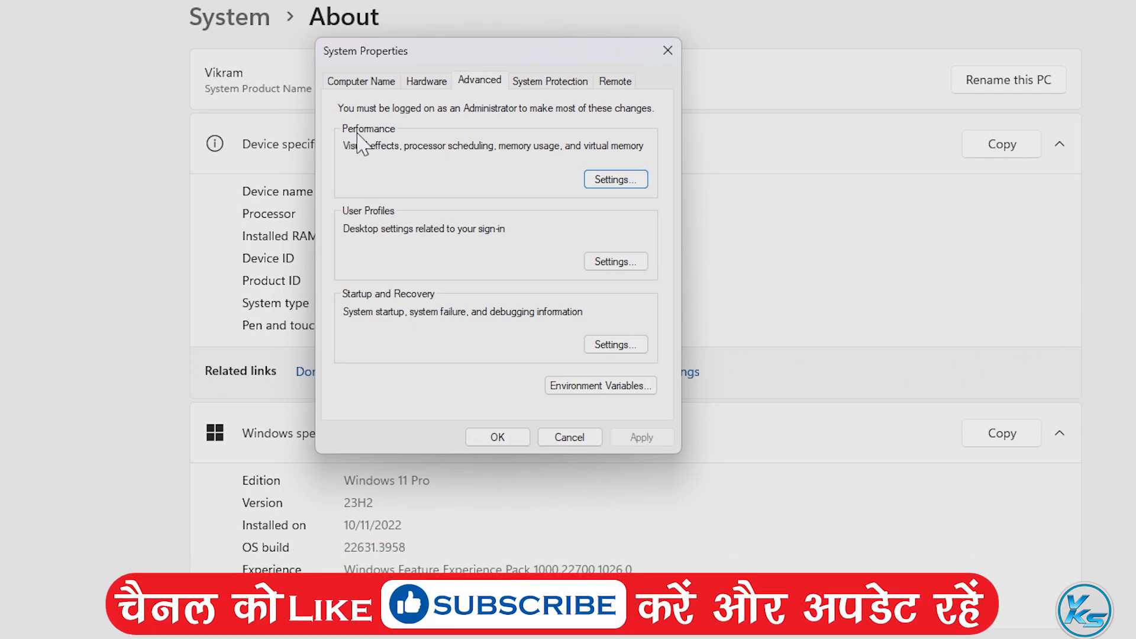
{"action": "left_click", "coordinate": [621, 183]}
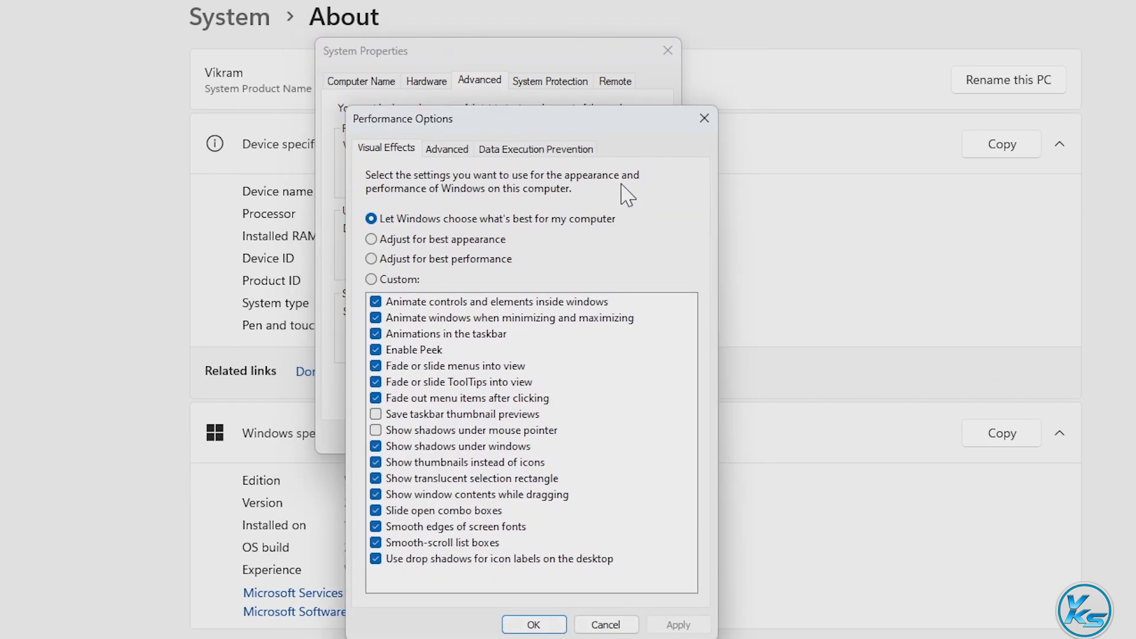
{"action": "left_click_drag", "start_coordinate": [560, 129], "coordinate": [596, 61]}
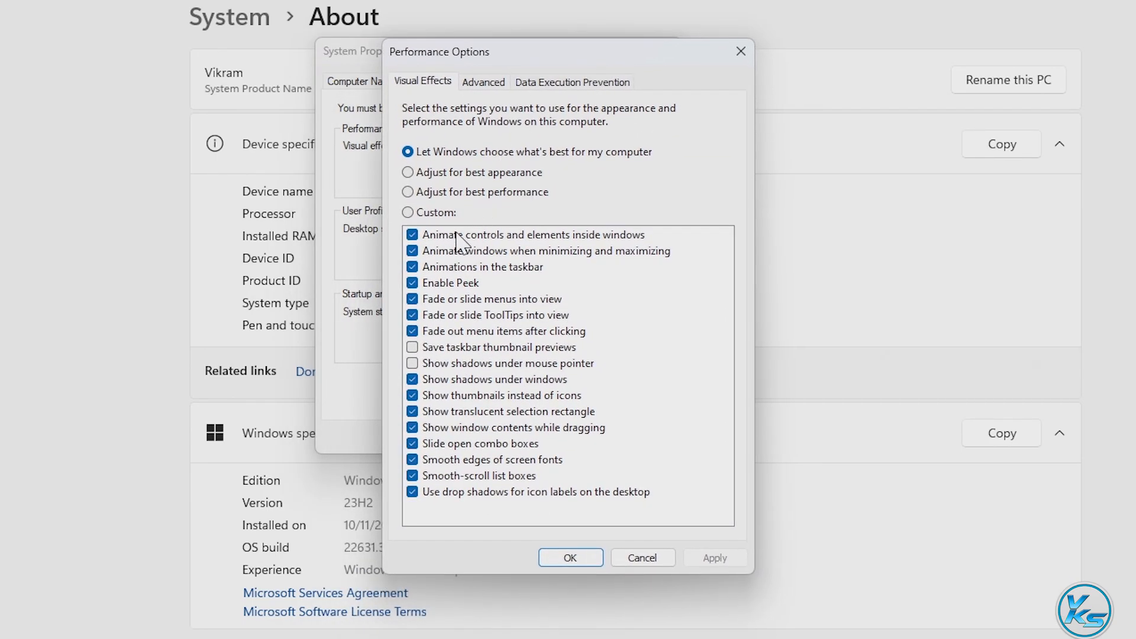
{"action": "left_click", "coordinate": [414, 267]}
{"action": "left_click", "coordinate": [412, 283]}
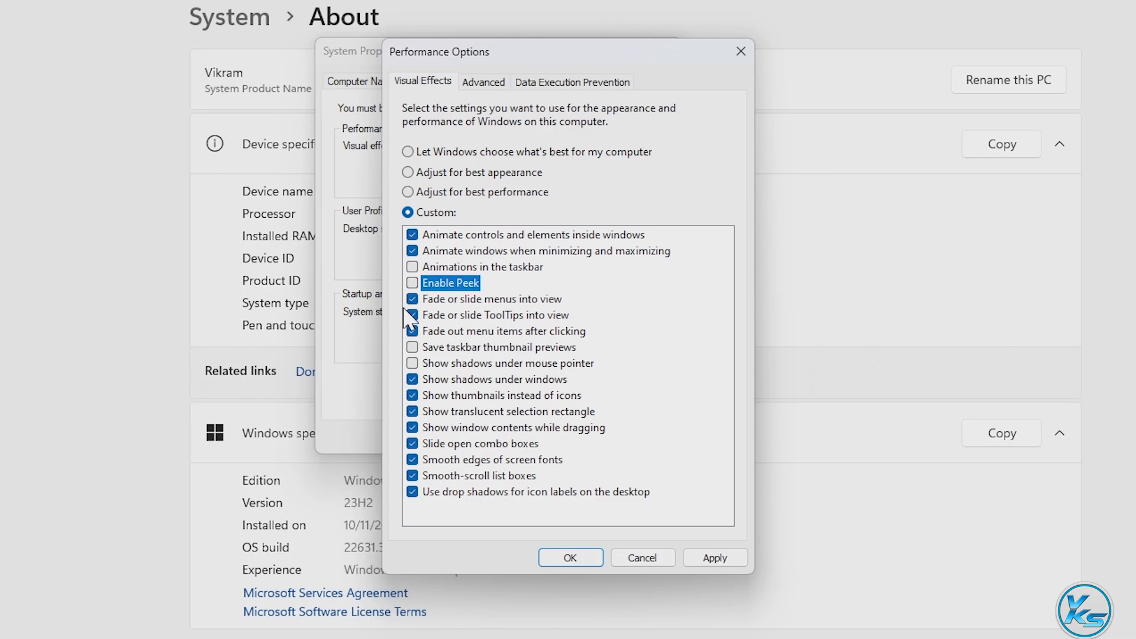
{"action": "left_click", "coordinate": [412, 299]}
{"action": "left_click", "coordinate": [412, 315]}
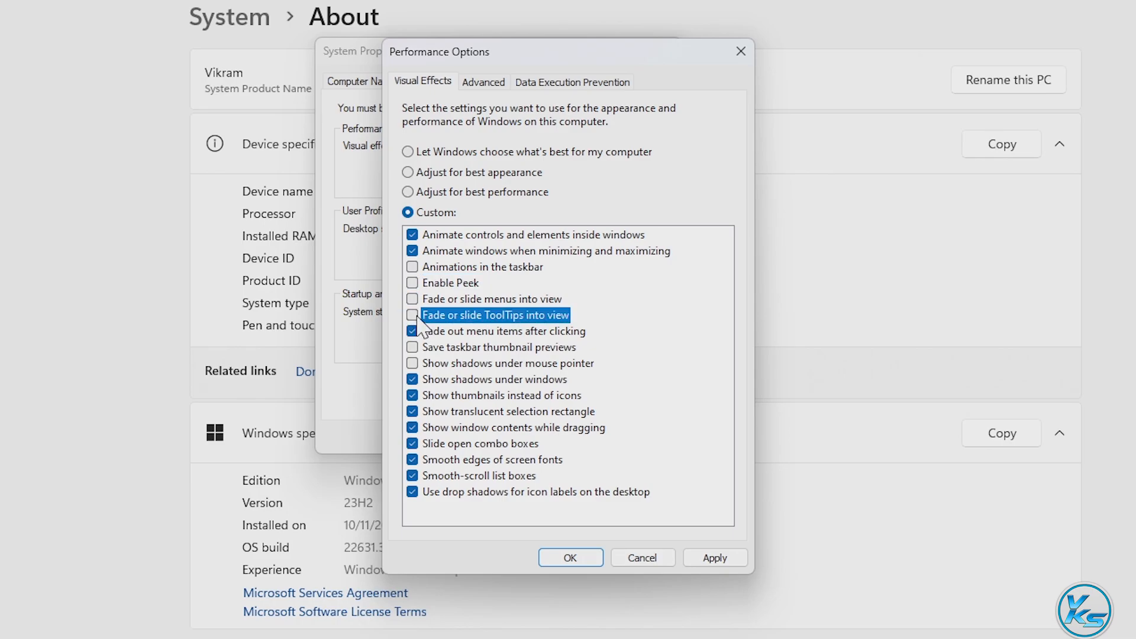
{"action": "left_click", "coordinate": [412, 332]}
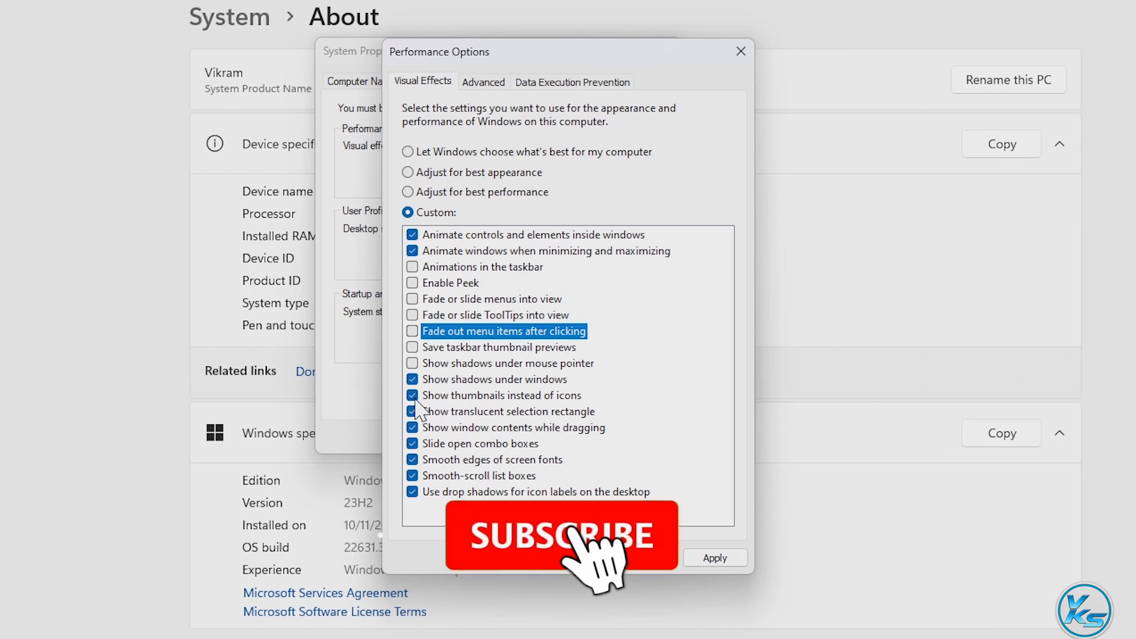
Step: Turn off sliding combo boxes, smooth-scroll list boxes and drop shadows for desktop icon labels, and apply the visual effects
{"action": "left_click", "coordinate": [413, 444]}
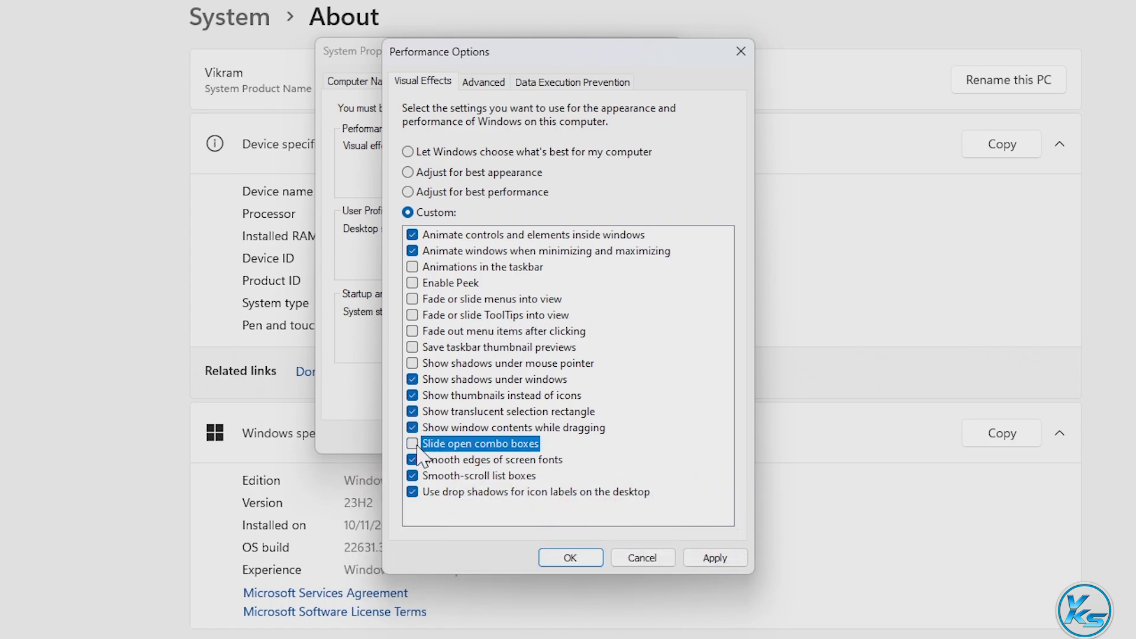
{"action": "left_click", "coordinate": [422, 482]}
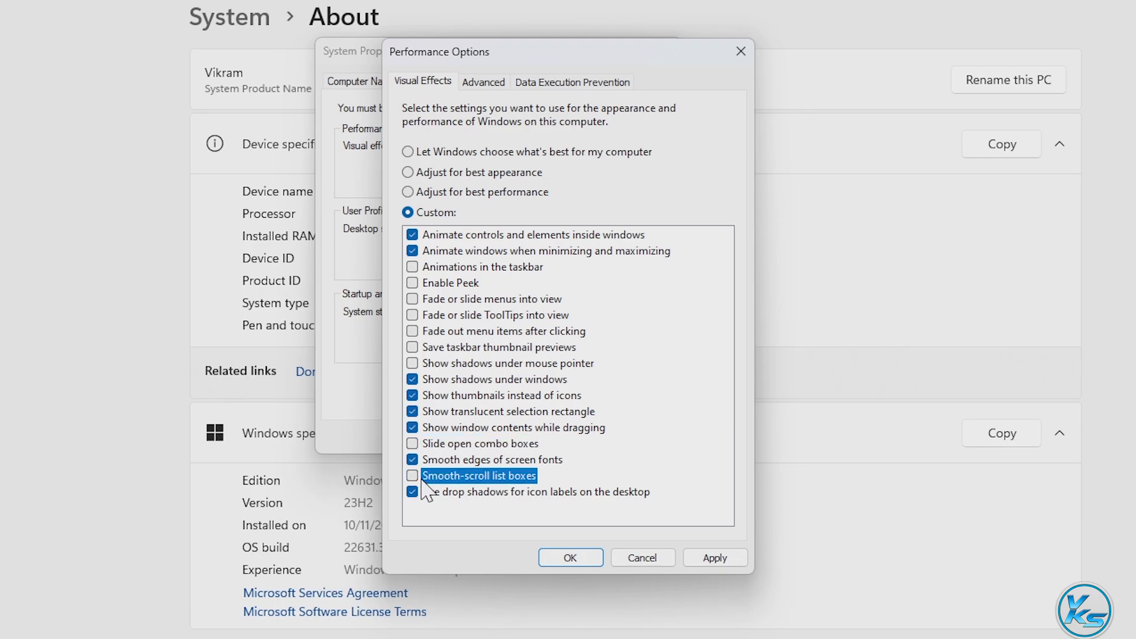
{"action": "left_click", "coordinate": [421, 492]}
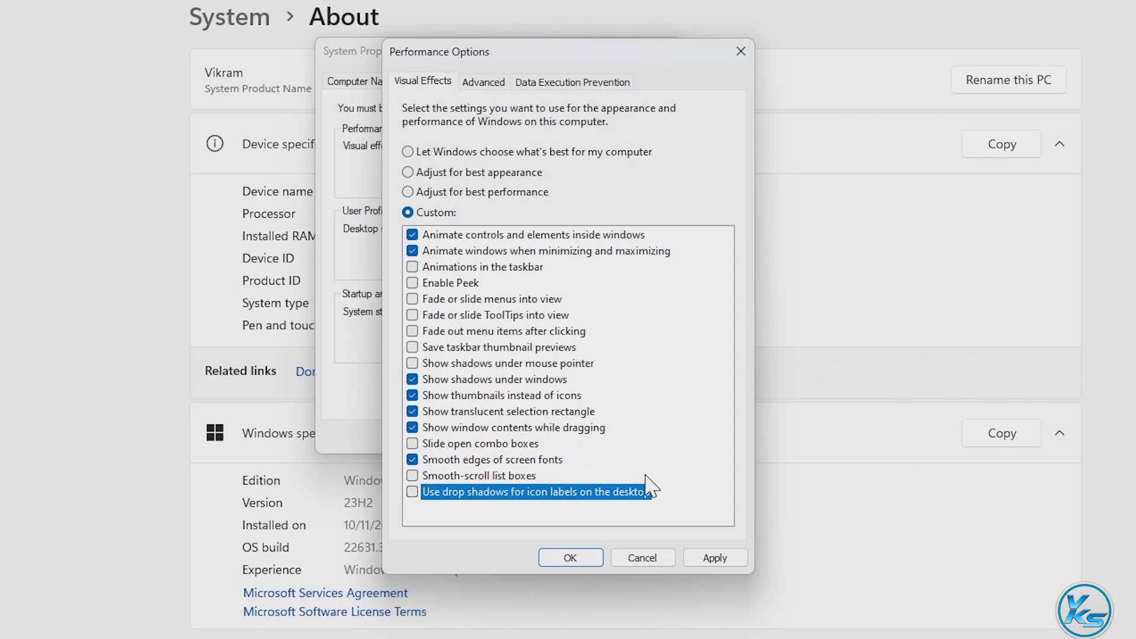
{"action": "left_click", "coordinate": [702, 556]}
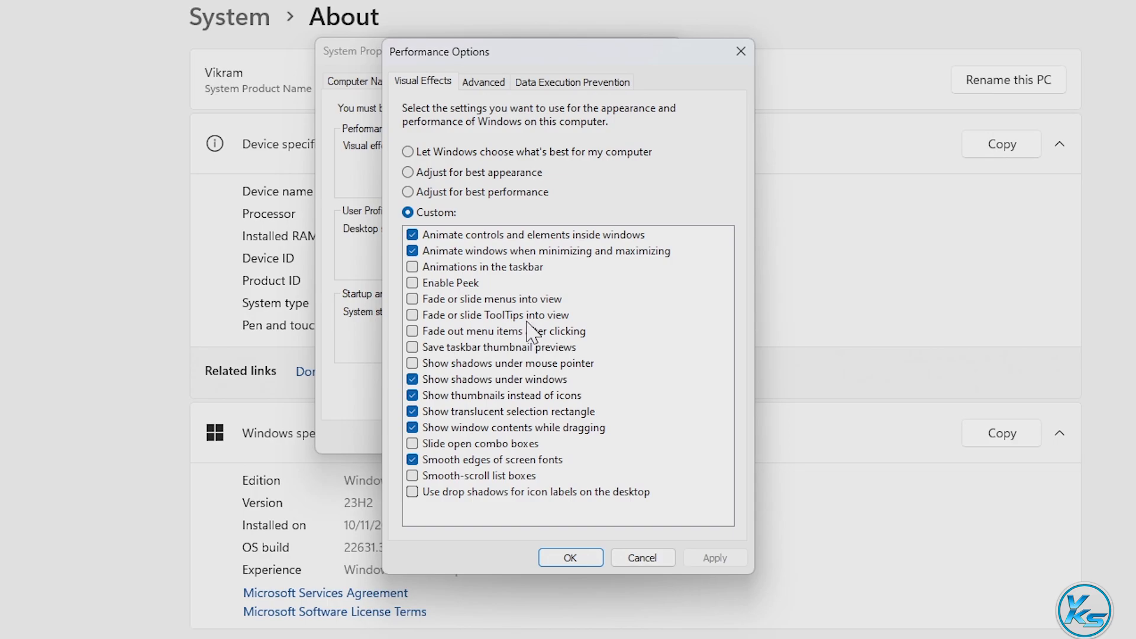
Step: In the Virtual Memory settings, turn off automatic paging file management for all drives and set drive E: to no paging file
{"action": "left_click", "coordinate": [484, 82]}
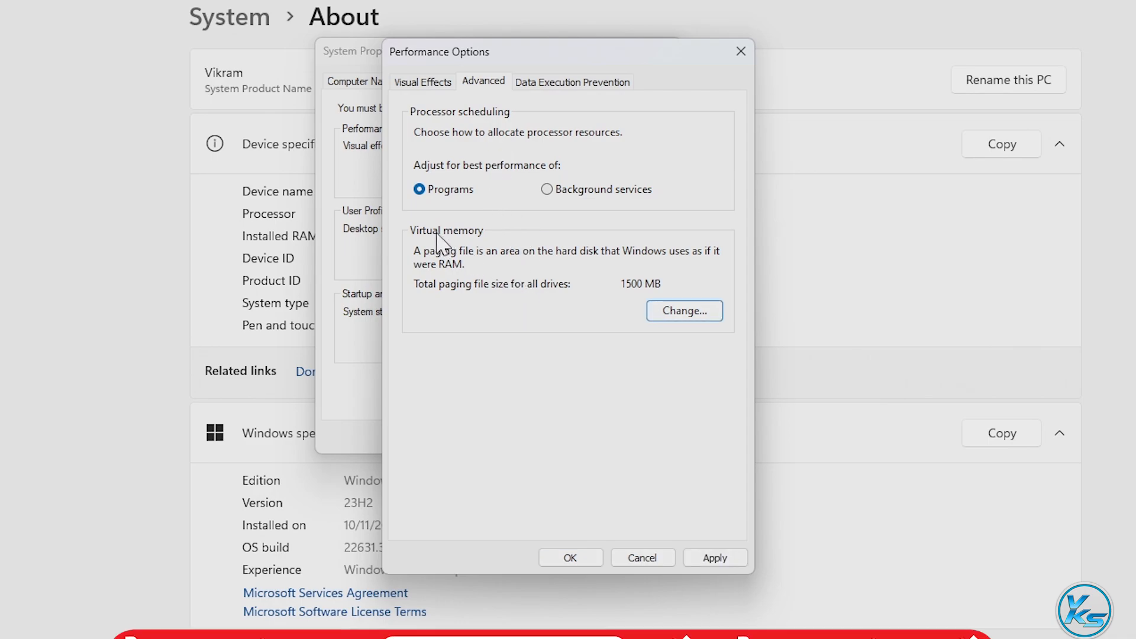
{"action": "left_click", "coordinate": [680, 317]}
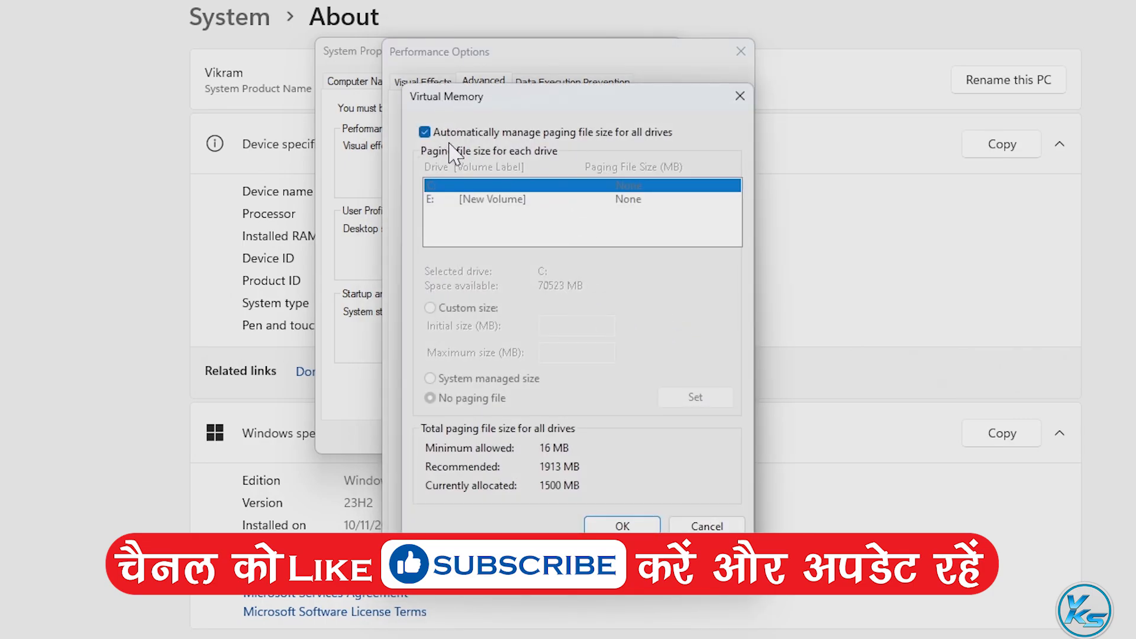
{"action": "left_click", "coordinate": [425, 133]}
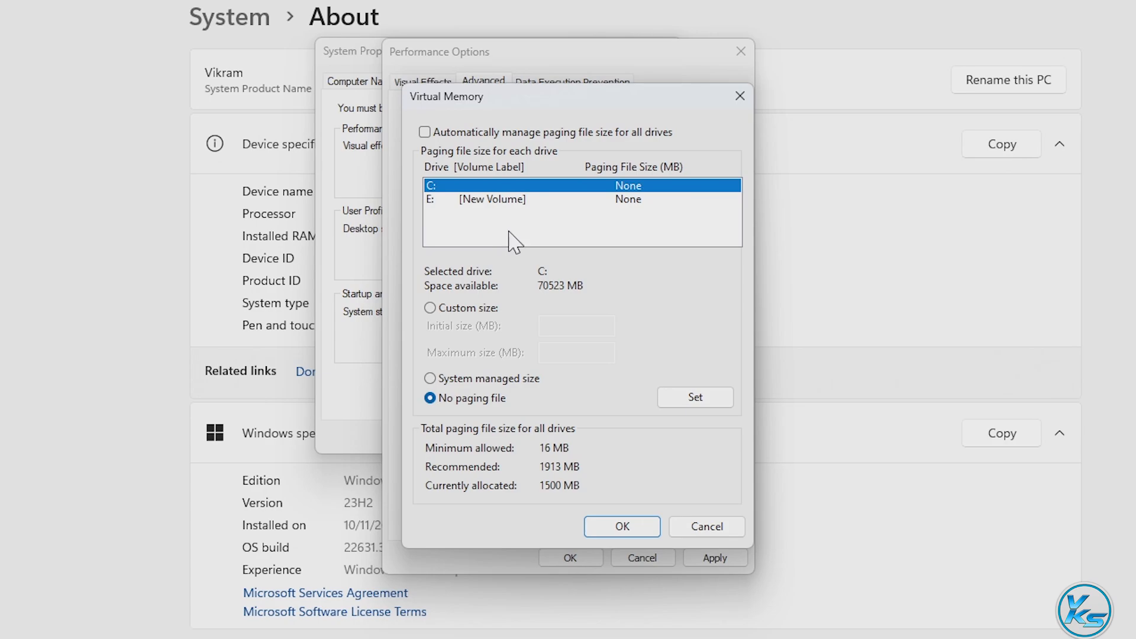
{"action": "left_click", "coordinate": [630, 200]}
{"action": "key", "text": "Up"}
{"action": "left_click", "coordinate": [619, 200]}
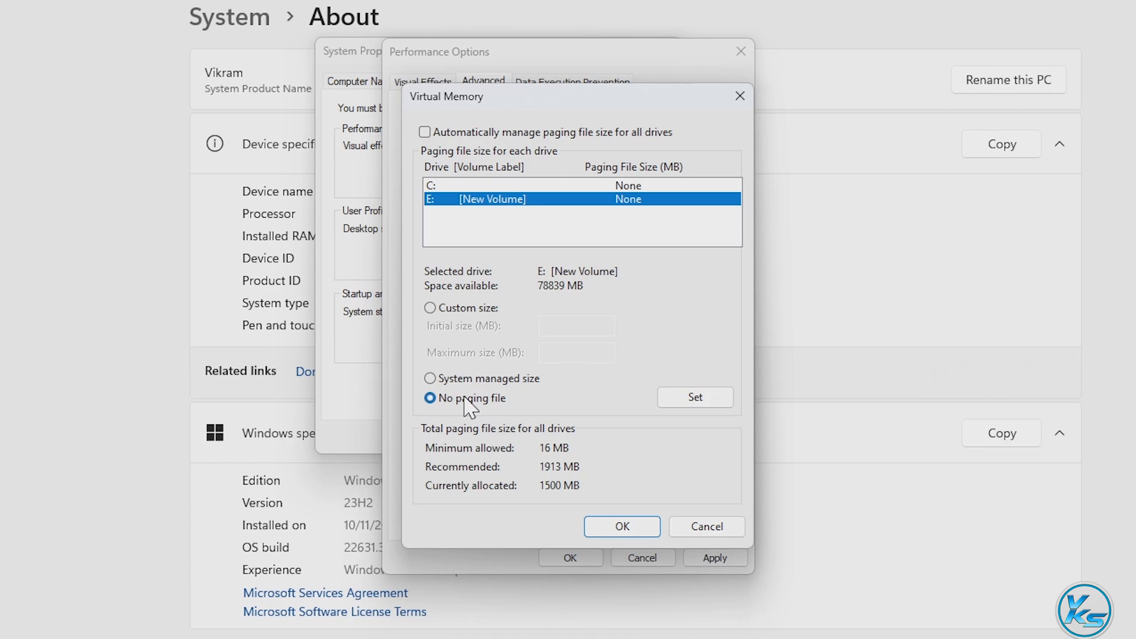
{"action": "left_click", "coordinate": [679, 406]}
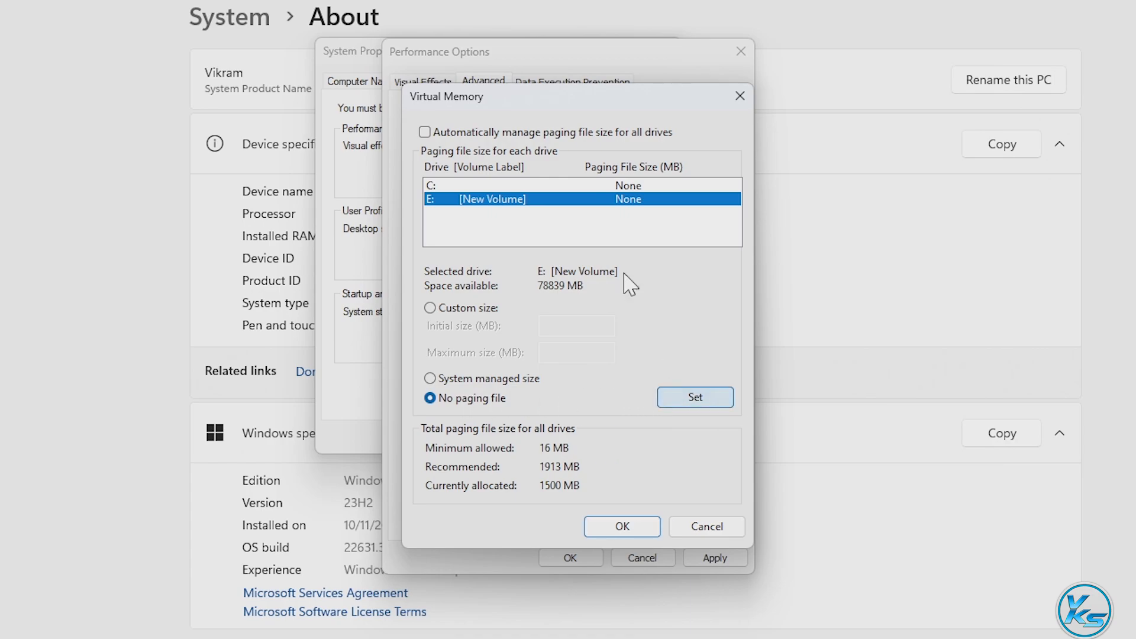
{"action": "left_click", "coordinate": [565, 186]}
{"action": "left_click", "coordinate": [521, 202]}
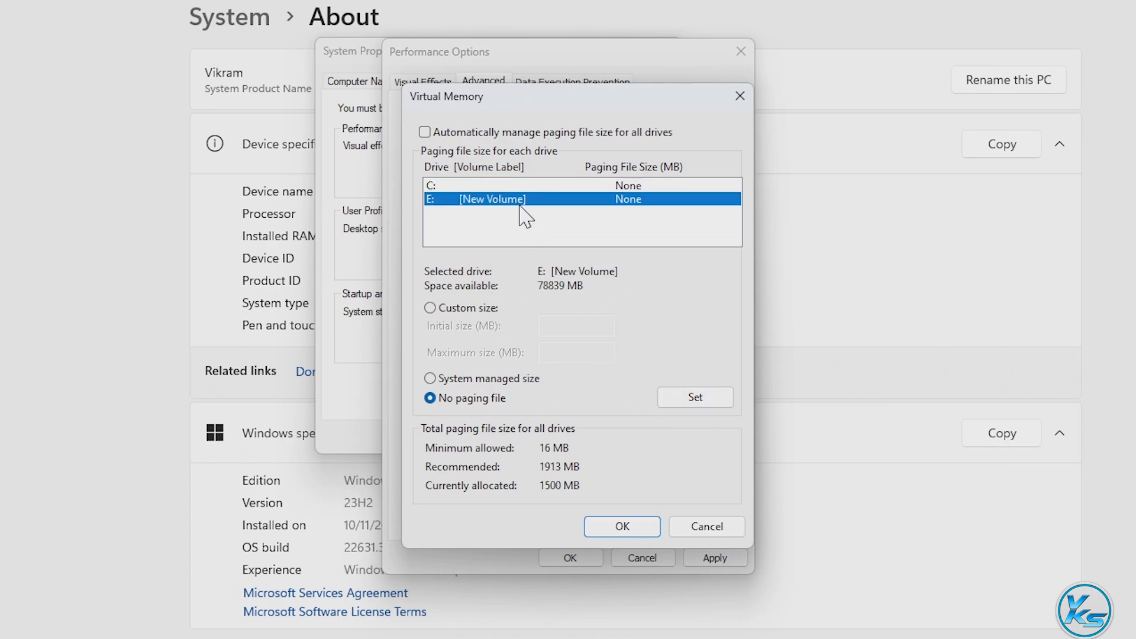
{"action": "left_click", "coordinate": [697, 400]}
Step: Give drive C: a custom paging file with an initial size of 1500 MB and a maximum of 1913 MB, and apply it
{"action": "left_click", "coordinate": [577, 187]}
{"action": "left_click", "coordinate": [581, 201]}
{"action": "left_click", "coordinate": [550, 186]}
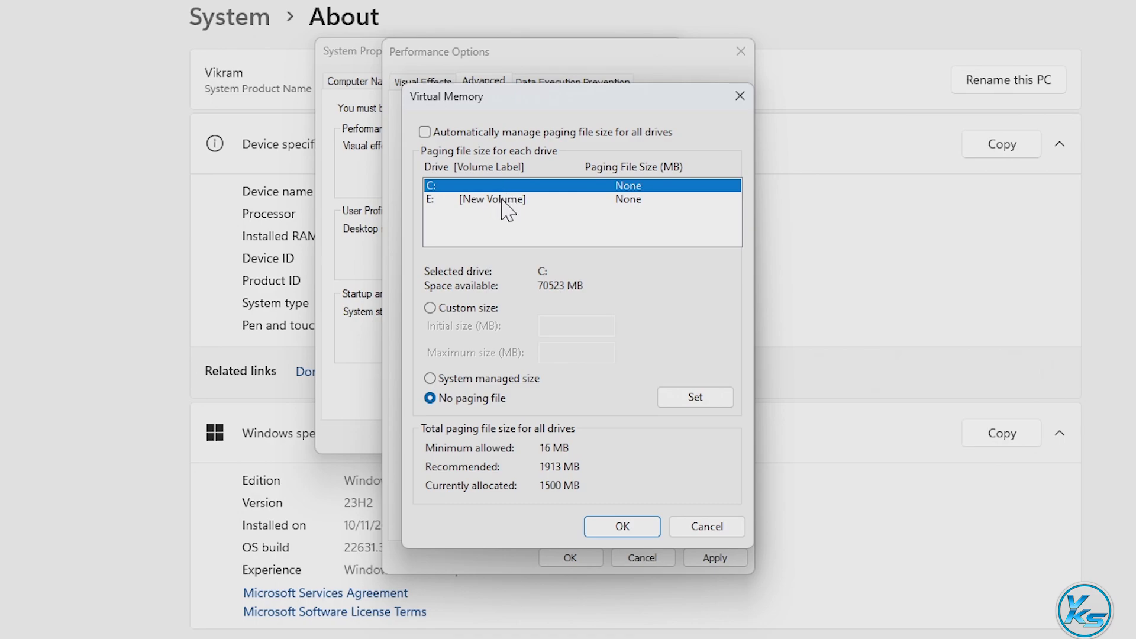
{"action": "left_click", "coordinate": [431, 309]}
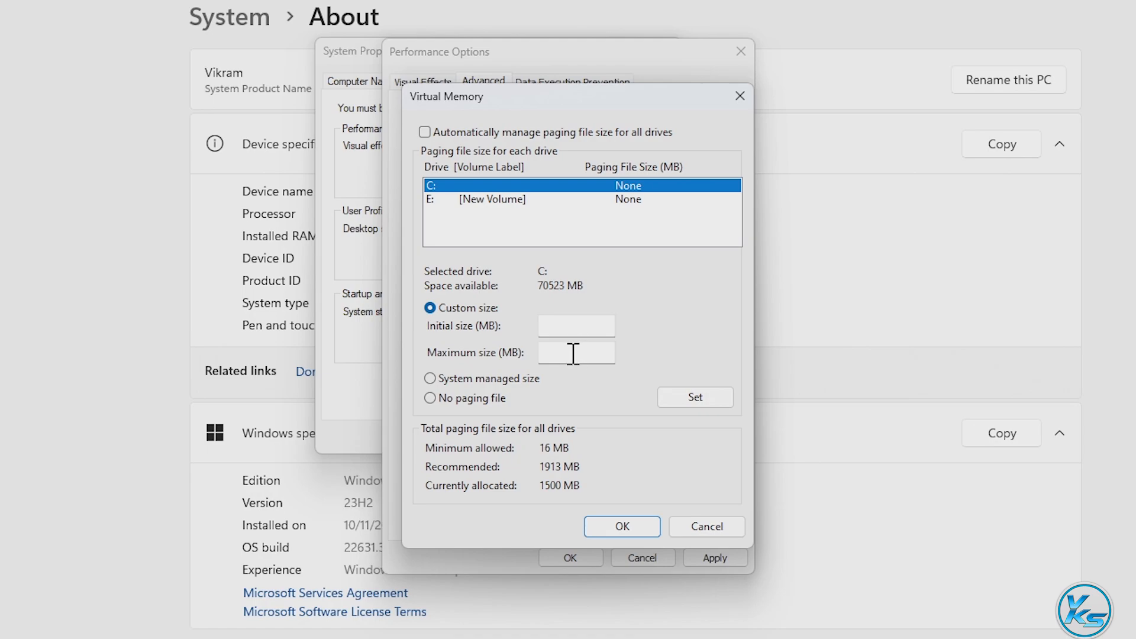
{"action": "type", "text": "1913"}
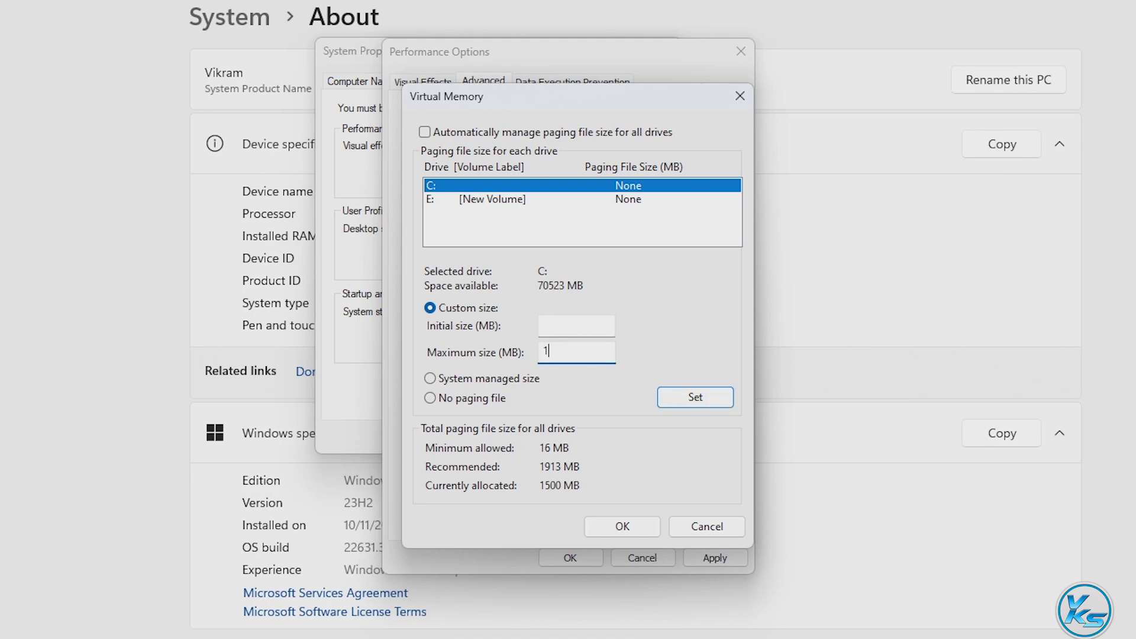
{"action": "left_click", "coordinate": [588, 326]}
{"action": "left_click", "coordinate": [700, 397]}
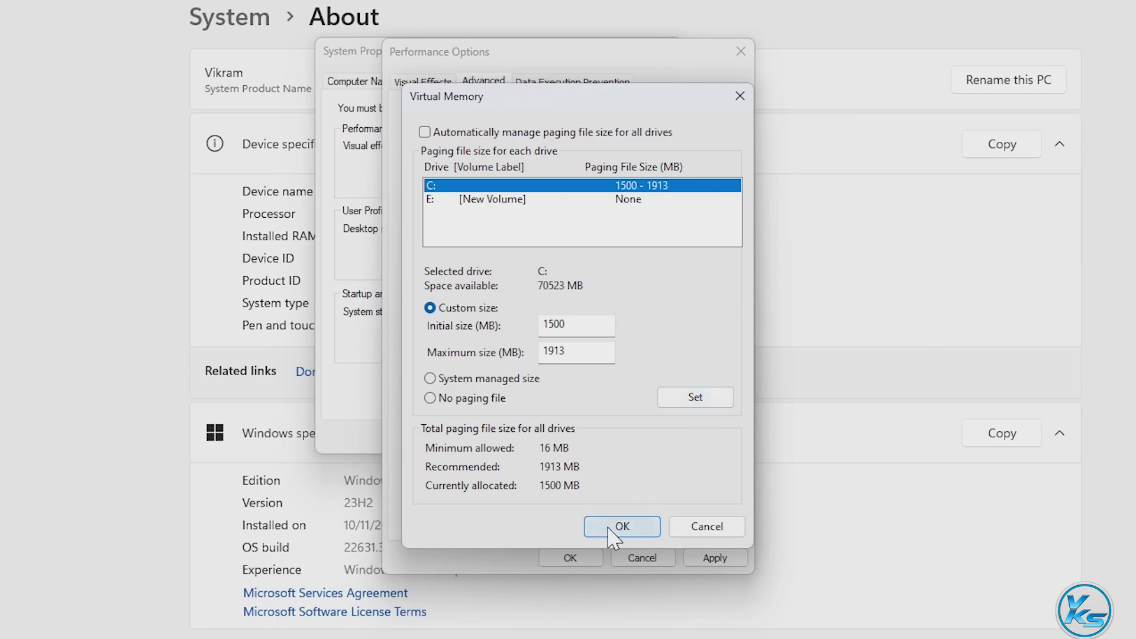
{"action": "left_click", "coordinate": [614, 531]}
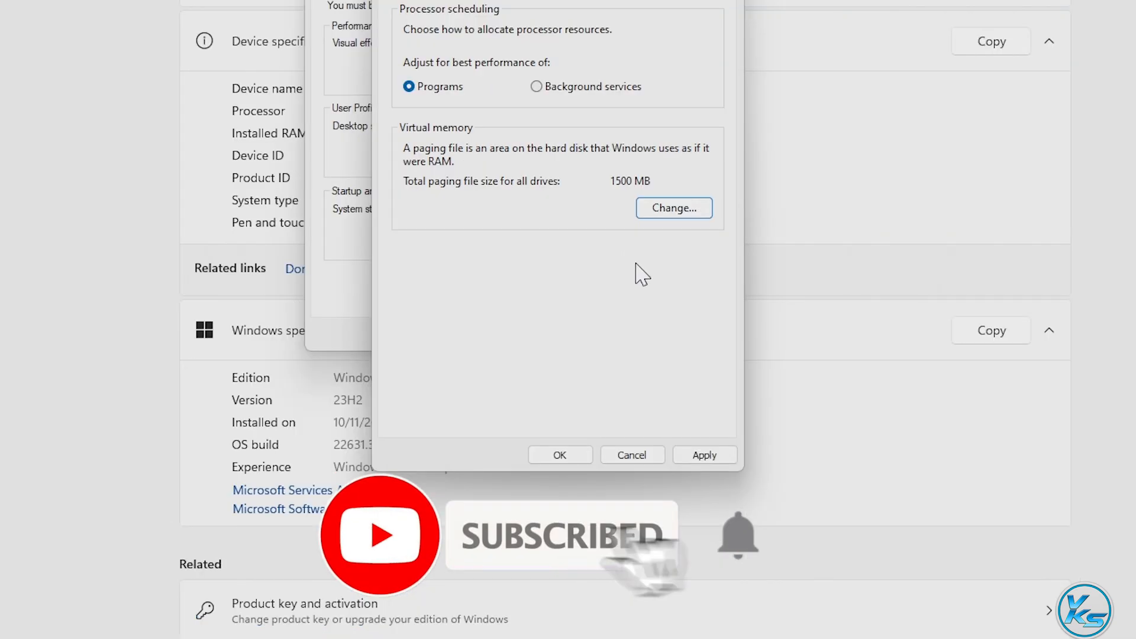
{"action": "left_click", "coordinate": [701, 457]}
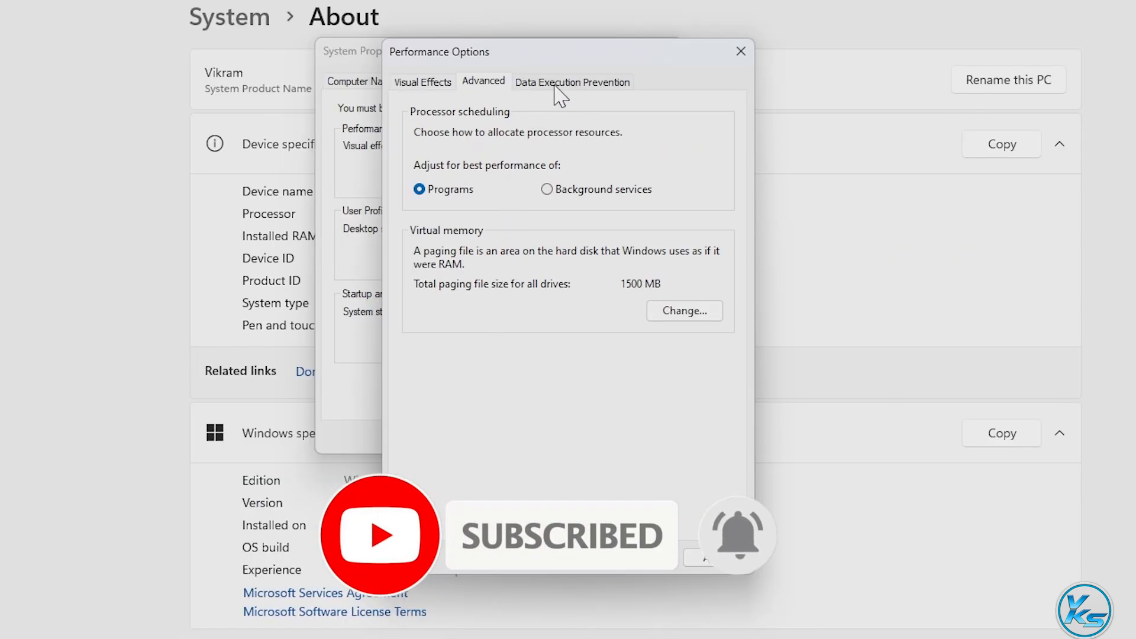
Step: Set Data Execution Prevention to essential Windows programs and services only, then apply and close the Performance Options
{"action": "left_click", "coordinate": [535, 83]}
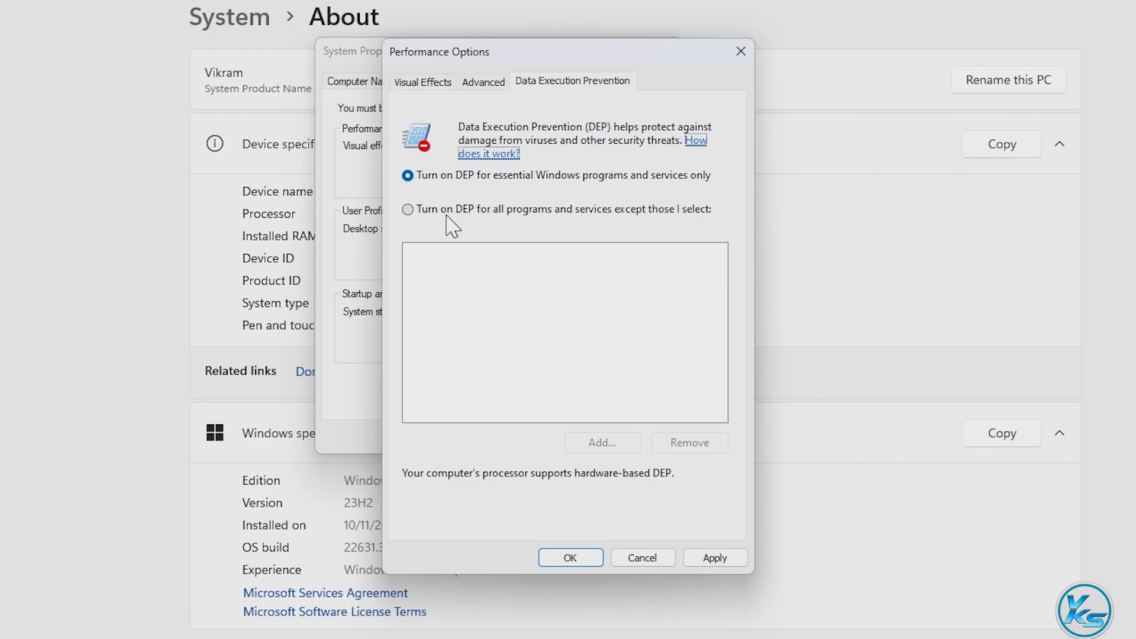
{"action": "left_click", "coordinate": [416, 181]}
{"action": "left_click", "coordinate": [715, 559]}
{"action": "left_click", "coordinate": [571, 558]}
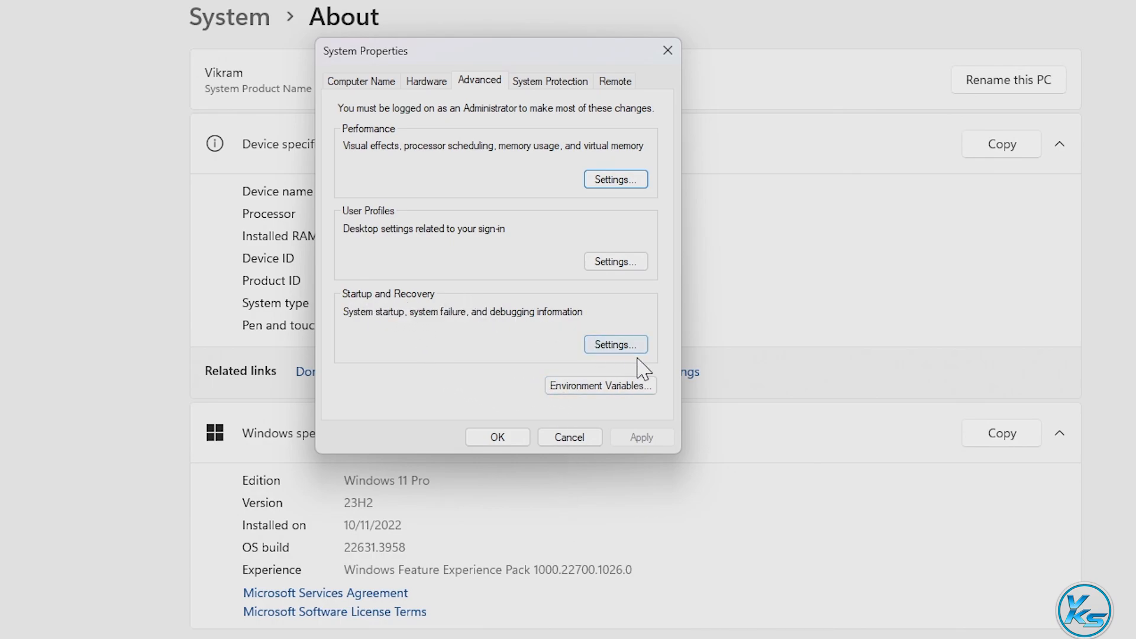
Step: In Startup and Recovery, keep Windows 11 as the default operating system and turn off the display time for the operating system list
{"action": "left_click", "coordinate": [610, 345]}
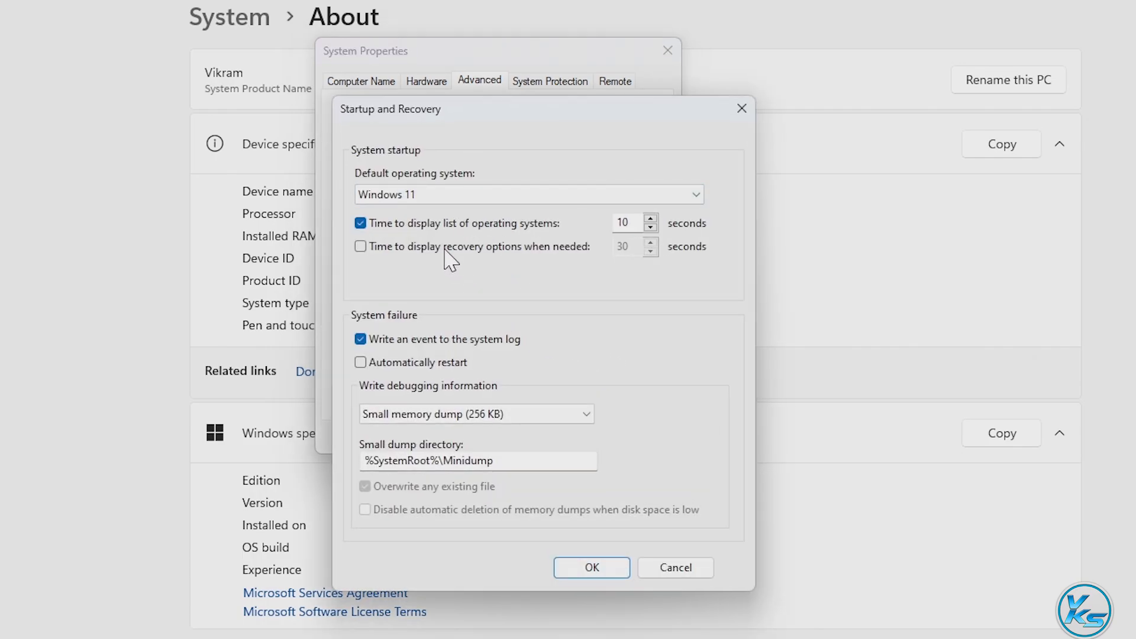
{"action": "left_click", "coordinate": [361, 224]}
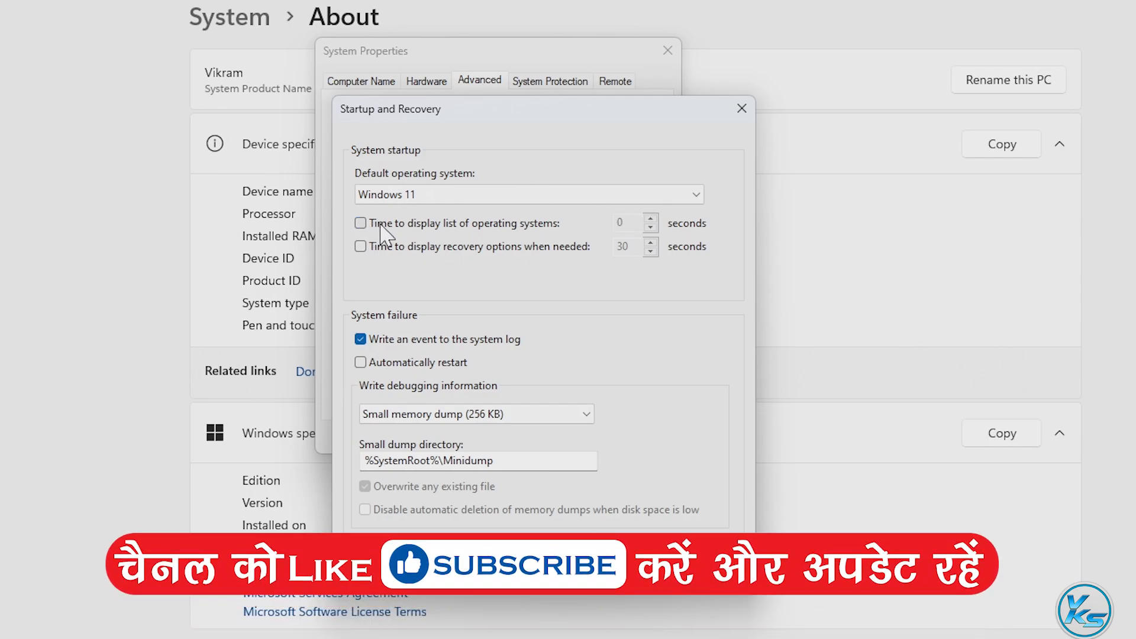
{"action": "left_click", "coordinate": [481, 194]}
{"action": "left_click", "coordinate": [482, 194]}
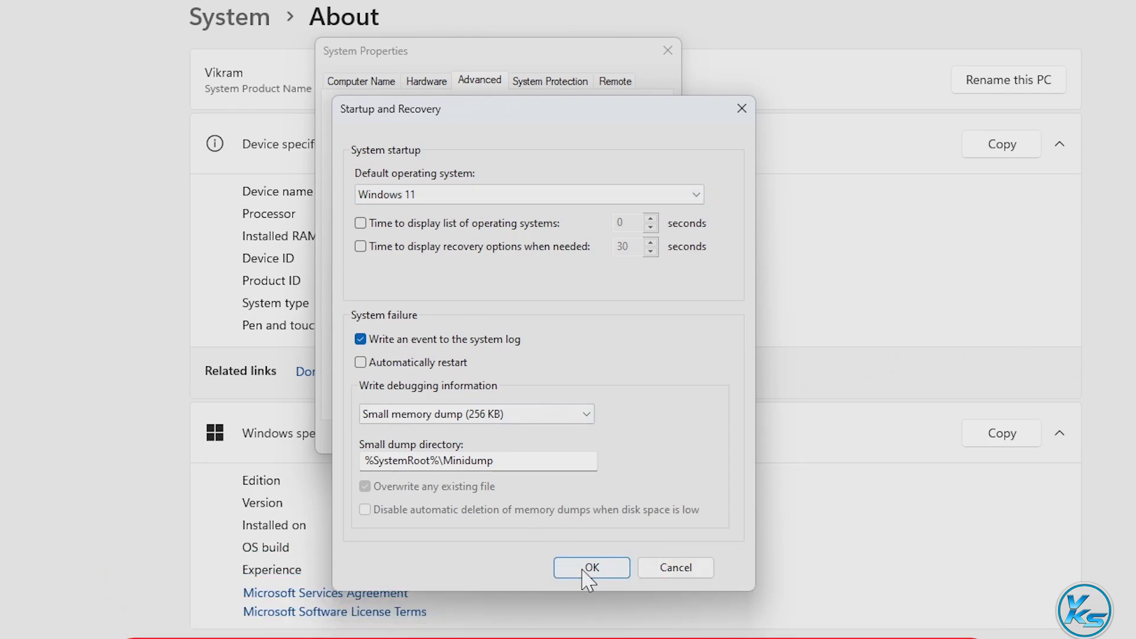
{"action": "left_click", "coordinate": [592, 568]}
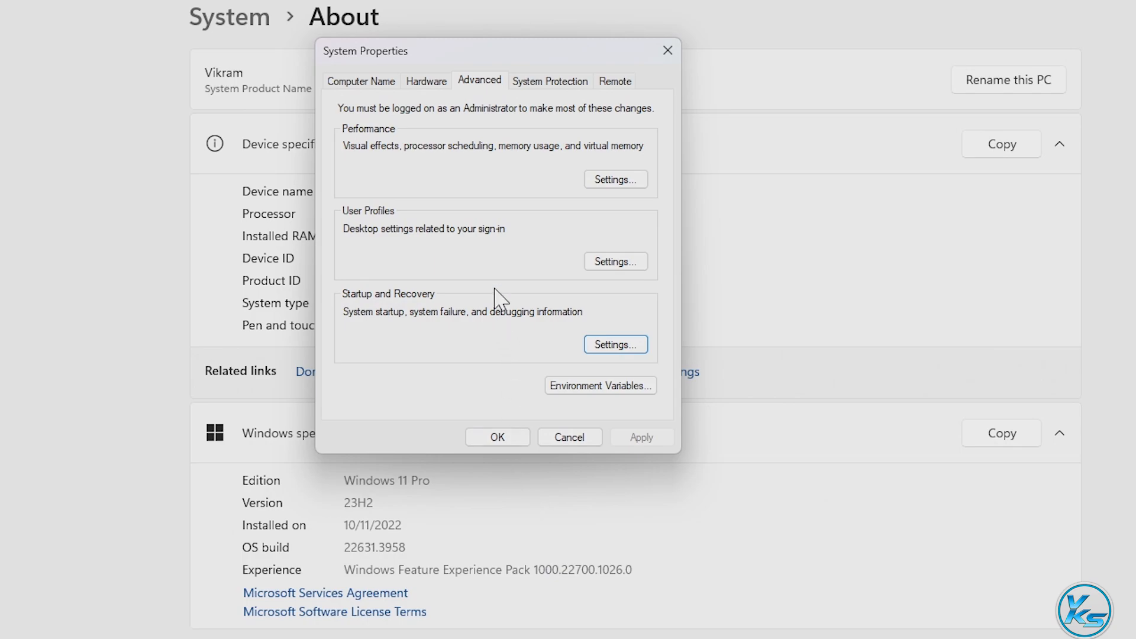
Step: Disallow remote control and Remote Assistance connections to this computer, apply the changes, postpone the restart and close Settings
{"action": "left_click", "coordinate": [616, 82]}
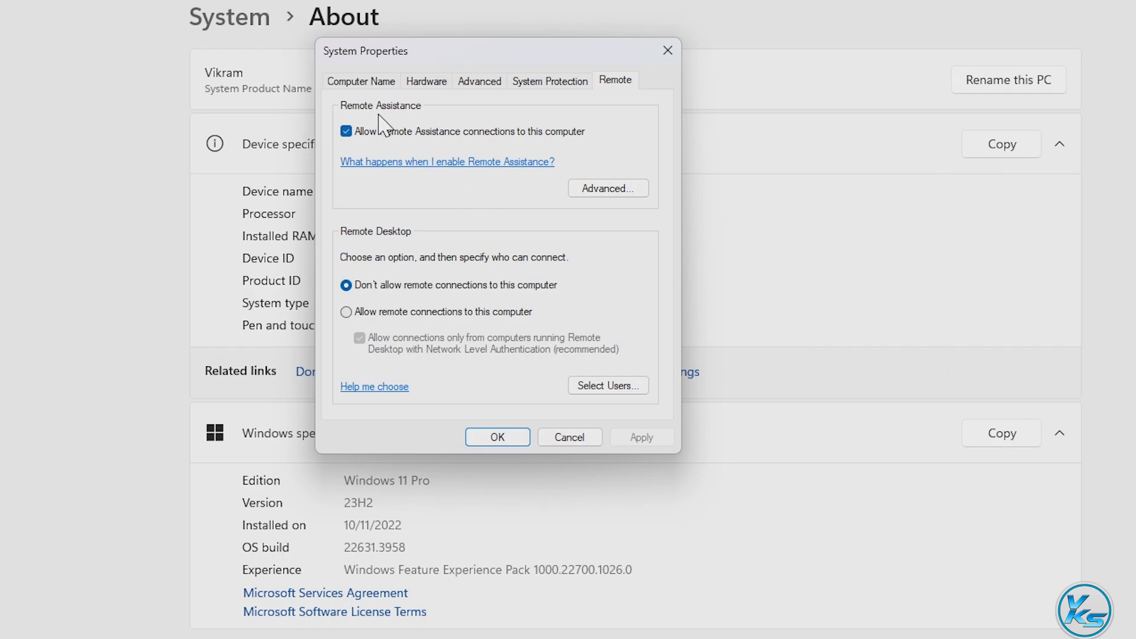
{"action": "left_click", "coordinate": [602, 190]}
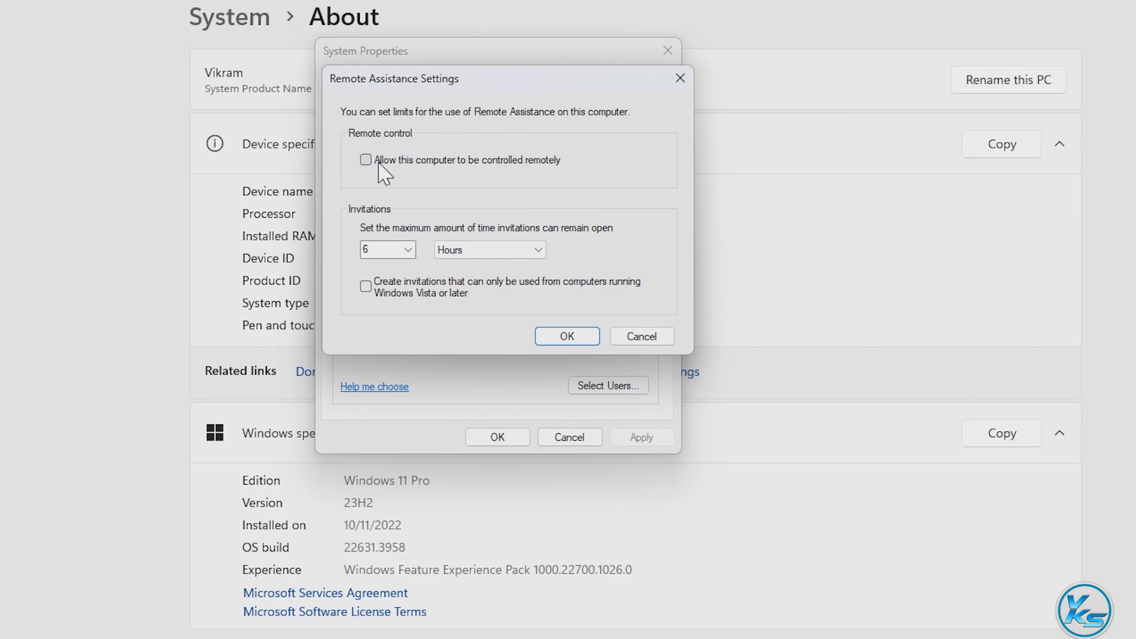
{"action": "left_click", "coordinate": [567, 337]}
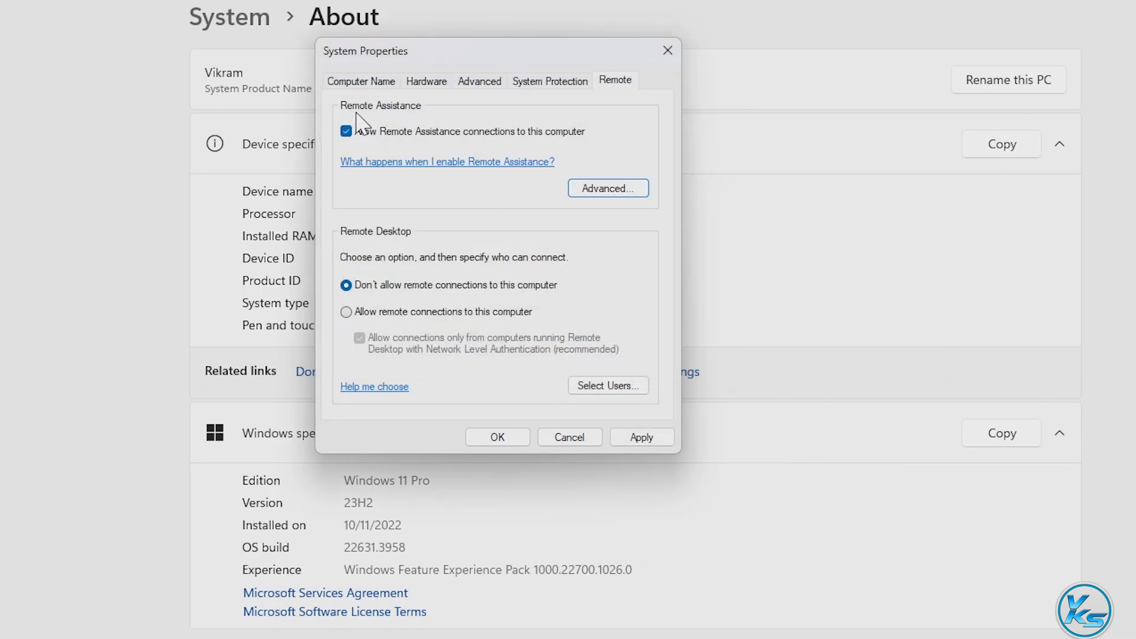
{"action": "left_click", "coordinate": [348, 131]}
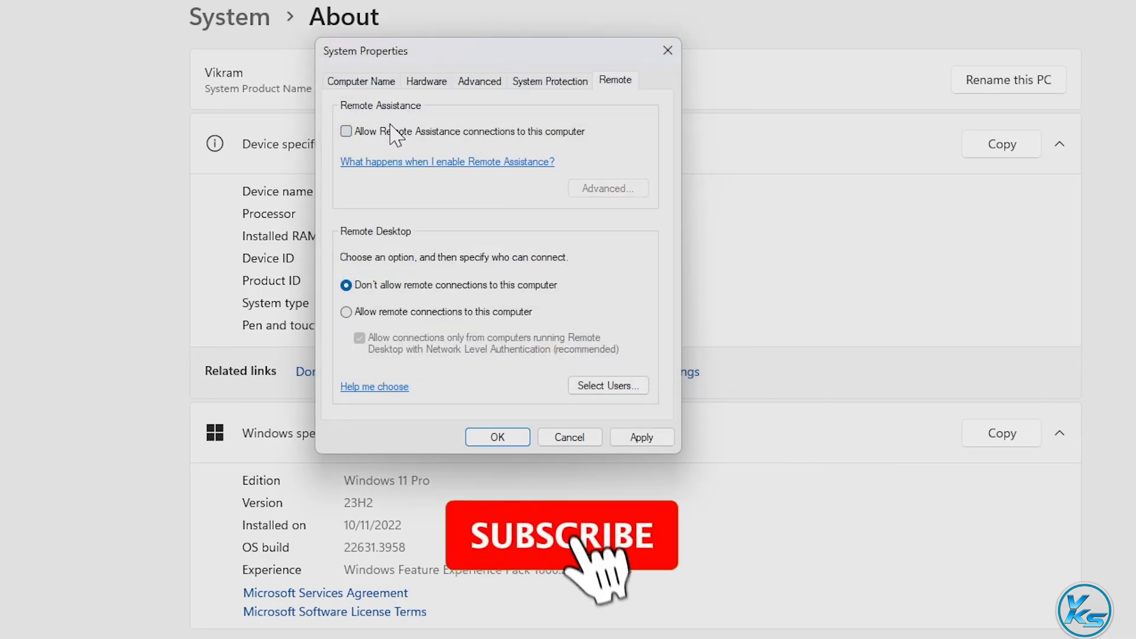
{"action": "left_click", "coordinate": [641, 439]}
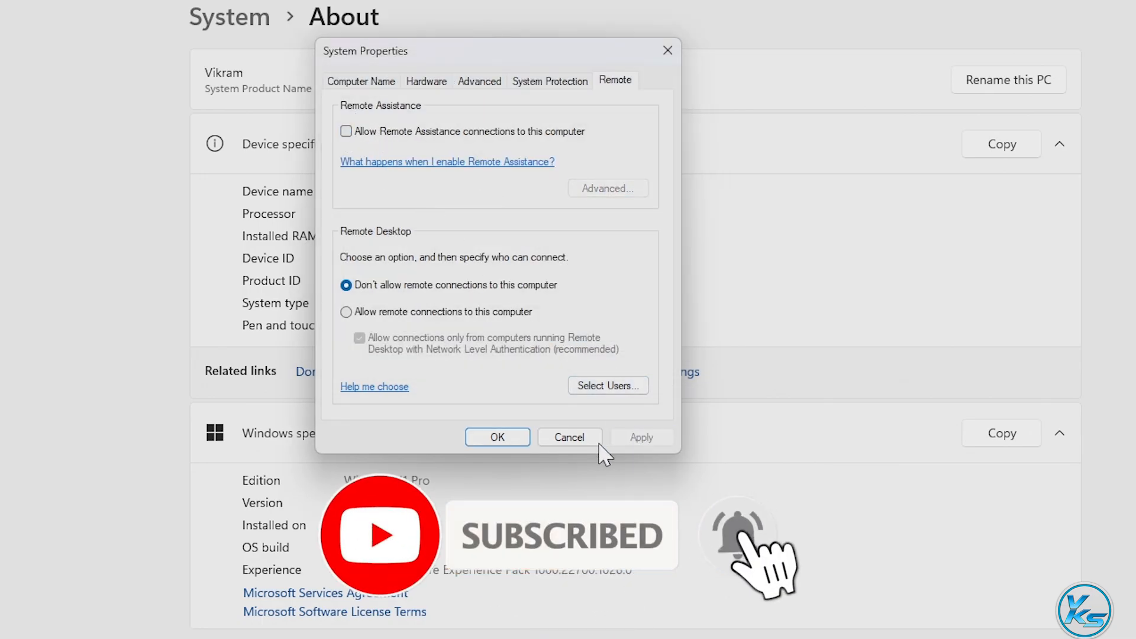
{"action": "left_click", "coordinate": [507, 442]}
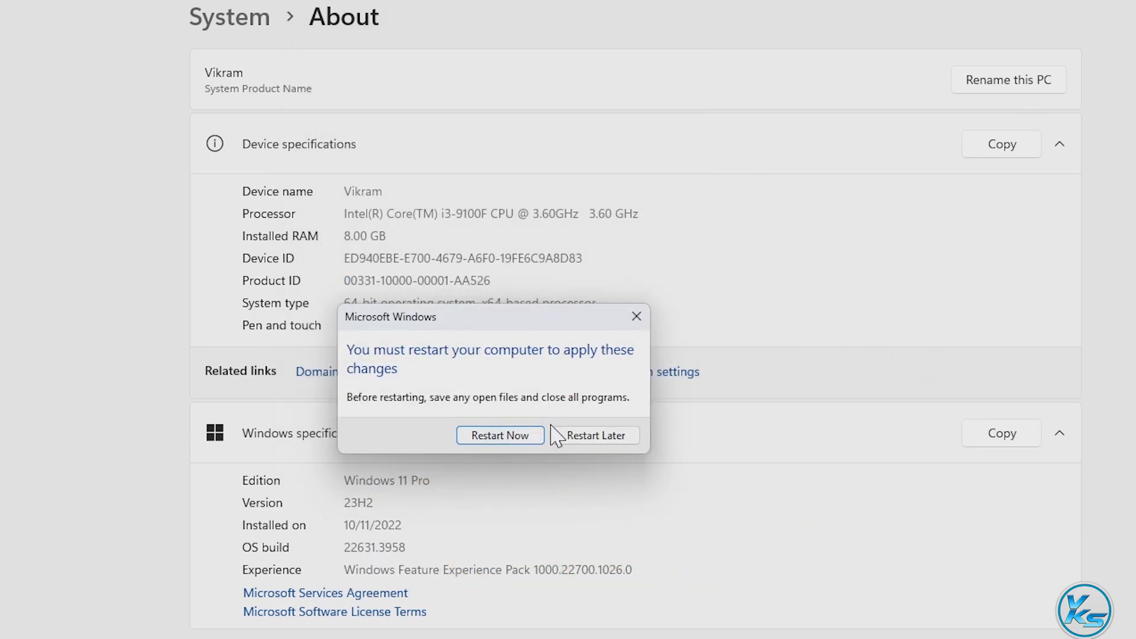
{"action": "left_click", "coordinate": [587, 436]}
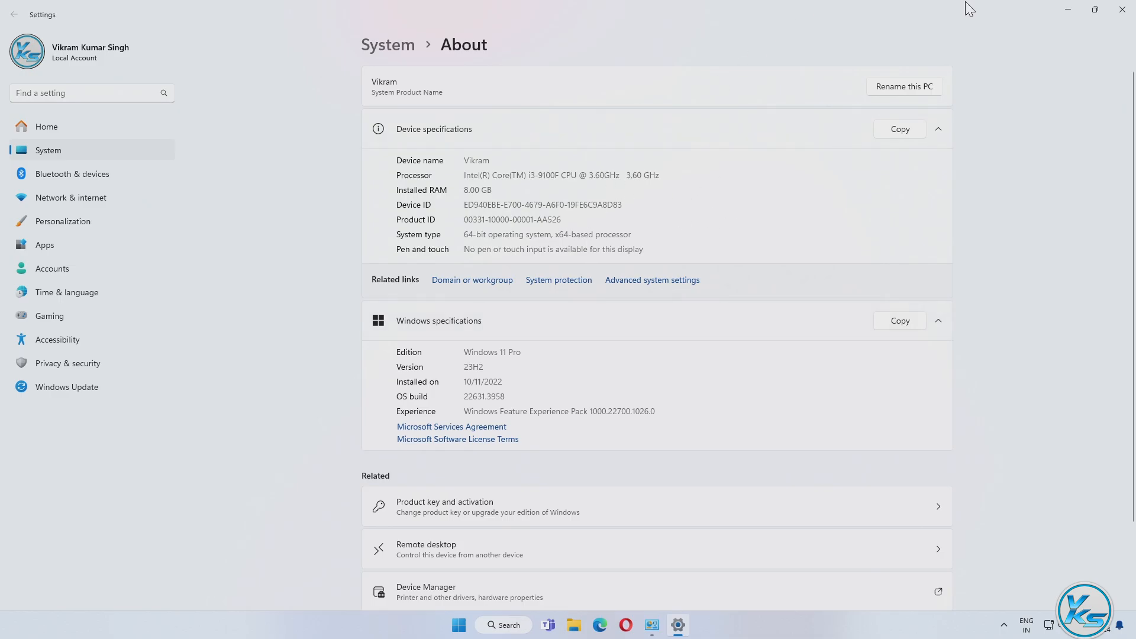
{"action": "left_click", "coordinate": [1122, 10]}
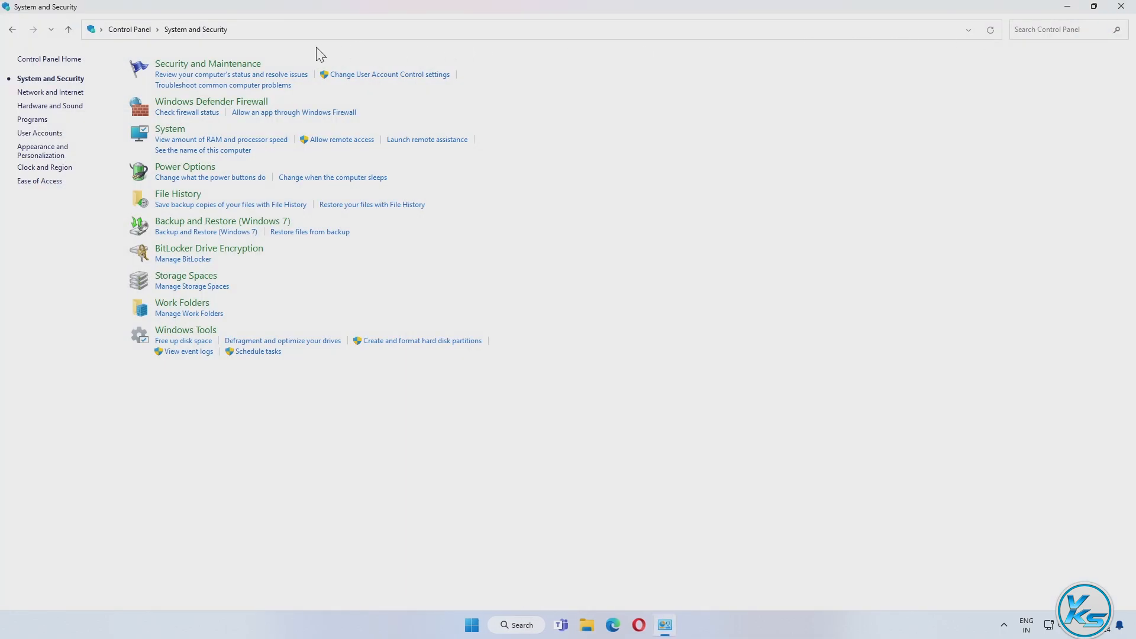
Step: In the Control Panel's Ease of Access Center, turn off always reading the quick access section aloud and always scanning it
{"action": "left_click", "coordinate": [131, 29]}
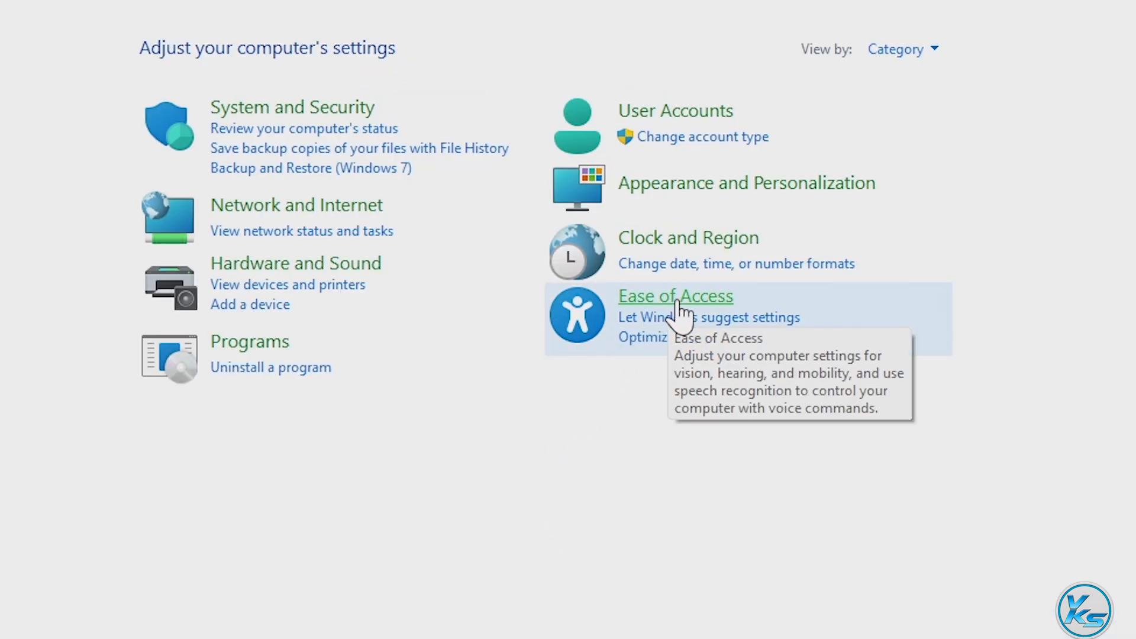
{"action": "left_click", "coordinate": [679, 302]}
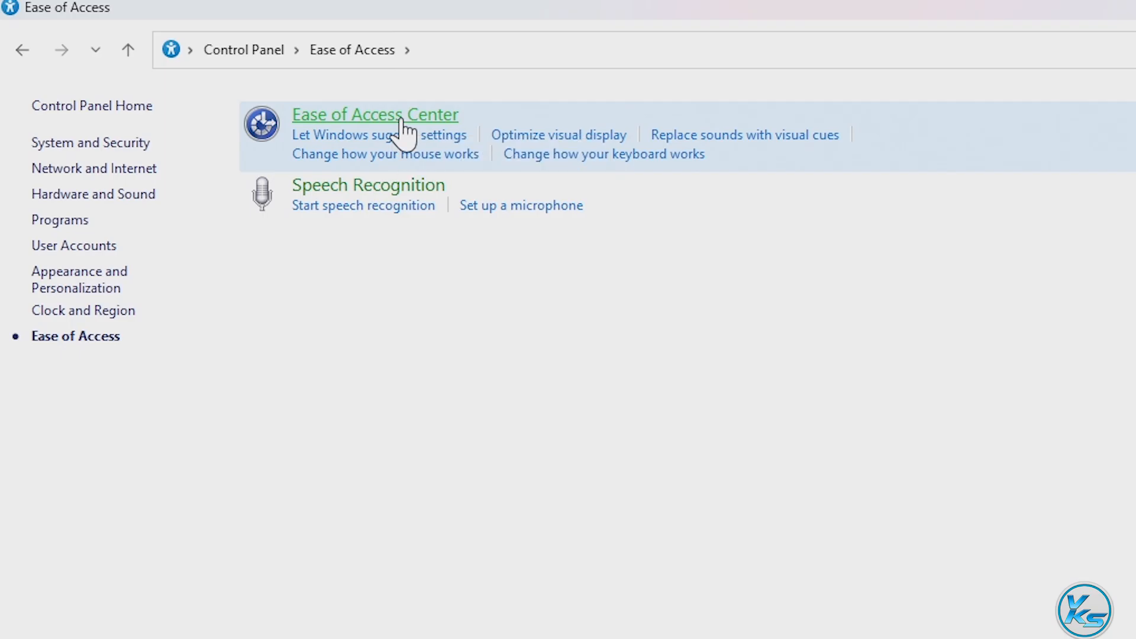
{"action": "left_click", "coordinate": [402, 118]}
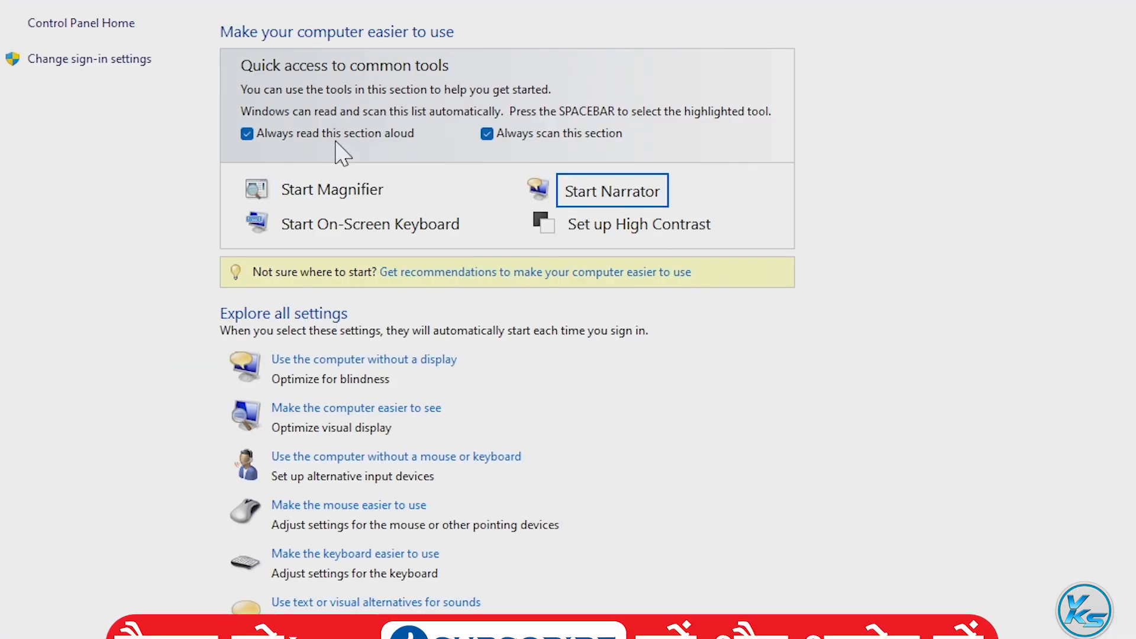
{"action": "left_click", "coordinate": [254, 136]}
{"action": "left_click", "coordinate": [487, 135]}
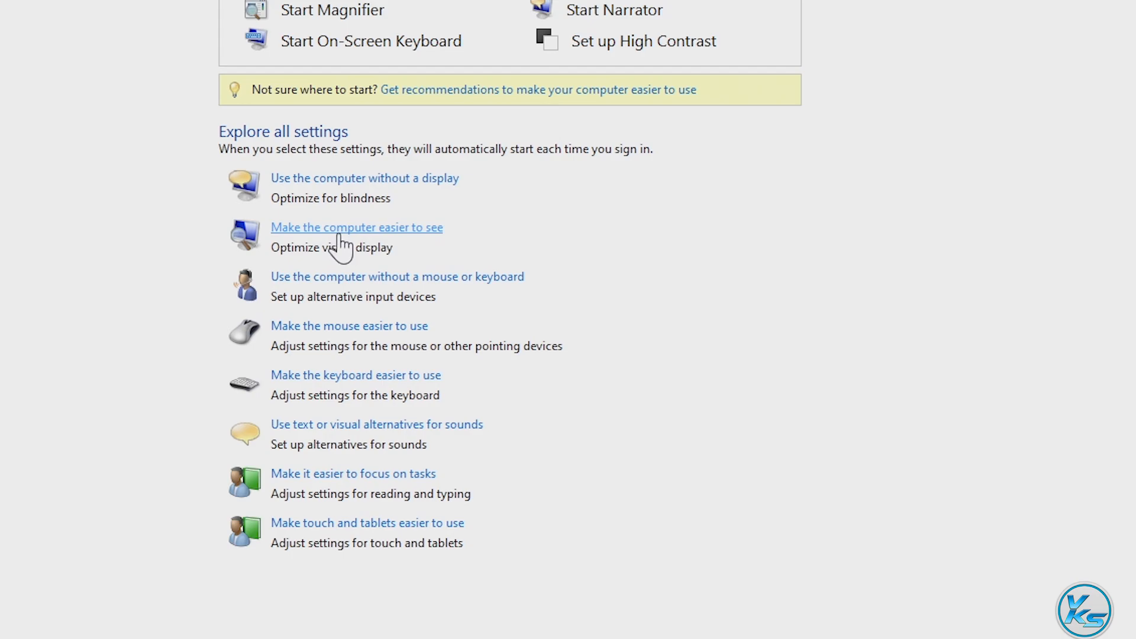
Step: In the settings that make the computer easier to see, turn off the keyboard shortcut for High Contrast
{"action": "left_click", "coordinate": [340, 234]}
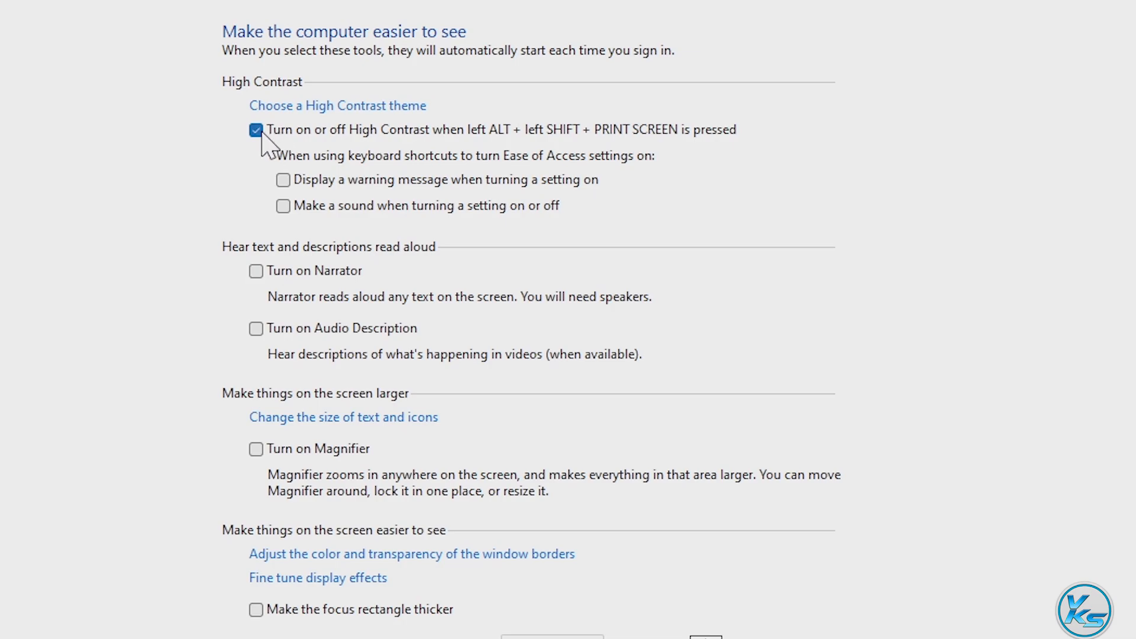
{"action": "left_click", "coordinate": [256, 131]}
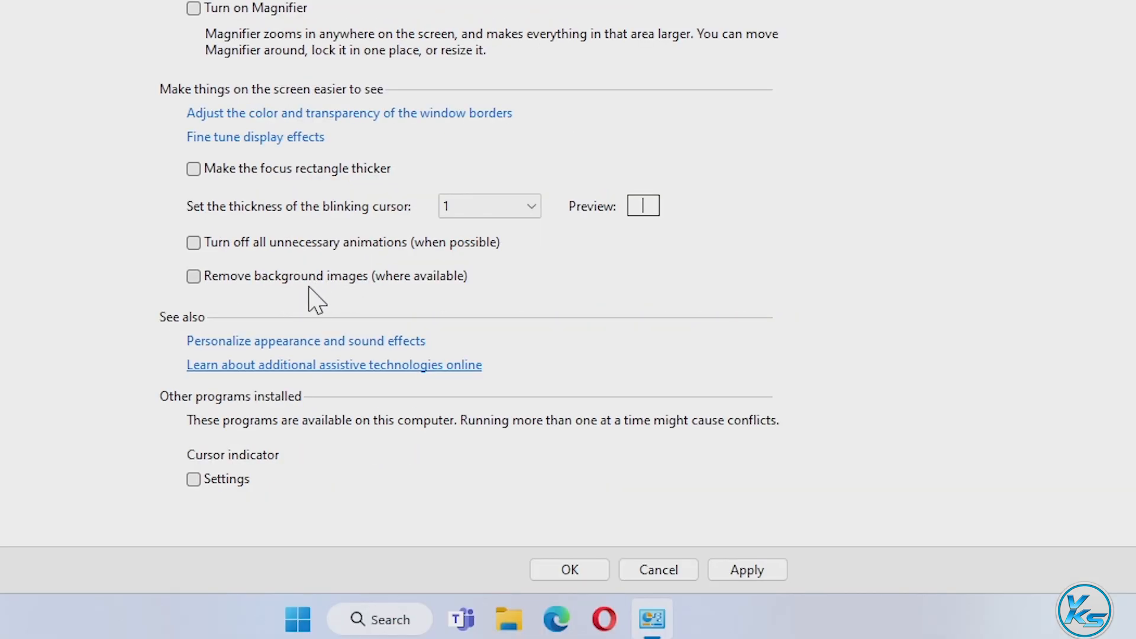
{"action": "left_click", "coordinate": [198, 246]}
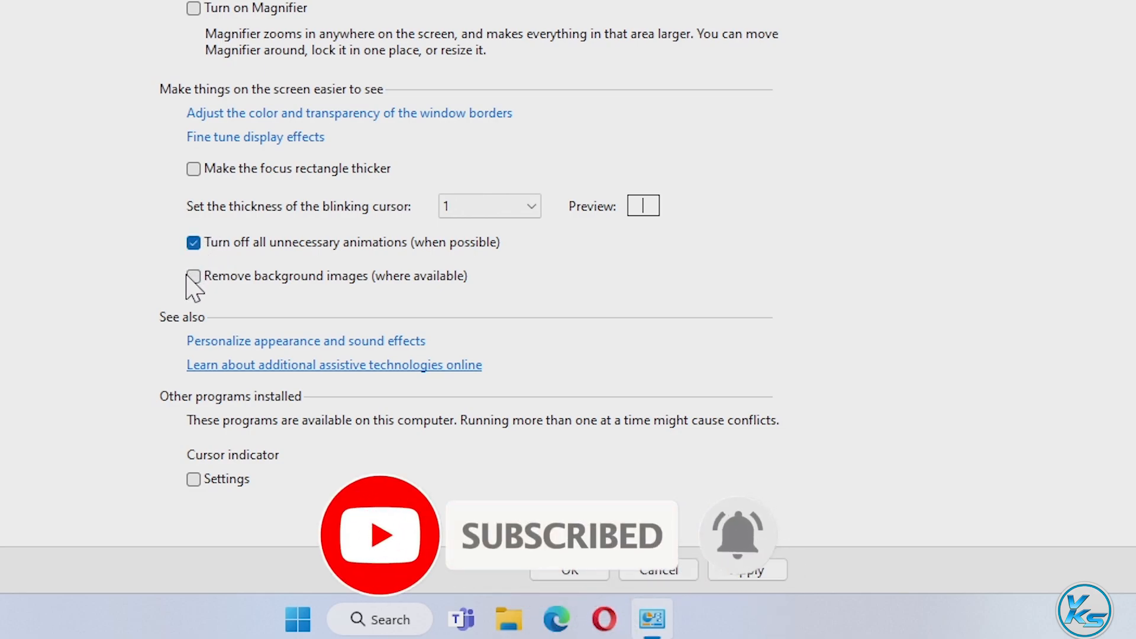
{"action": "left_click", "coordinate": [193, 278]}
{"action": "left_click", "coordinate": [195, 246]}
{"action": "left_click", "coordinate": [192, 277]}
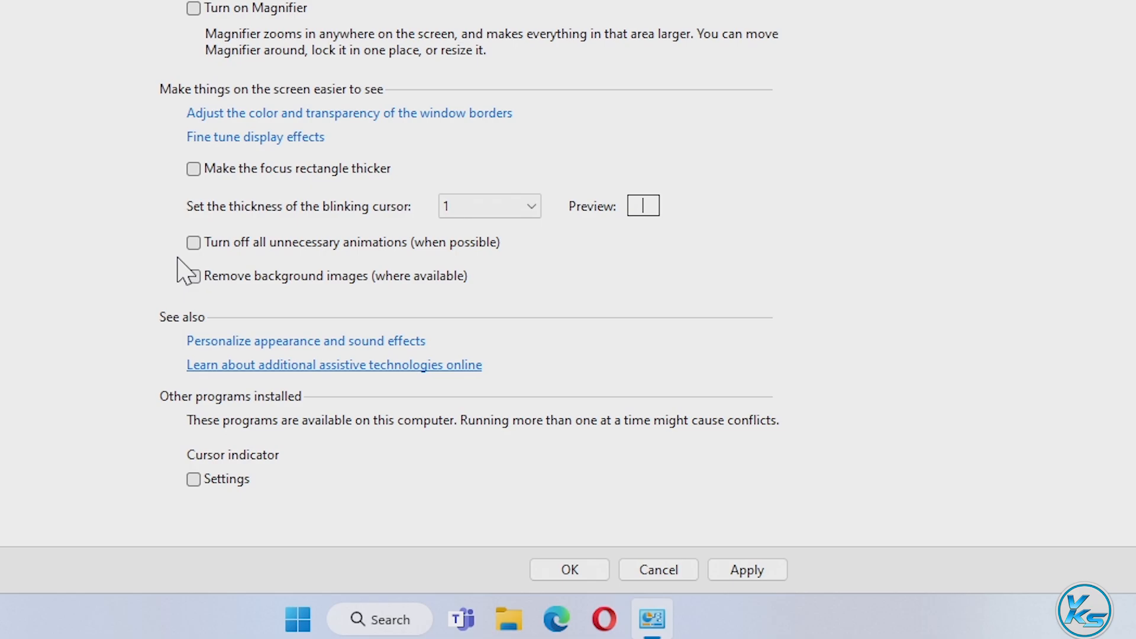
Step: Apply the settings that make the computer easier to see and return to the Ease of Access Center
{"action": "left_click", "coordinate": [740, 578]}
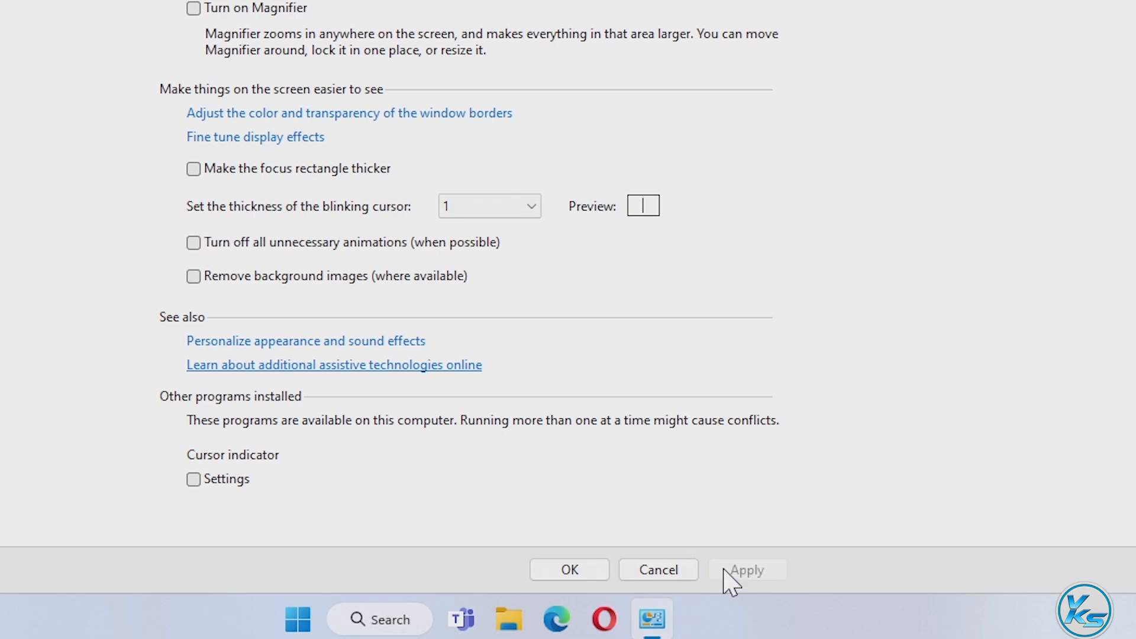
{"action": "left_click", "coordinate": [565, 576]}
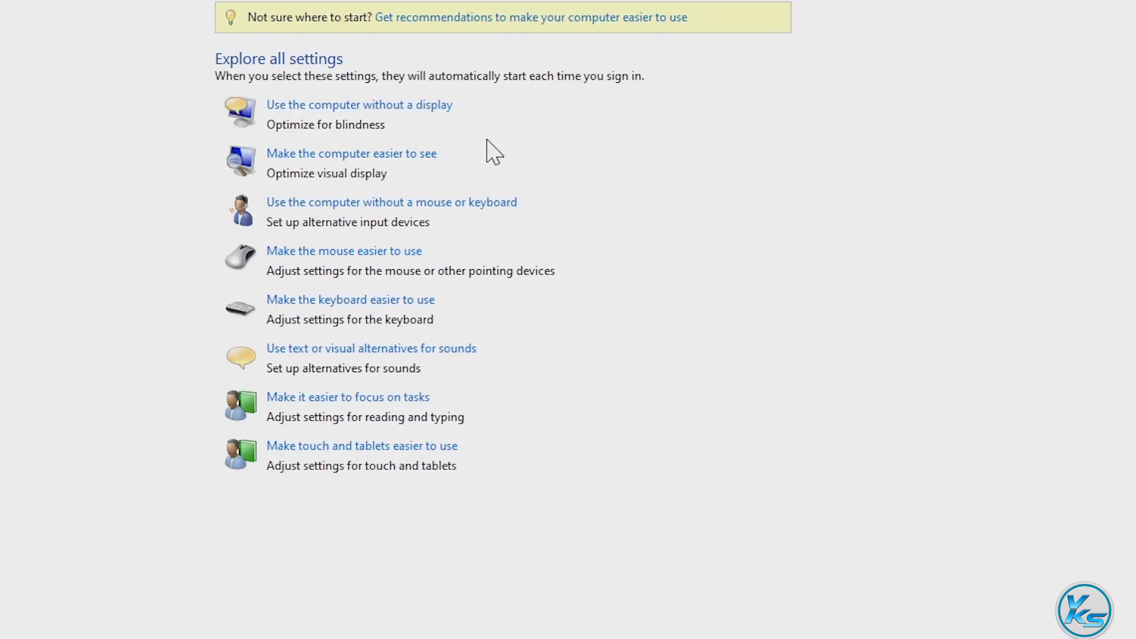
Step: In the Mouse Keys setup, use Mouse Keys when NUM LOCK is off, hide their taskbar icon, and apply the changes
{"action": "left_click", "coordinate": [349, 302]}
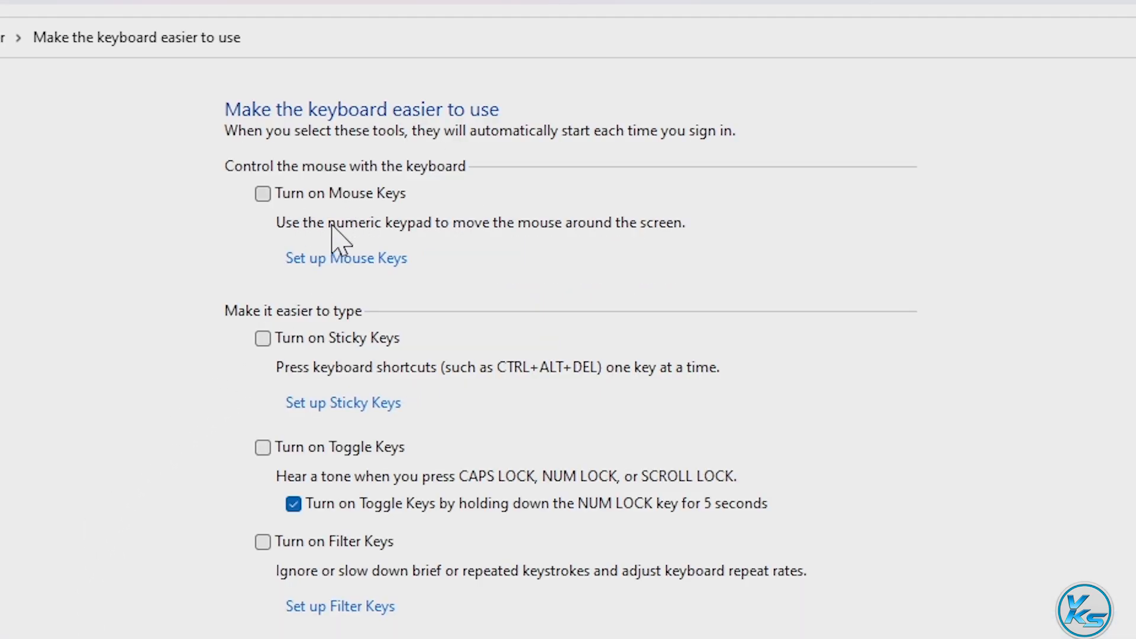
{"action": "left_click", "coordinate": [335, 261]}
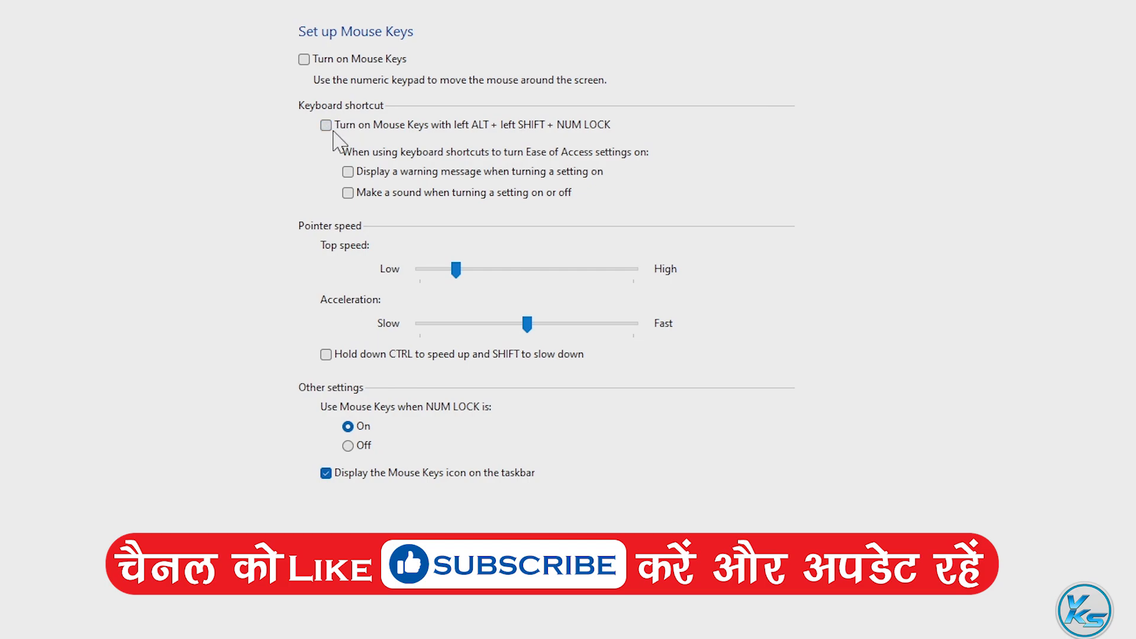
{"action": "left_click", "coordinate": [349, 446]}
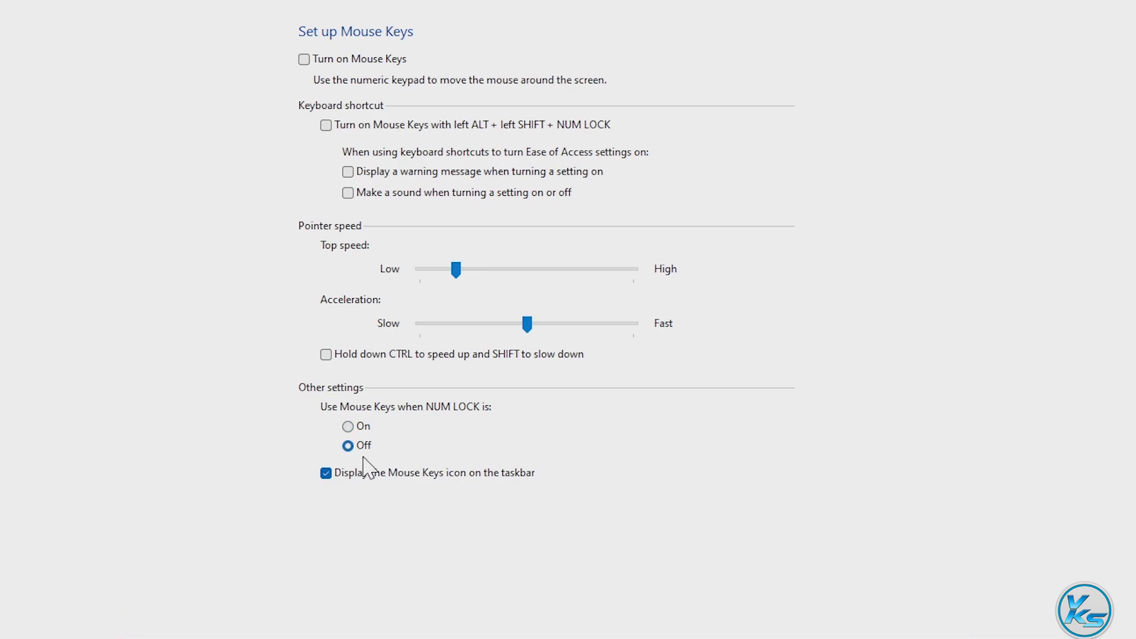
{"action": "left_click", "coordinate": [326, 474]}
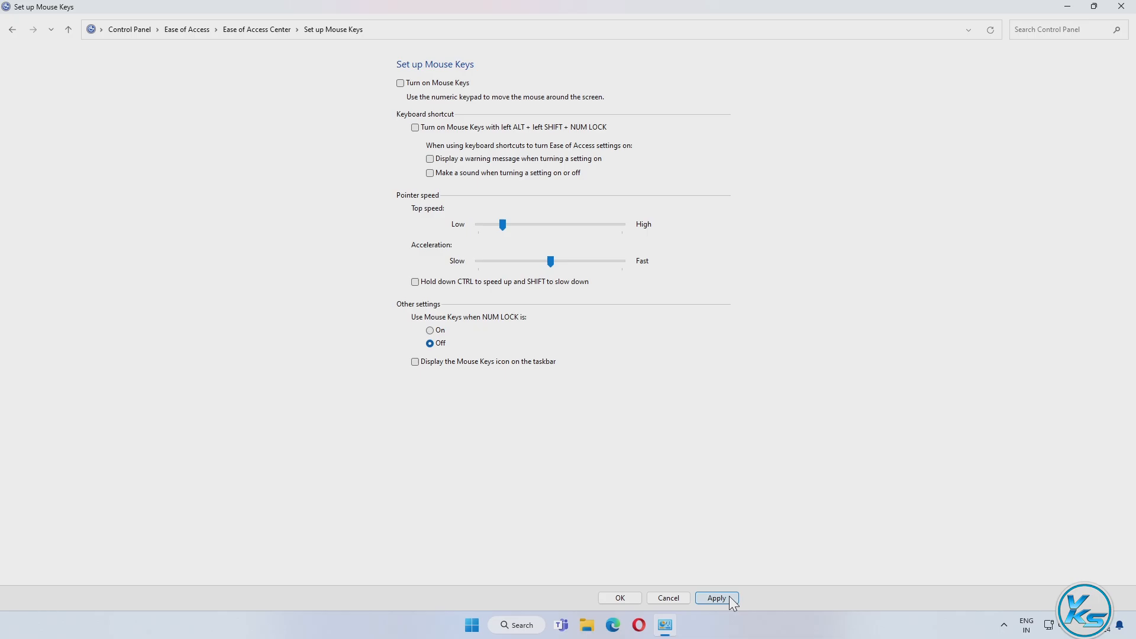
{"action": "left_click", "coordinate": [730, 598]}
{"action": "left_click", "coordinate": [621, 599]}
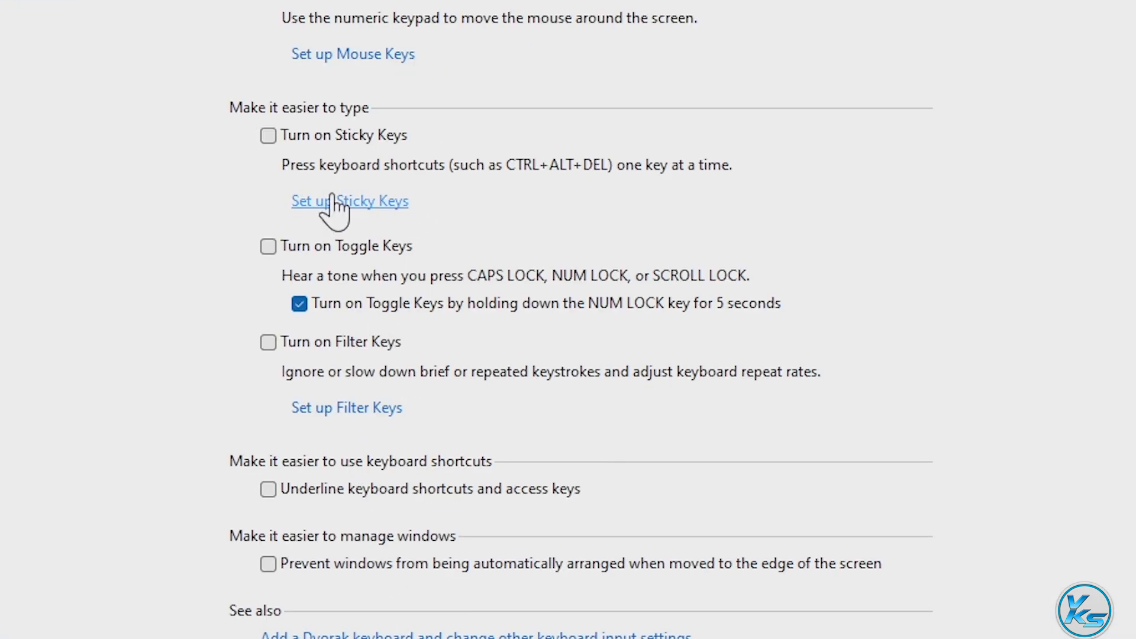
Step: In the Sticky Keys setup, leave every option off, including the modifier key sound and taskbar icon, and confirm the settings
{"action": "left_click", "coordinate": [340, 203]}
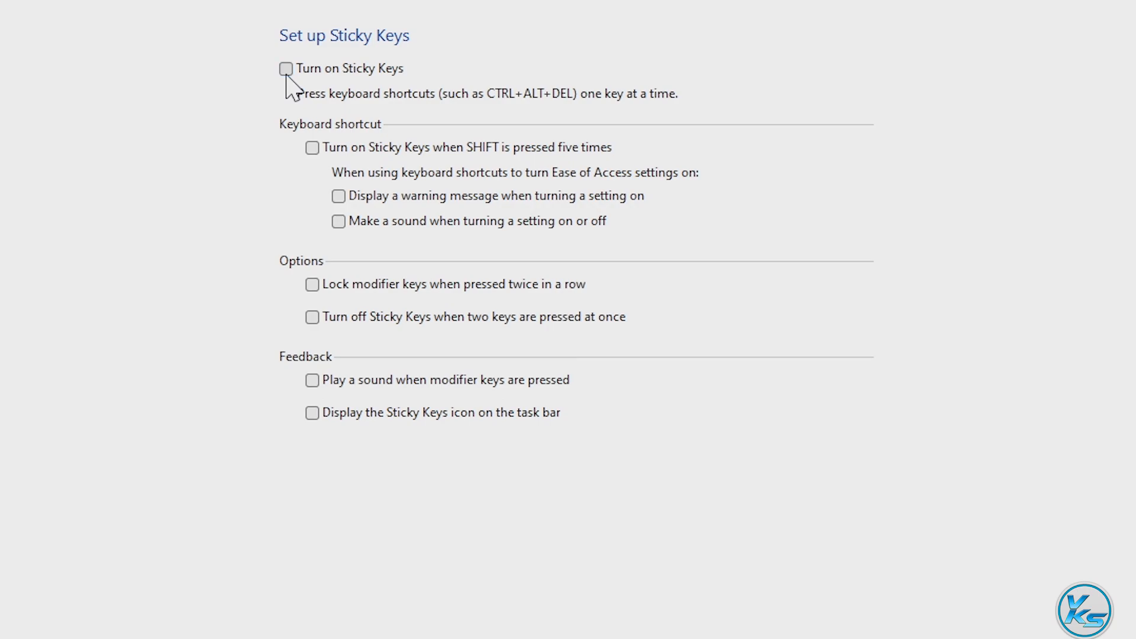
{"action": "left_click", "coordinate": [317, 290]}
{"action": "left_click", "coordinate": [312, 381]}
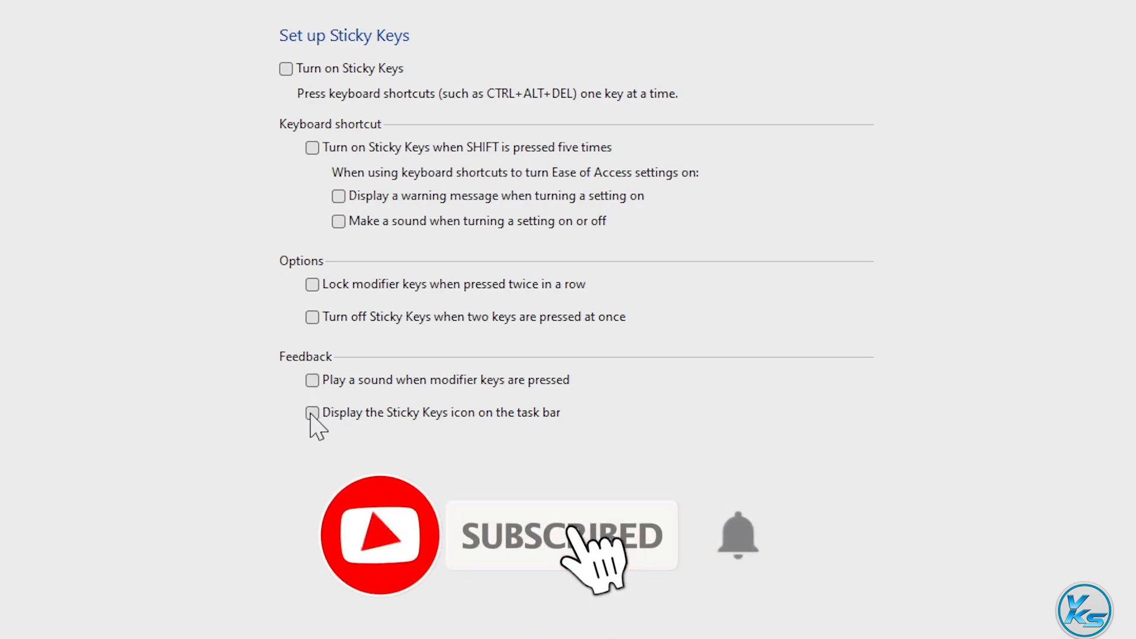
{"action": "left_click", "coordinate": [313, 413]}
{"action": "left_click", "coordinate": [314, 415]}
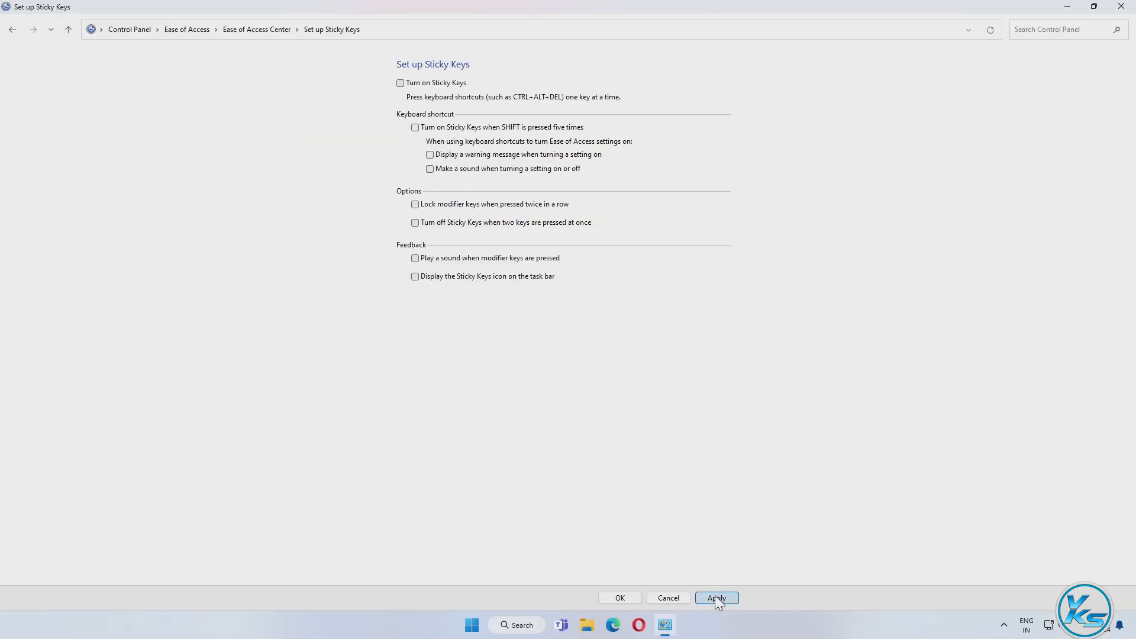
{"action": "left_click", "coordinate": [630, 602]}
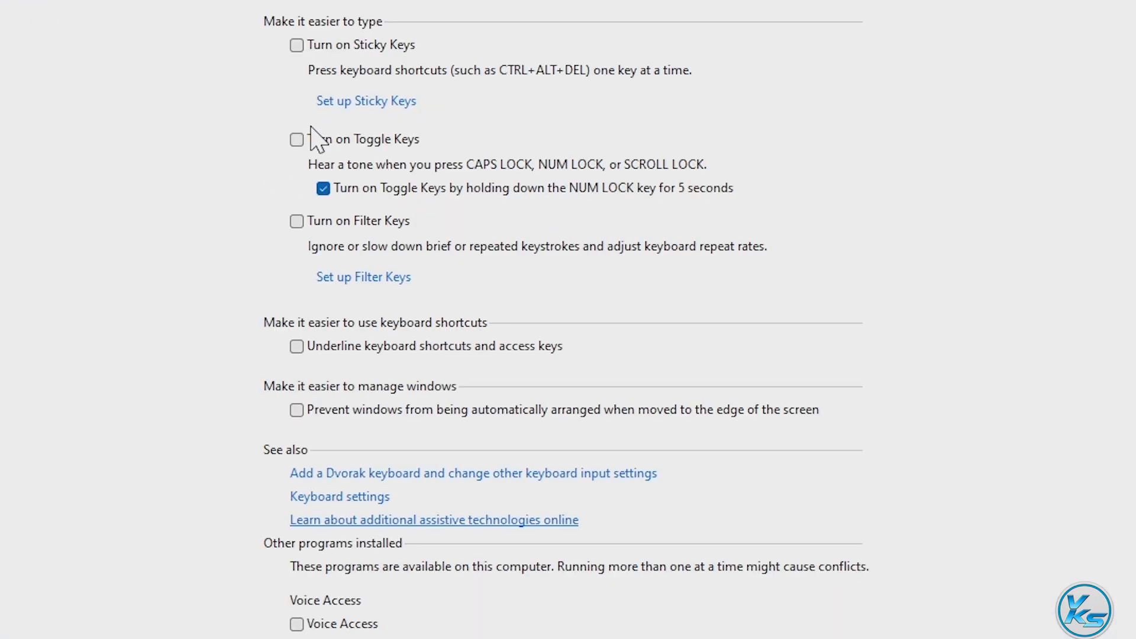
Step: Try to turn off starting Toggle Keys by holding down the NUM LOCK key for 5 seconds
{"action": "left_click", "coordinate": [304, 138]}
{"action": "left_click", "coordinate": [324, 189]}
Step: In the Filter Keys setup, leave Filter Keys, the key beep and the taskbar icon off, and apply the settings
{"action": "left_click", "coordinate": [339, 282]}
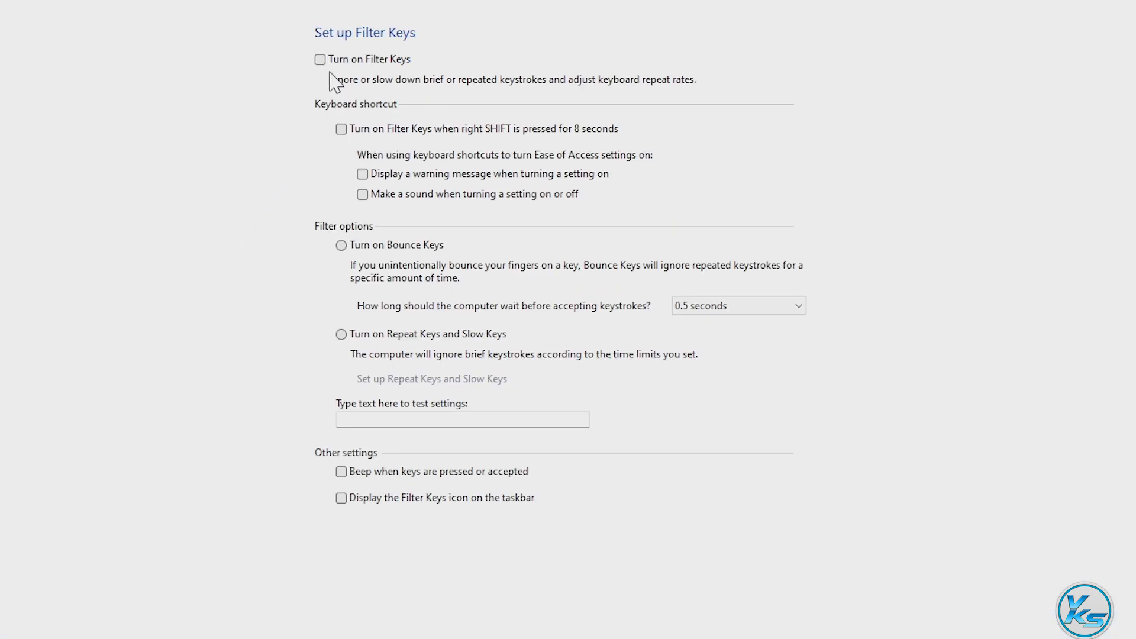
{"action": "left_click", "coordinate": [321, 62]}
{"action": "left_click", "coordinate": [342, 473]}
{"action": "left_click", "coordinate": [343, 499]}
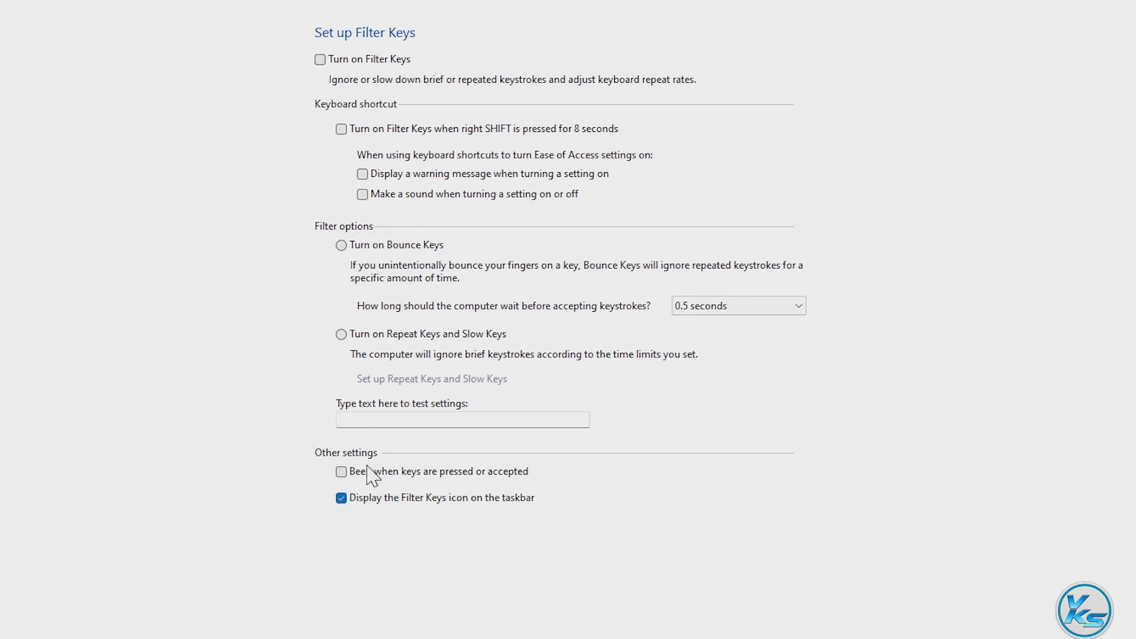
{"action": "left_click", "coordinate": [349, 503]}
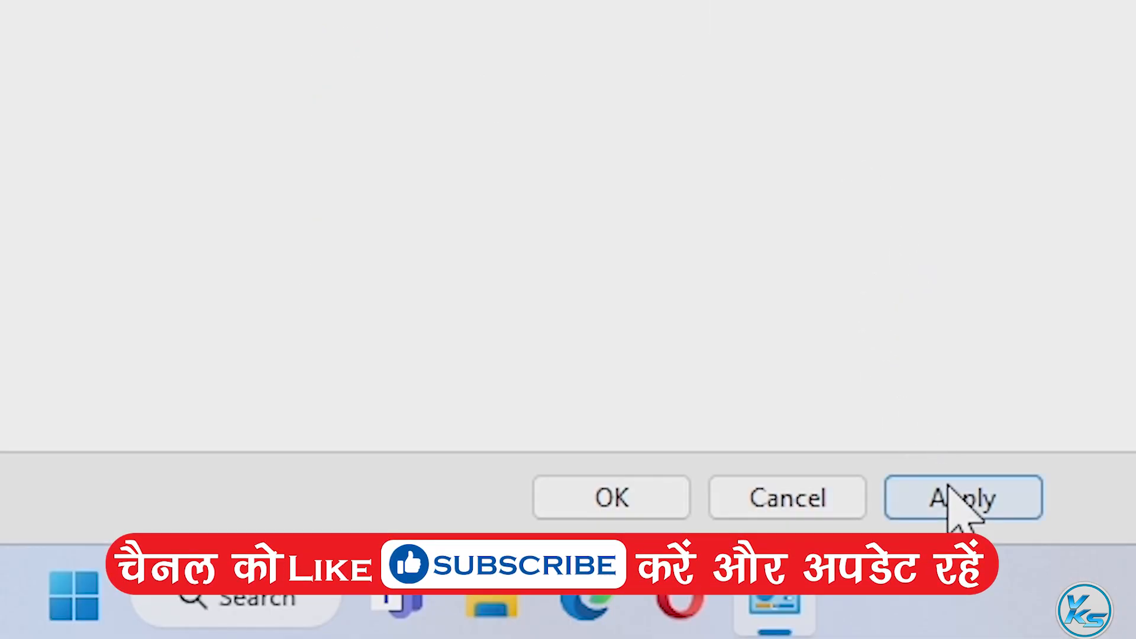
{"action": "left_click", "coordinate": [947, 486]}
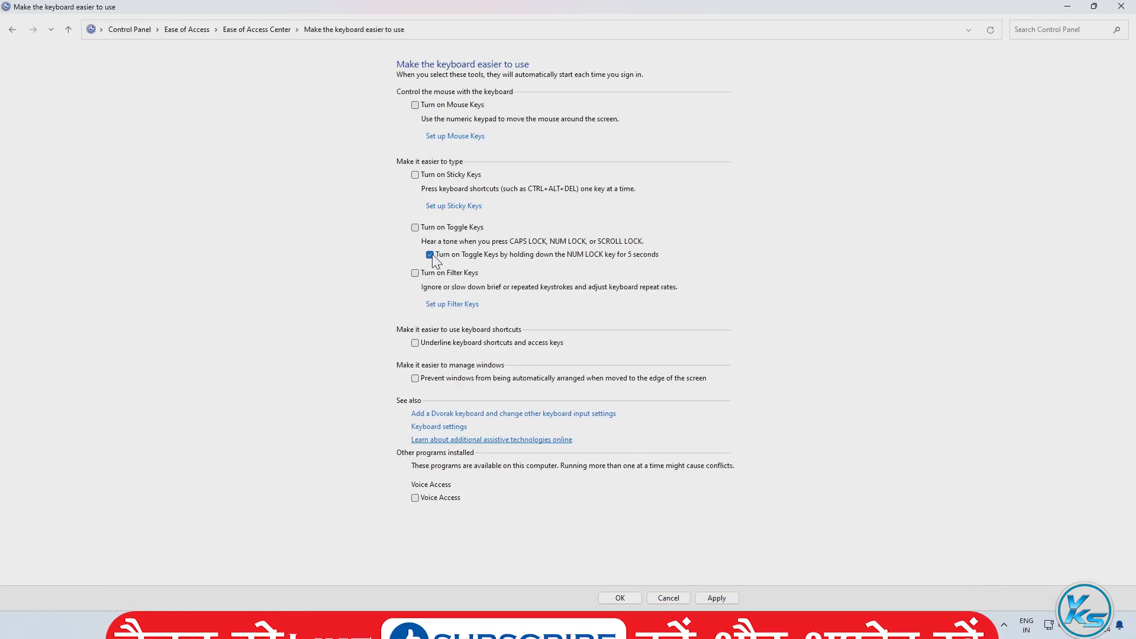
Step: Turn off starting Toggle Keys by holding NUM LOCK for 5 seconds, and set the visual warning for sounds to None
{"action": "left_click", "coordinate": [430, 254]}
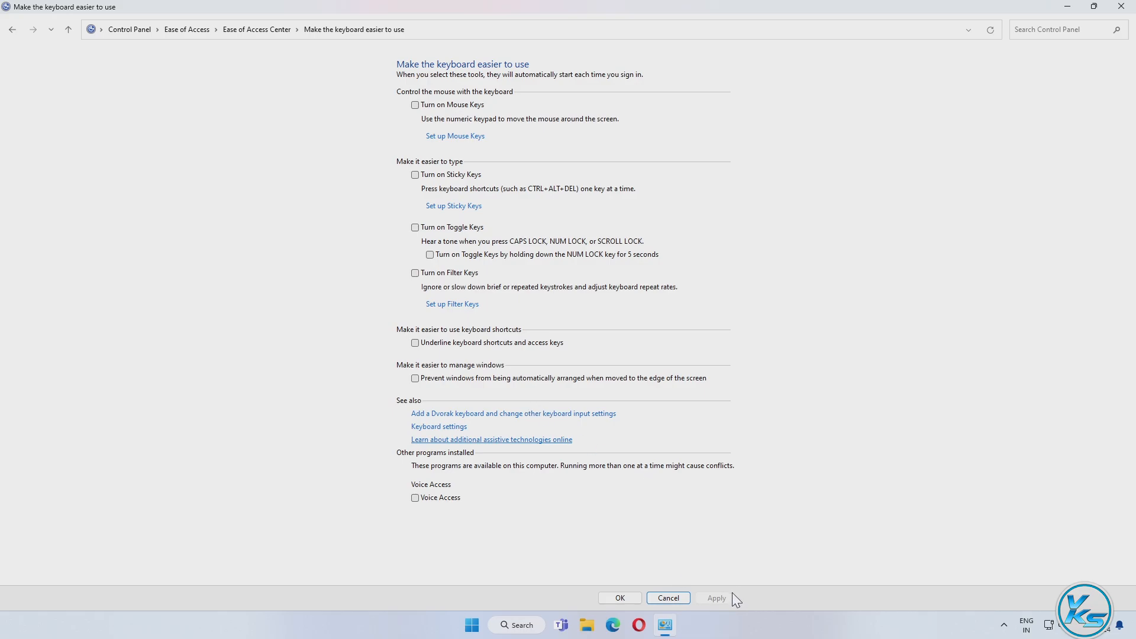
{"action": "left_click", "coordinate": [668, 597]}
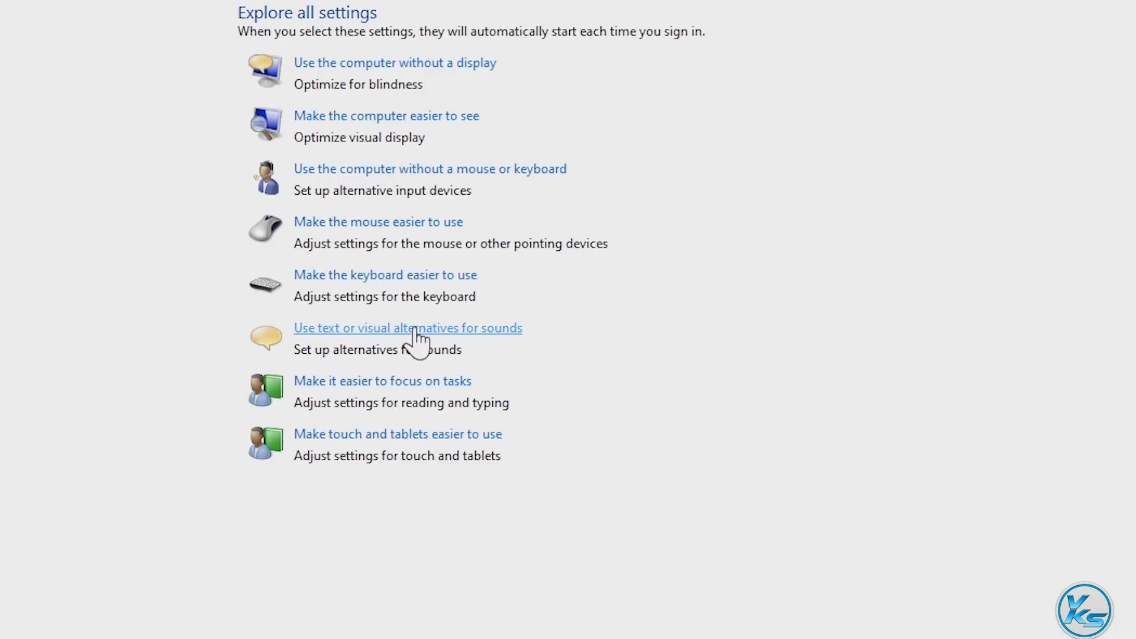
{"action": "left_click", "coordinate": [415, 329]}
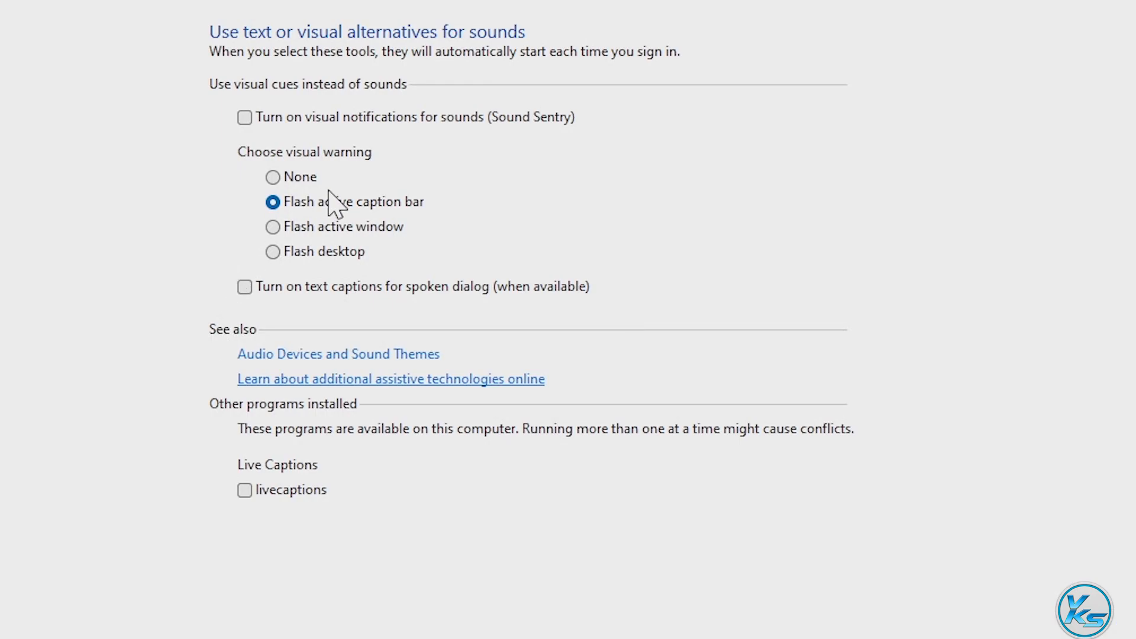
{"action": "left_click", "coordinate": [291, 179]}
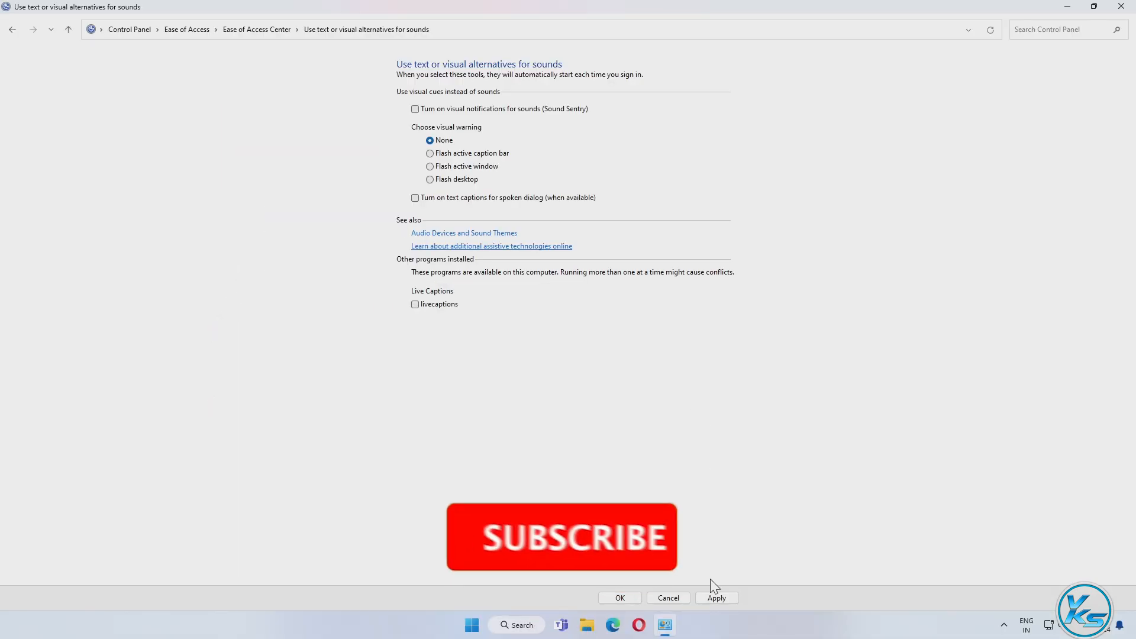
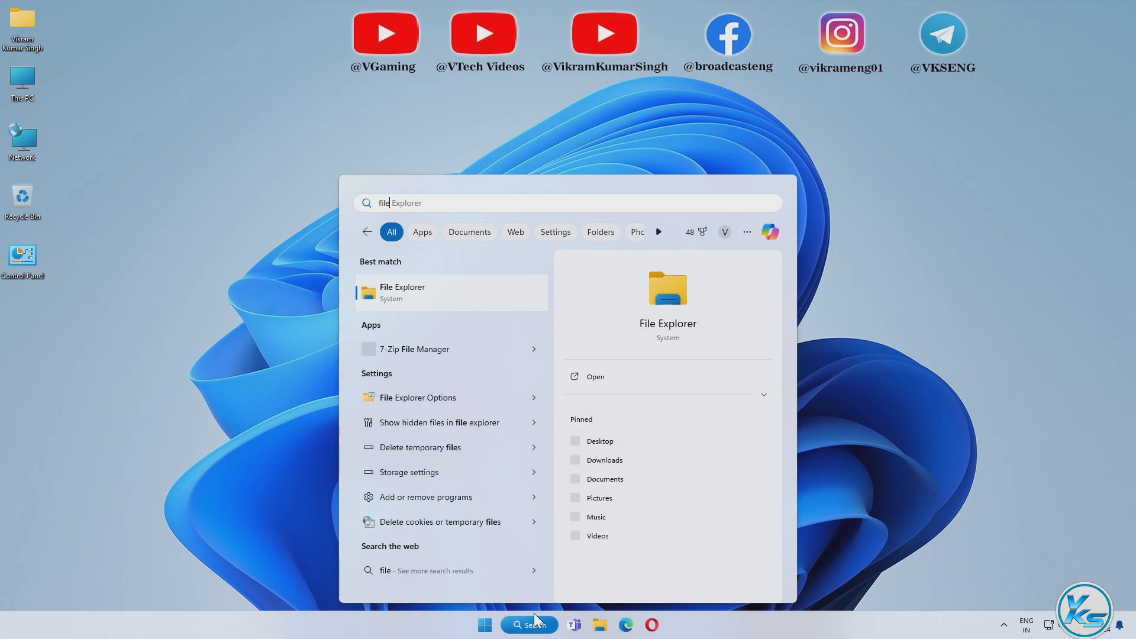
Step: In File Explorer's Folder Options, stop showing frequently used folders and files from Office.com, and clear the File Explorer history
{"action": "left_click", "coordinate": [495, 293]}
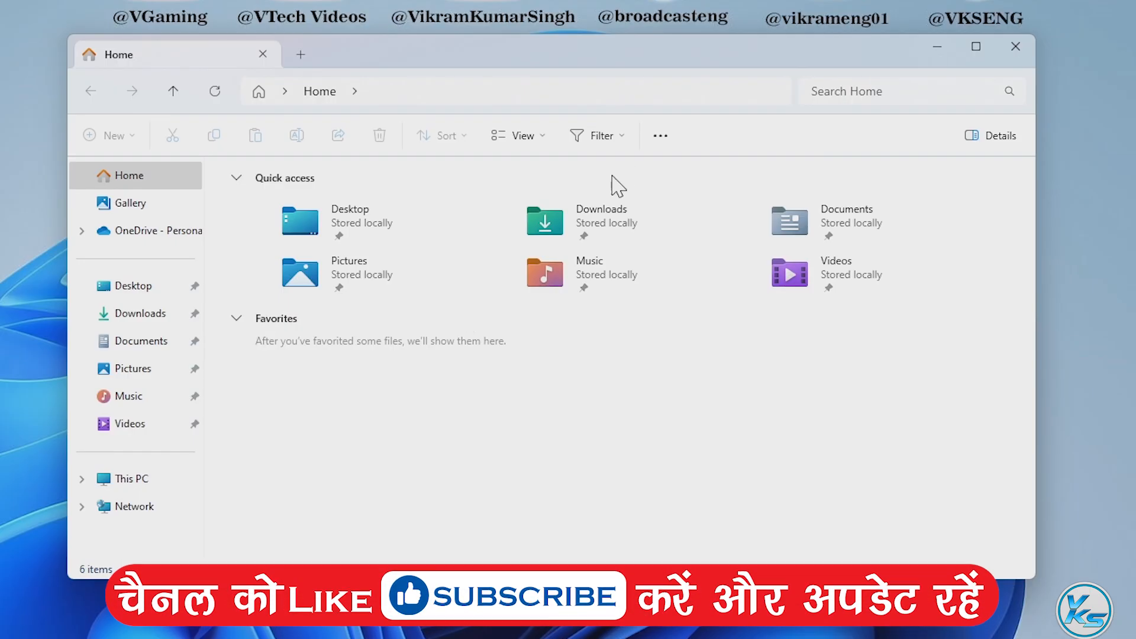
{"action": "left_click", "coordinate": [663, 139]}
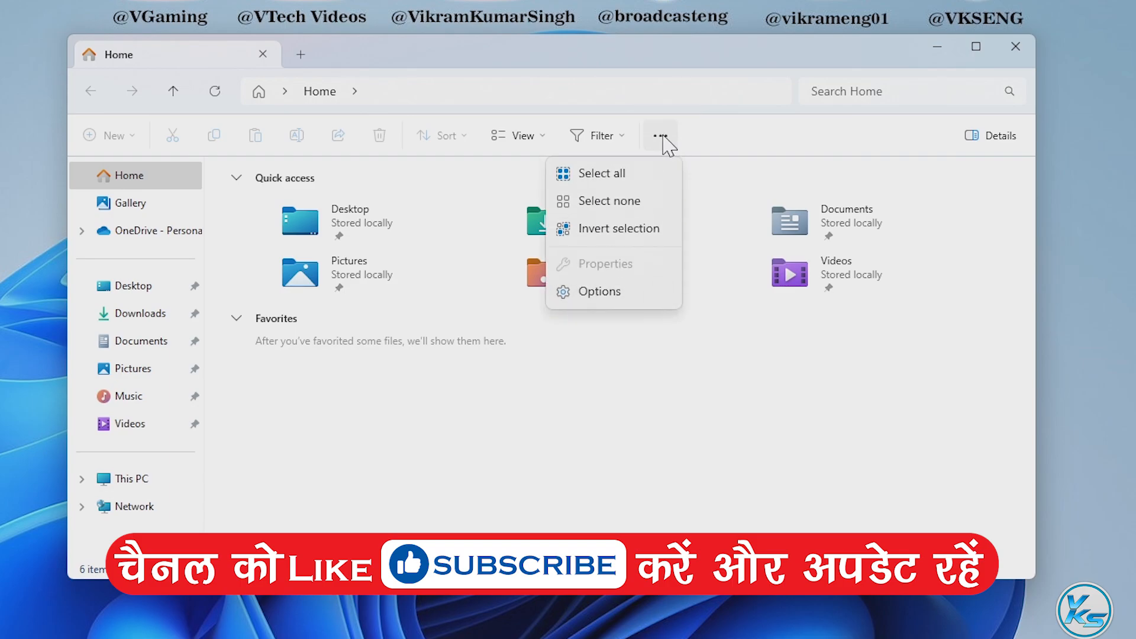
{"action": "left_click", "coordinate": [607, 294]}
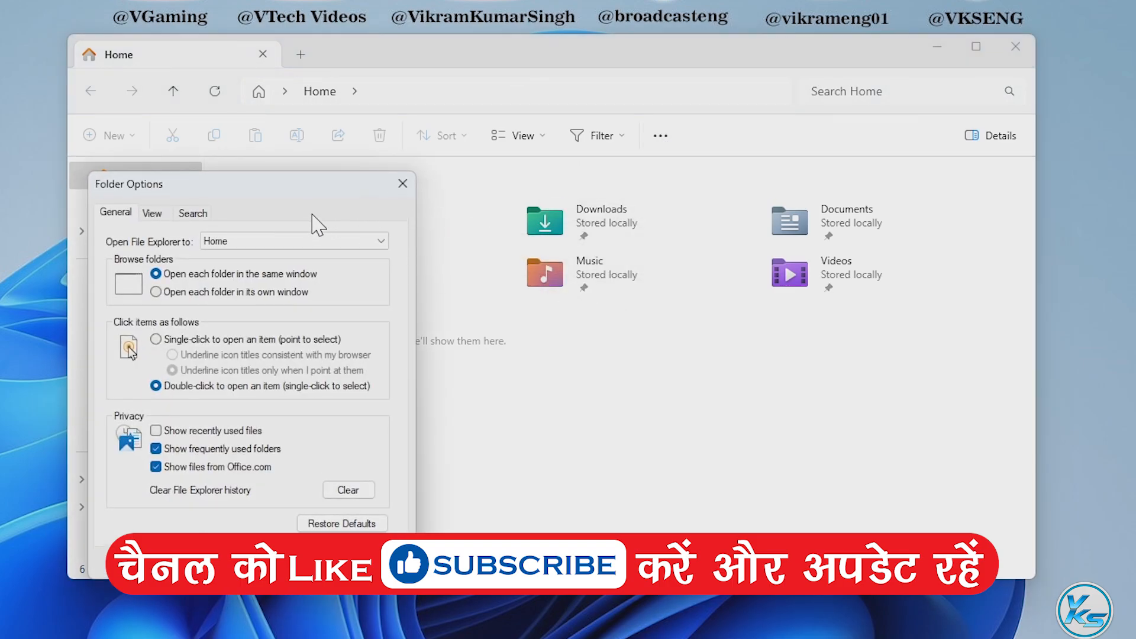
{"action": "left_click_drag", "start_coordinate": [304, 188], "coordinate": [539, 138]}
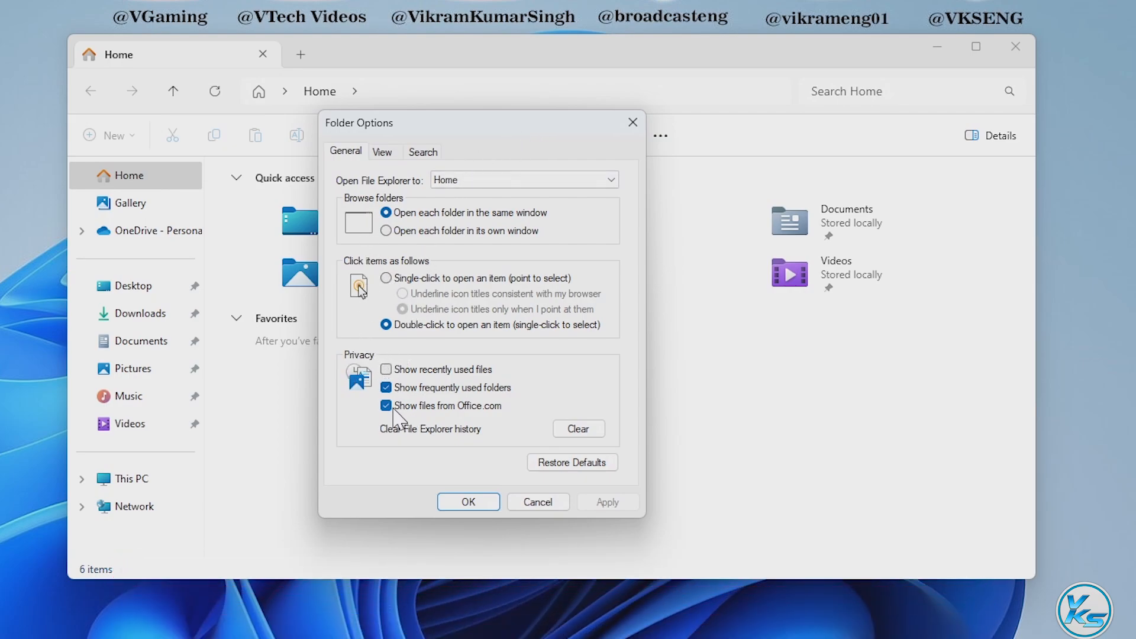
{"action": "left_click", "coordinate": [386, 387]}
{"action": "left_click", "coordinate": [387, 406]}
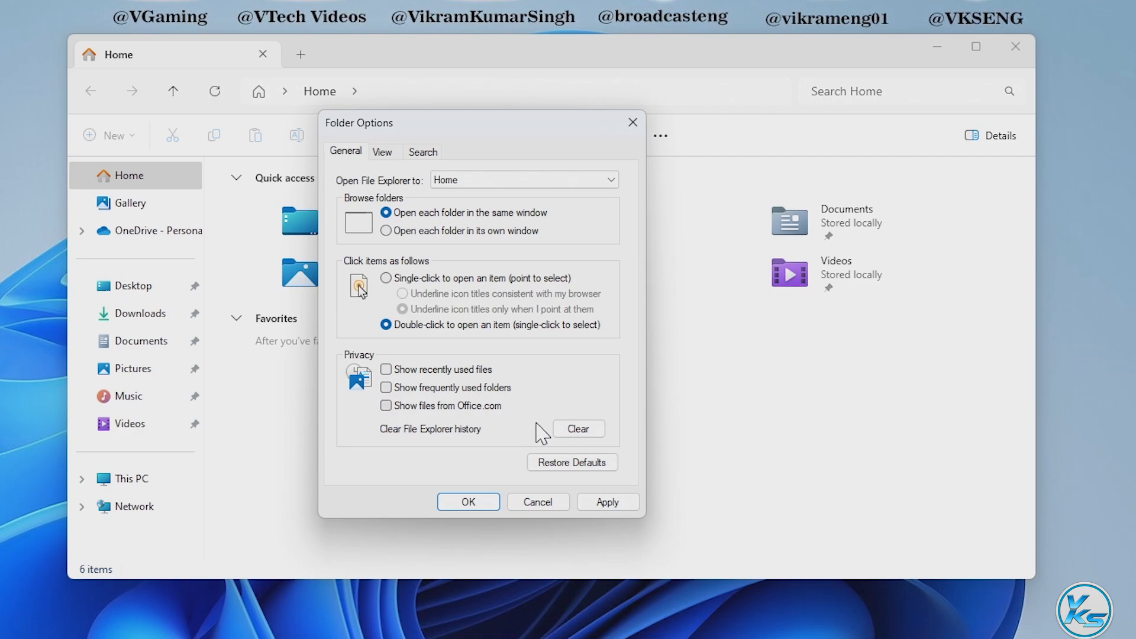
{"action": "left_click", "coordinate": [580, 438]}
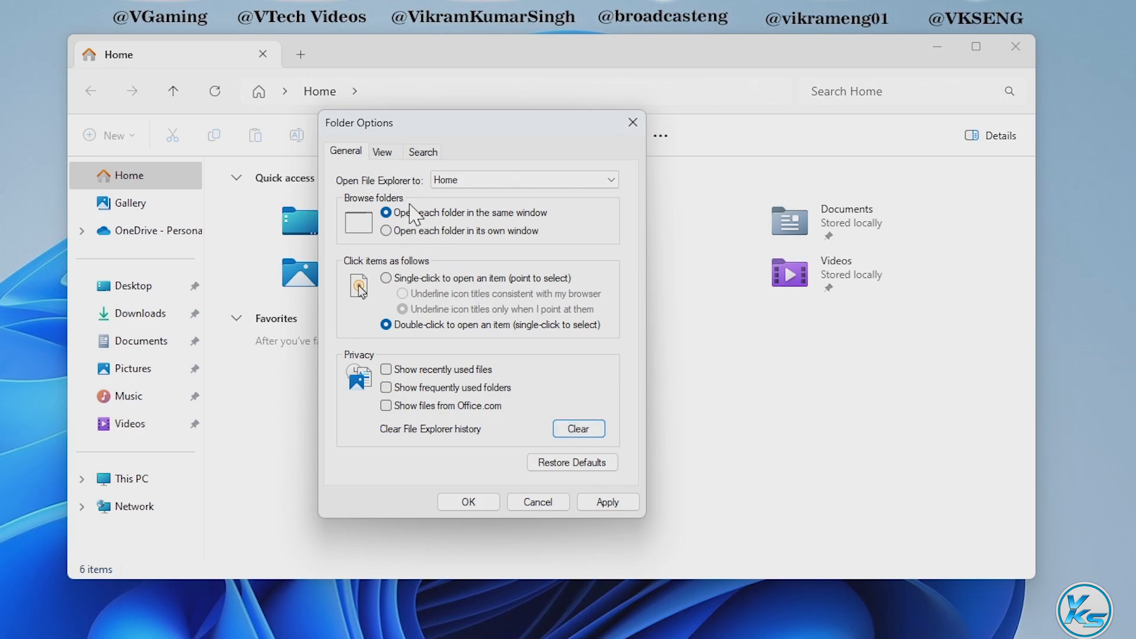
Step: Stop hiding extensions for known file types, apply the folder options, and close File Explorer
{"action": "left_click", "coordinate": [382, 153]}
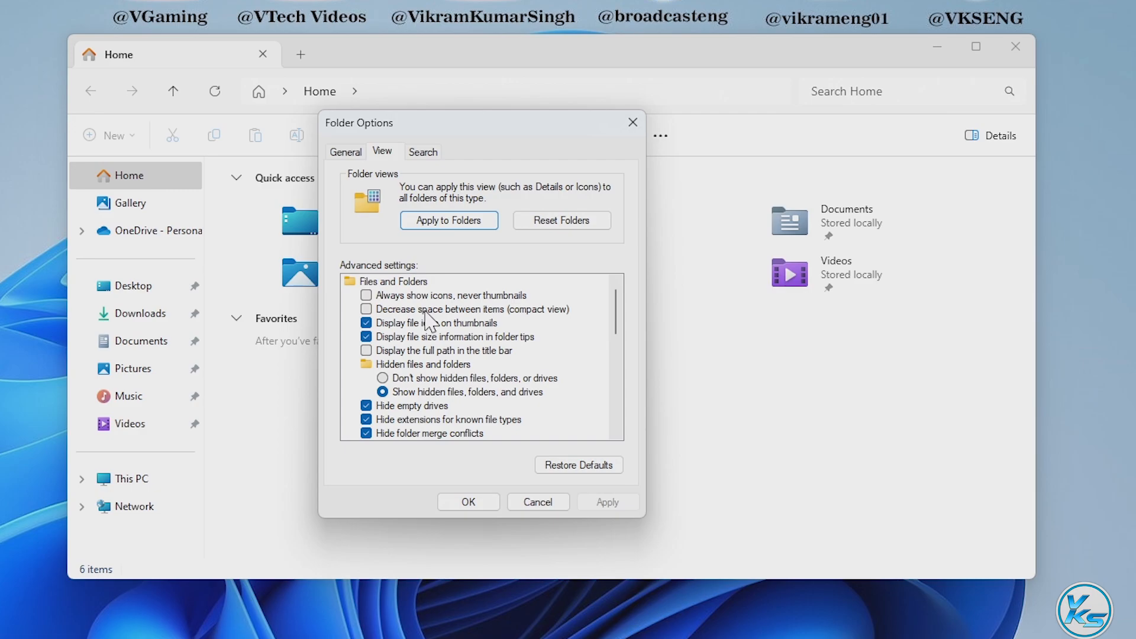
{"action": "scroll", "coordinate": [427, 320], "scroll_direction": "down", "scroll_amount": 2}
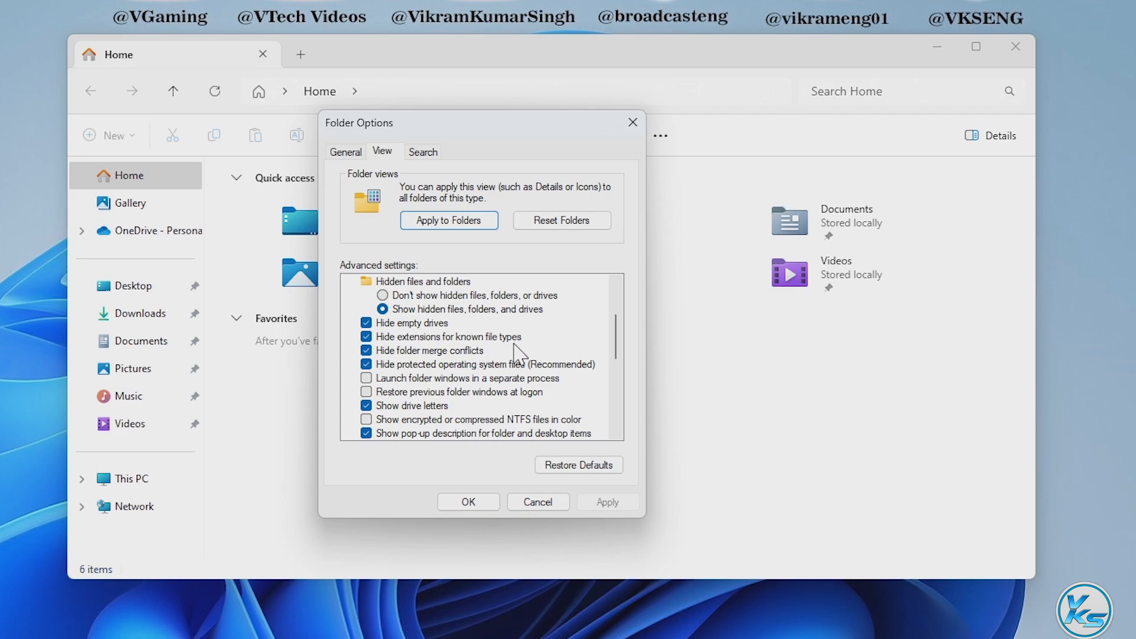
{"action": "left_click", "coordinate": [367, 337]}
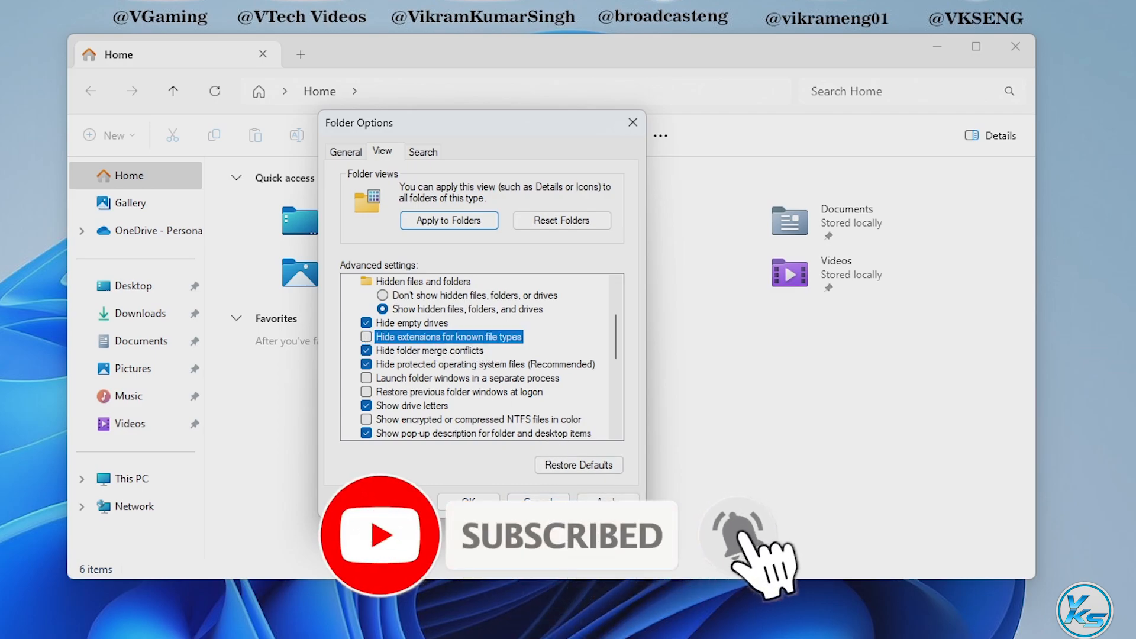
{"action": "left_click", "coordinate": [609, 500]}
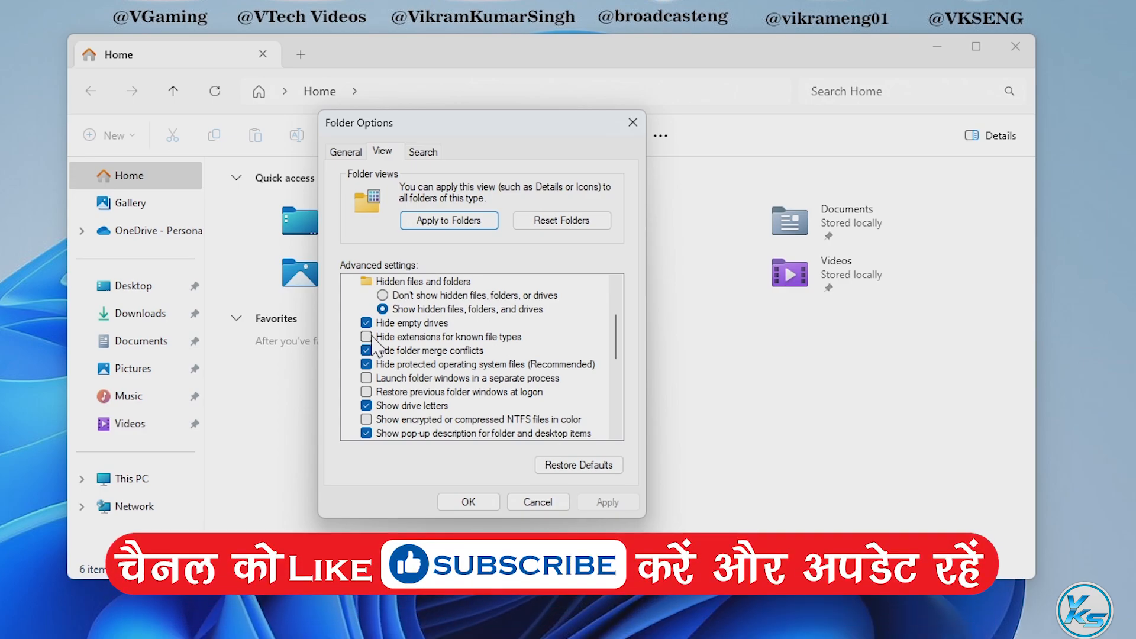
{"action": "left_click", "coordinate": [477, 505]}
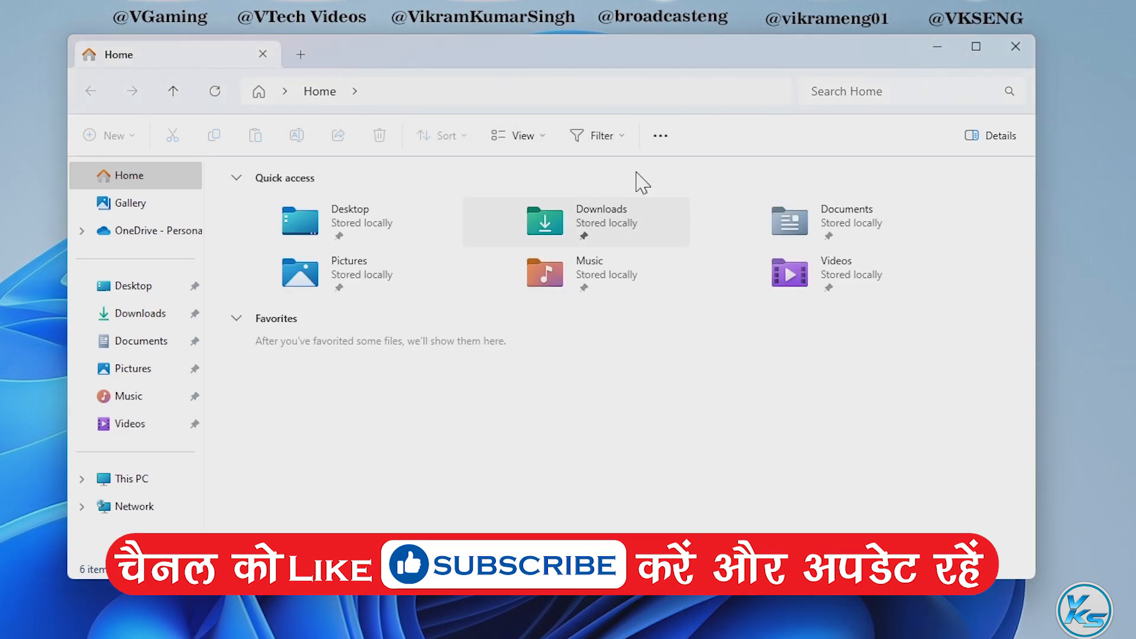
{"action": "left_click", "coordinate": [1023, 43]}
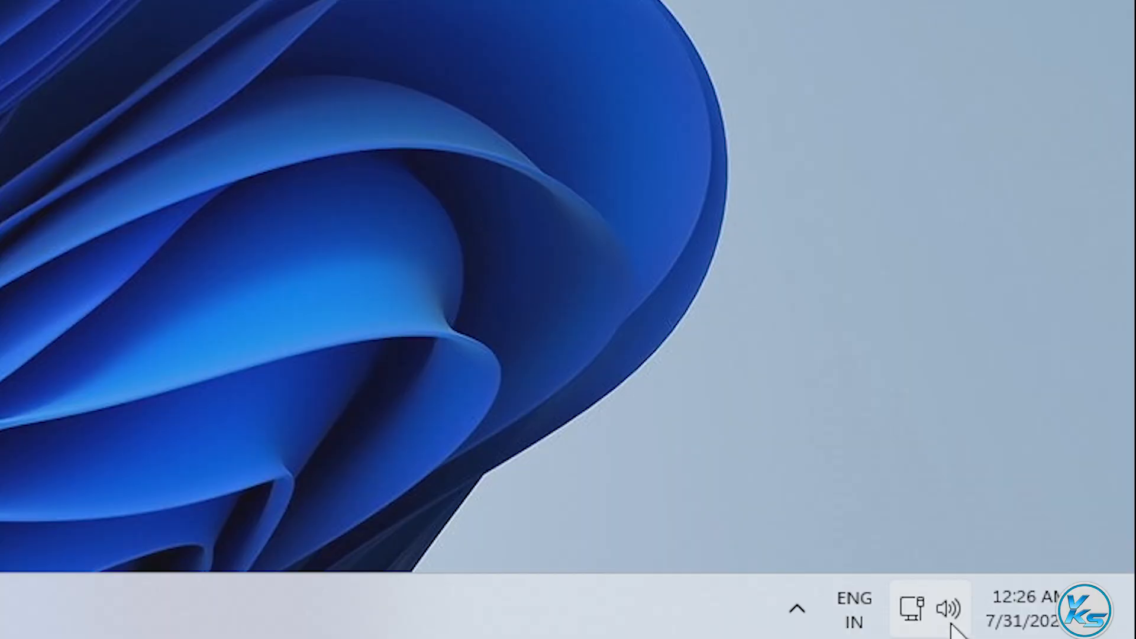
Step: Open the additional sound settings from the system Sound settings and disable the NVIDIA Output playback device
{"action": "right_click", "coordinate": [1066, 629]}
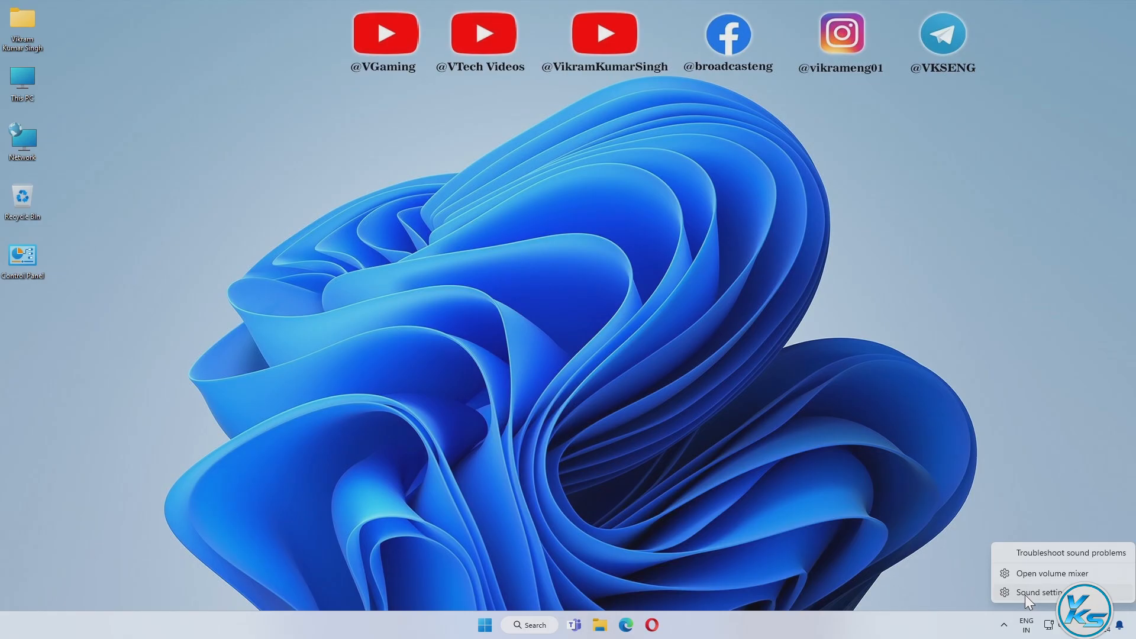
{"action": "left_click", "coordinate": [1033, 593]}
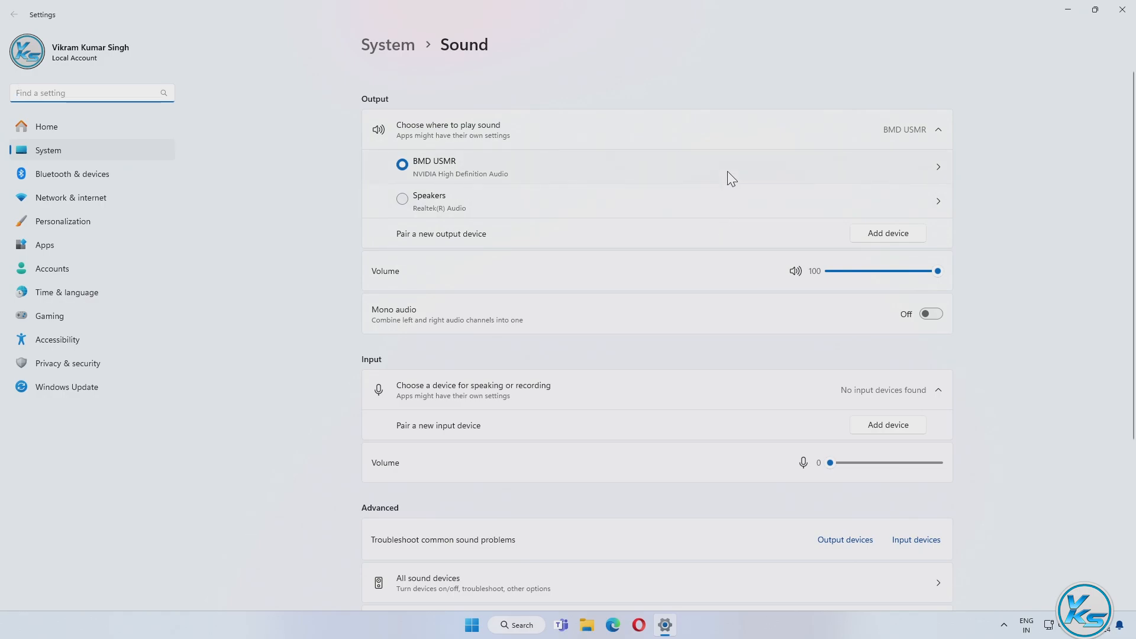
{"action": "scroll", "coordinate": [645, 189], "scroll_direction": "down", "scroll_amount": 4}
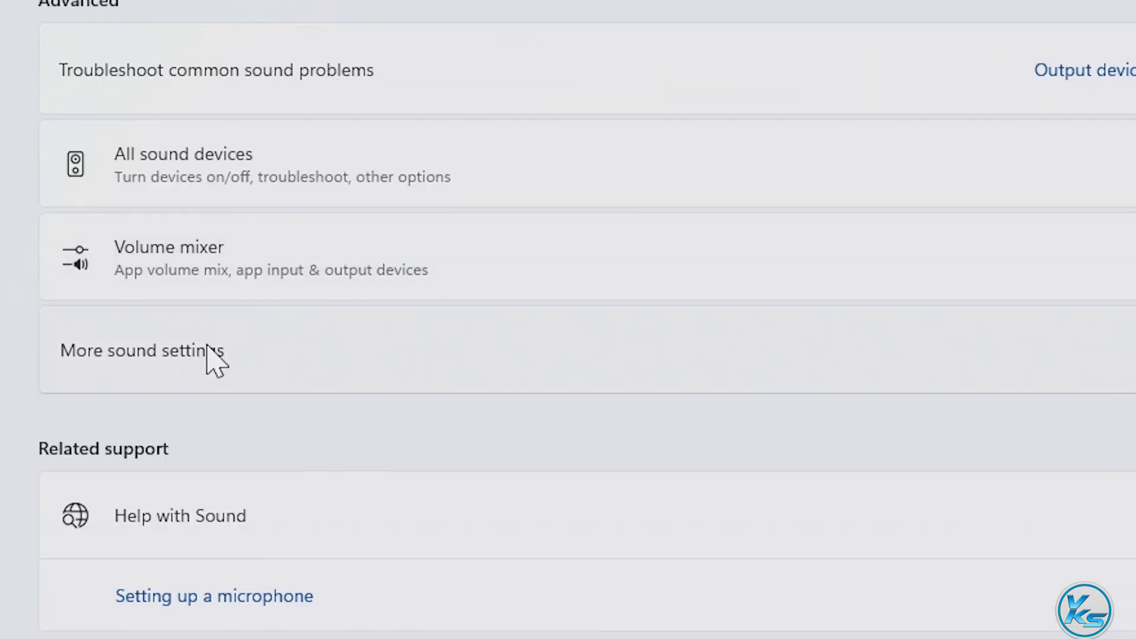
{"action": "left_click", "coordinate": [208, 349]}
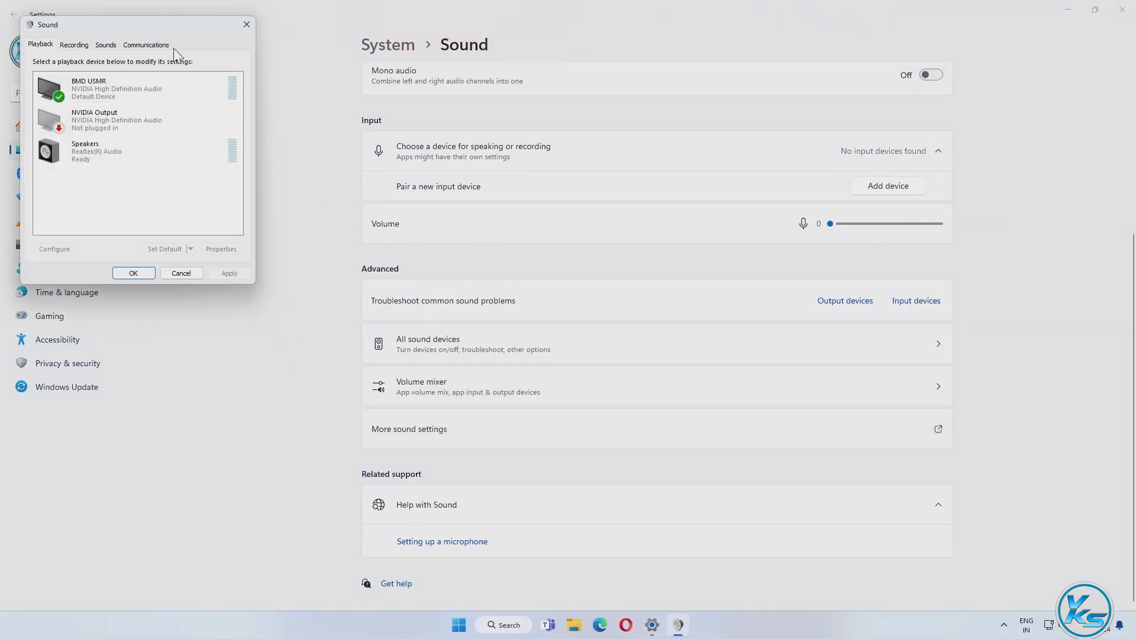
{"action": "left_click_drag", "start_coordinate": [170, 26], "coordinate": [629, 89]}
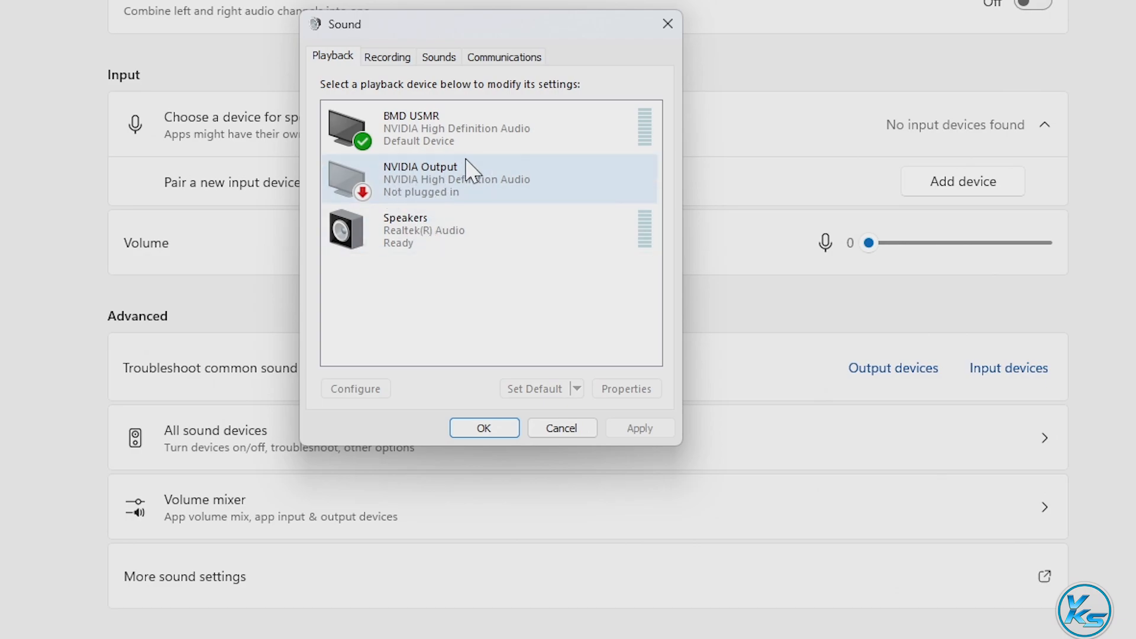
{"action": "left_click", "coordinate": [445, 177]}
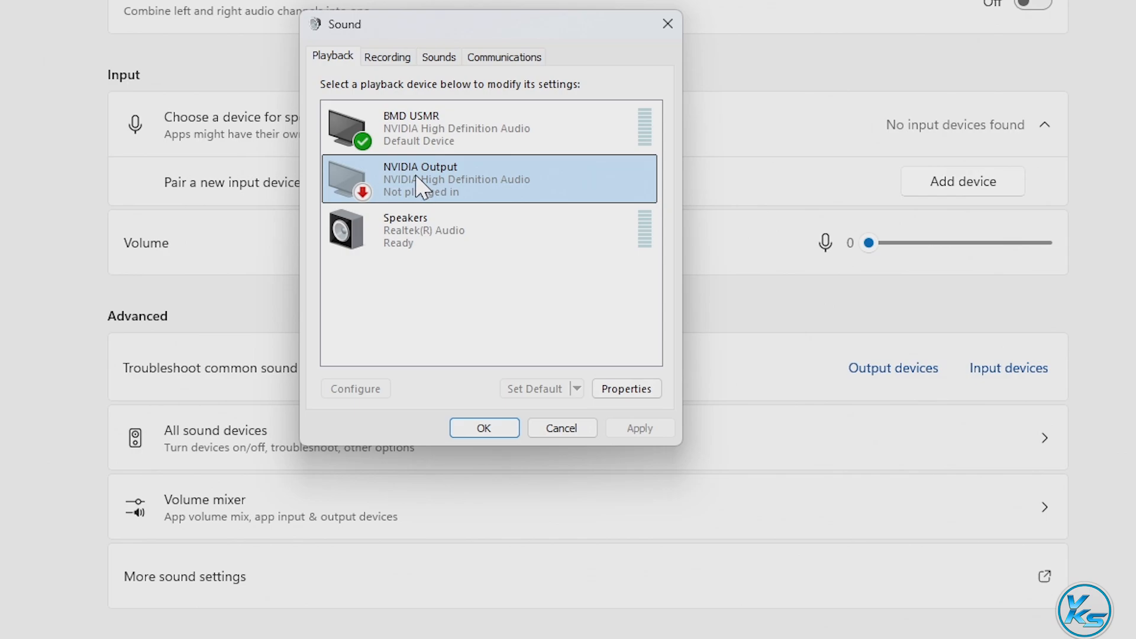
{"action": "right_click", "coordinate": [422, 187]}
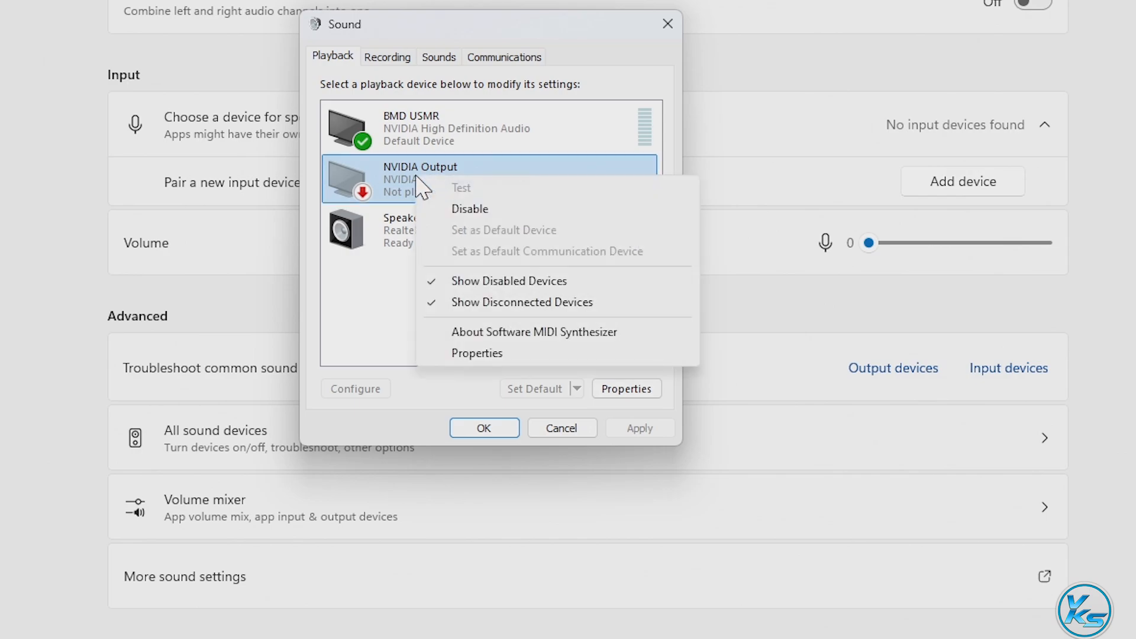
{"action": "left_click", "coordinate": [450, 211]}
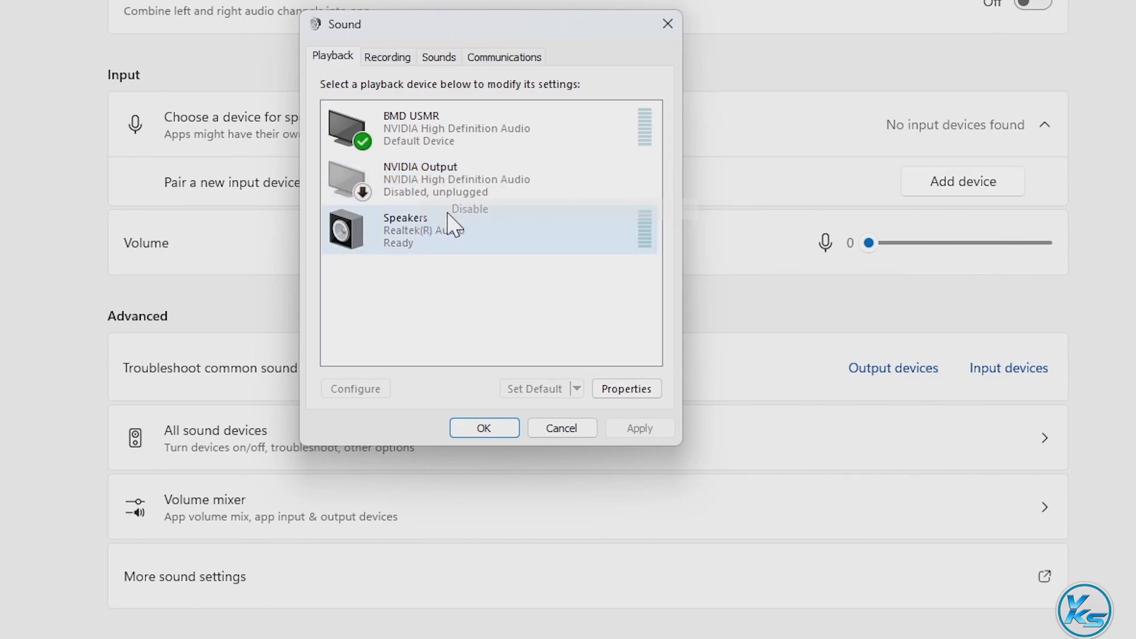
{"action": "left_click", "coordinate": [478, 158]}
{"action": "left_click", "coordinate": [484, 138]}
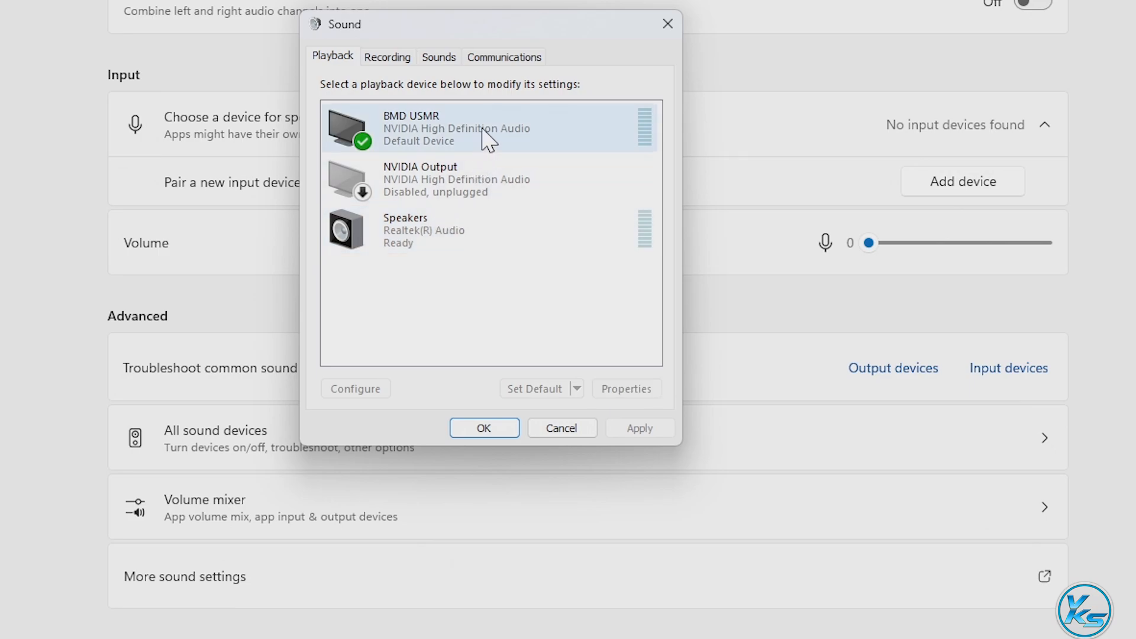
{"action": "left_click", "coordinate": [499, 178]}
{"action": "left_click", "coordinate": [515, 221]}
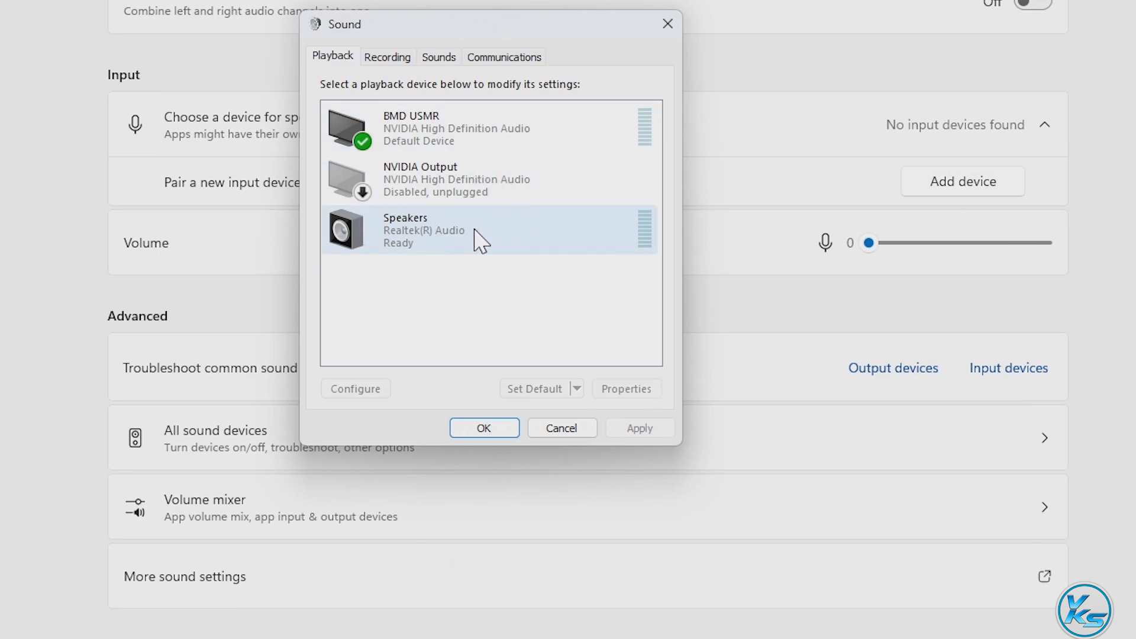
{"action": "left_click", "coordinate": [439, 234]}
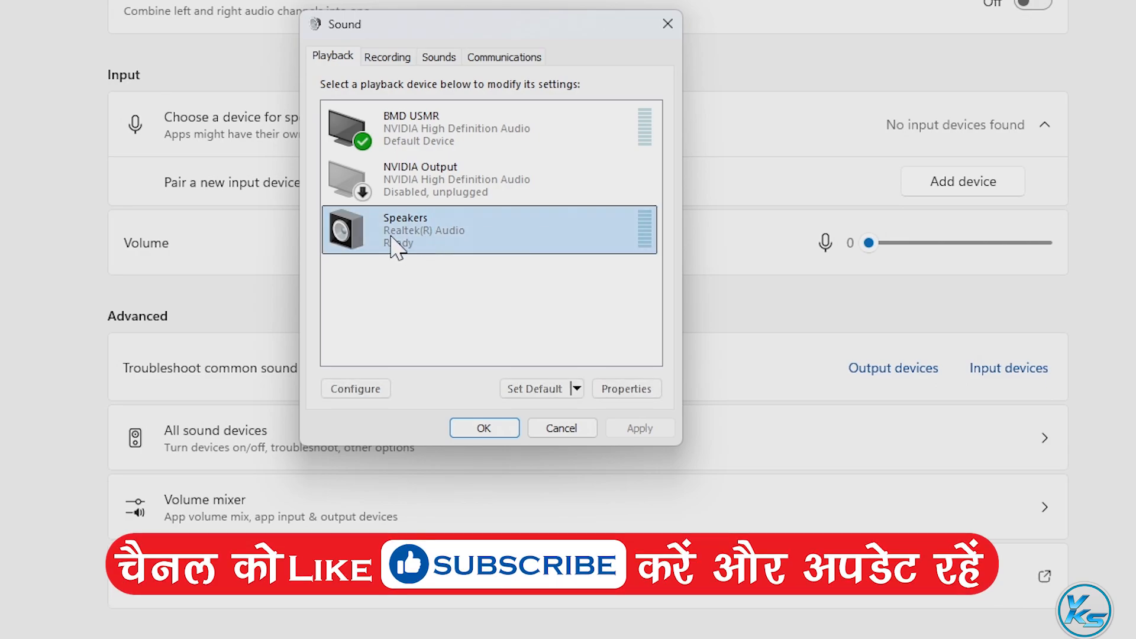
{"action": "right_click", "coordinate": [456, 237]}
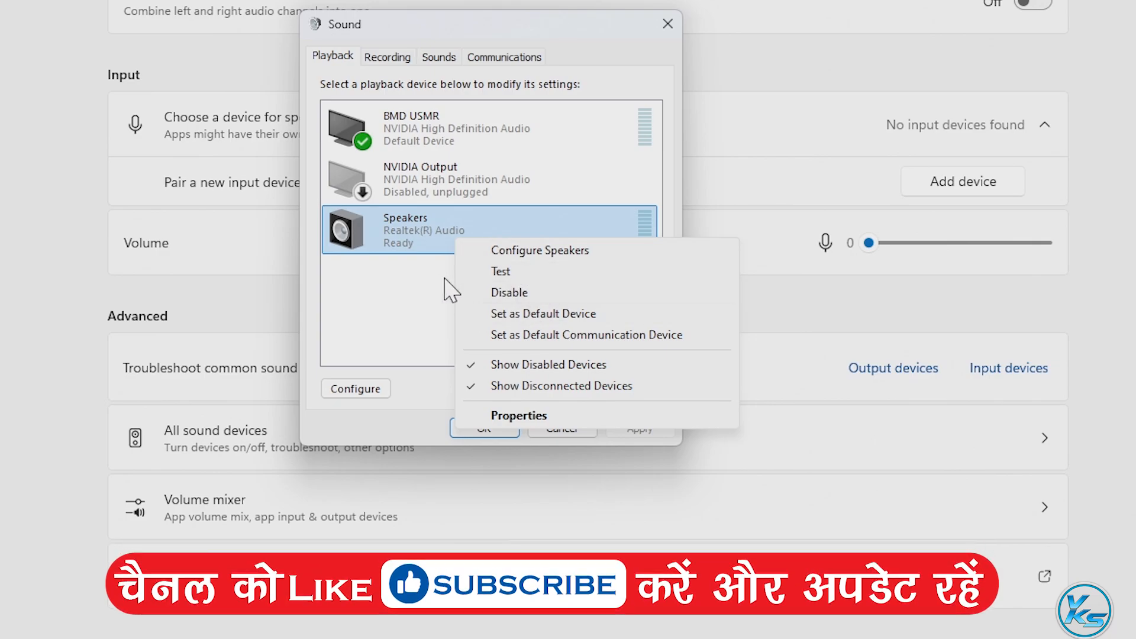
{"action": "left_click", "coordinate": [418, 271]}
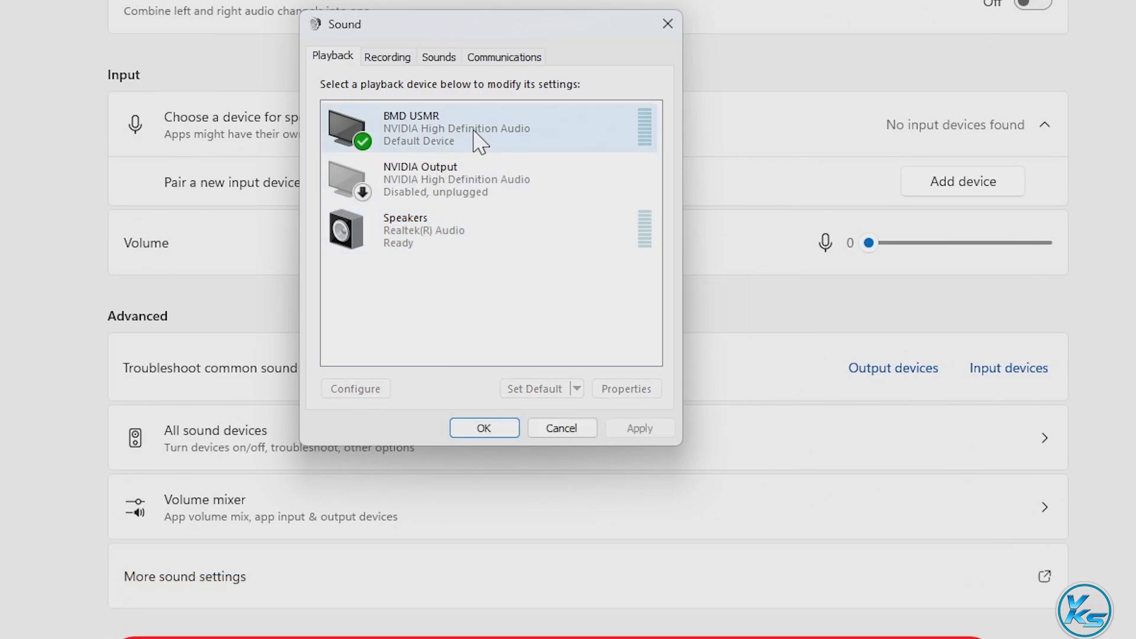
{"action": "right_click", "coordinate": [476, 140]}
{"action": "left_click", "coordinate": [417, 293]}
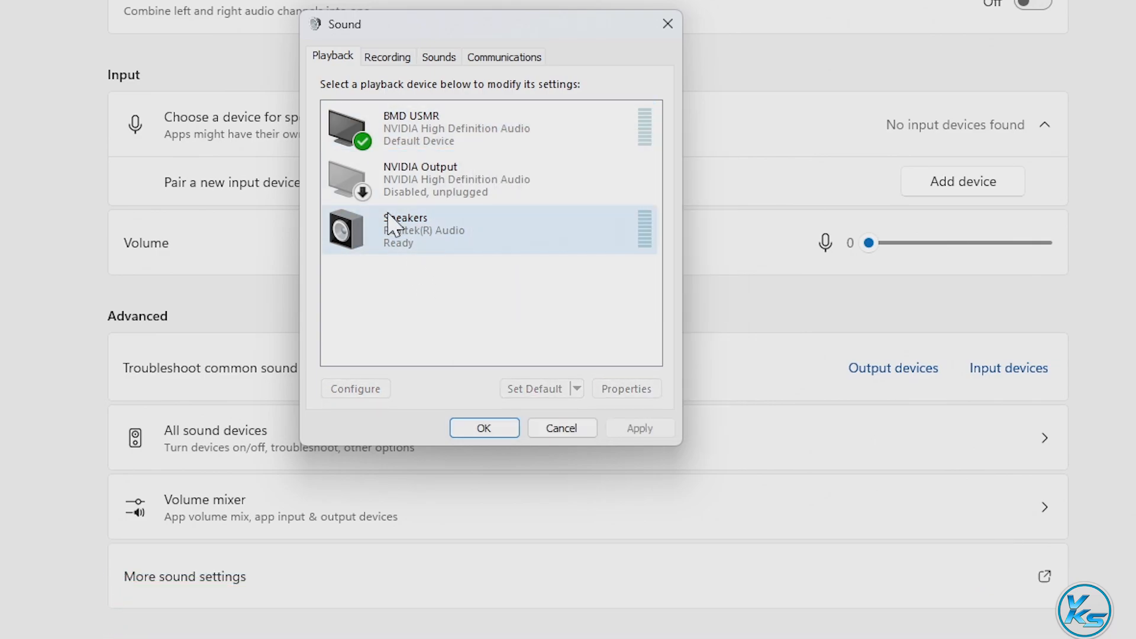
Step: In the Realtek Speakers' advanced properties, turn off exclusive mode applications priority and exclusive control of the device by applications
{"action": "right_click", "coordinate": [426, 221]}
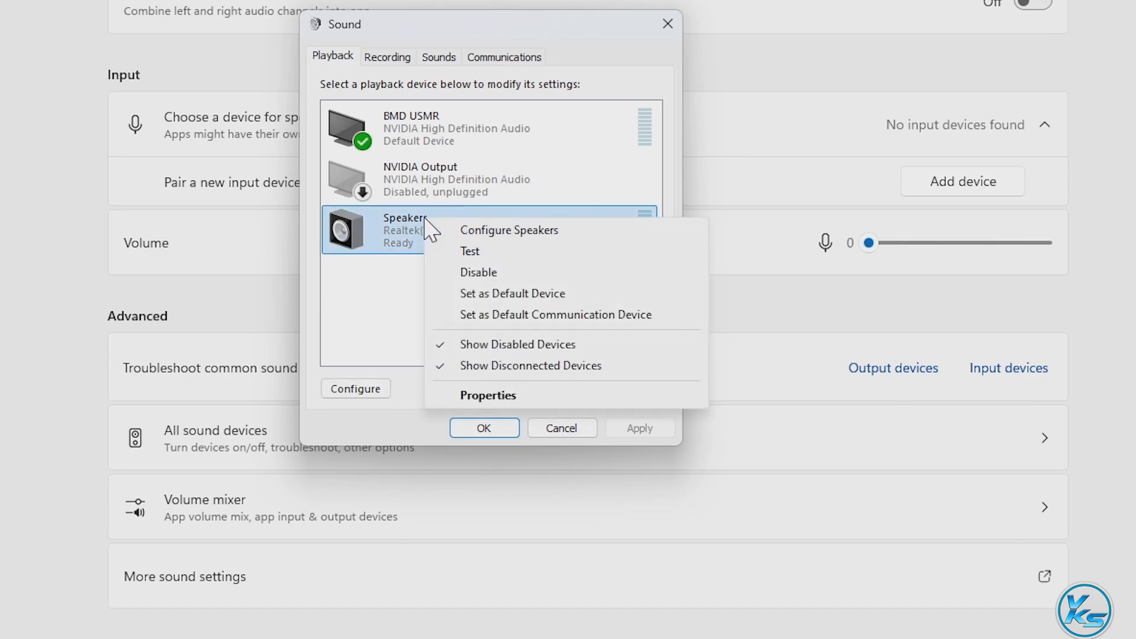
{"action": "left_click", "coordinate": [534, 397]}
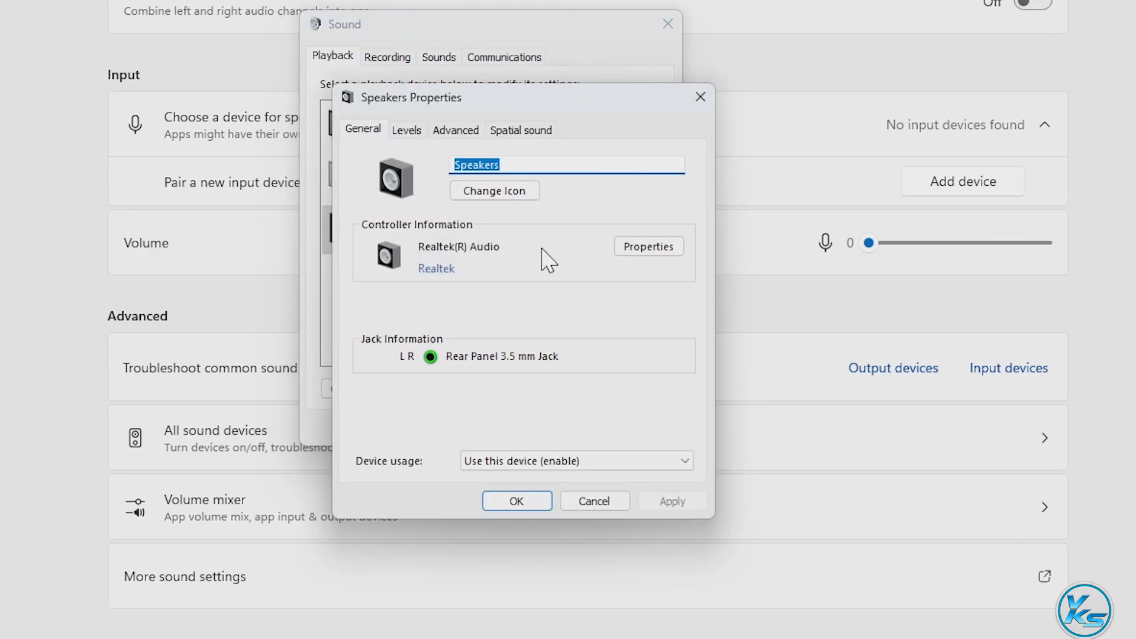
{"action": "left_click_drag", "start_coordinate": [465, 96], "coordinate": [510, 45]}
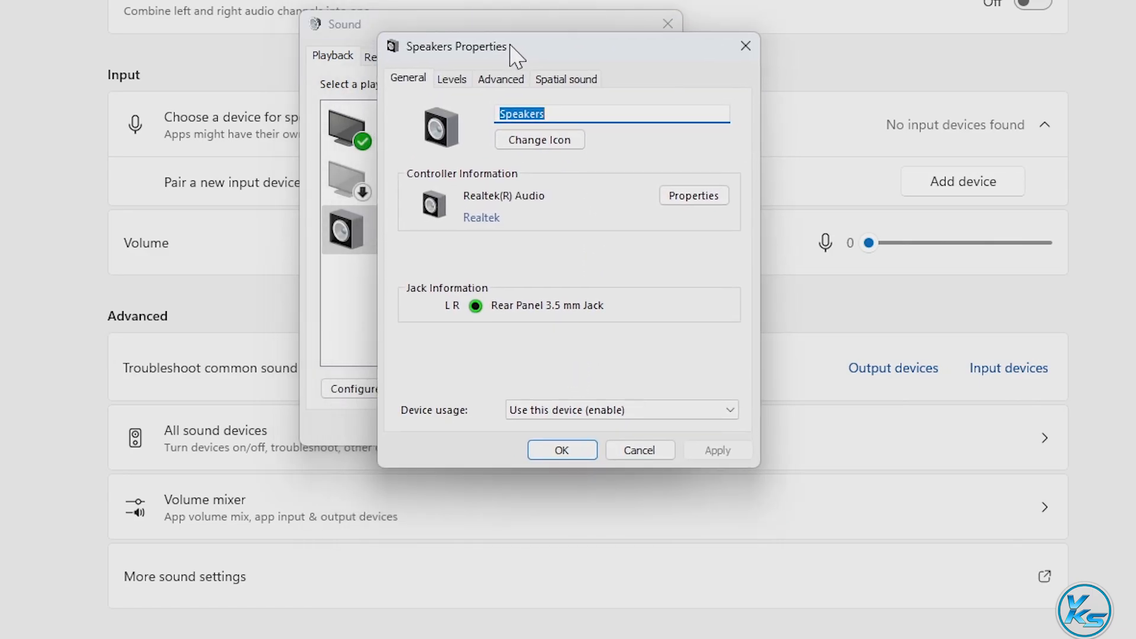
{"action": "left_click", "coordinate": [495, 81]}
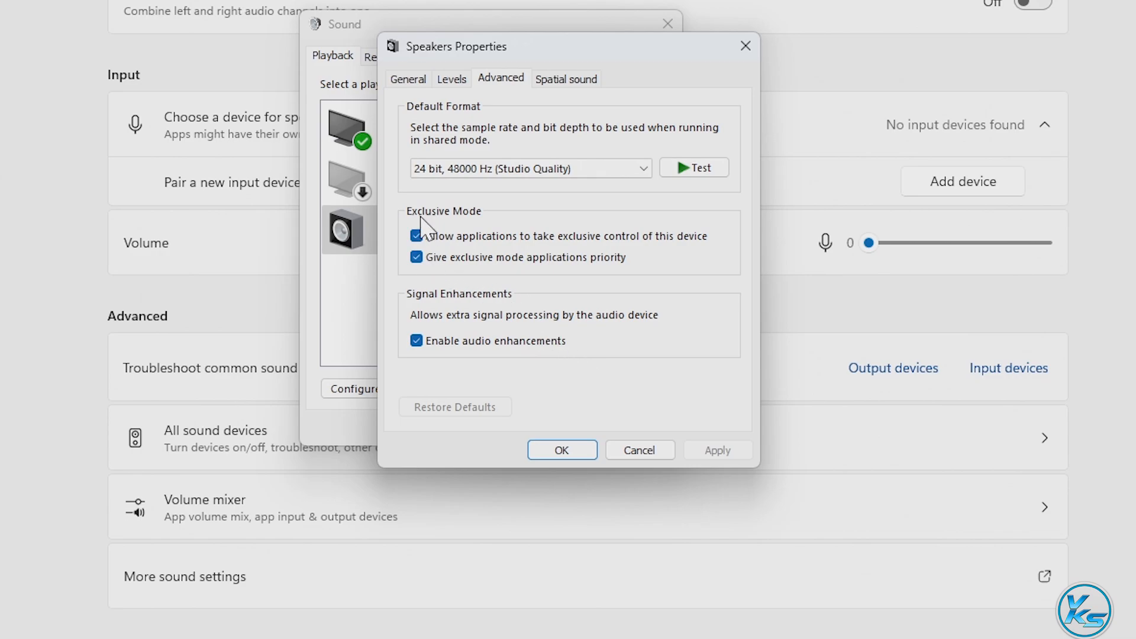
{"action": "left_click", "coordinate": [417, 258]}
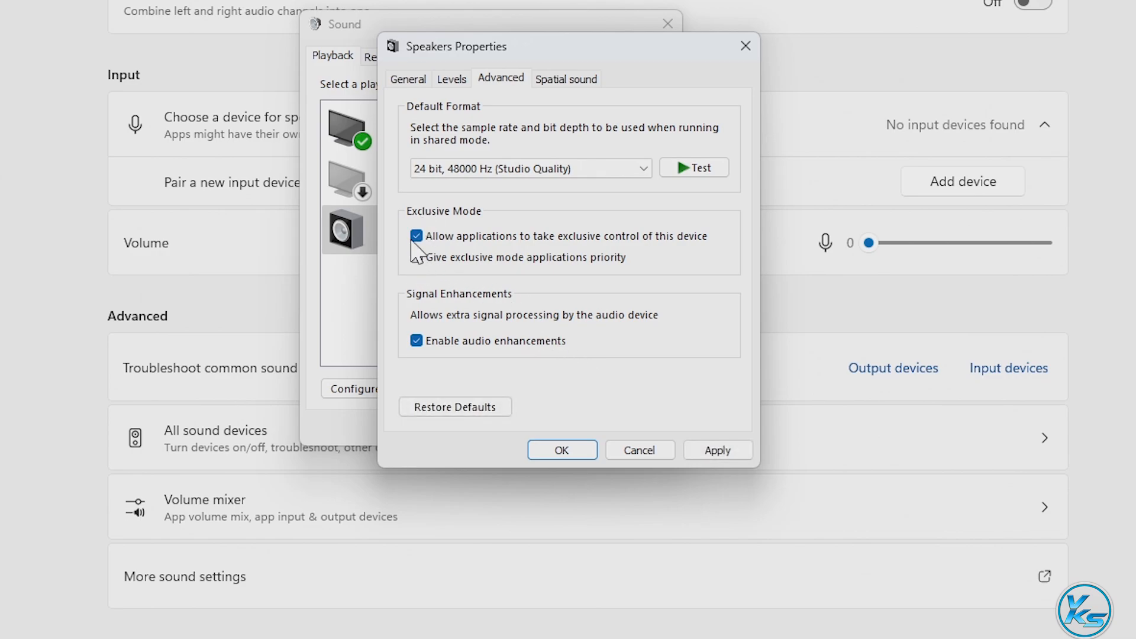
{"action": "left_click", "coordinate": [422, 237]}
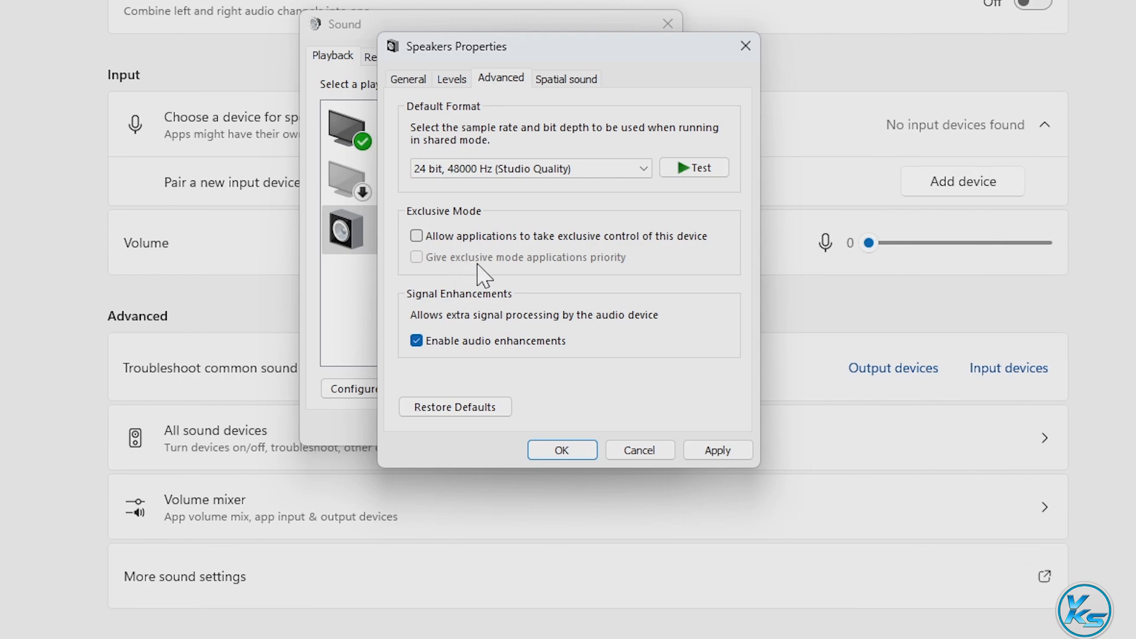
Step: Set the speakers' default format to 24 bit, 48000 Hz (Studio Quality) and apply the changes
{"action": "left_click", "coordinate": [519, 172]}
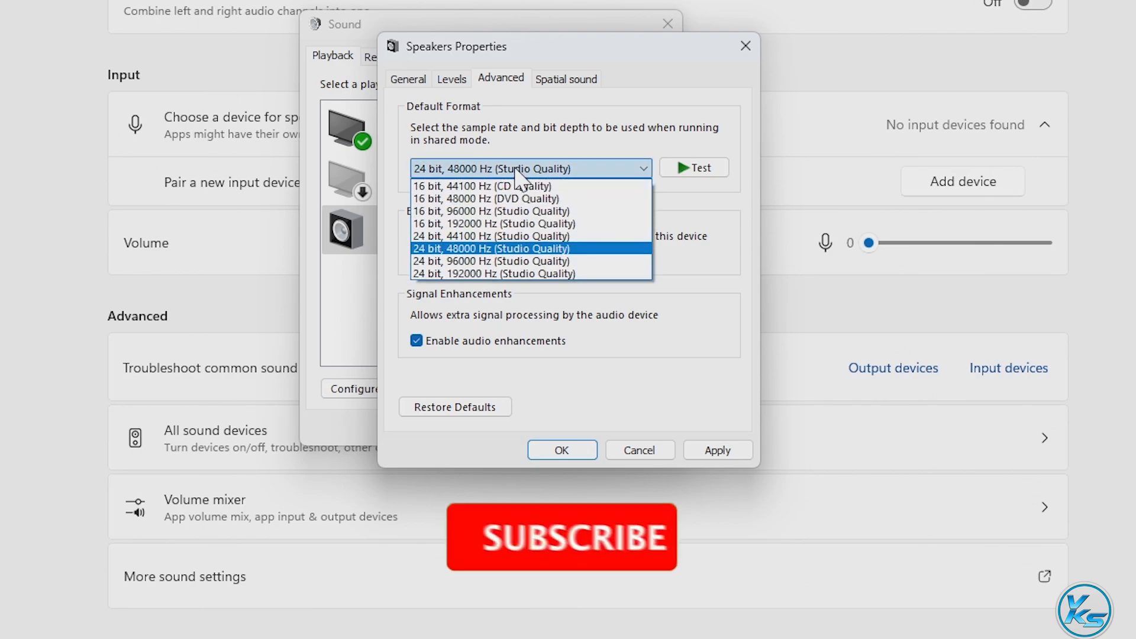
{"action": "left_click", "coordinate": [521, 248]}
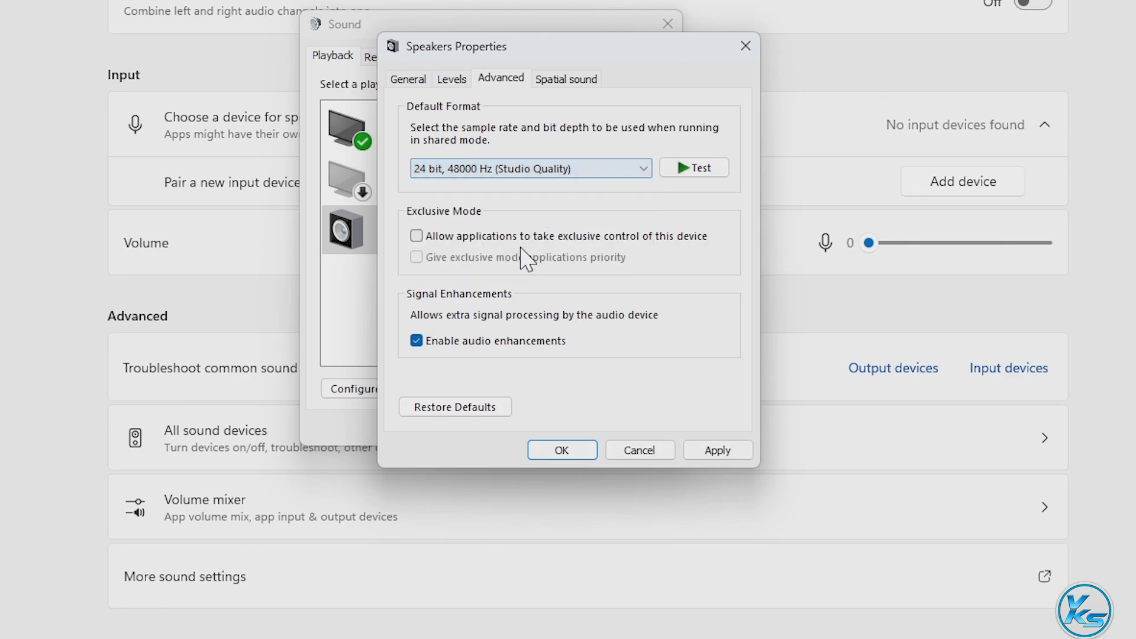
{"action": "left_click", "coordinate": [715, 457]}
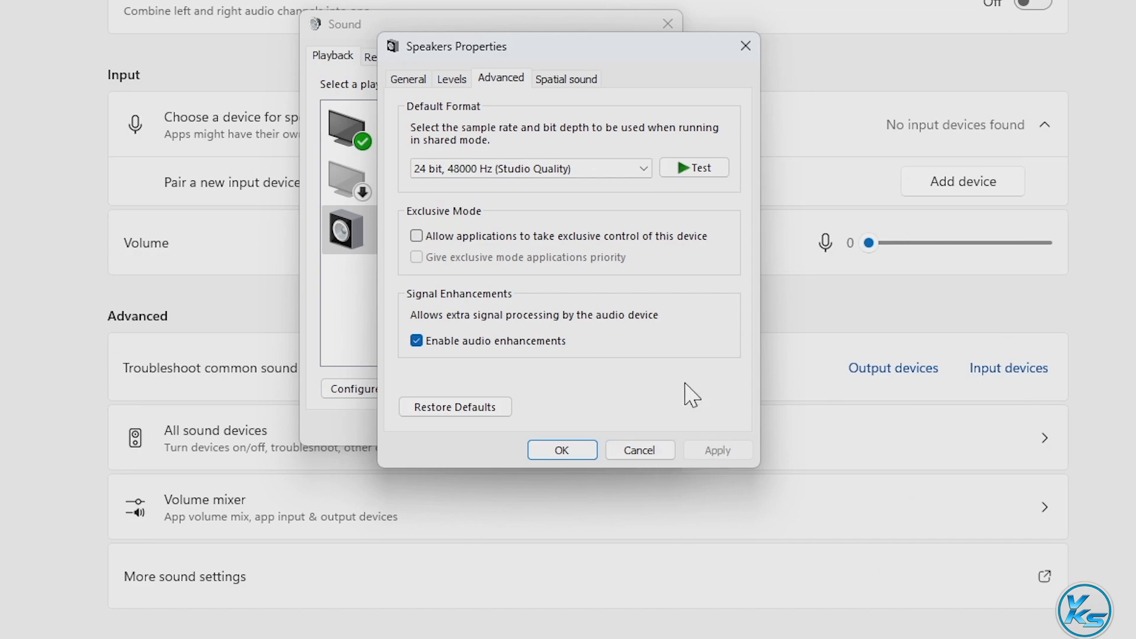
Step: Set the speakers' spatial sound format to Off, apply it, and close the speaker properties
{"action": "left_click", "coordinate": [577, 80]}
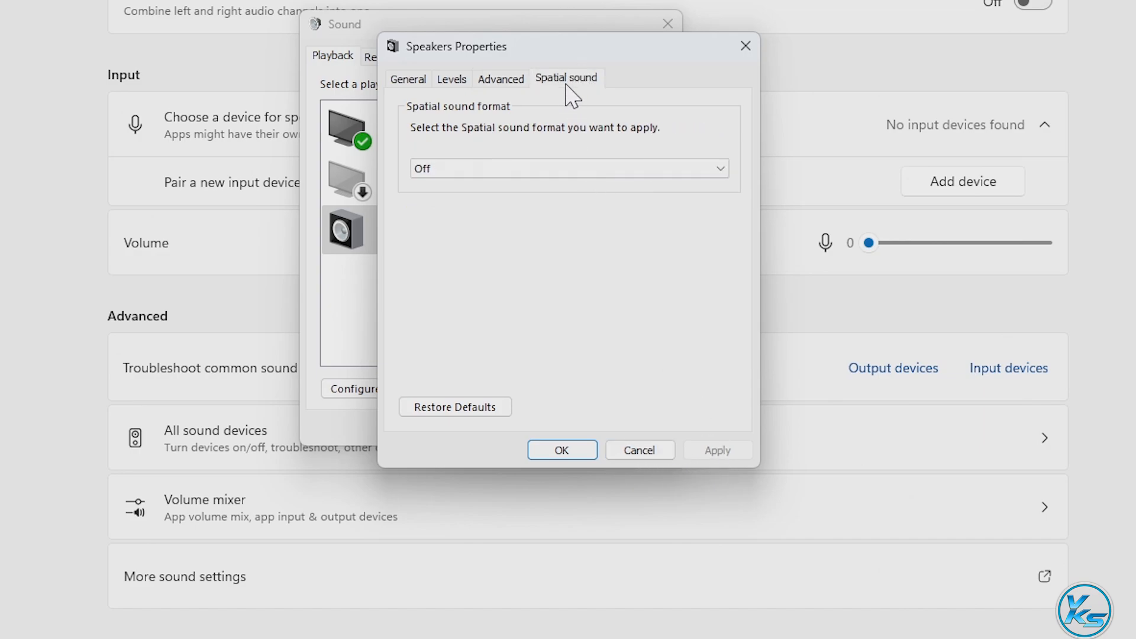
{"action": "left_click", "coordinate": [578, 170]}
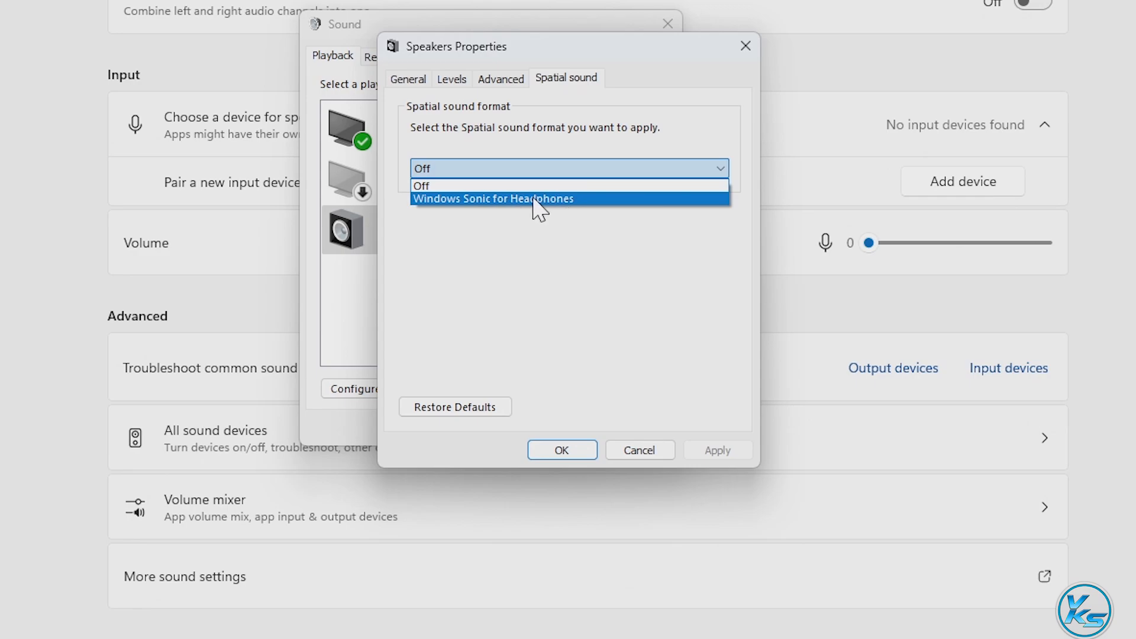
{"action": "left_click", "coordinate": [489, 187]}
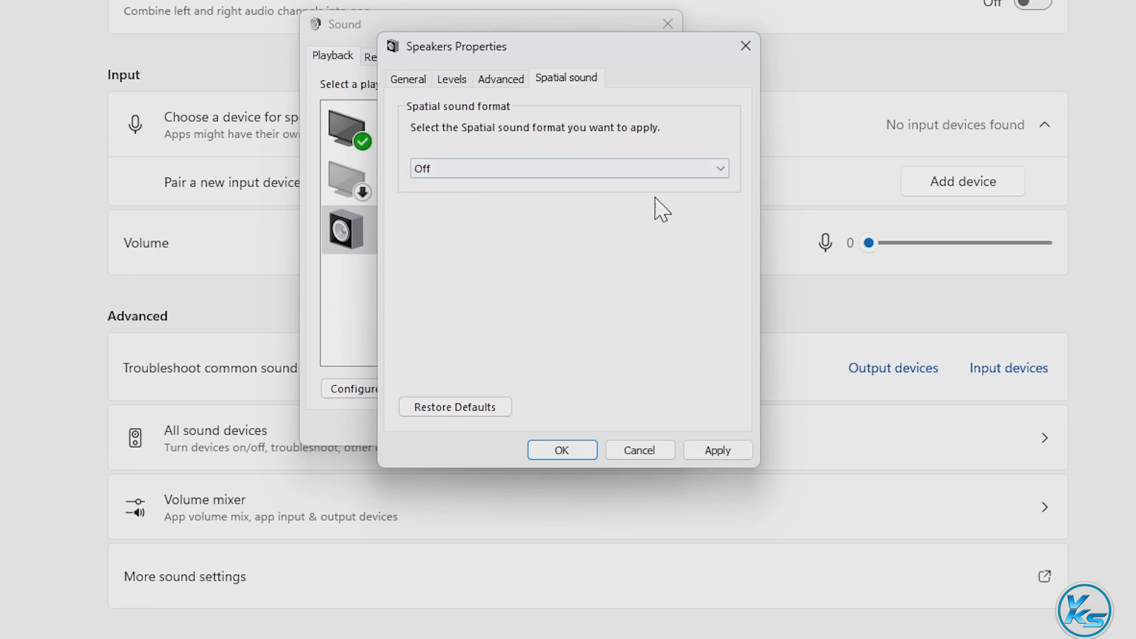
{"action": "left_click", "coordinate": [712, 443]}
{"action": "left_click", "coordinate": [562, 454]}
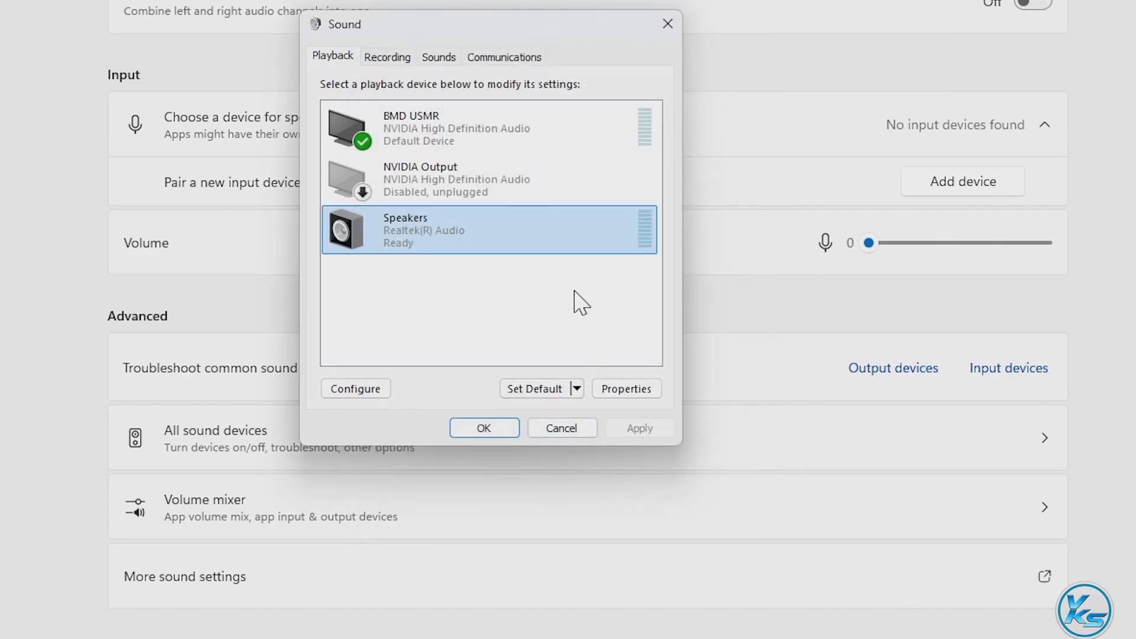
Step: In the Realtek Microphone's advanced properties, turn off exclusive mode applications priority and exclusive control of the device by applications
{"action": "left_click", "coordinate": [388, 57]}
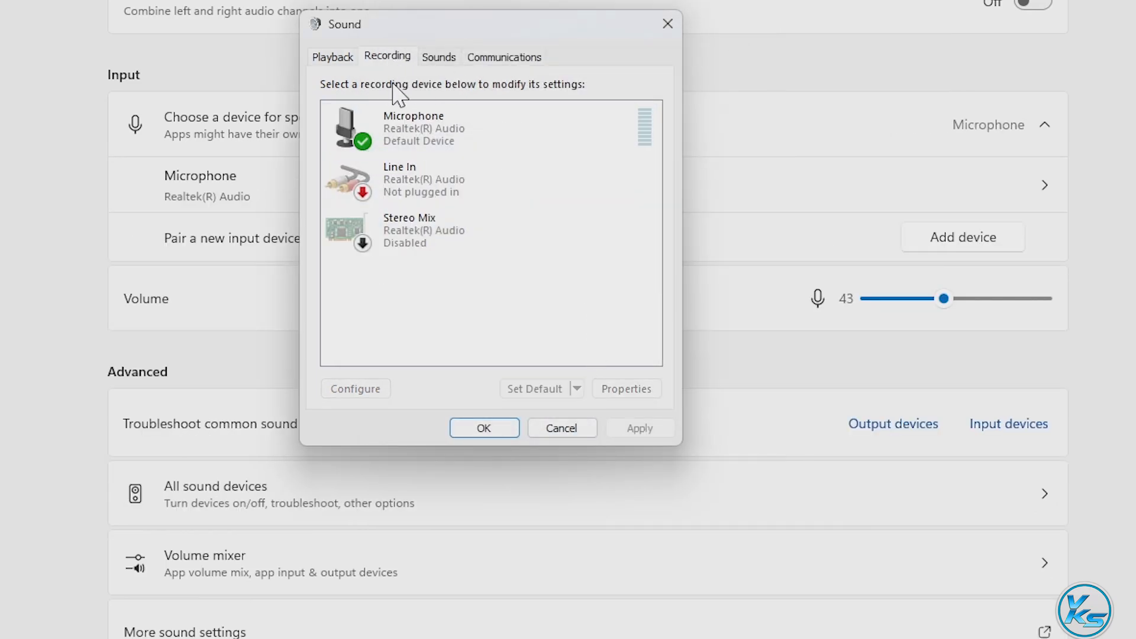
{"action": "right_click", "coordinate": [441, 129]}
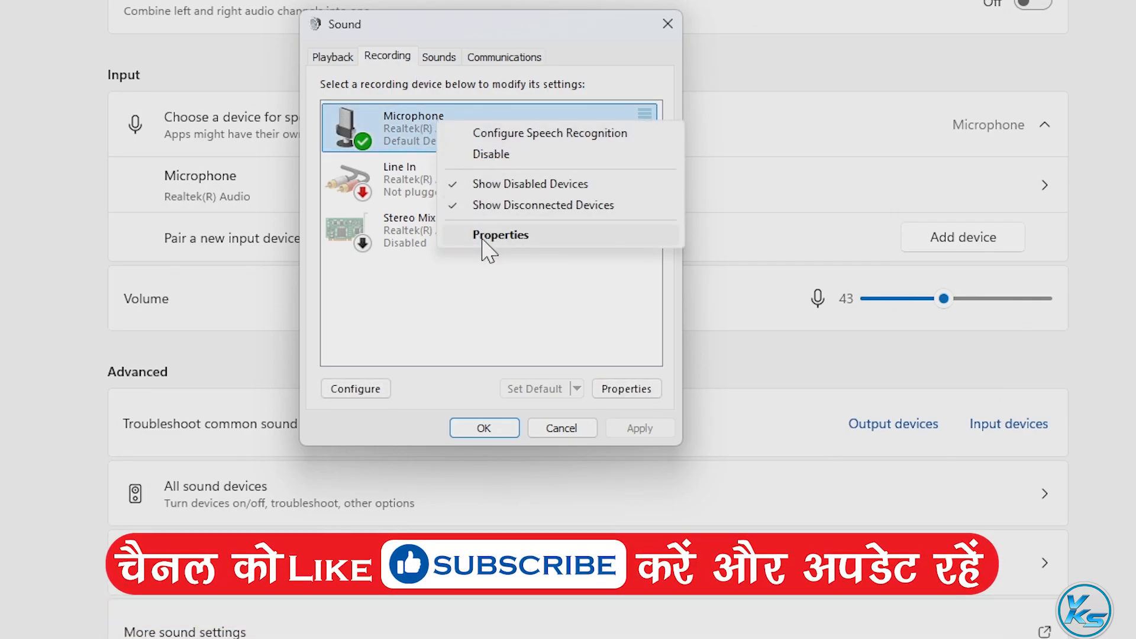
{"action": "left_click", "coordinate": [486, 240]}
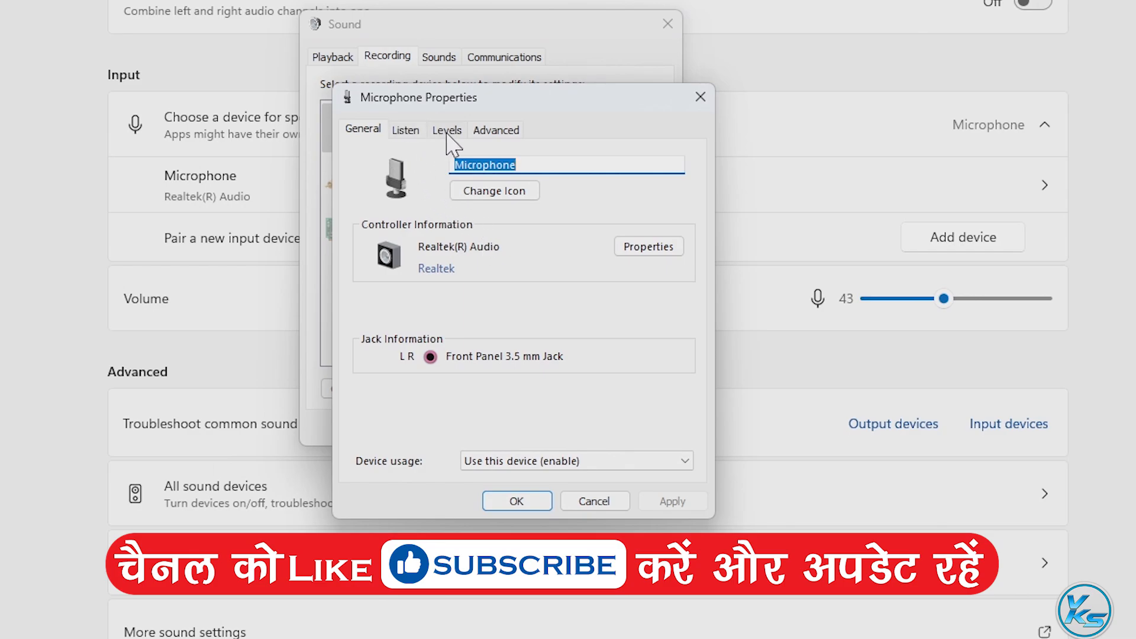
{"action": "left_click", "coordinate": [498, 132]}
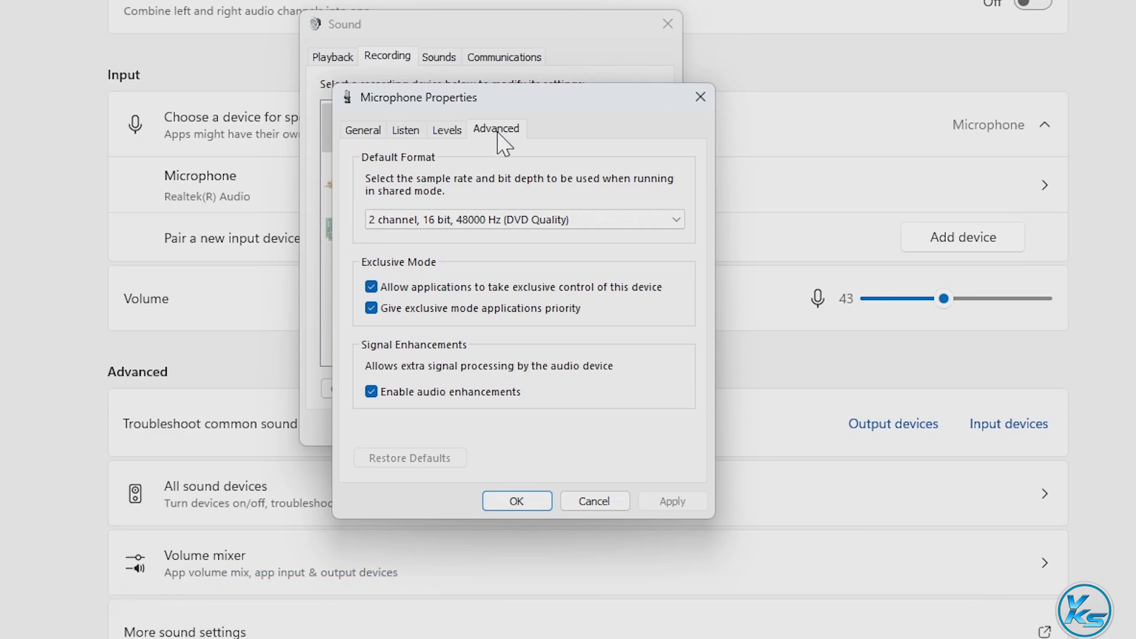
{"action": "left_click", "coordinate": [371, 308]}
{"action": "left_click", "coordinate": [371, 287]}
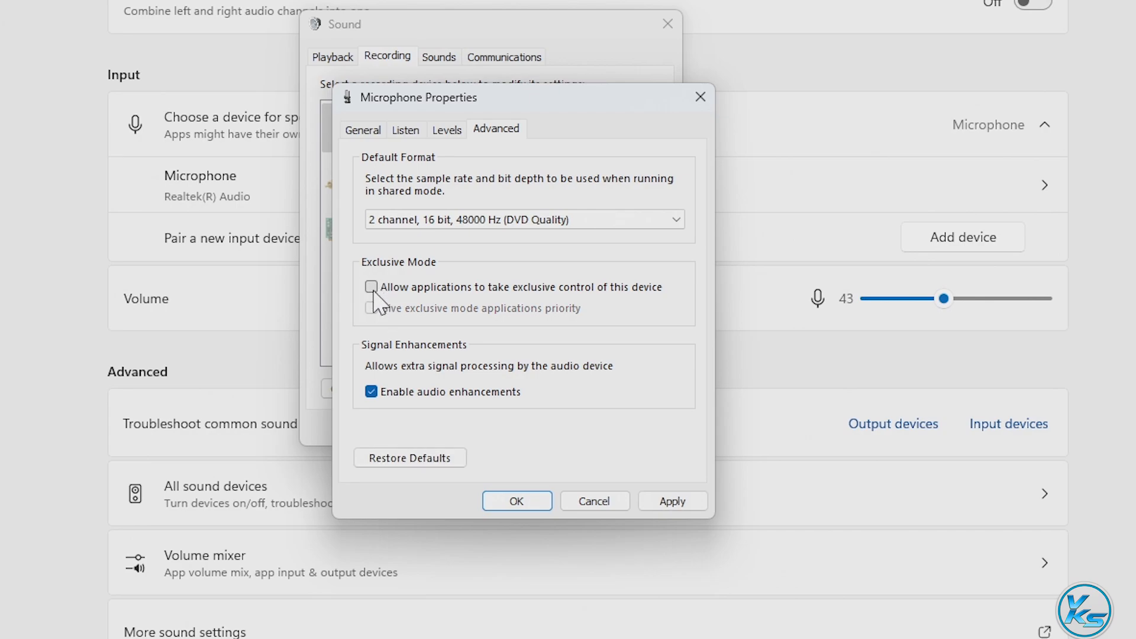
Step: Set the microphone's default format to 2 channel, 16 bit, 48000 Hz (DVD Quality), apply it, and close the microphone properties
{"action": "left_click", "coordinate": [418, 224]}
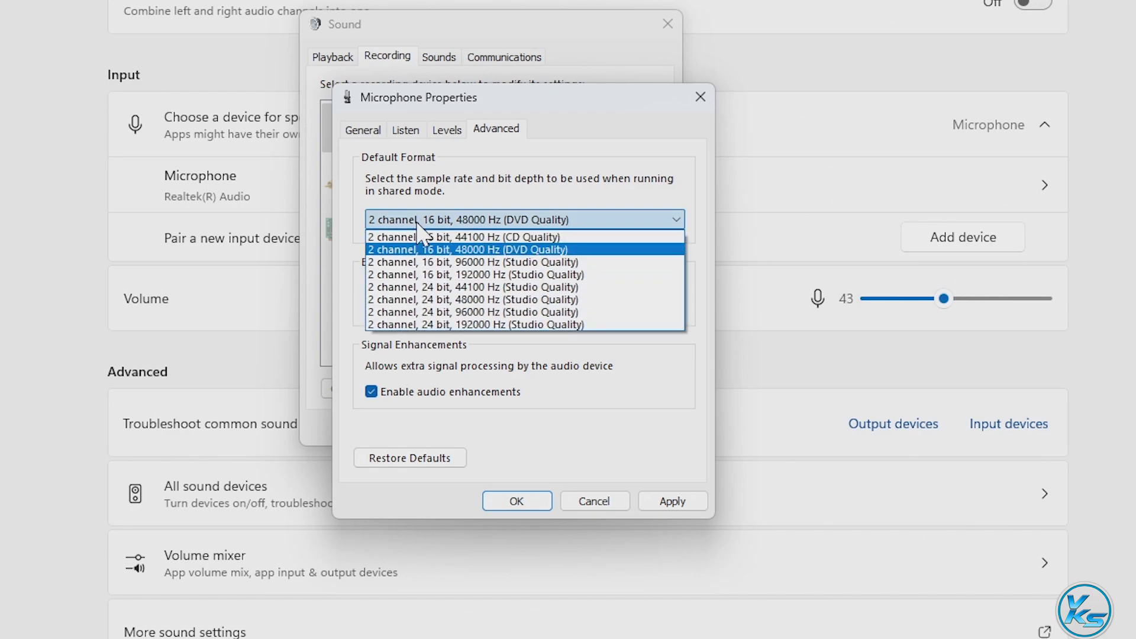
{"action": "left_click", "coordinate": [426, 250]}
{"action": "left_click", "coordinate": [672, 501]}
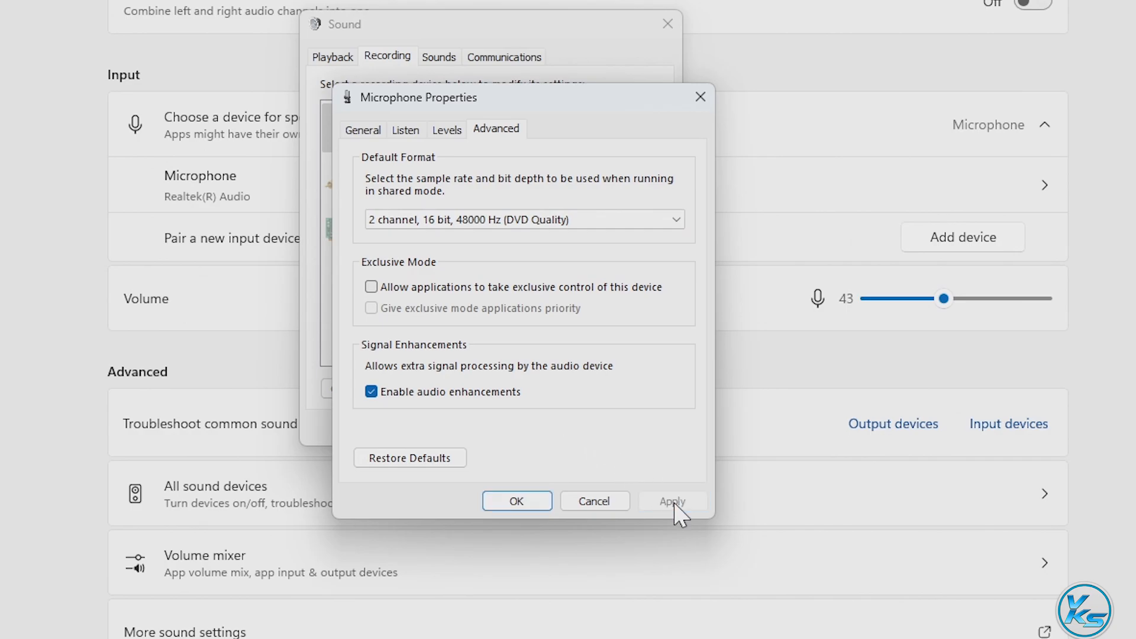
{"action": "left_click", "coordinate": [498, 507]}
{"action": "left_click", "coordinate": [408, 336]}
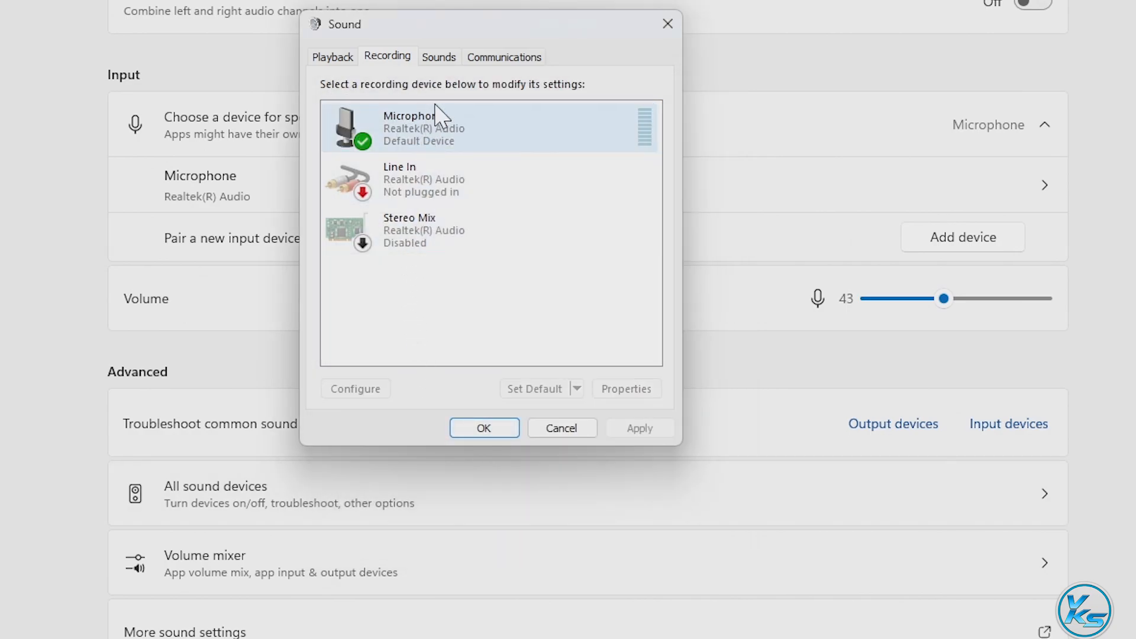
Step: Set Windows to do nothing when it detects communications activity, apply it, and close the Sound dialog and Settings
{"action": "left_click", "coordinate": [492, 59]}
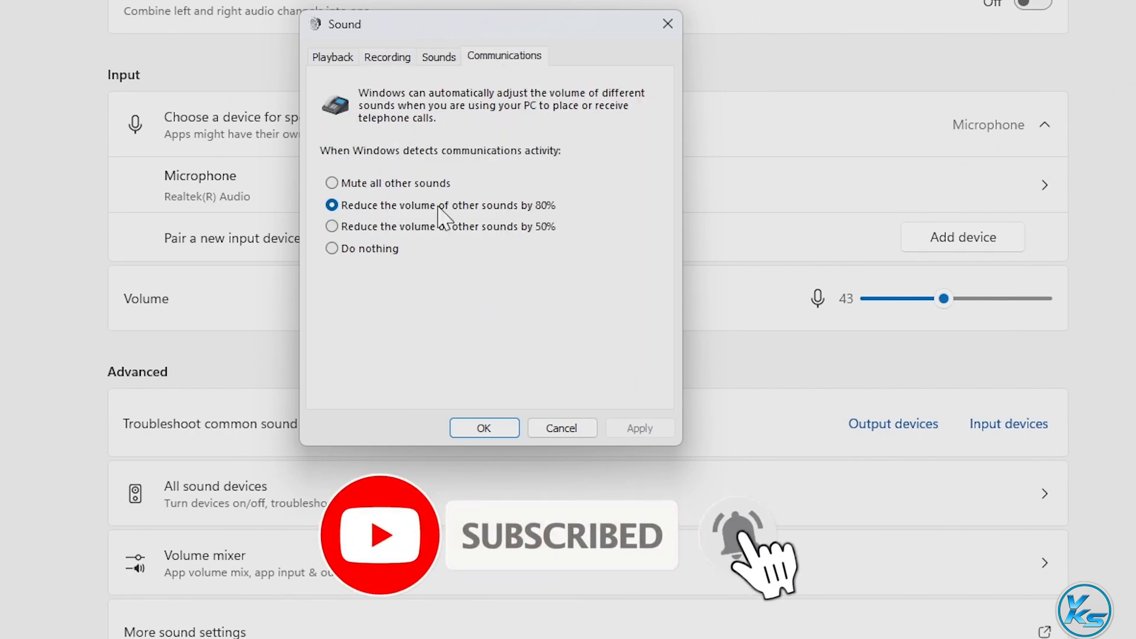
{"action": "left_click", "coordinate": [354, 250]}
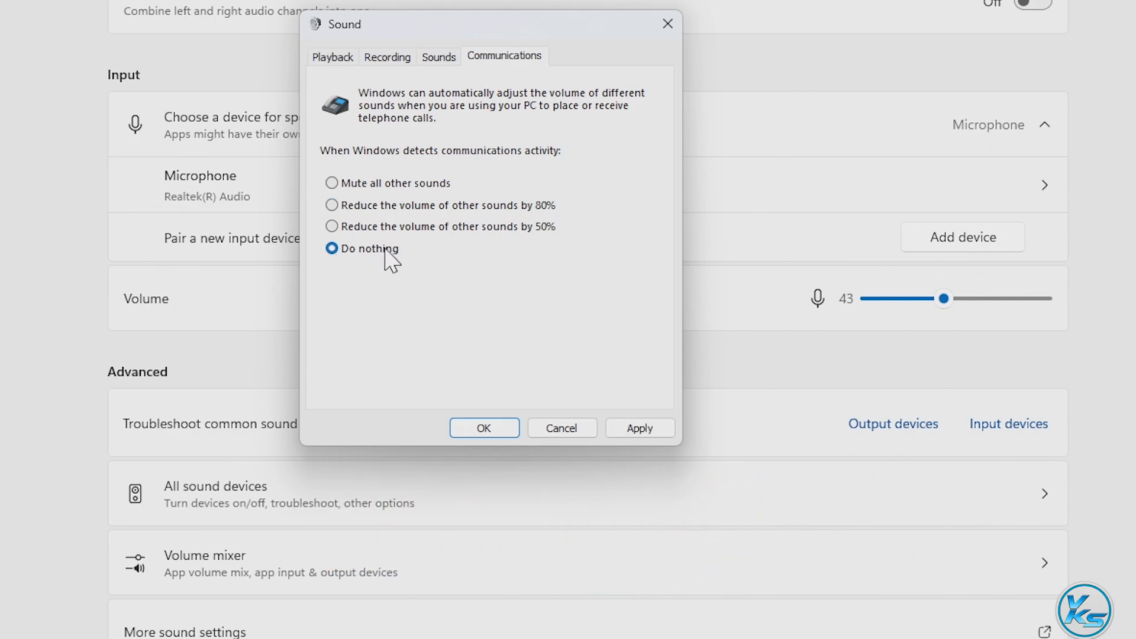
{"action": "left_click", "coordinate": [636, 432]}
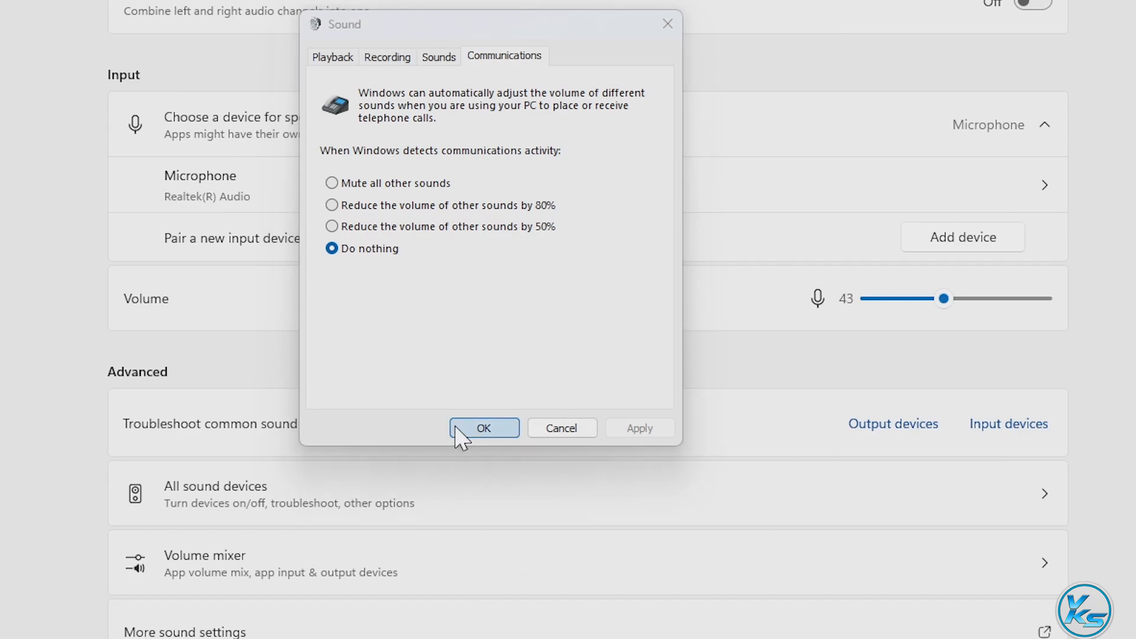
{"action": "left_click", "coordinate": [456, 428]}
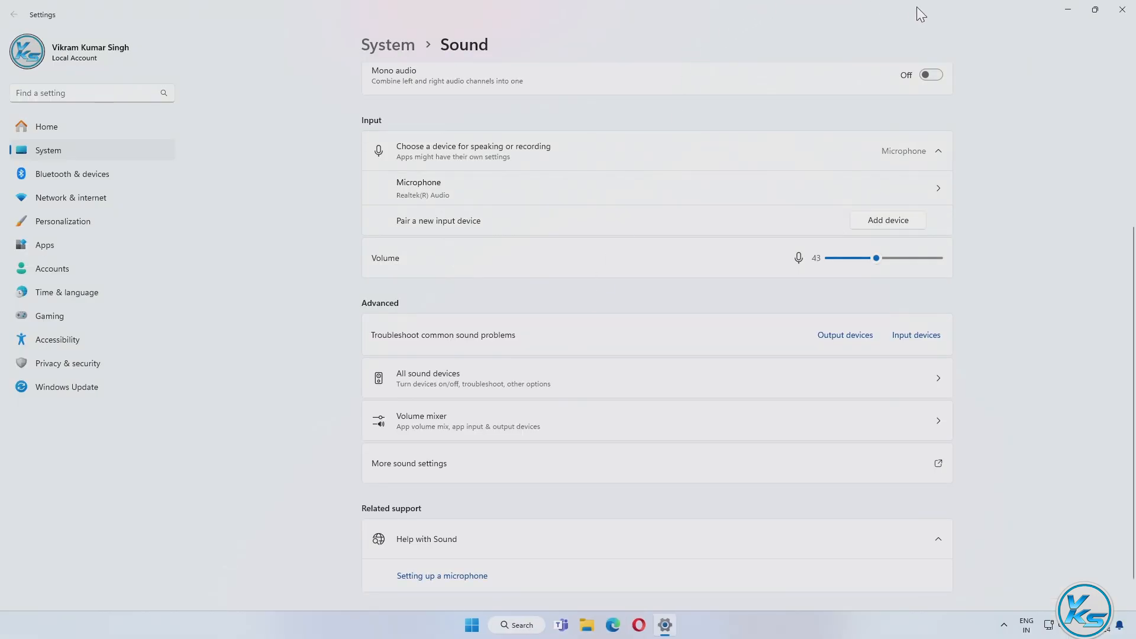
{"action": "left_click", "coordinate": [1122, 9]}
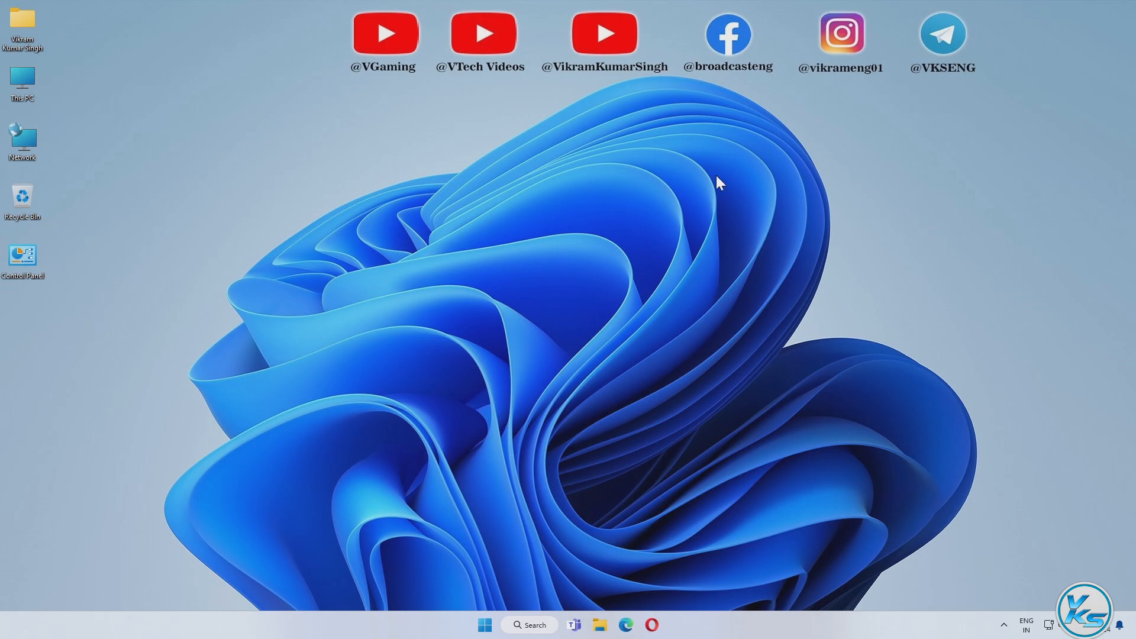
Step: Open the AppData Roaming folder by searching Windows for %appdata%
{"action": "left_click", "coordinate": [520, 631]}
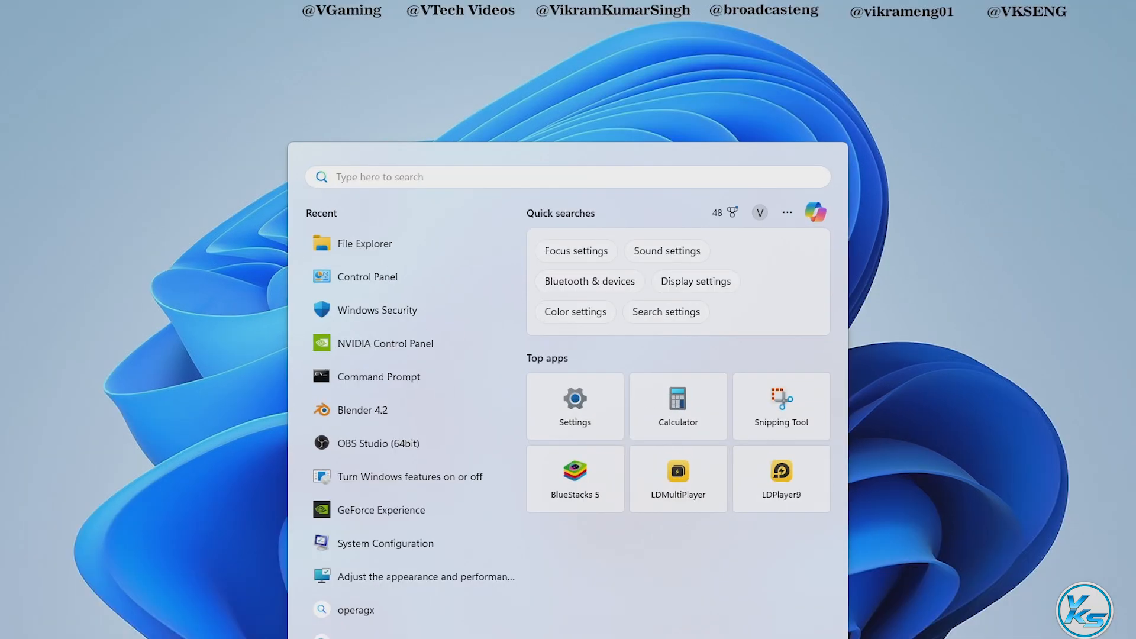
{"action": "type", "text": "%"}
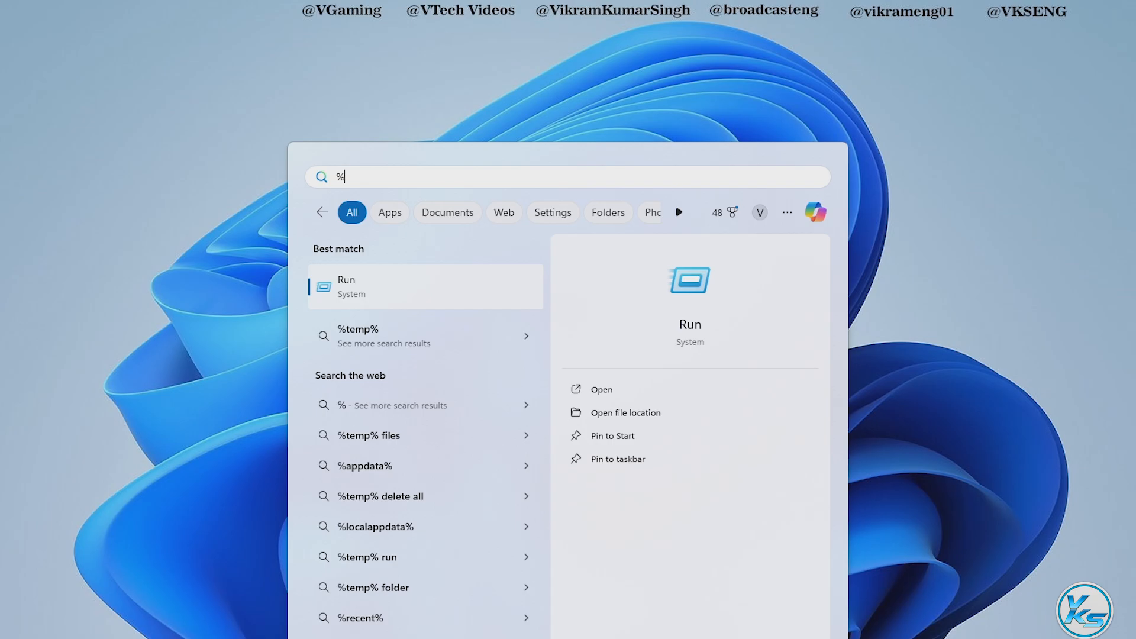
{"action": "type", "text": "appdata%"}
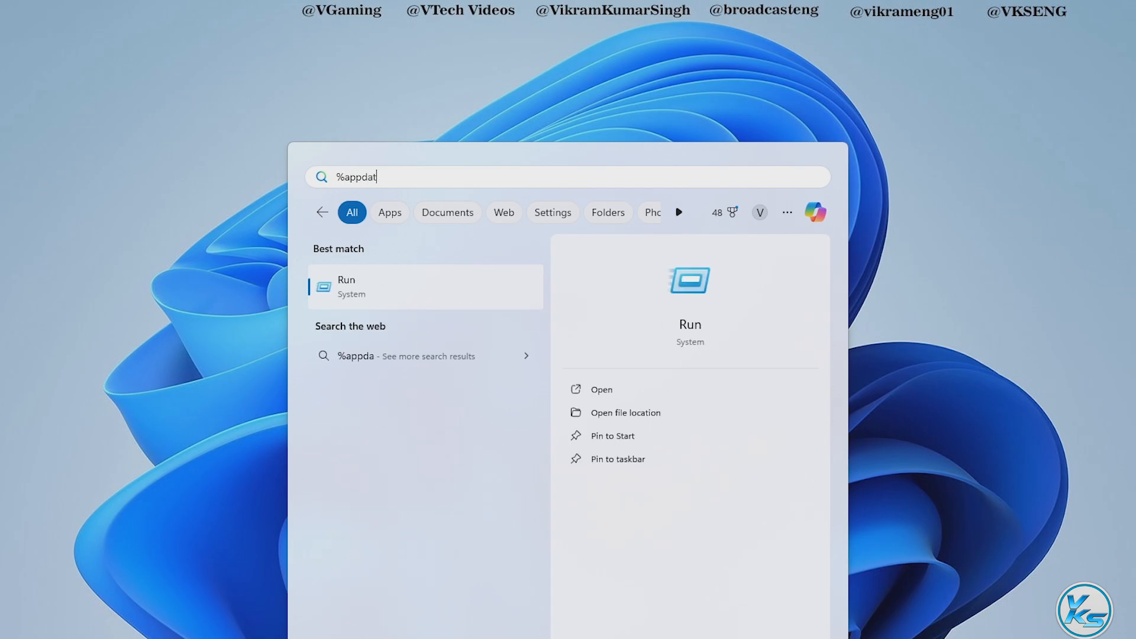
{"action": "key", "text": "Return"}
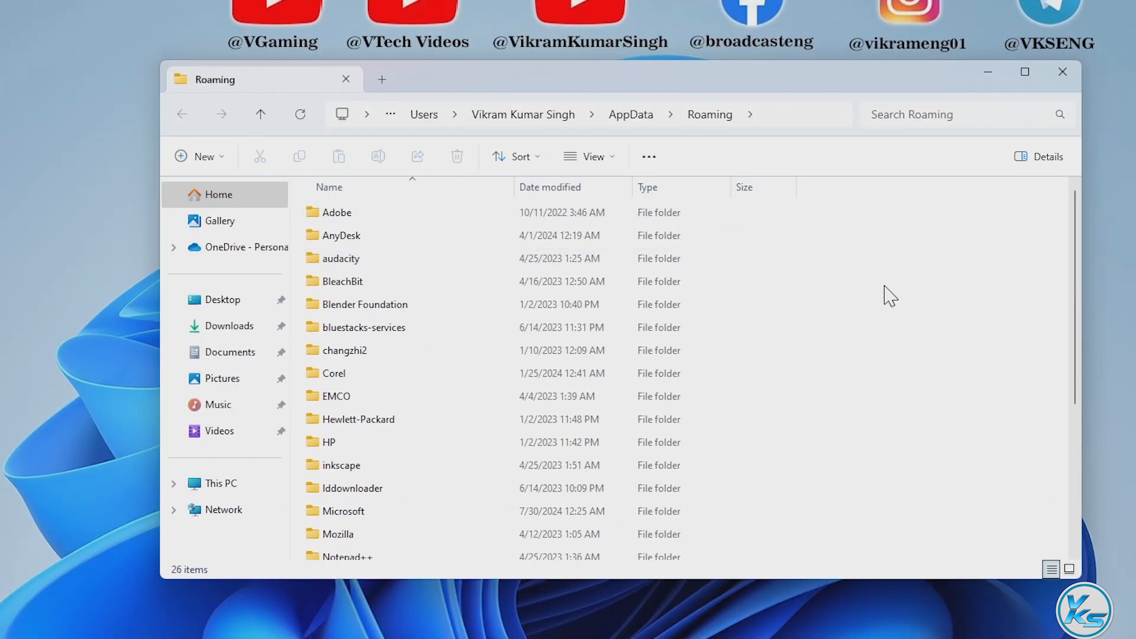
Step: Delete all items in the Roaming folder, continuing with administrator permission for the Microsoft folder and cancelling when access is denied again
{"action": "key", "text": "ctrl+a"}
{"action": "right_click", "coordinate": [558, 265]}
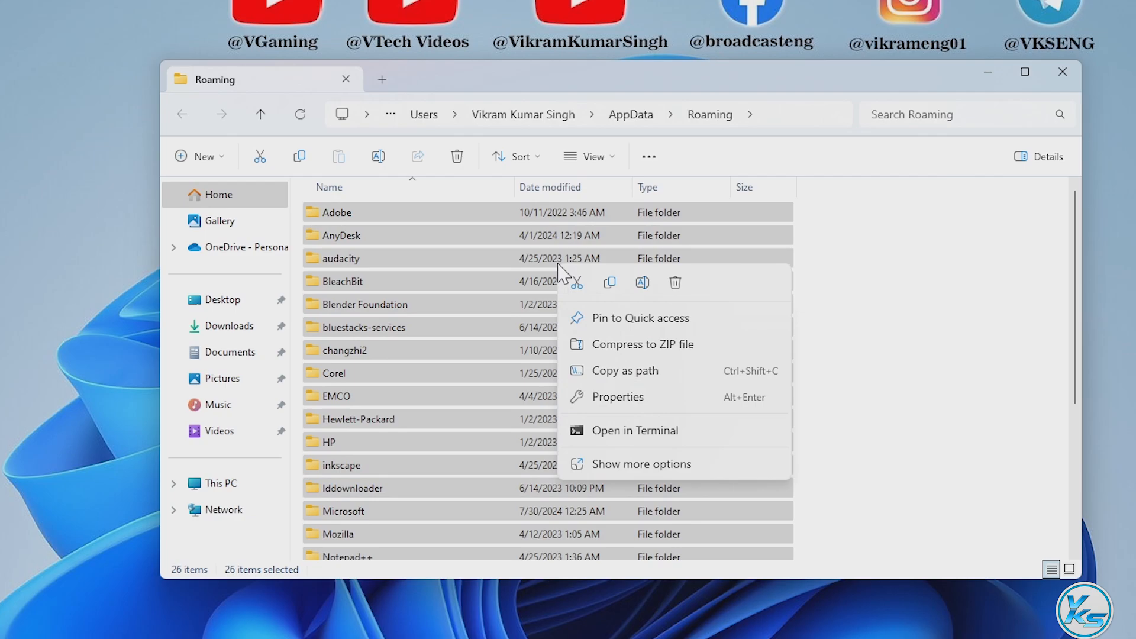
{"action": "key", "text": "Delete"}
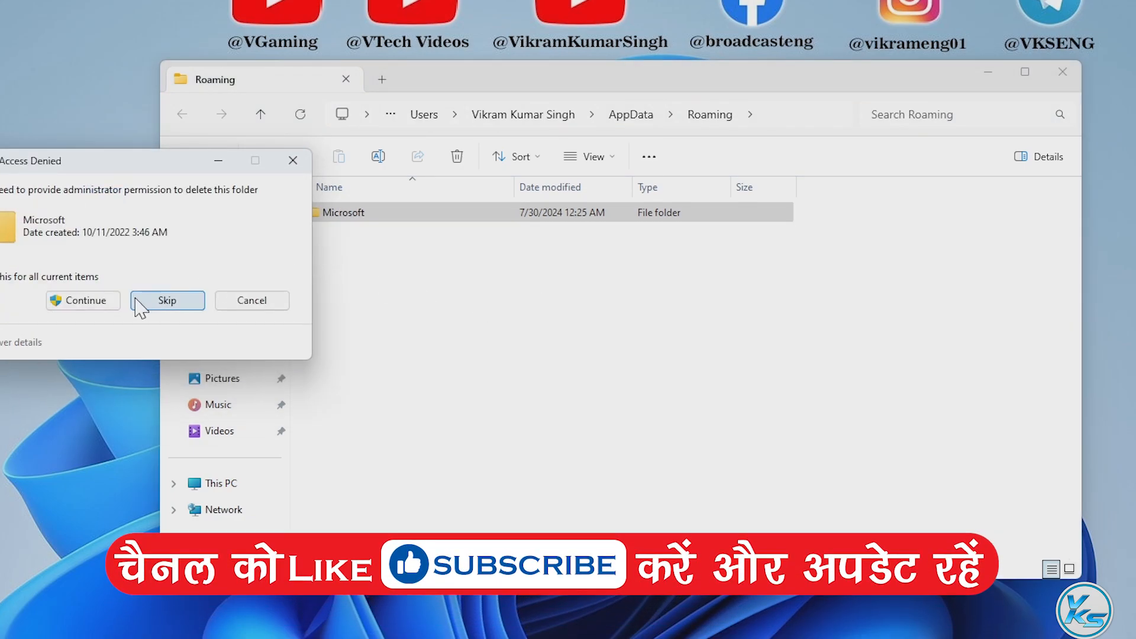
{"action": "left_click", "coordinate": [88, 301]}
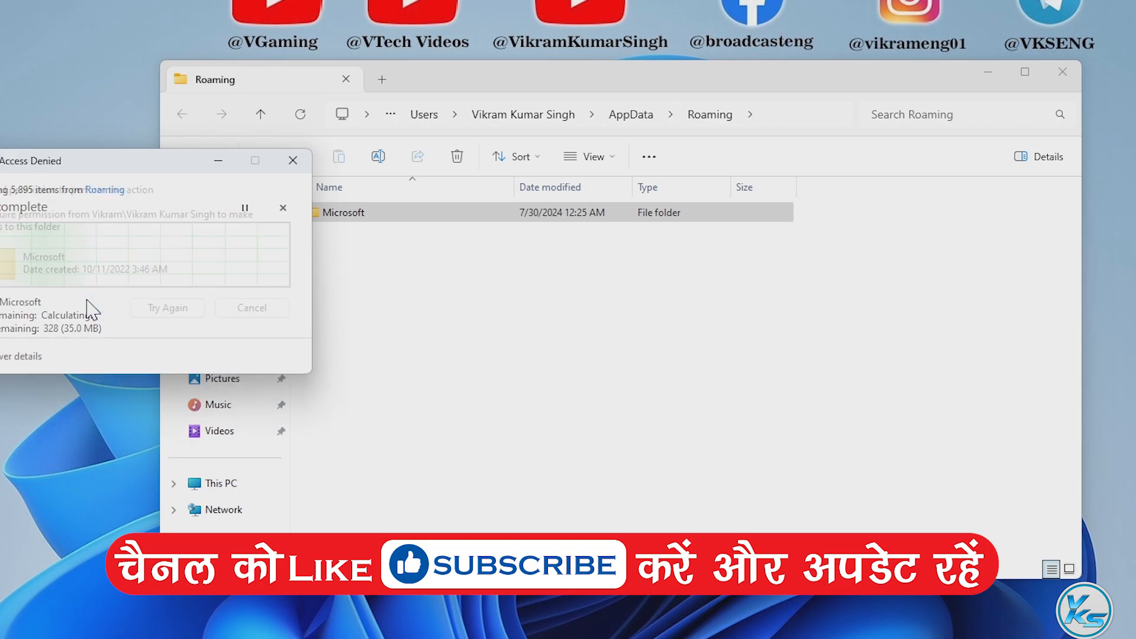
{"action": "left_click", "coordinate": [252, 307]}
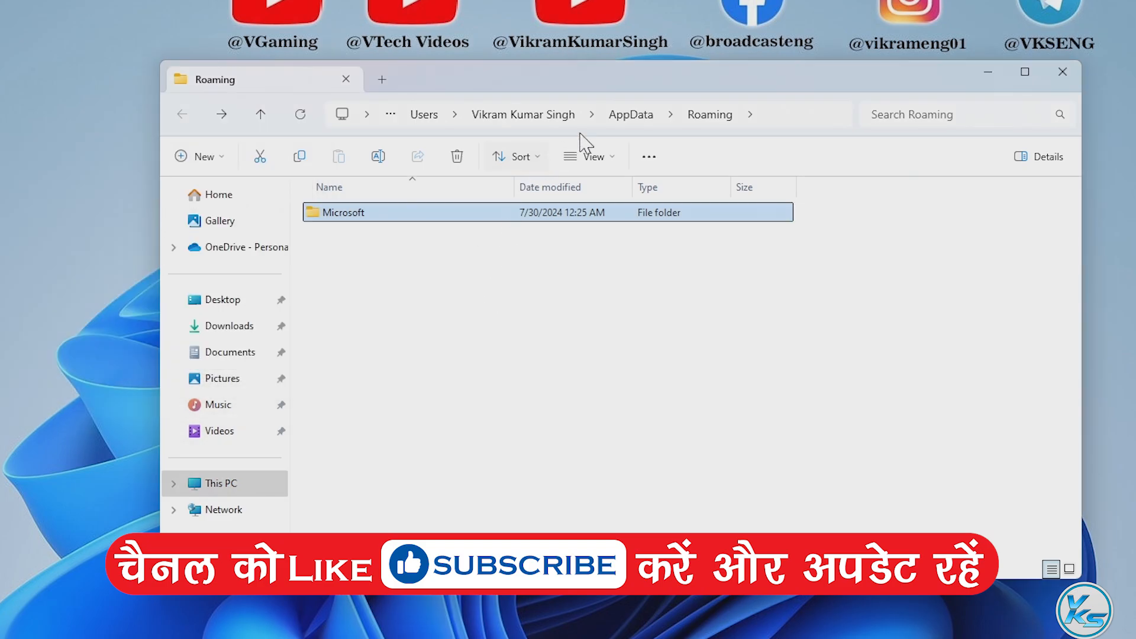
Step: Go up to the AppData folder and open the Temp folder inside Local
{"action": "left_click", "coordinate": [628, 118]}
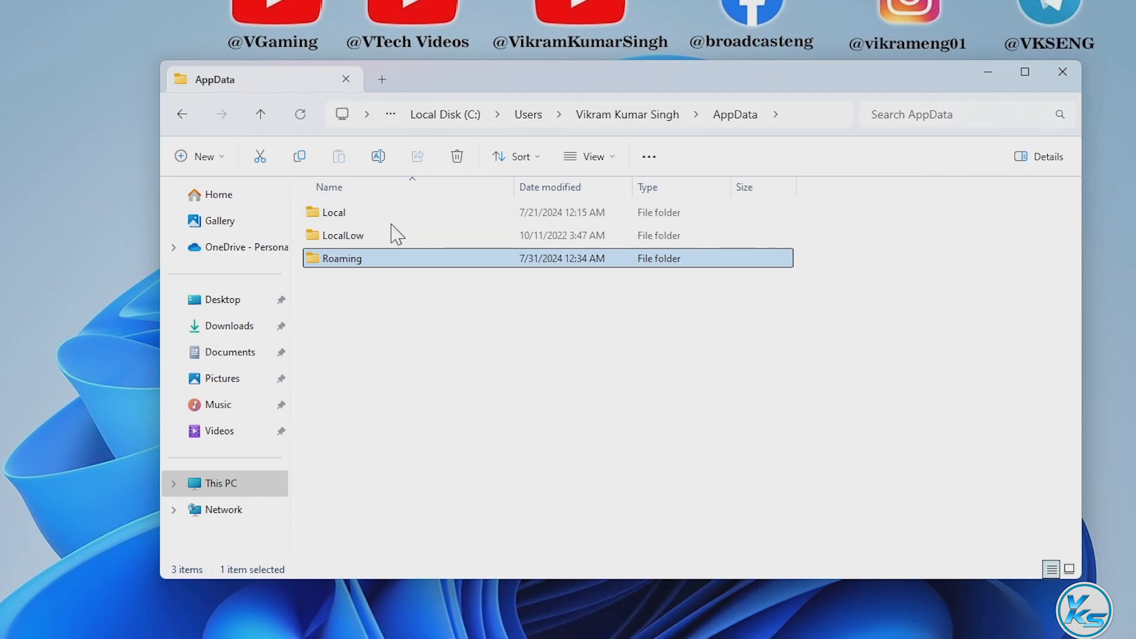
{"action": "double_click", "coordinate": [375, 214]}
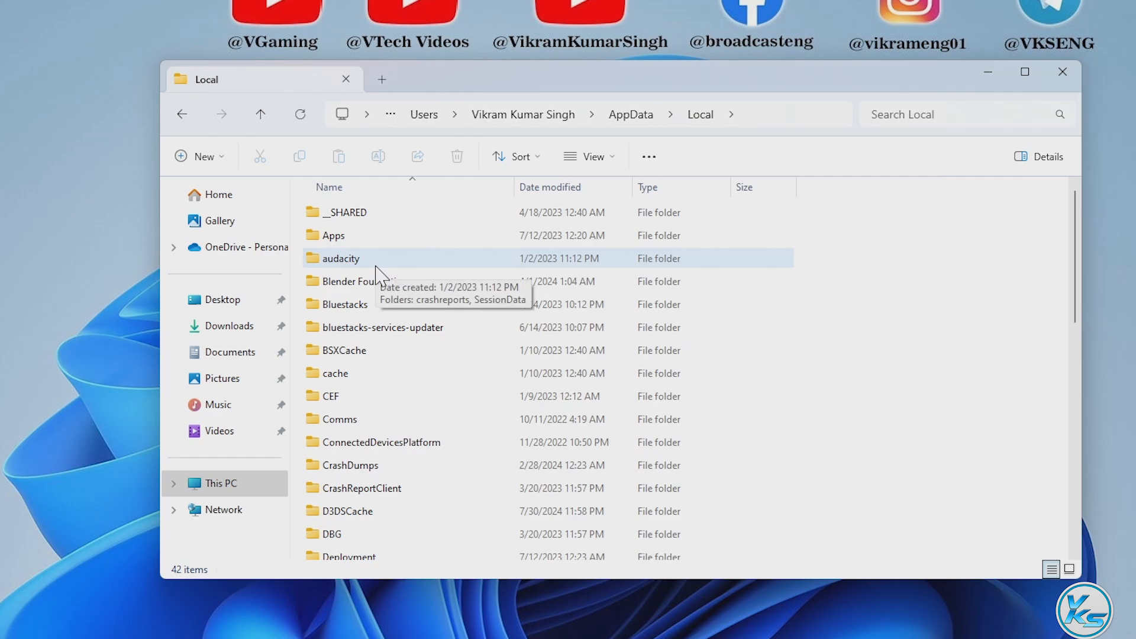
{"action": "scroll", "coordinate": [376, 274], "scroll_direction": "down", "scroll_amount": 8}
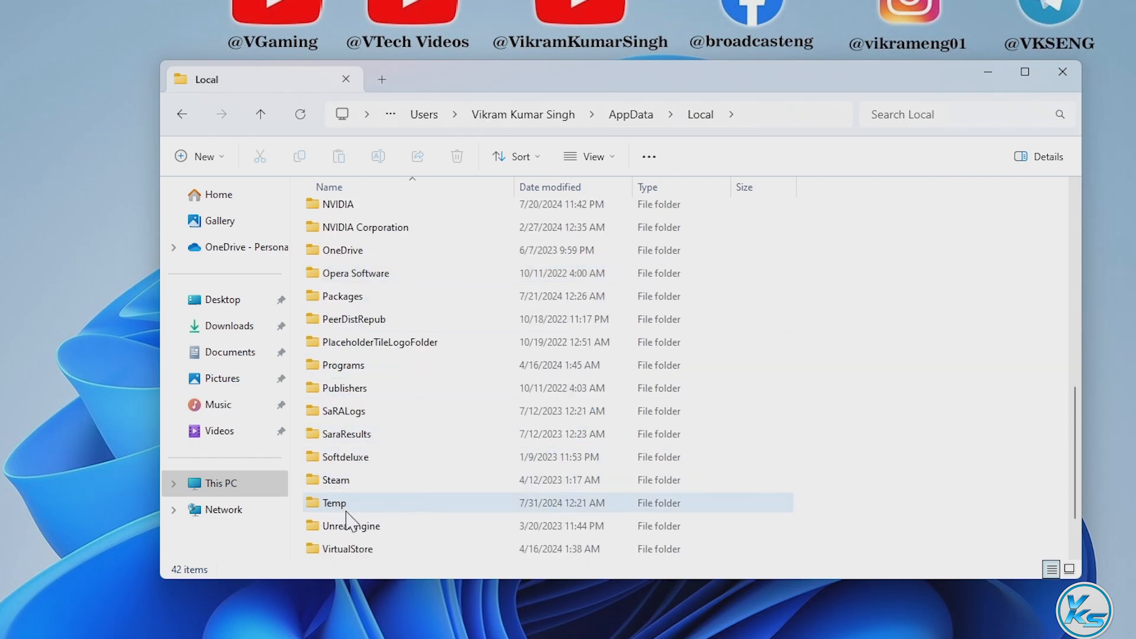
{"action": "double_click", "coordinate": [348, 513]}
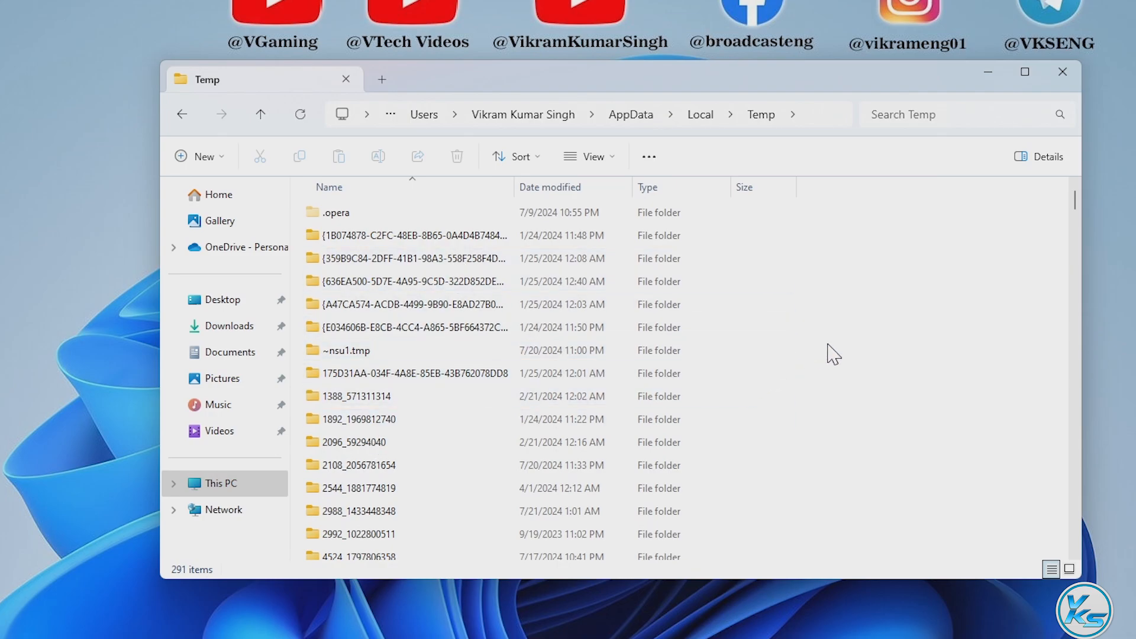
Step: Delete all items in the Temp folder, skip the file that is in use, and close File Explorer
{"action": "key", "text": "ctrl+a"}
{"action": "right_click", "coordinate": [472, 282]}
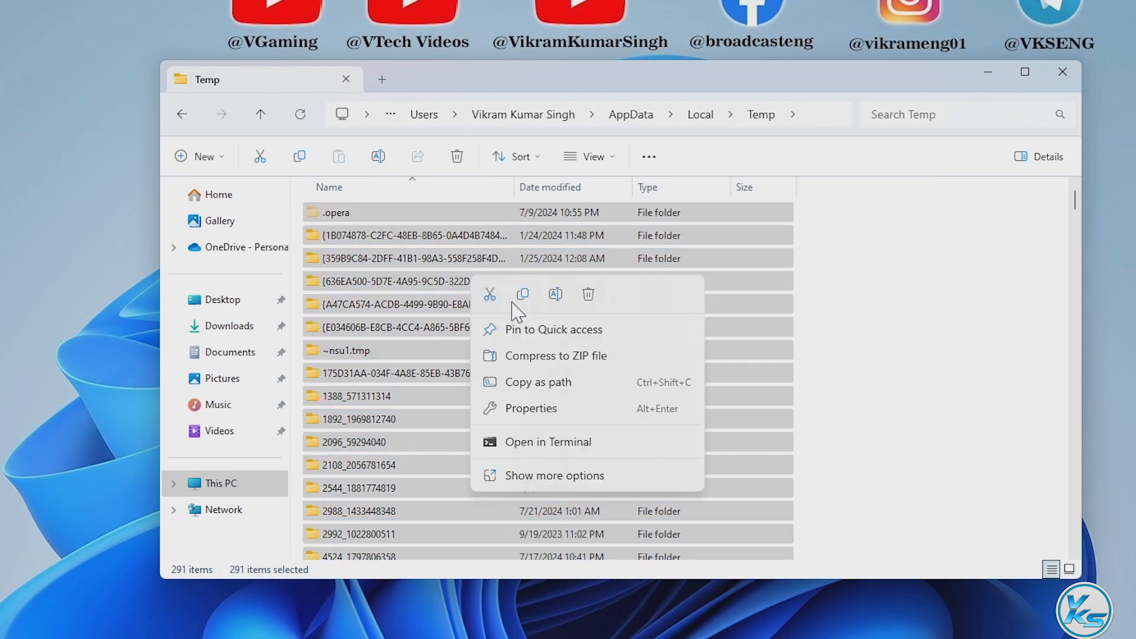
{"action": "left_click", "coordinate": [587, 296]}
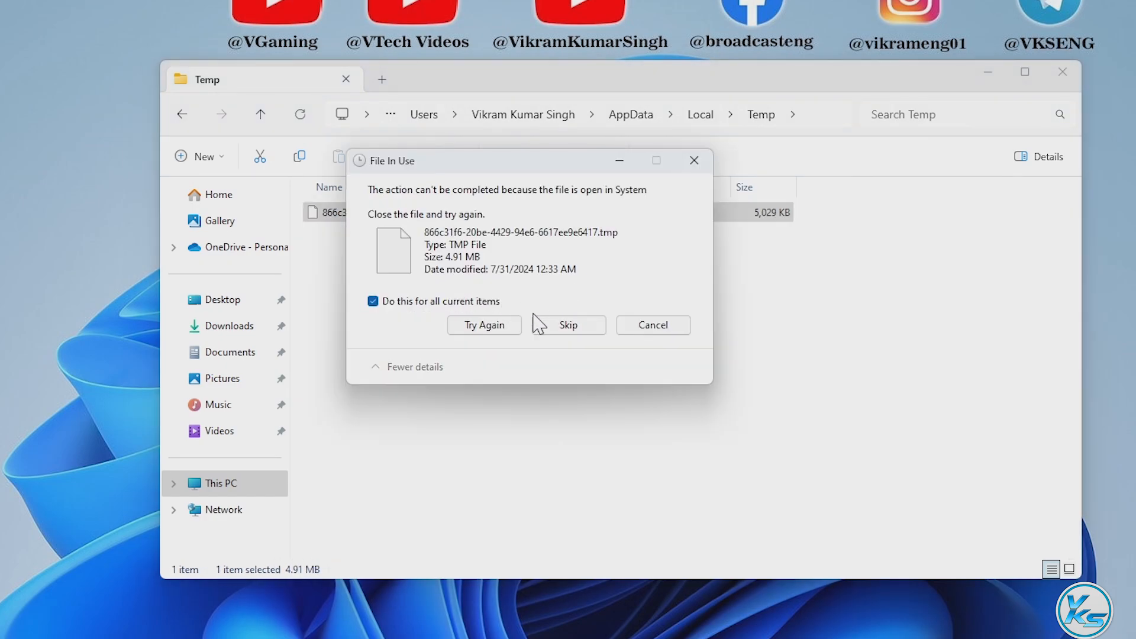
{"action": "left_click", "coordinate": [545, 322]}
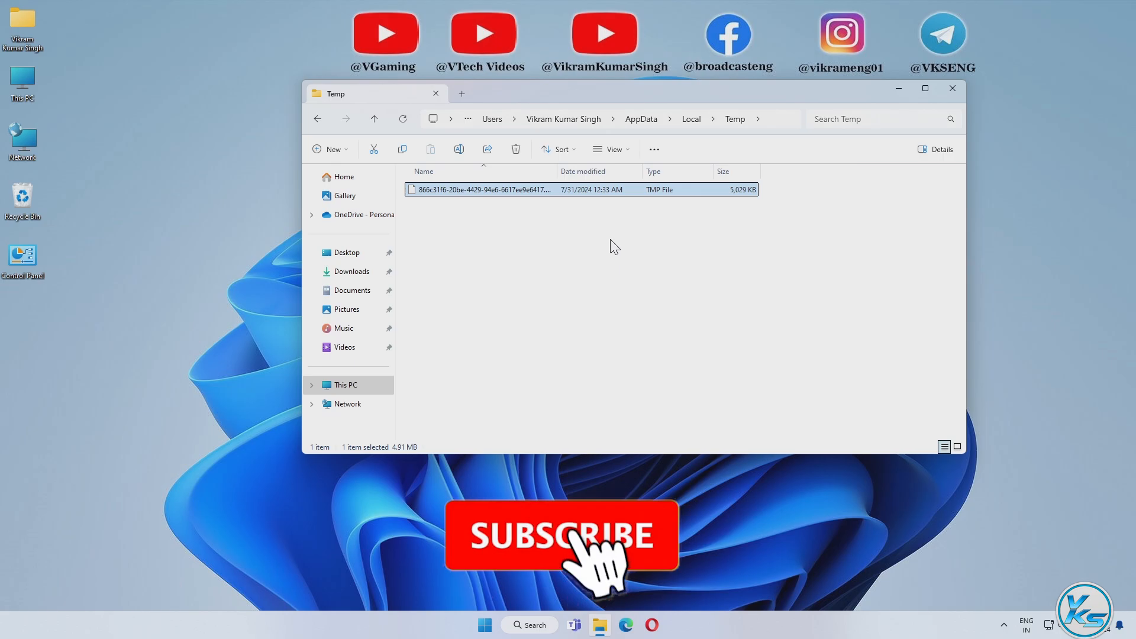
{"action": "left_click", "coordinate": [951, 90]}
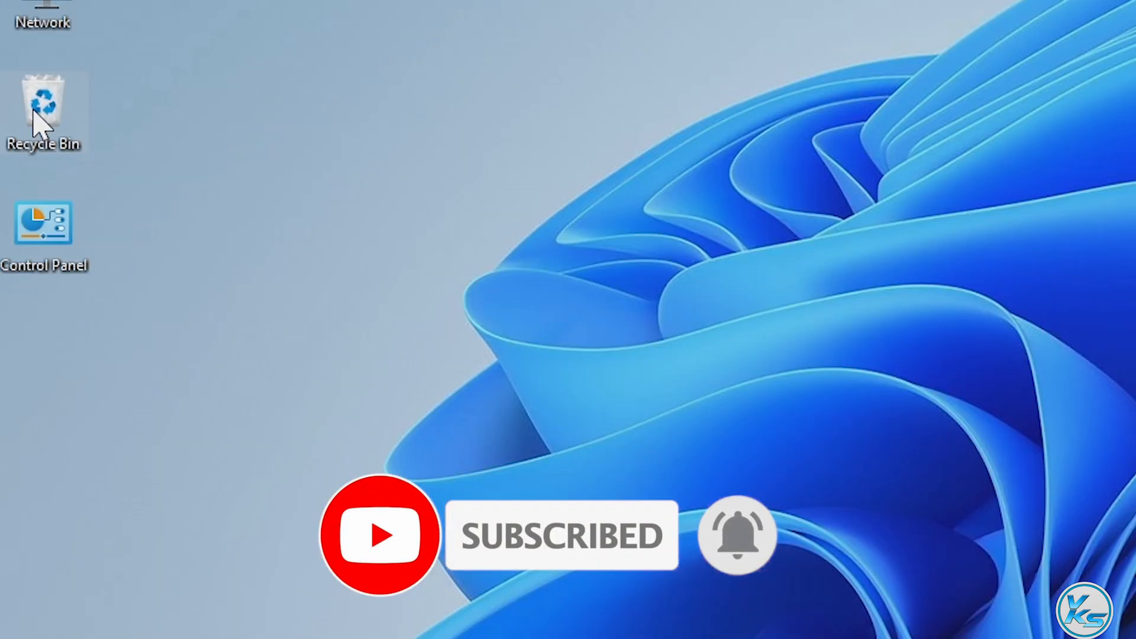
Step: Empty the Recycle Bin and confirm permanently deleting all of its items
{"action": "right_click", "coordinate": [16, 202]}
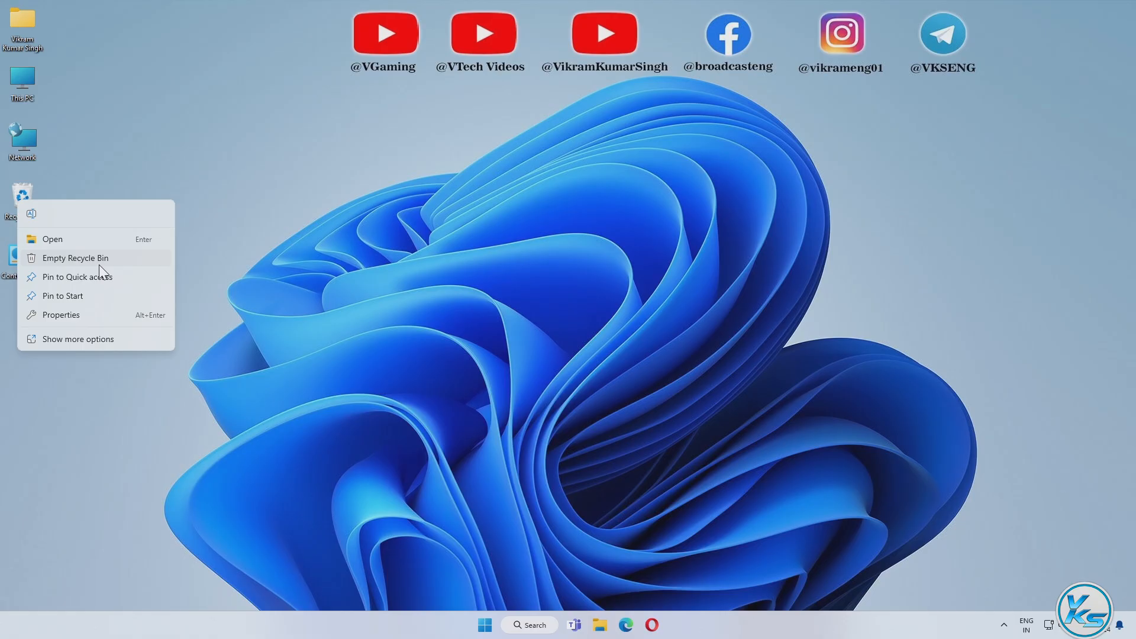
{"action": "left_click", "coordinate": [192, 231]}
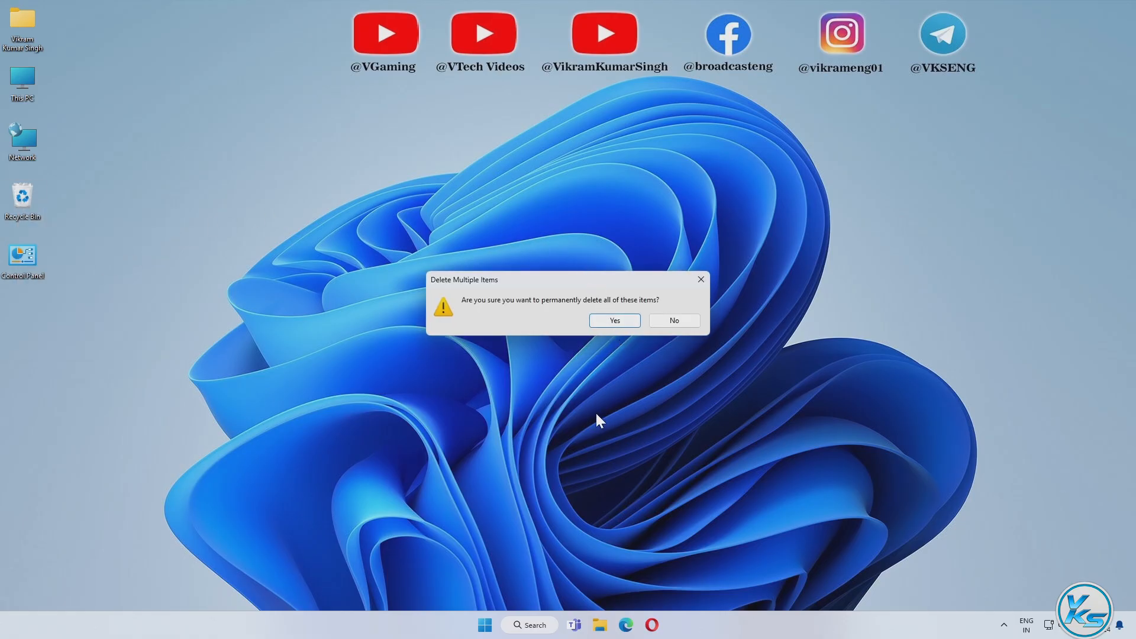
{"action": "left_click", "coordinate": [616, 319]}
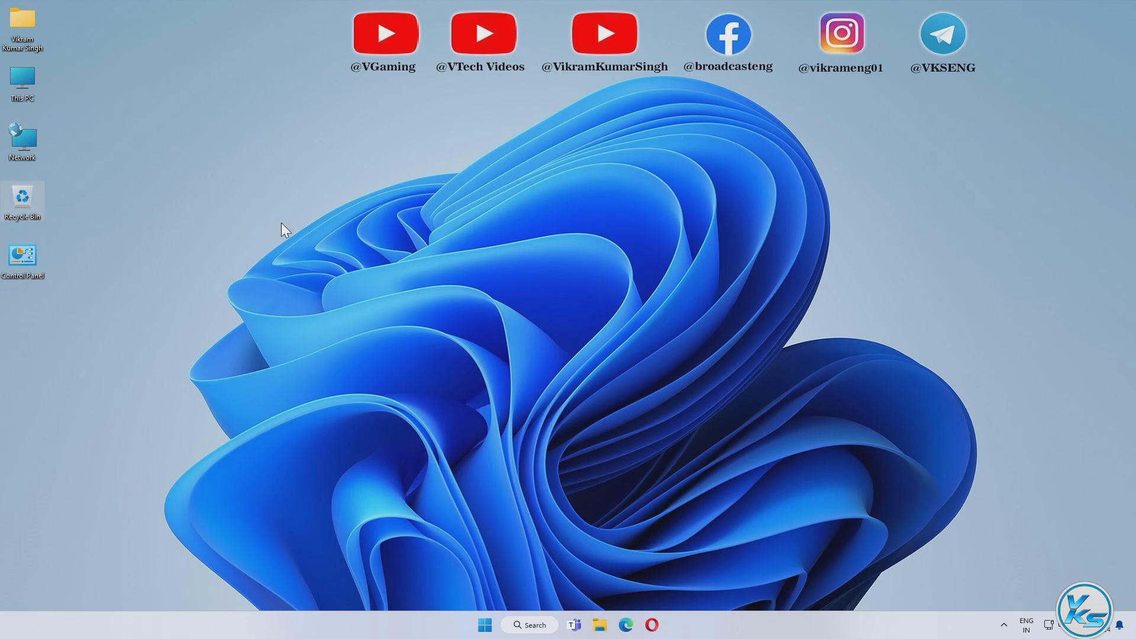
Step: Switch to the Opera browser, go to google.com and search for "windows 11 debloater"
{"action": "left_click", "coordinate": [653, 625]}
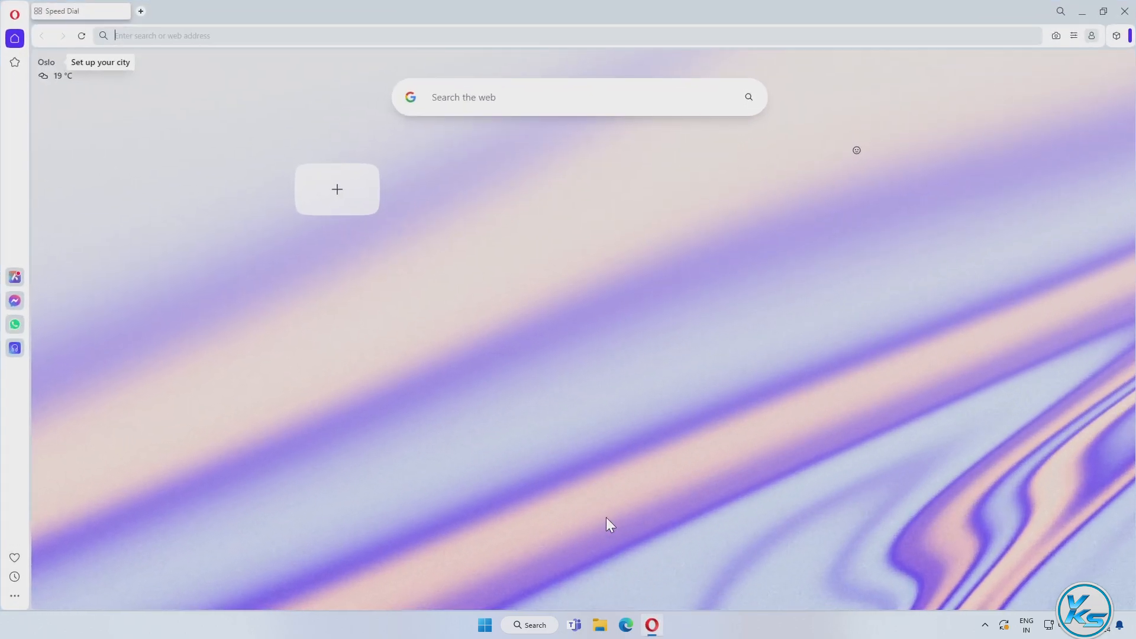
{"action": "type", "text": "google.com"}
{"action": "key", "text": "Return"}
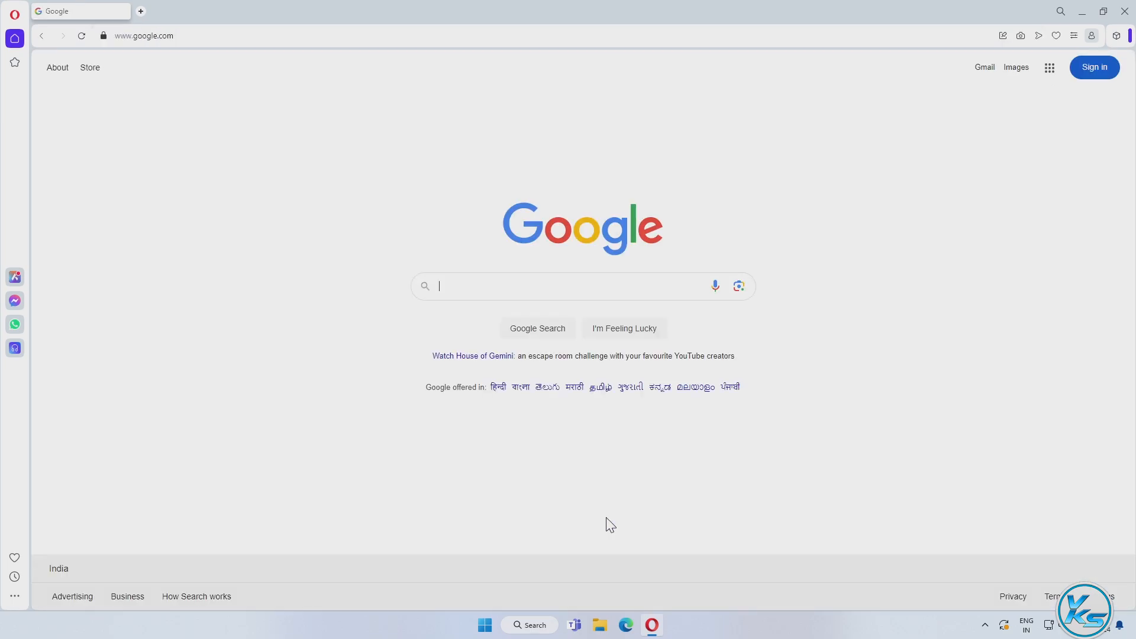
{"action": "type", "text": "window"}
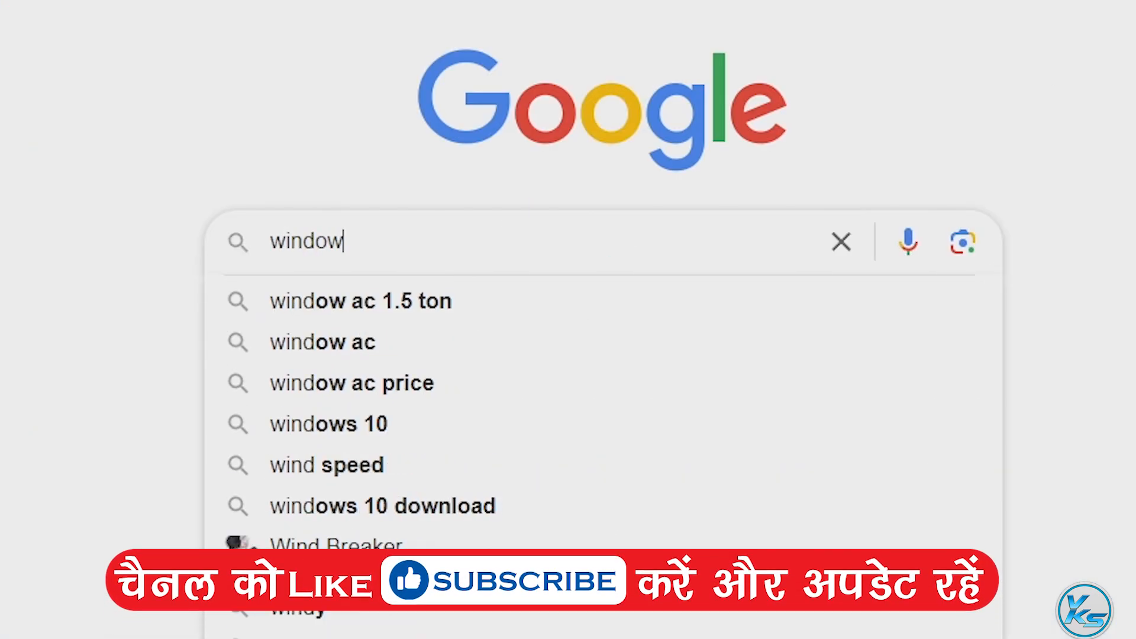
{"action": "type", "text": "s 11 de"}
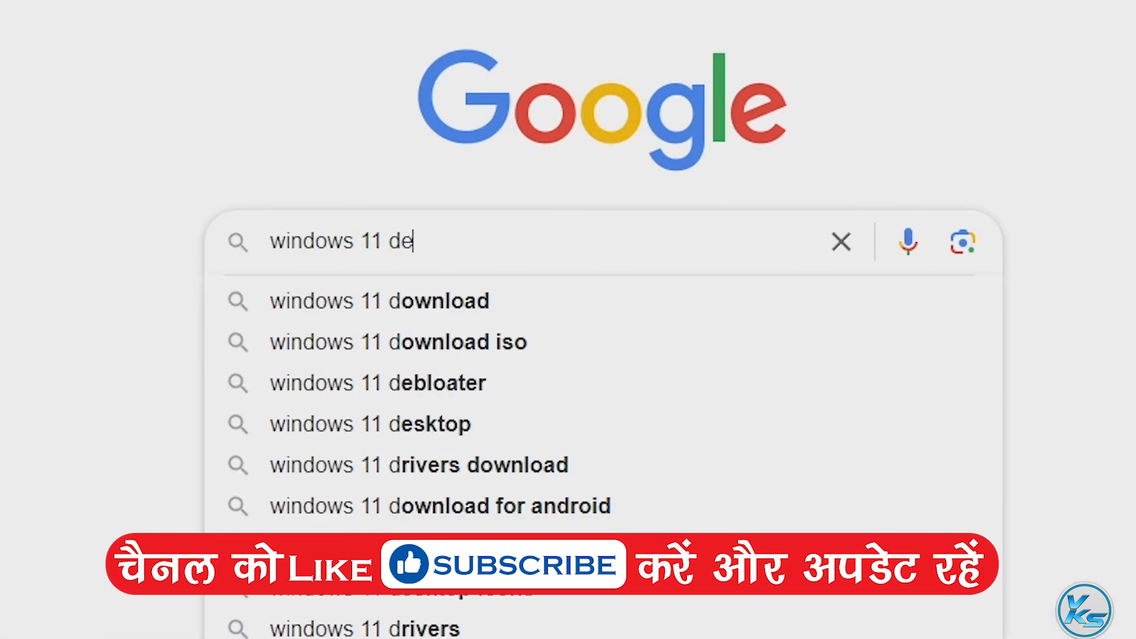
{"action": "type", "text": "bloater"}
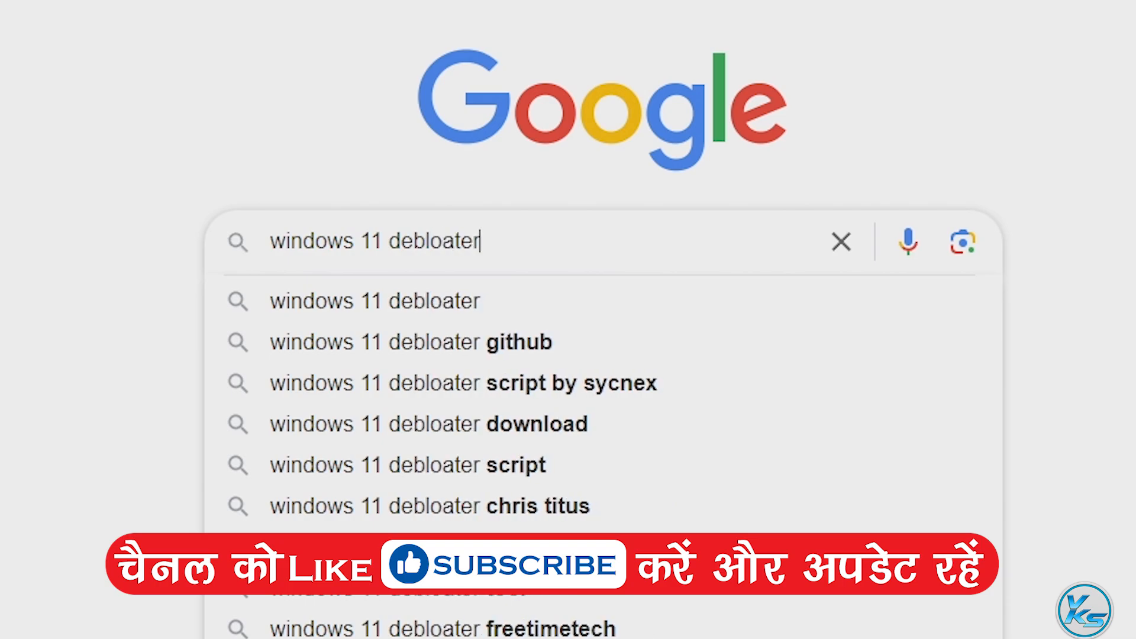
{"action": "key", "text": "Return"}
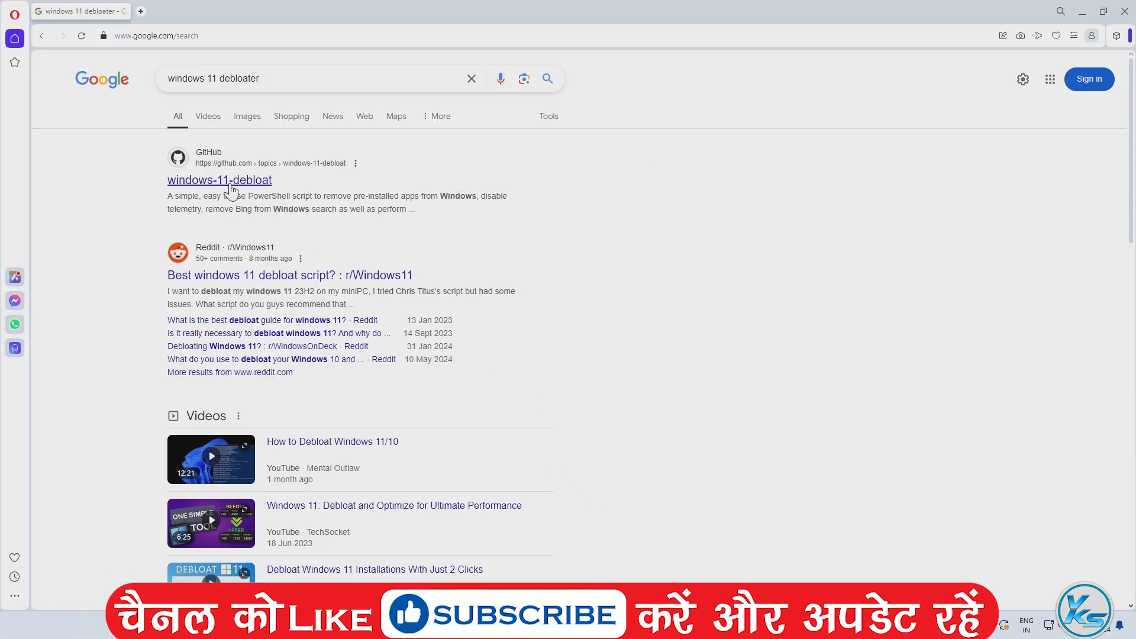
Step: Open the Win11Debloat repository through GitHub's windows-11-debloat topic, copy the Quick method command from its README, and minimize the browser
{"action": "left_click", "coordinate": [230, 186]}
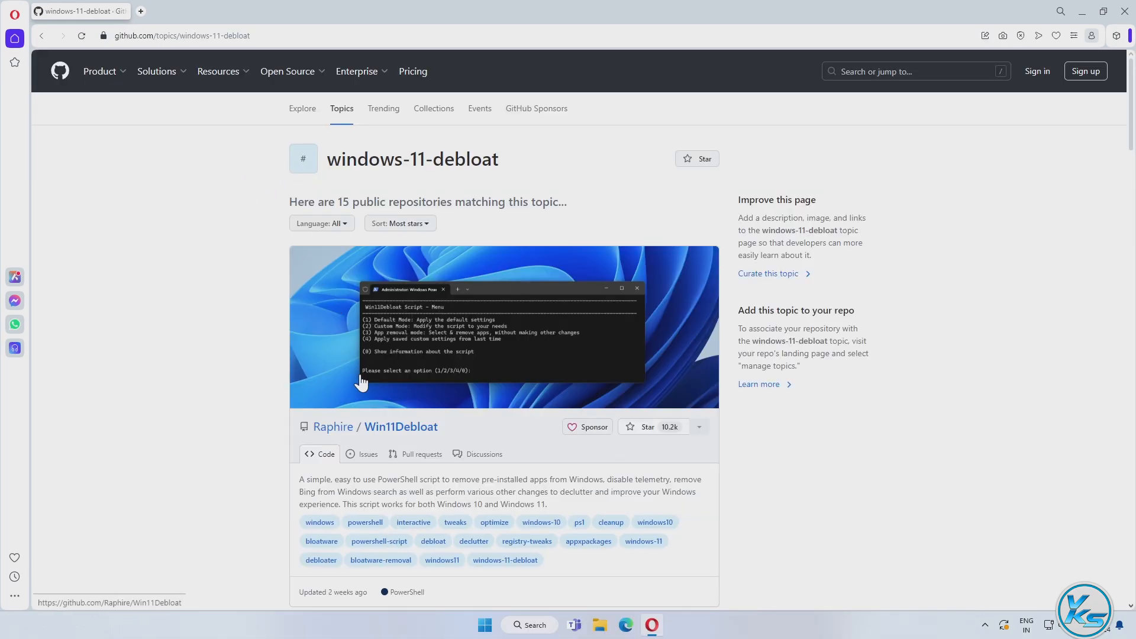
{"action": "left_click", "coordinate": [395, 426]}
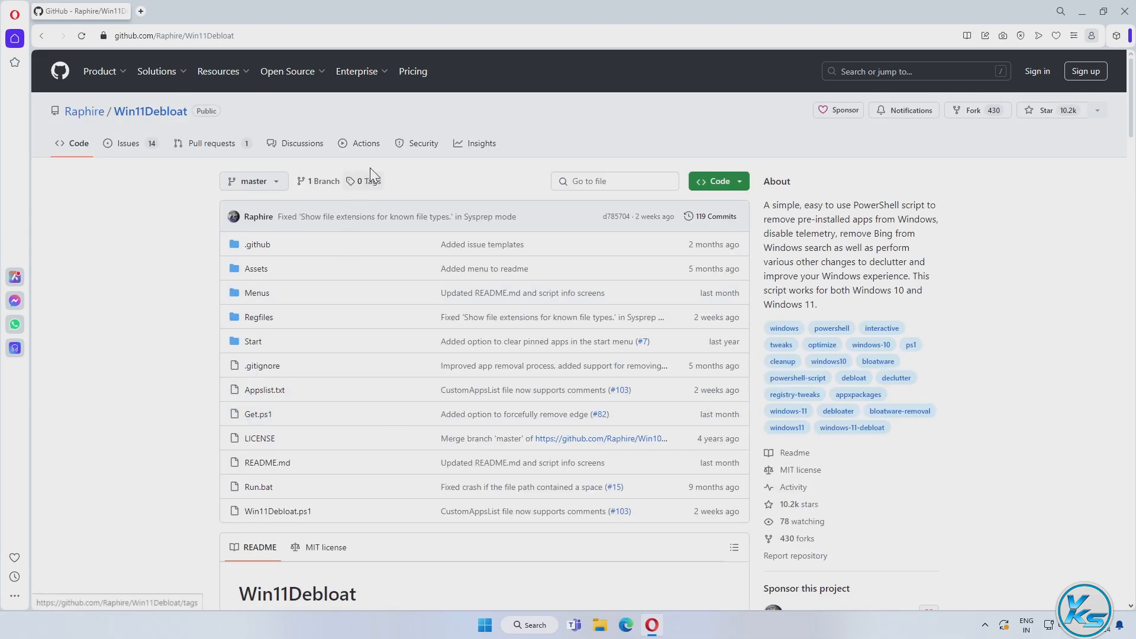
{"action": "scroll", "coordinate": [377, 235], "scroll_direction": "down", "scroll_amount": 15}
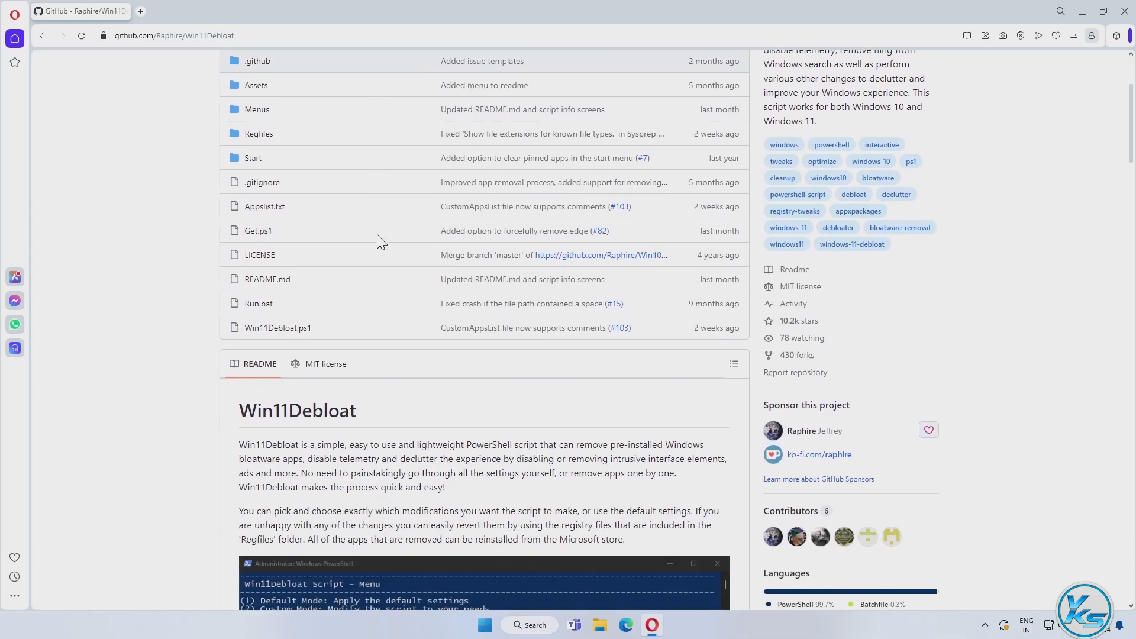
{"action": "scroll", "coordinate": [377, 235], "scroll_direction": "down", "scroll_amount": 9}
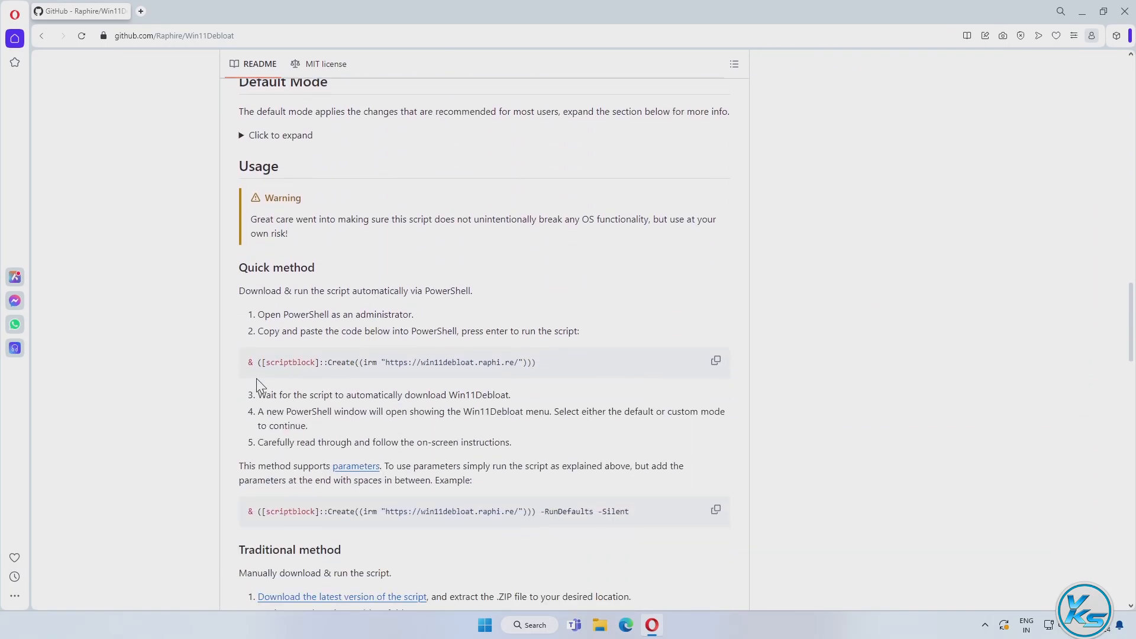
{"action": "left_click_drag", "start_coordinate": [248, 362], "coordinate": [551, 379]}
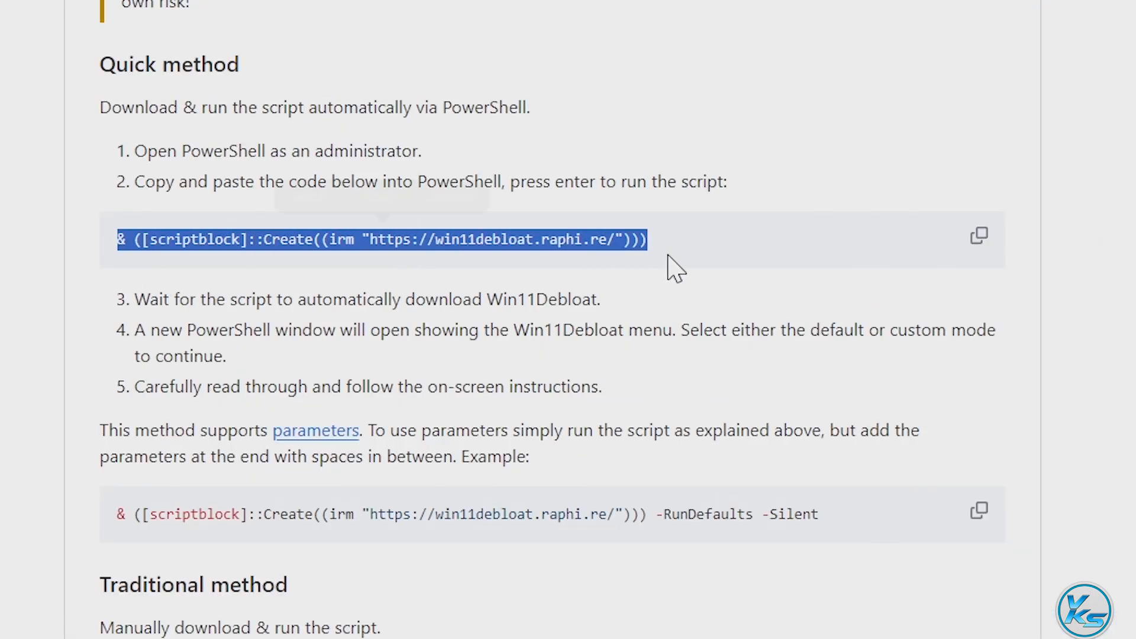
{"action": "left_click", "coordinate": [979, 237]}
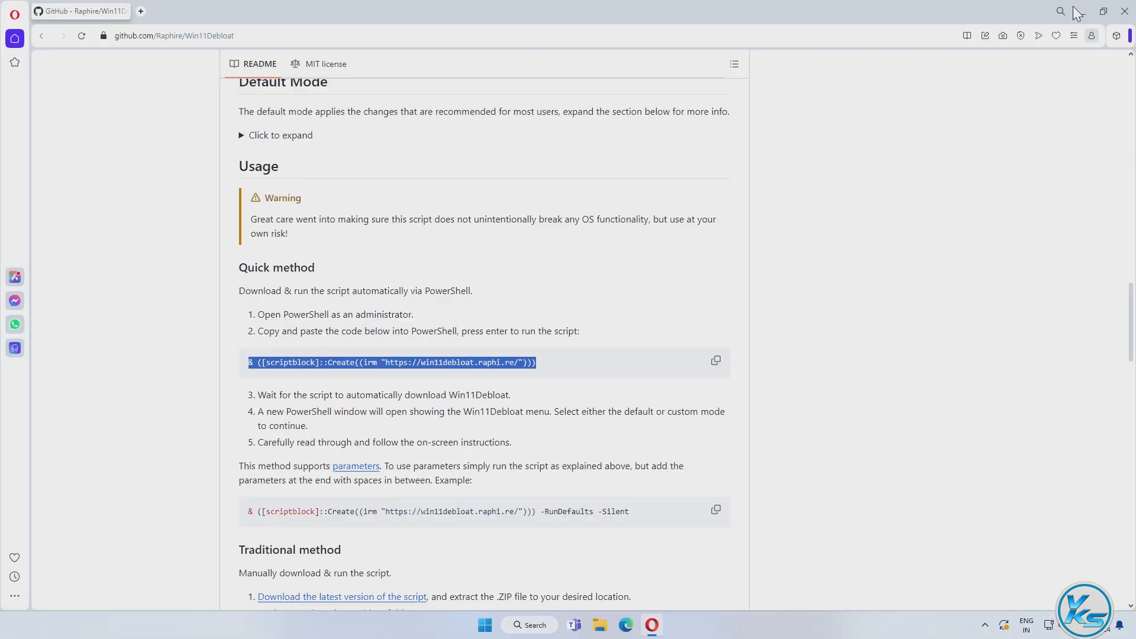
{"action": "left_click", "coordinate": [1082, 11]}
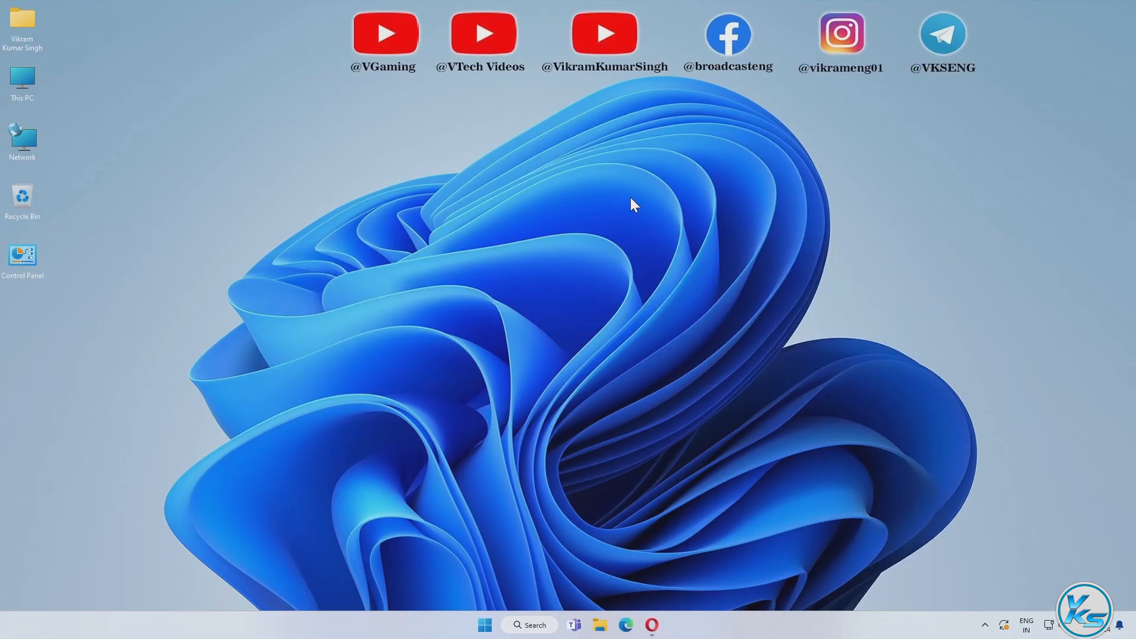
Step: Search Windows for PowerShell, run Windows PowerShell as administrator and allow it to make changes to the device
{"action": "left_click", "coordinate": [528, 625]}
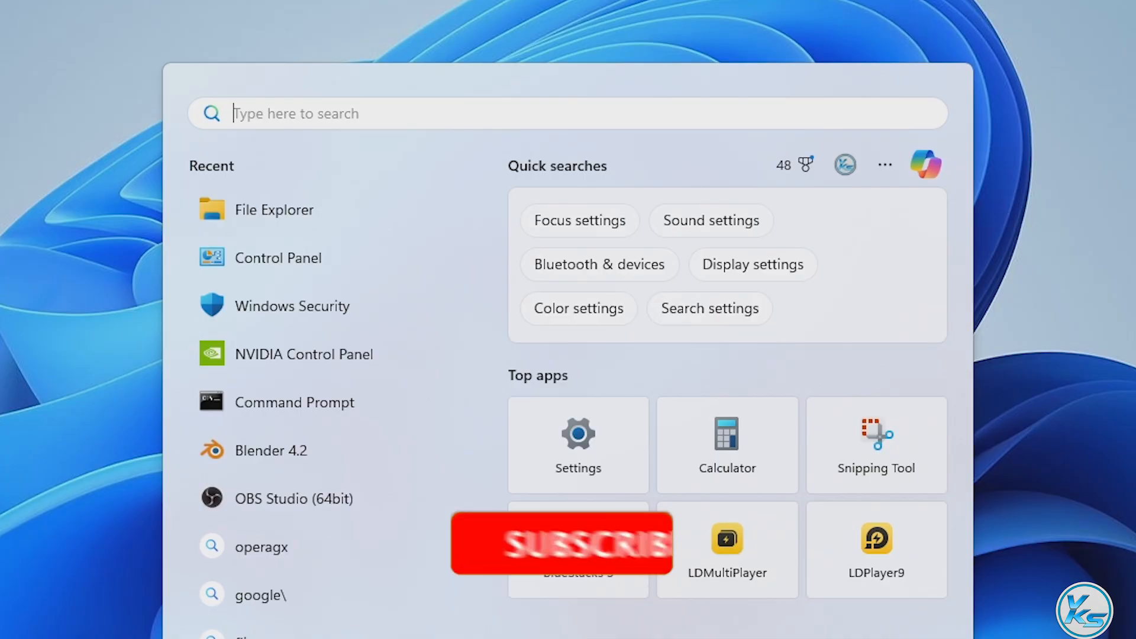
{"action": "type", "text": "powershe"}
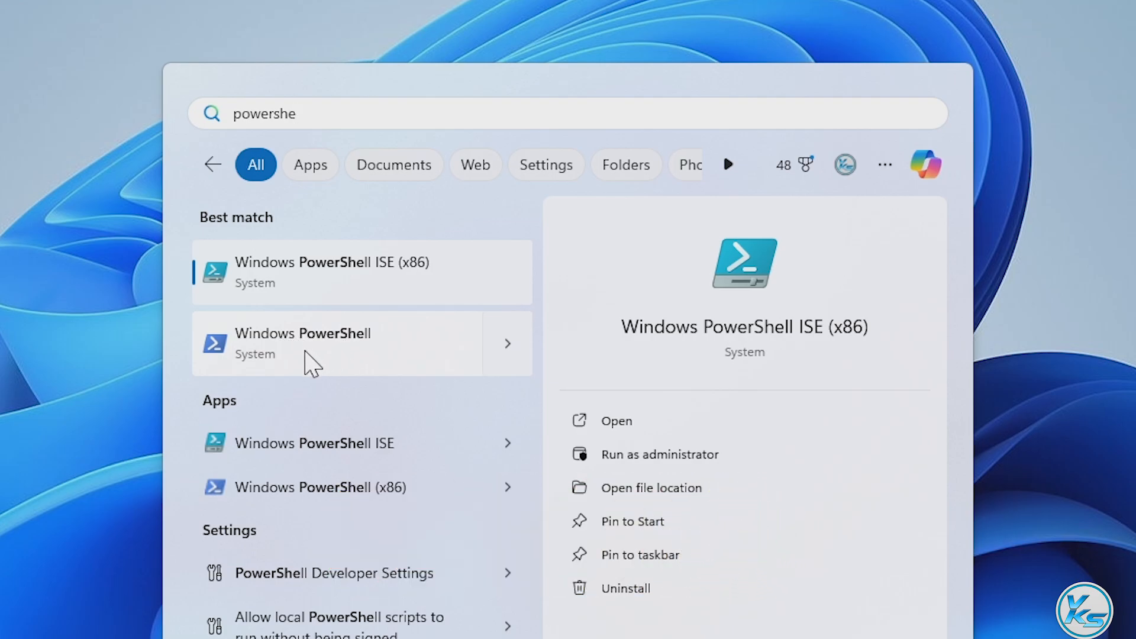
{"action": "right_click", "coordinate": [309, 362]}
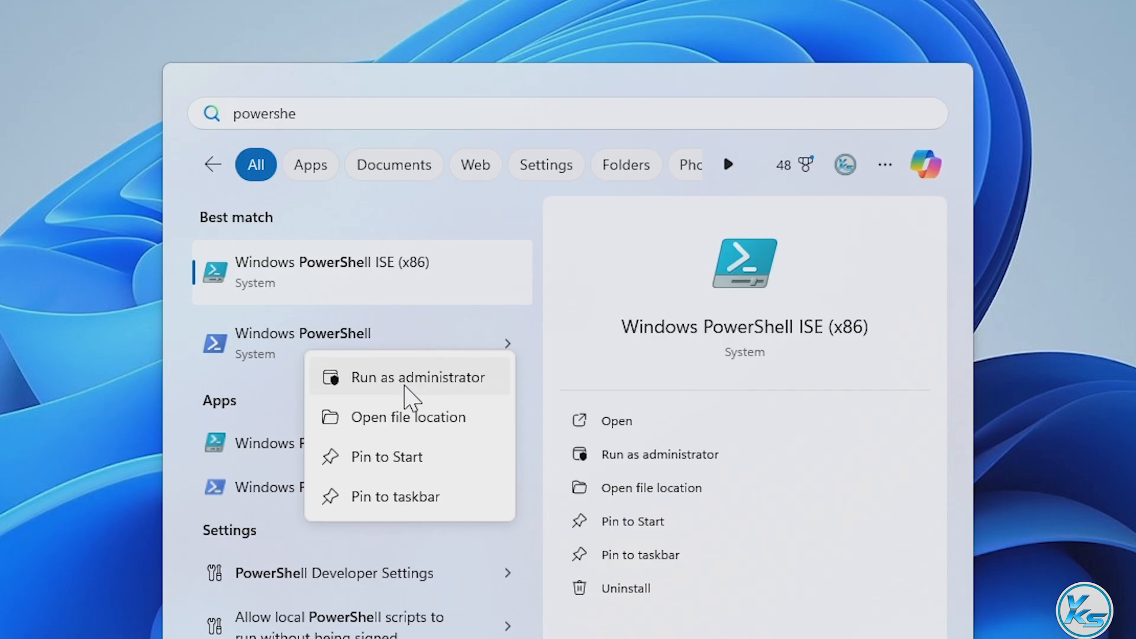
{"action": "left_click", "coordinate": [406, 386]}
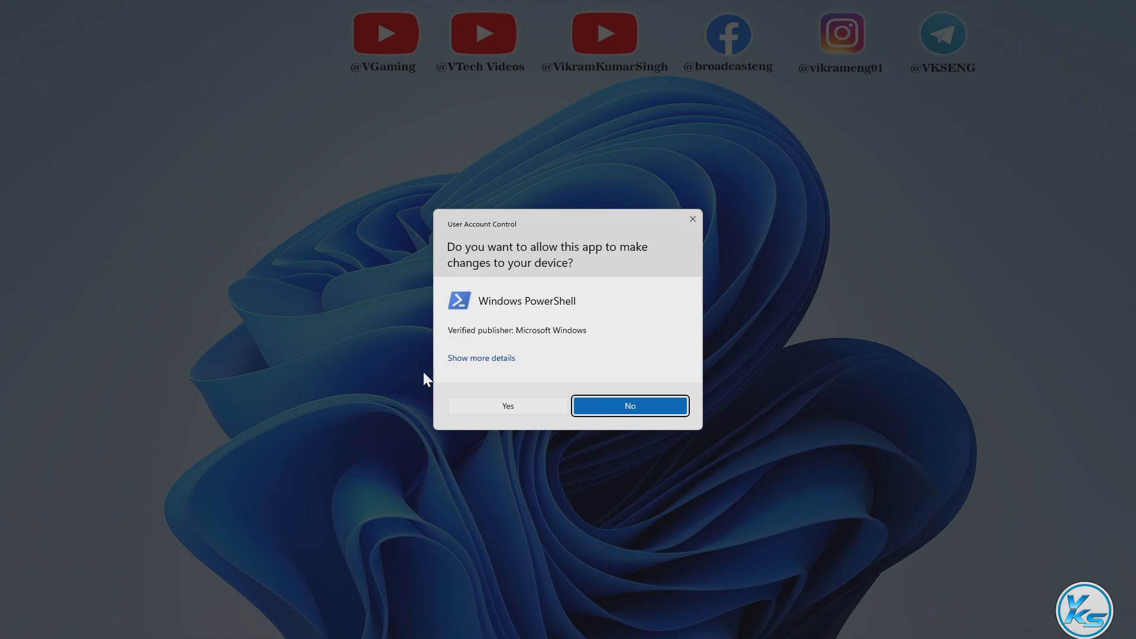
{"action": "left_click", "coordinate": [486, 408]}
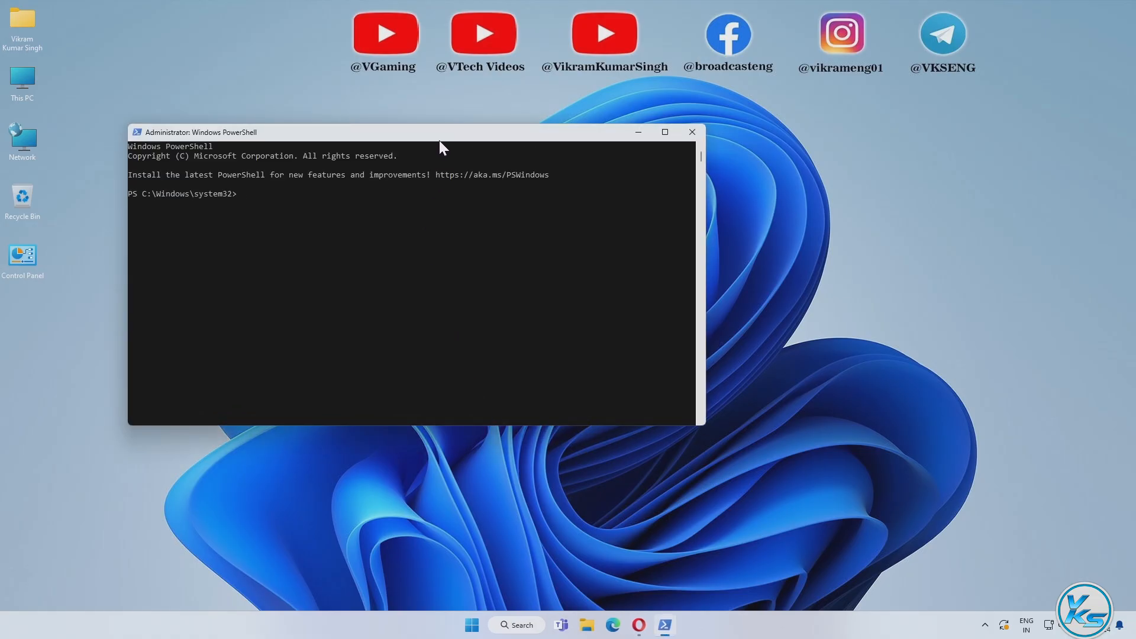
{"action": "left_click_drag", "start_coordinate": [440, 136], "coordinate": [660, 90]}
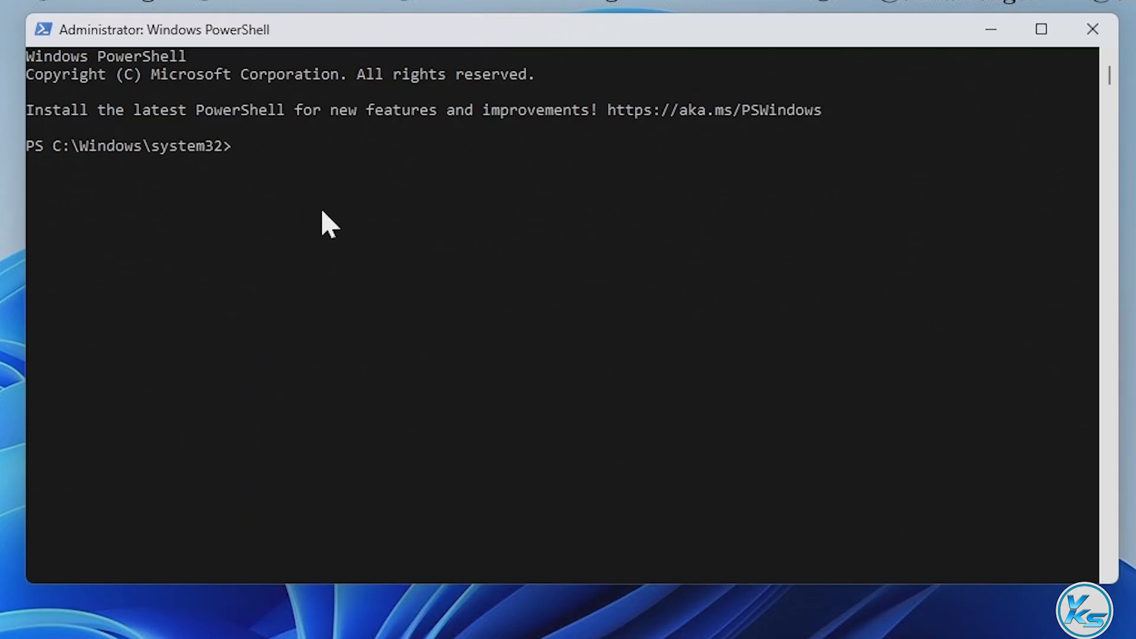
{"action": "right_click", "coordinate": [321, 211]}
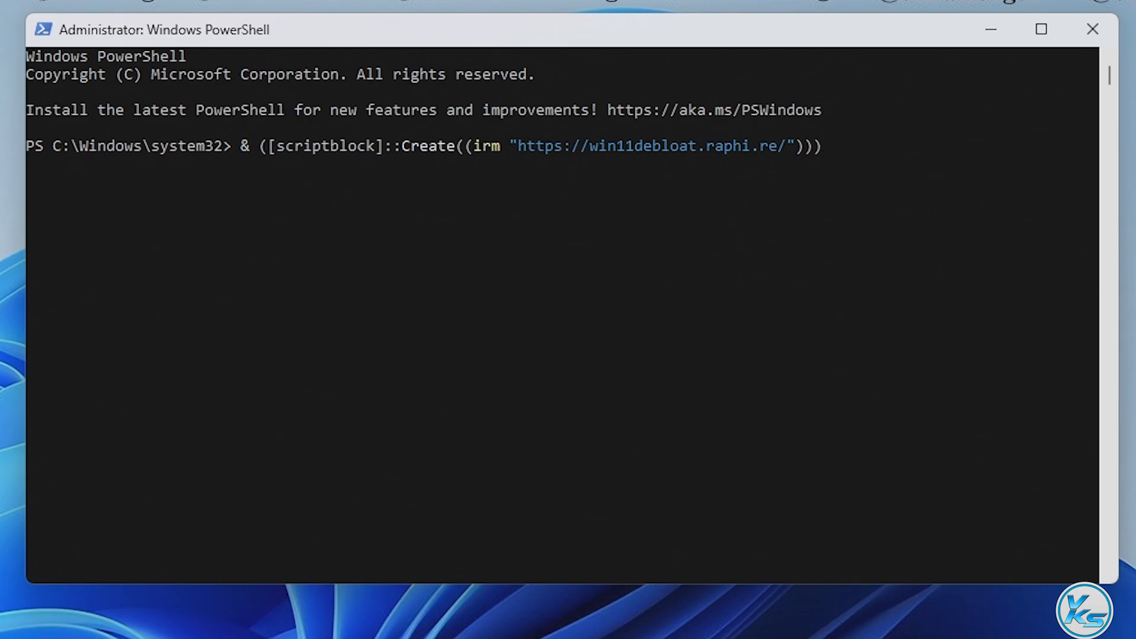
{"action": "key", "text": "Return"}
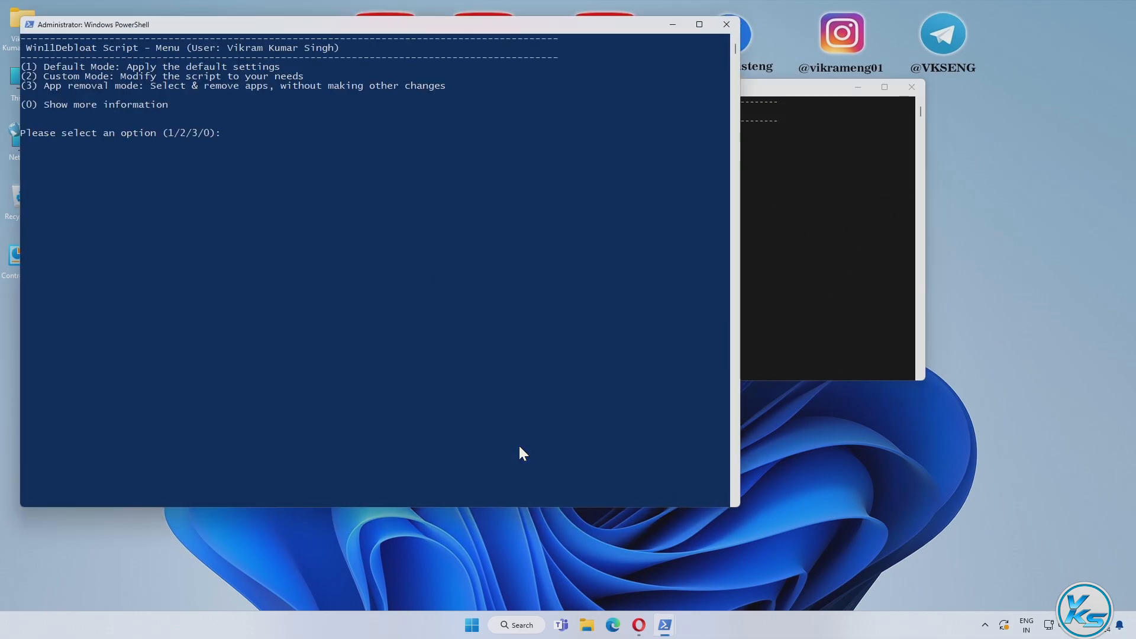
{"action": "left_click_drag", "start_coordinate": [335, 26], "coordinate": [554, 84]}
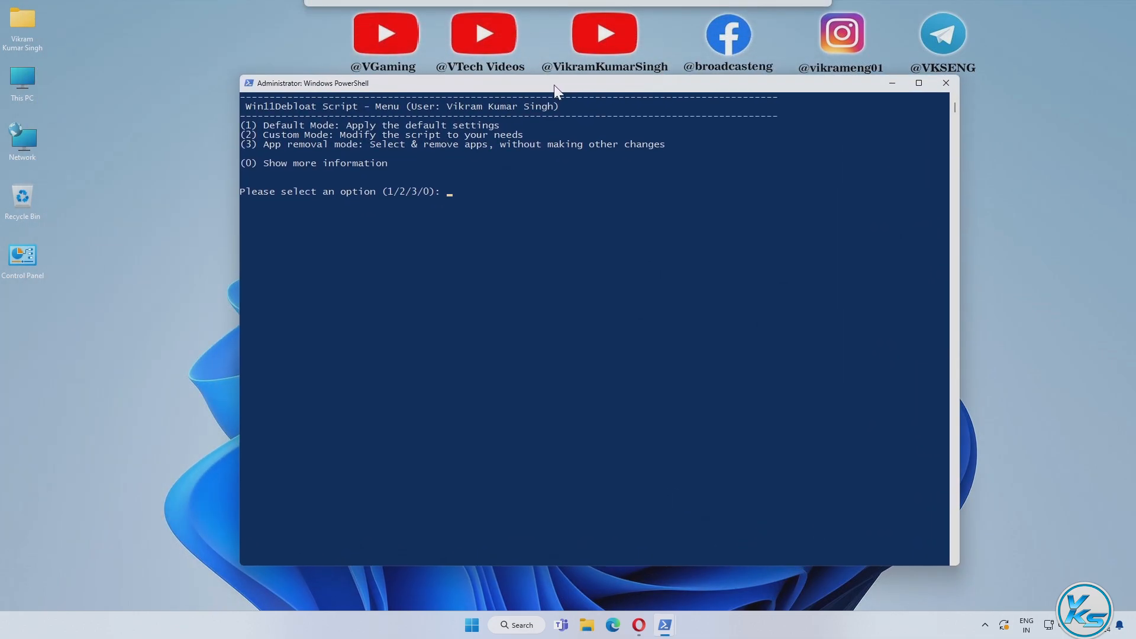